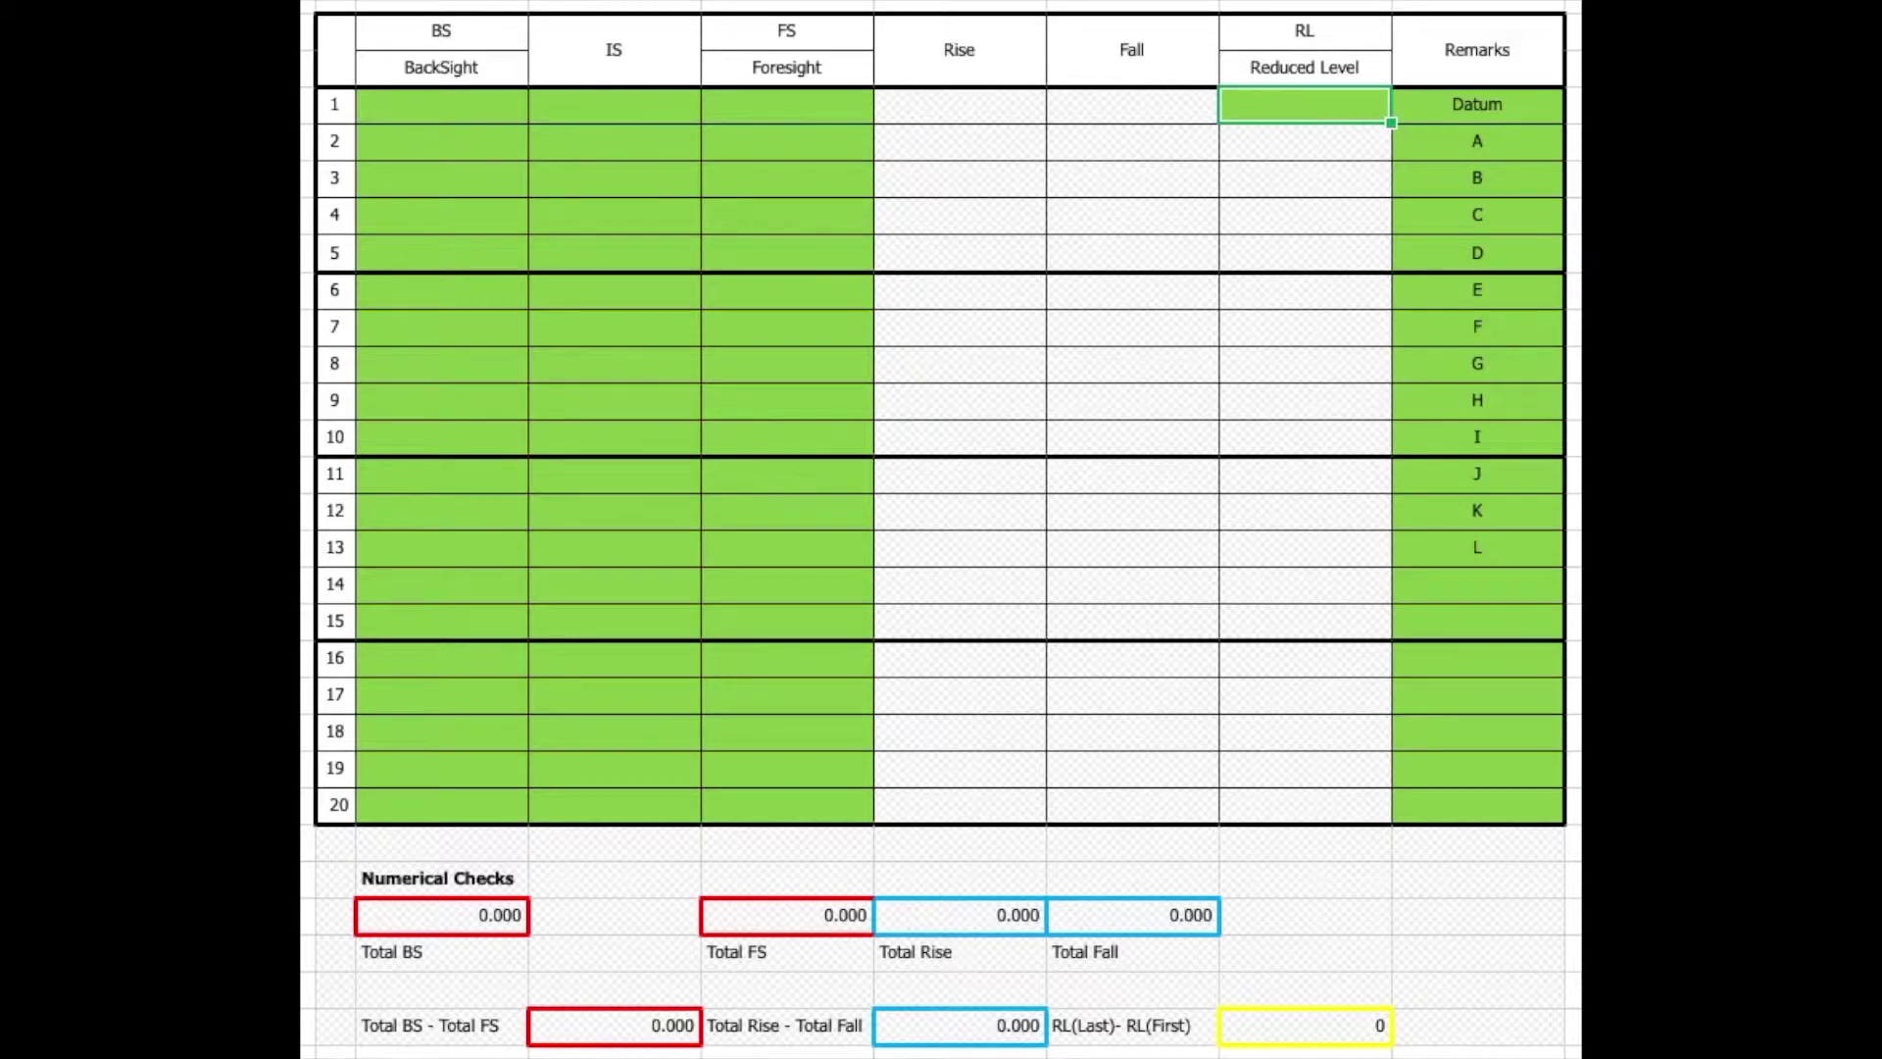
# Step: Clear the existing entries from the Remarks column and enter 1.274 as the backsight in row 1
pyautogui.moveTo(1496, 102); pyautogui.dragTo(1480, 580)
pyautogui.press('Delete')
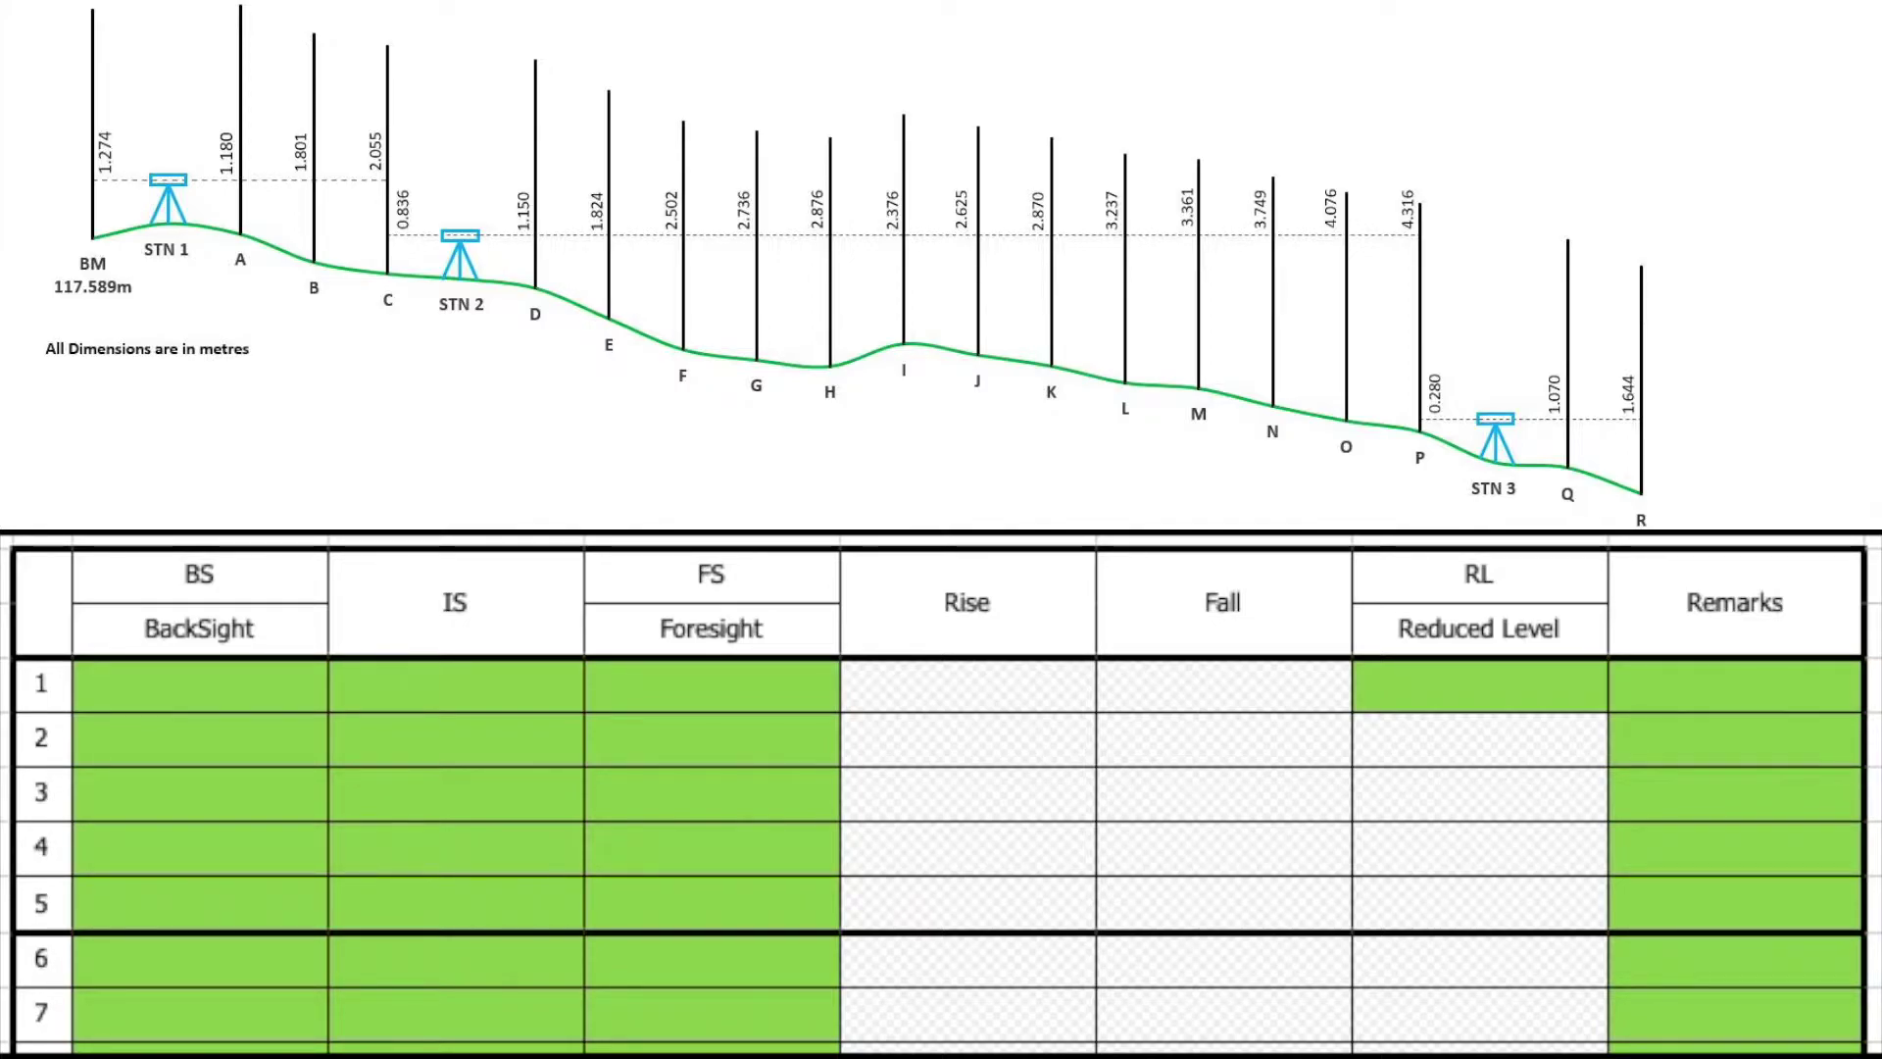
pyautogui.click(188, 702)
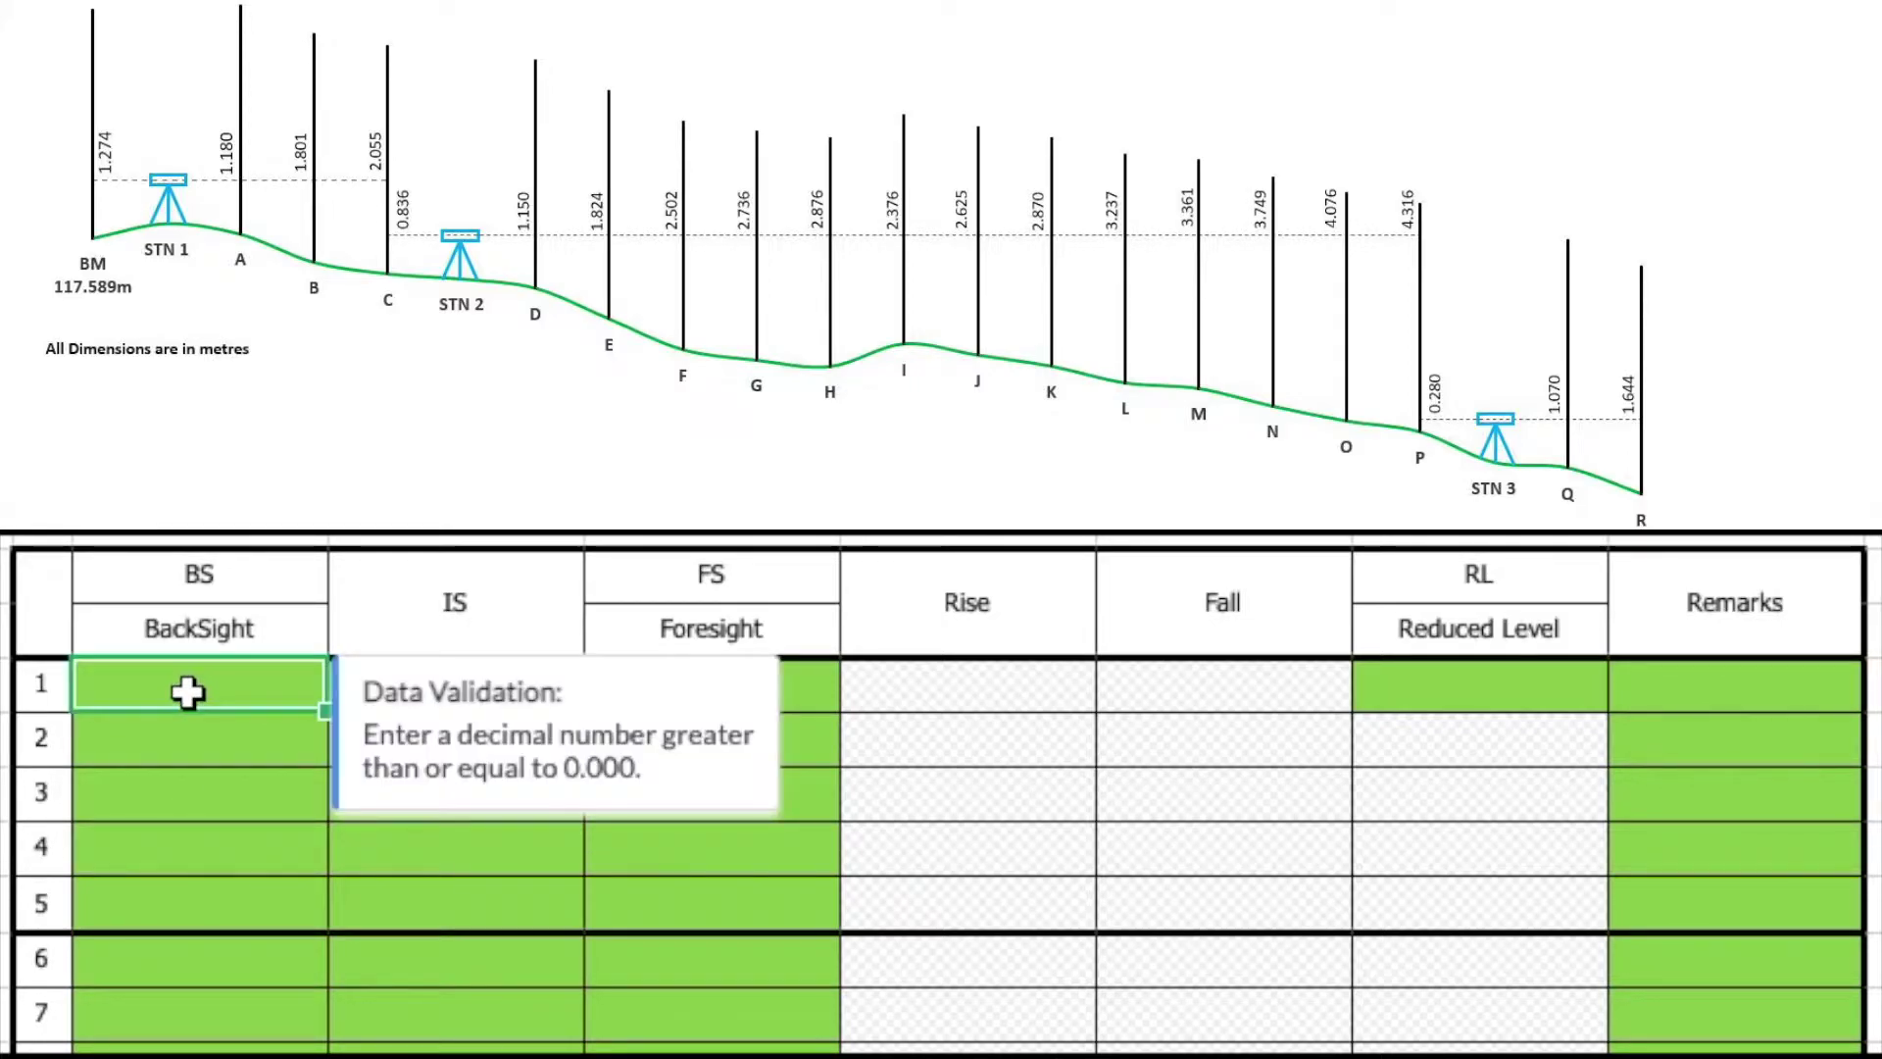
pyautogui.write('1.274')
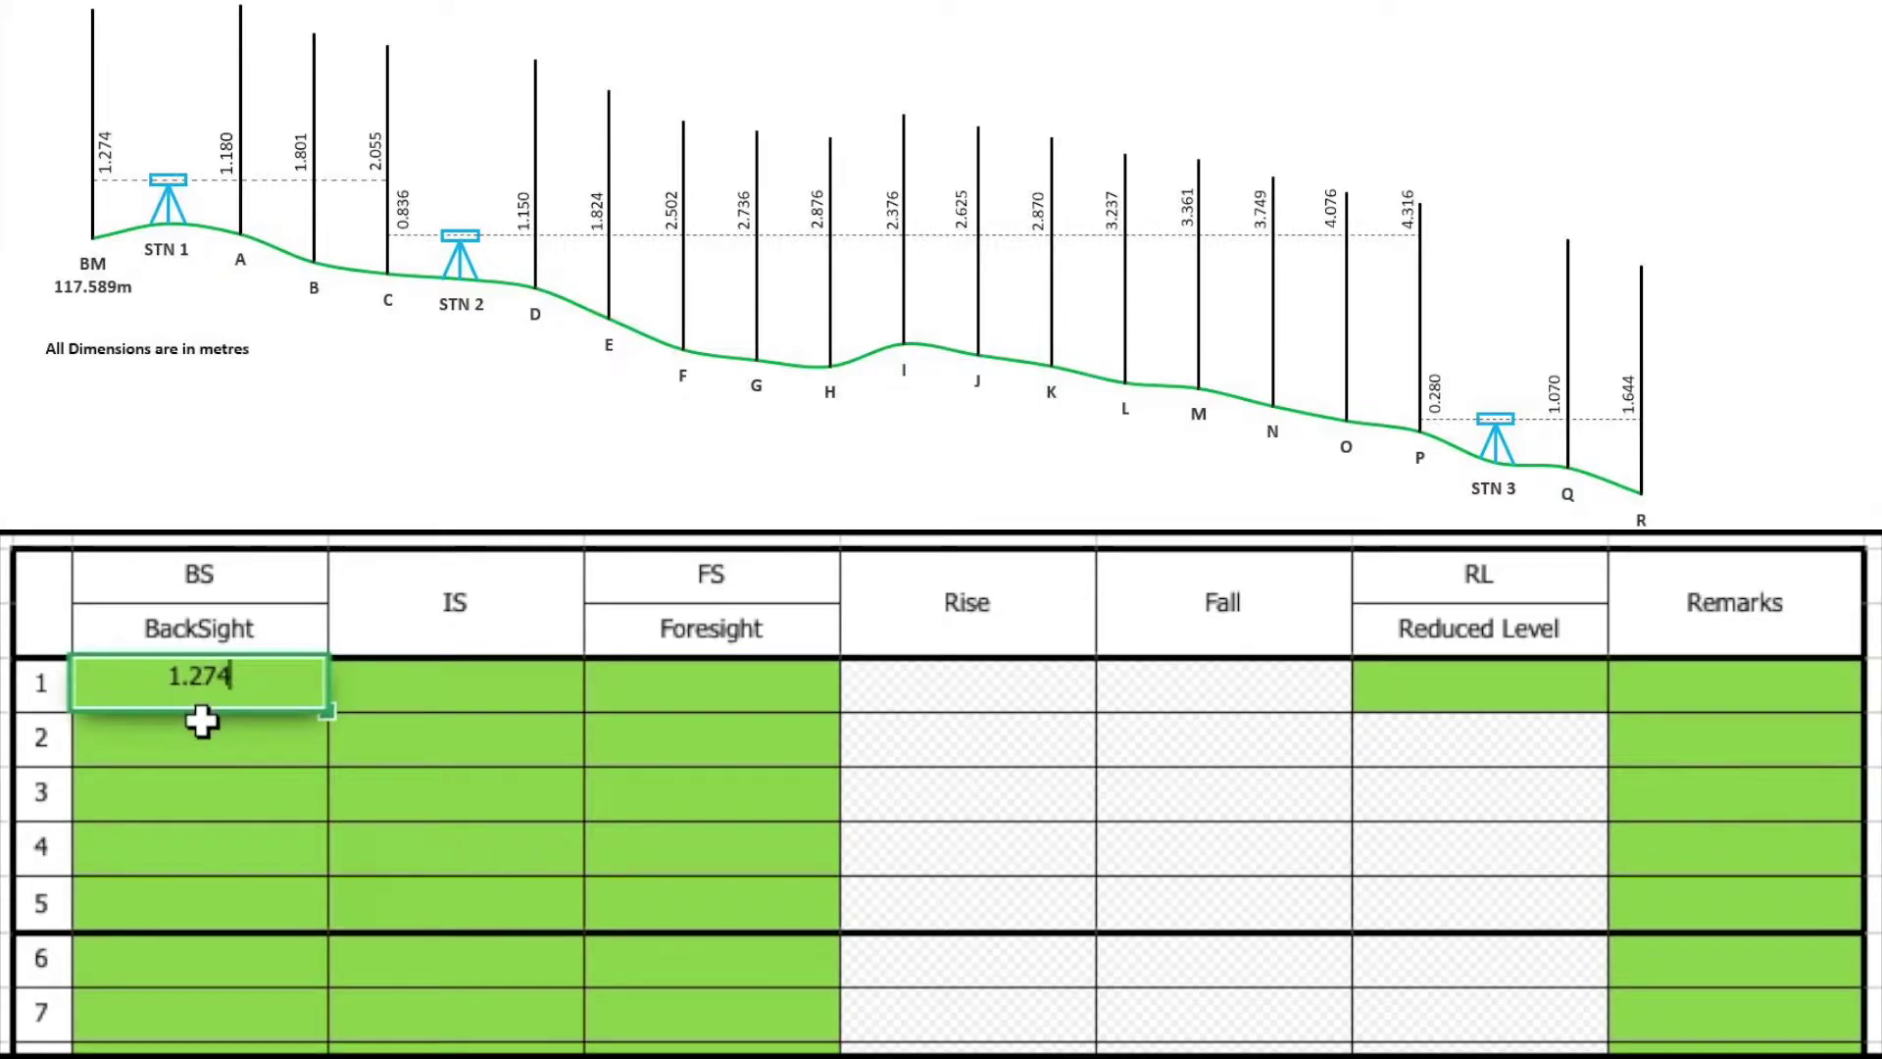
pyautogui.press('Return')
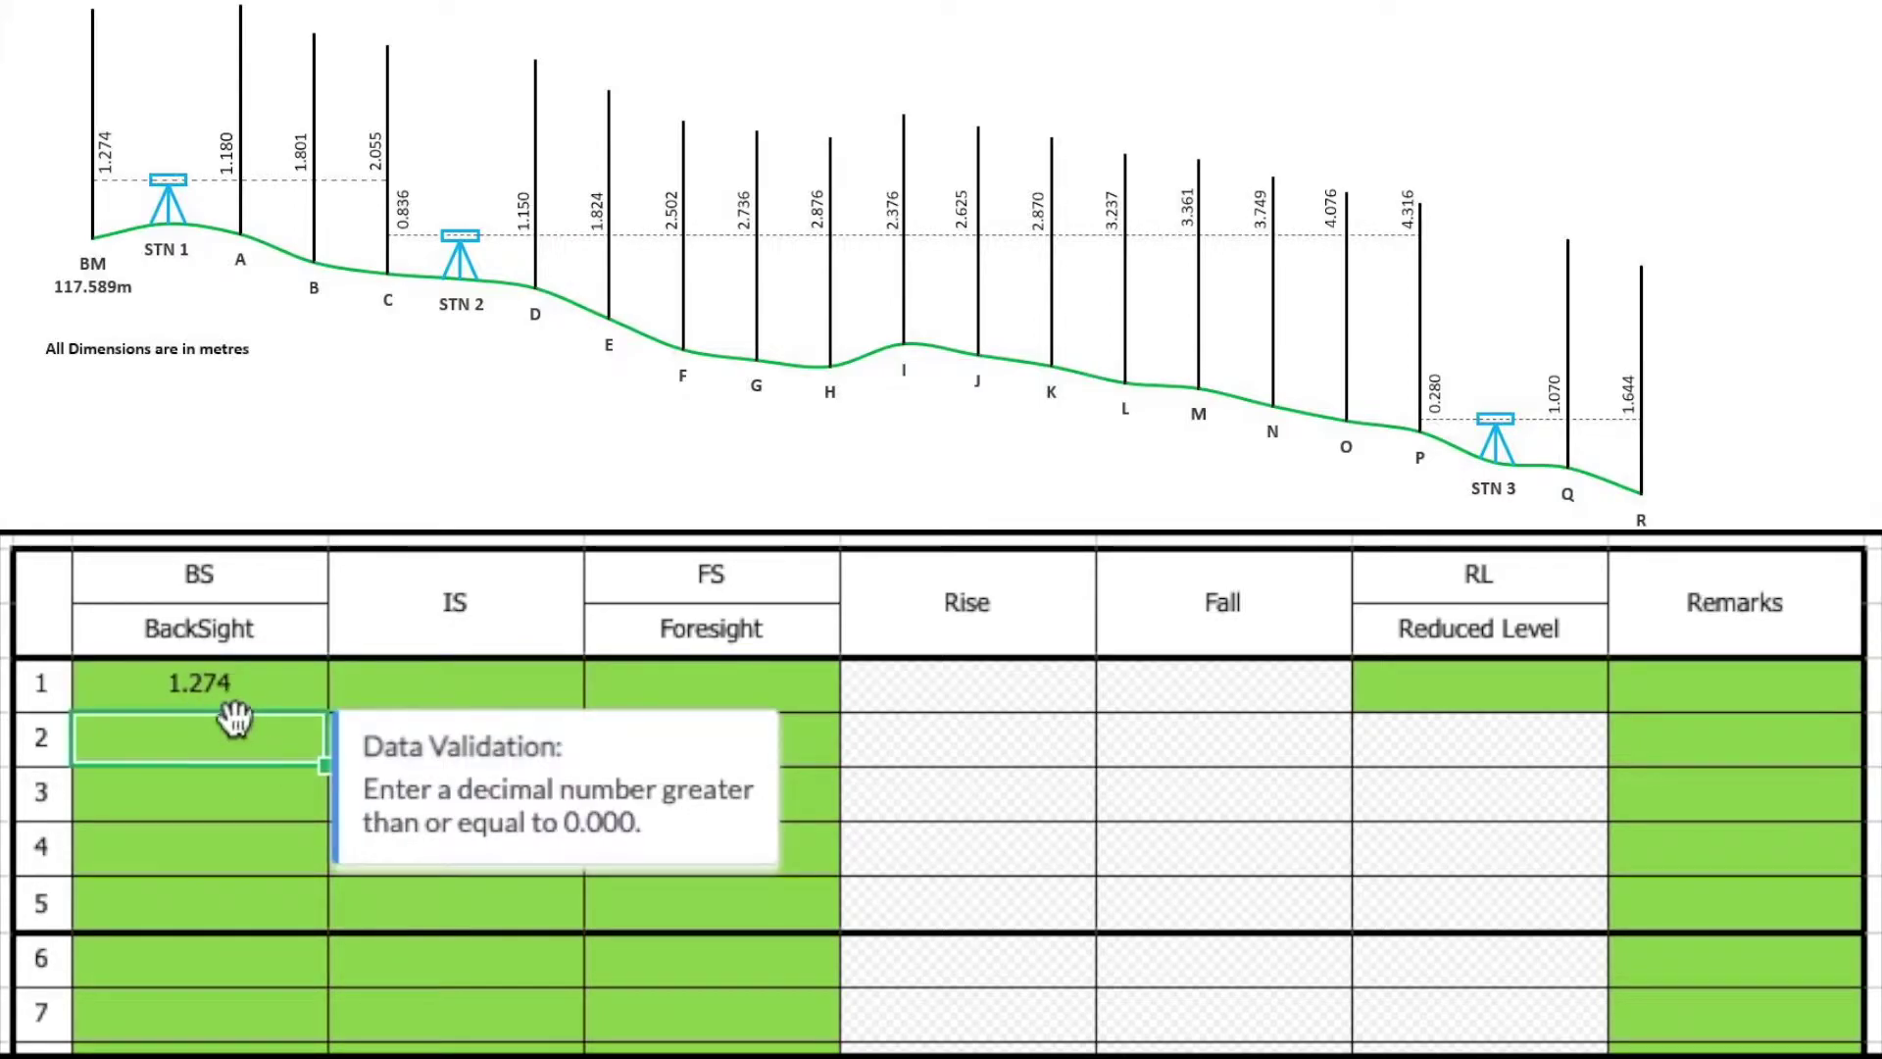
# Step: Set the reduced level in row 1 to the benchmark height of 117.589
pyautogui.click(1491, 683)
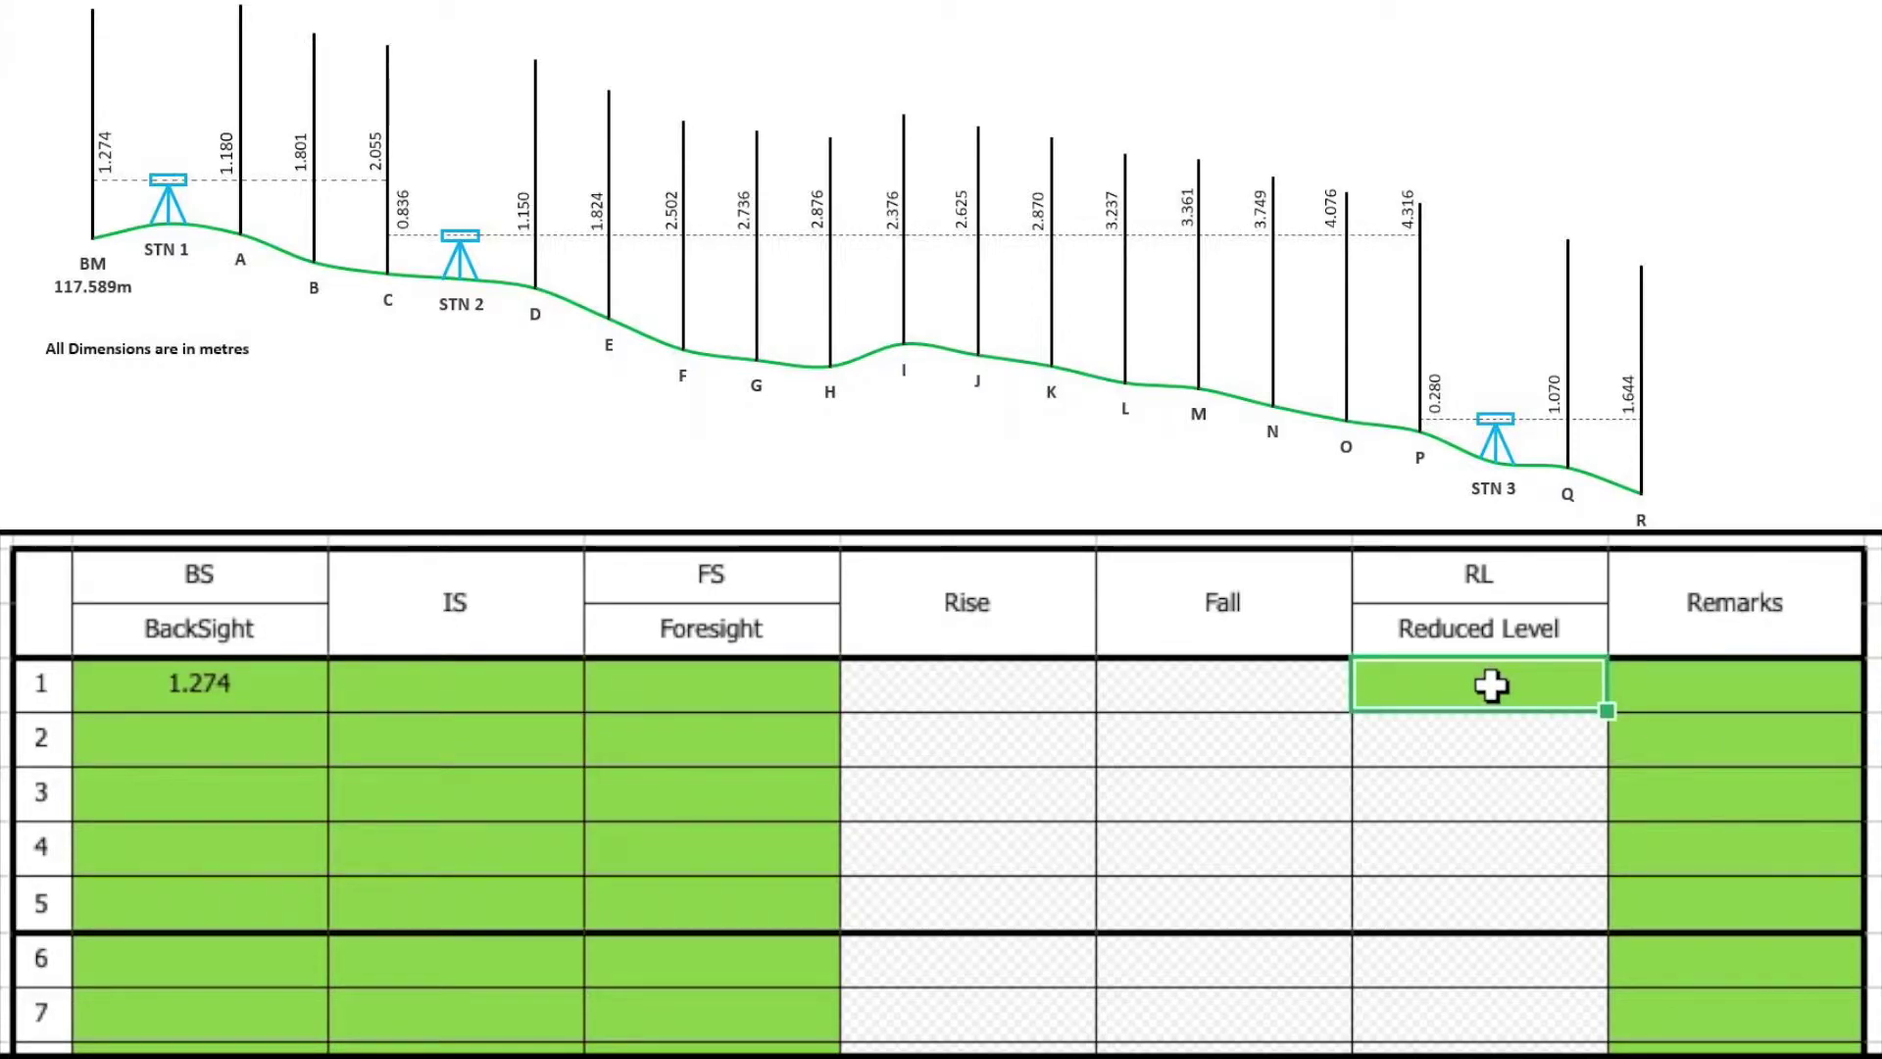
pyautogui.write('117')
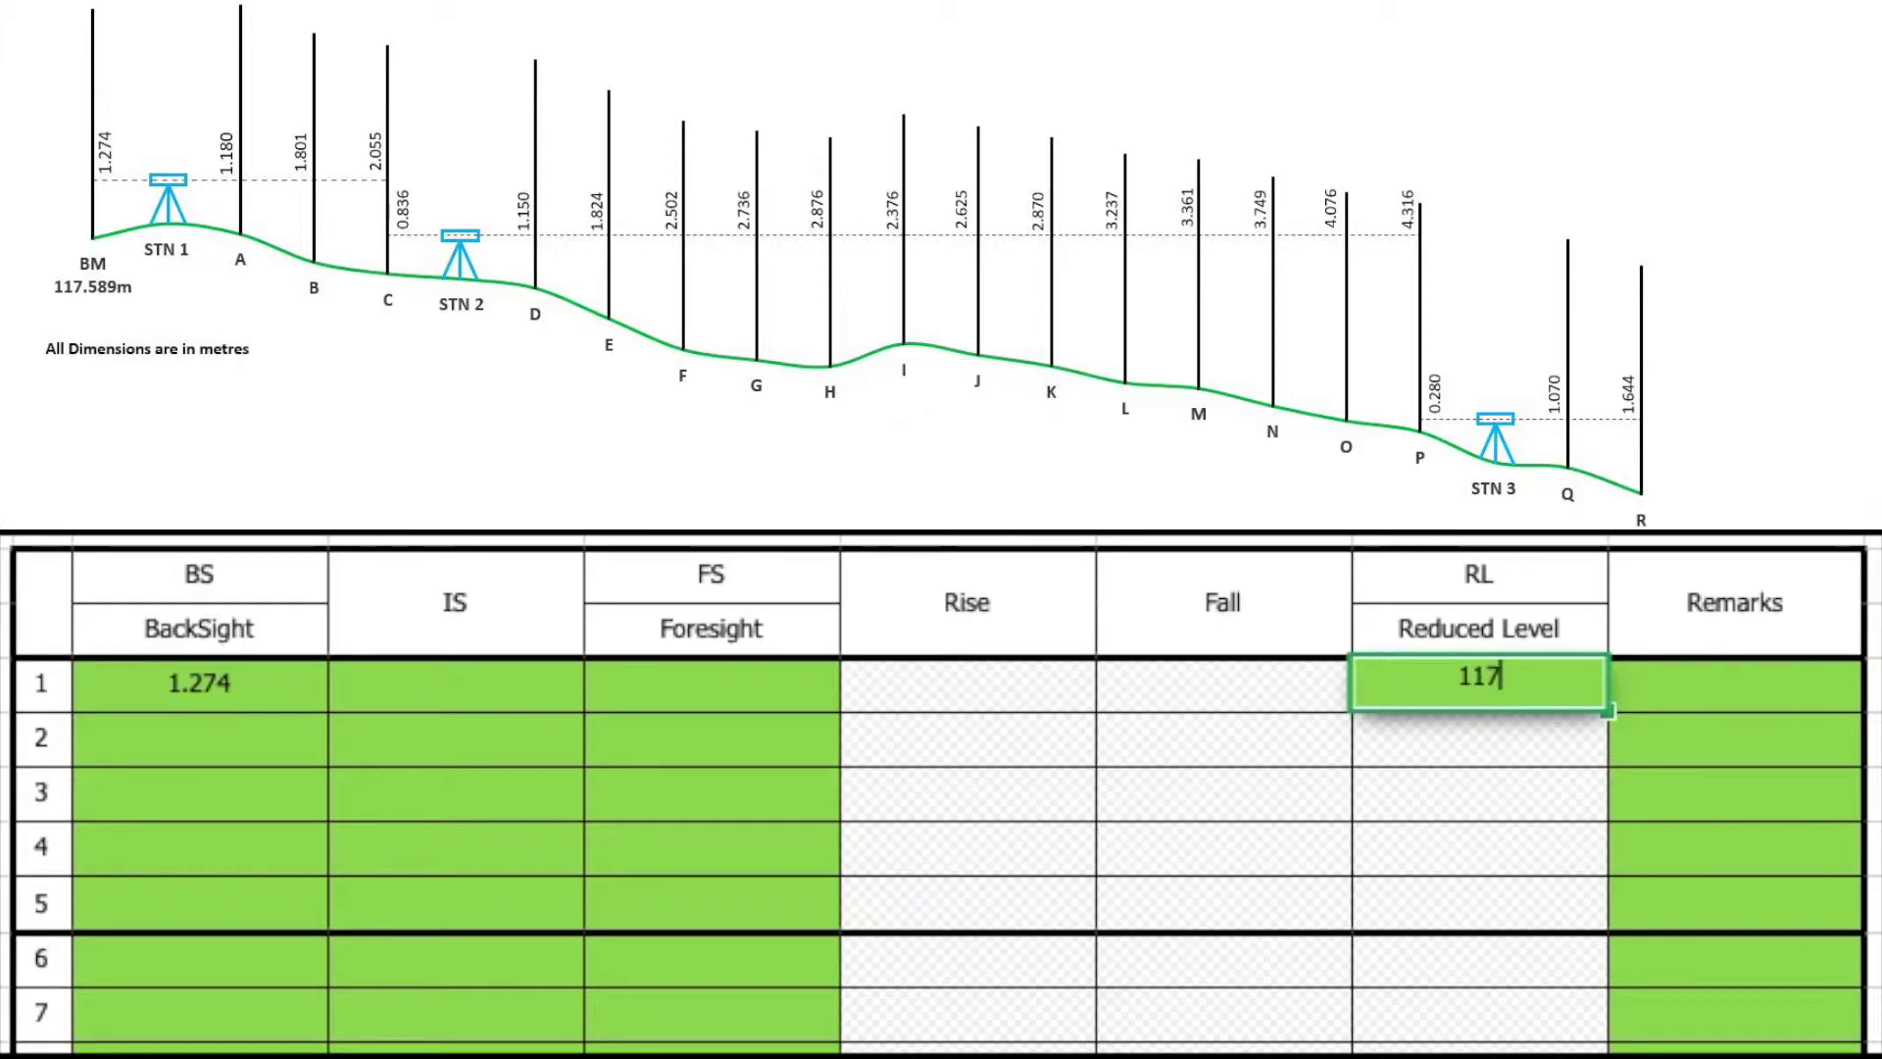
pyautogui.write('.')
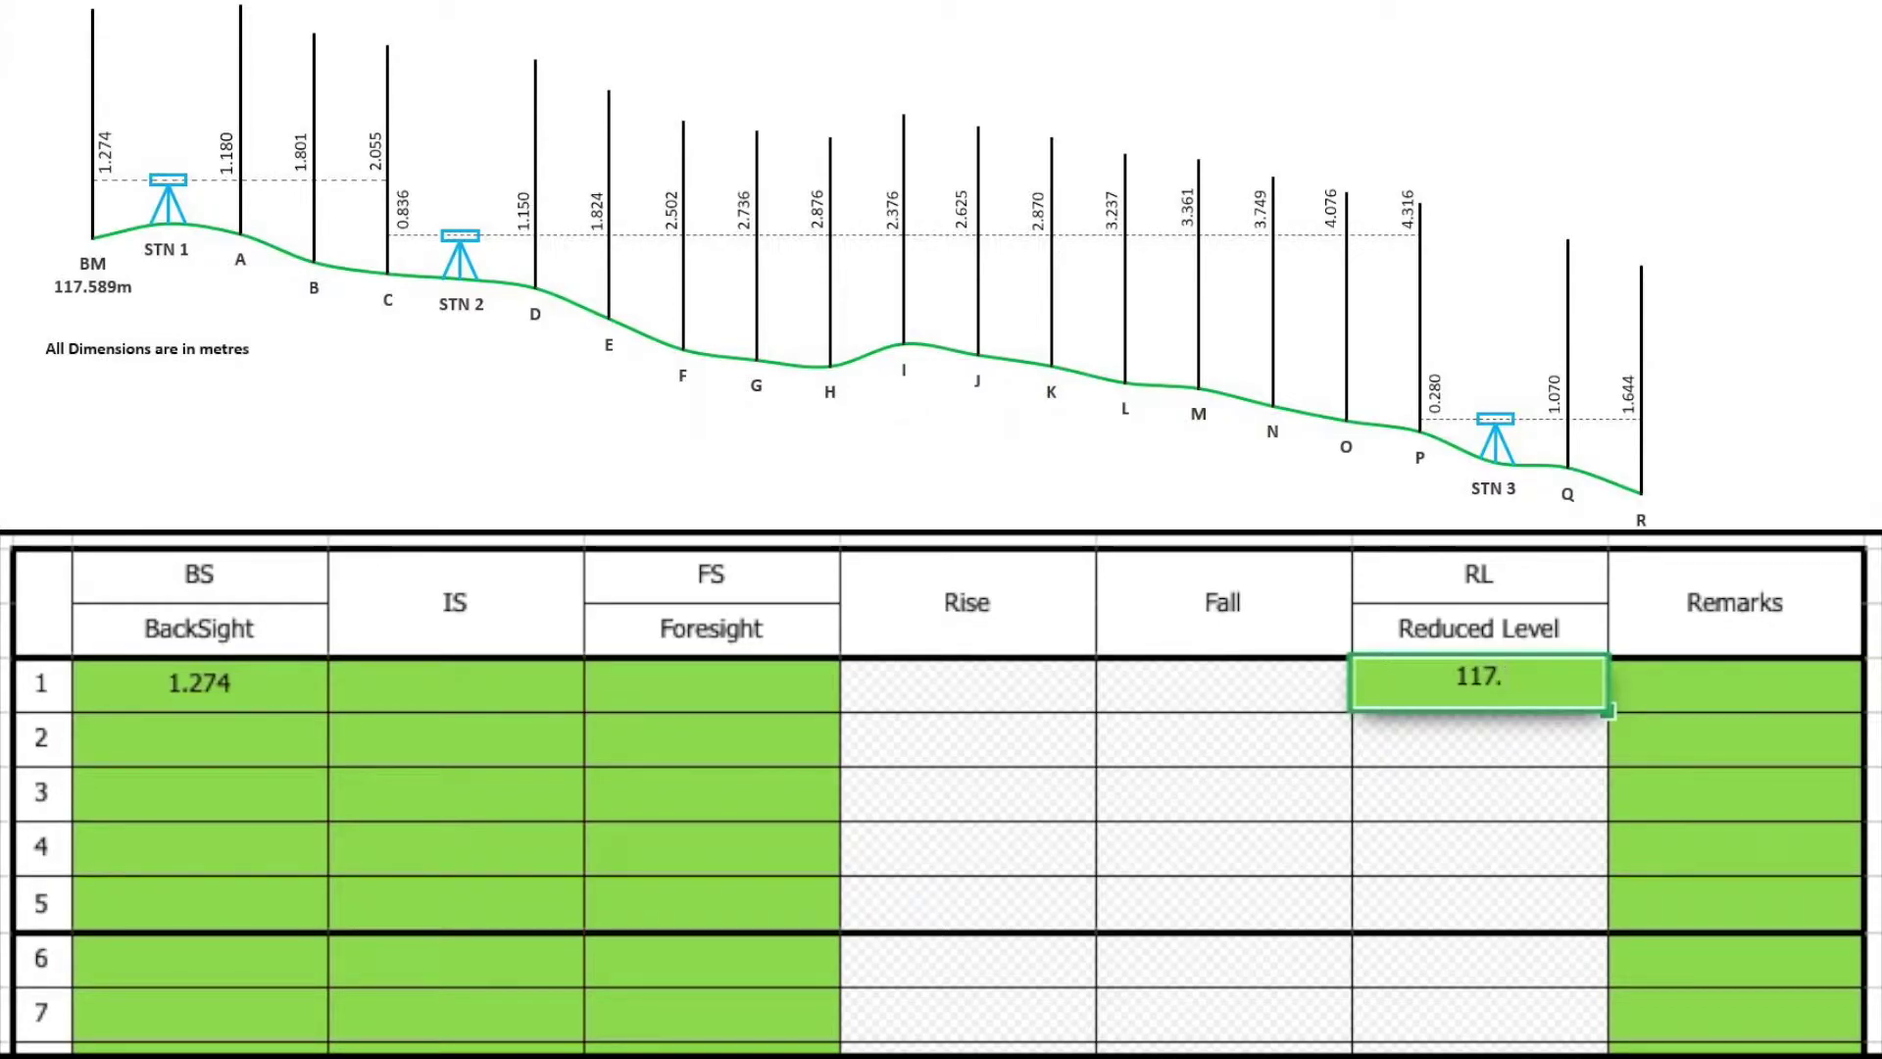
pyautogui.write('589')
pyautogui.press('Return')
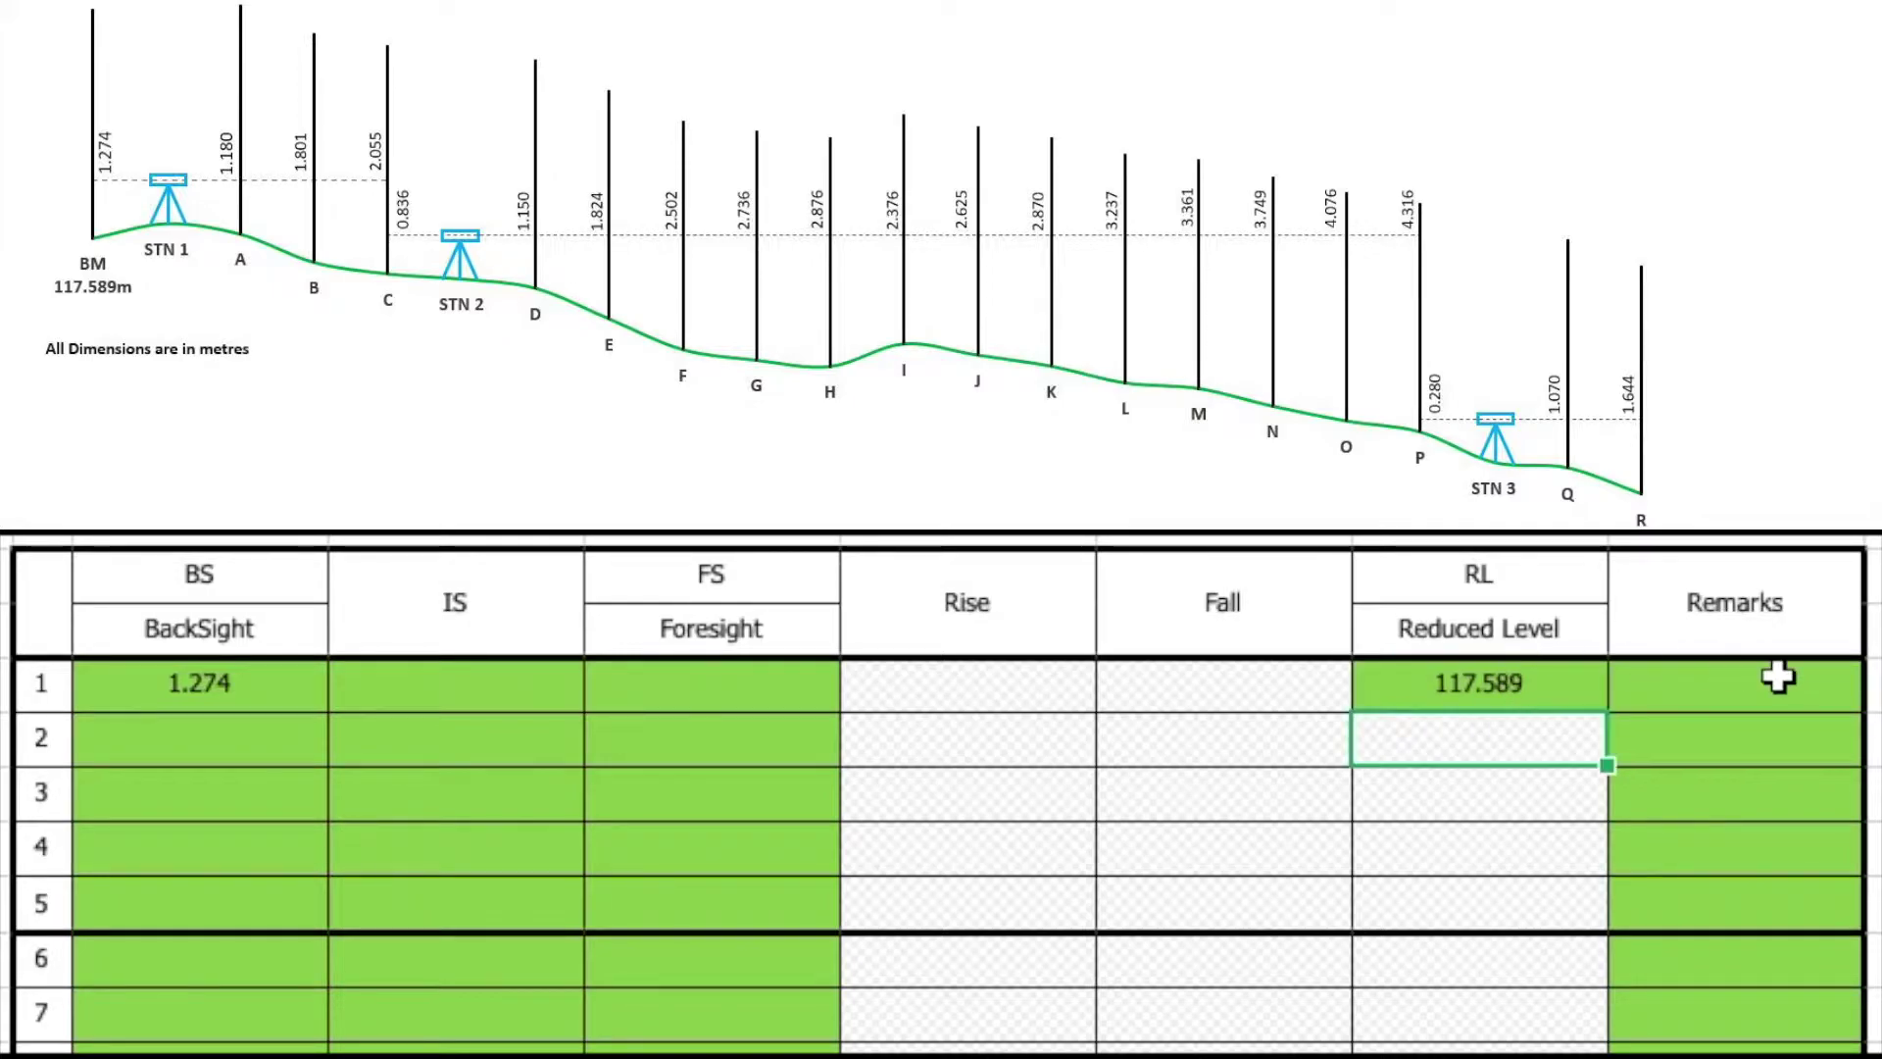
# Step: Enter Benchmark as the remark for row 1
pyautogui.click(1770, 687)
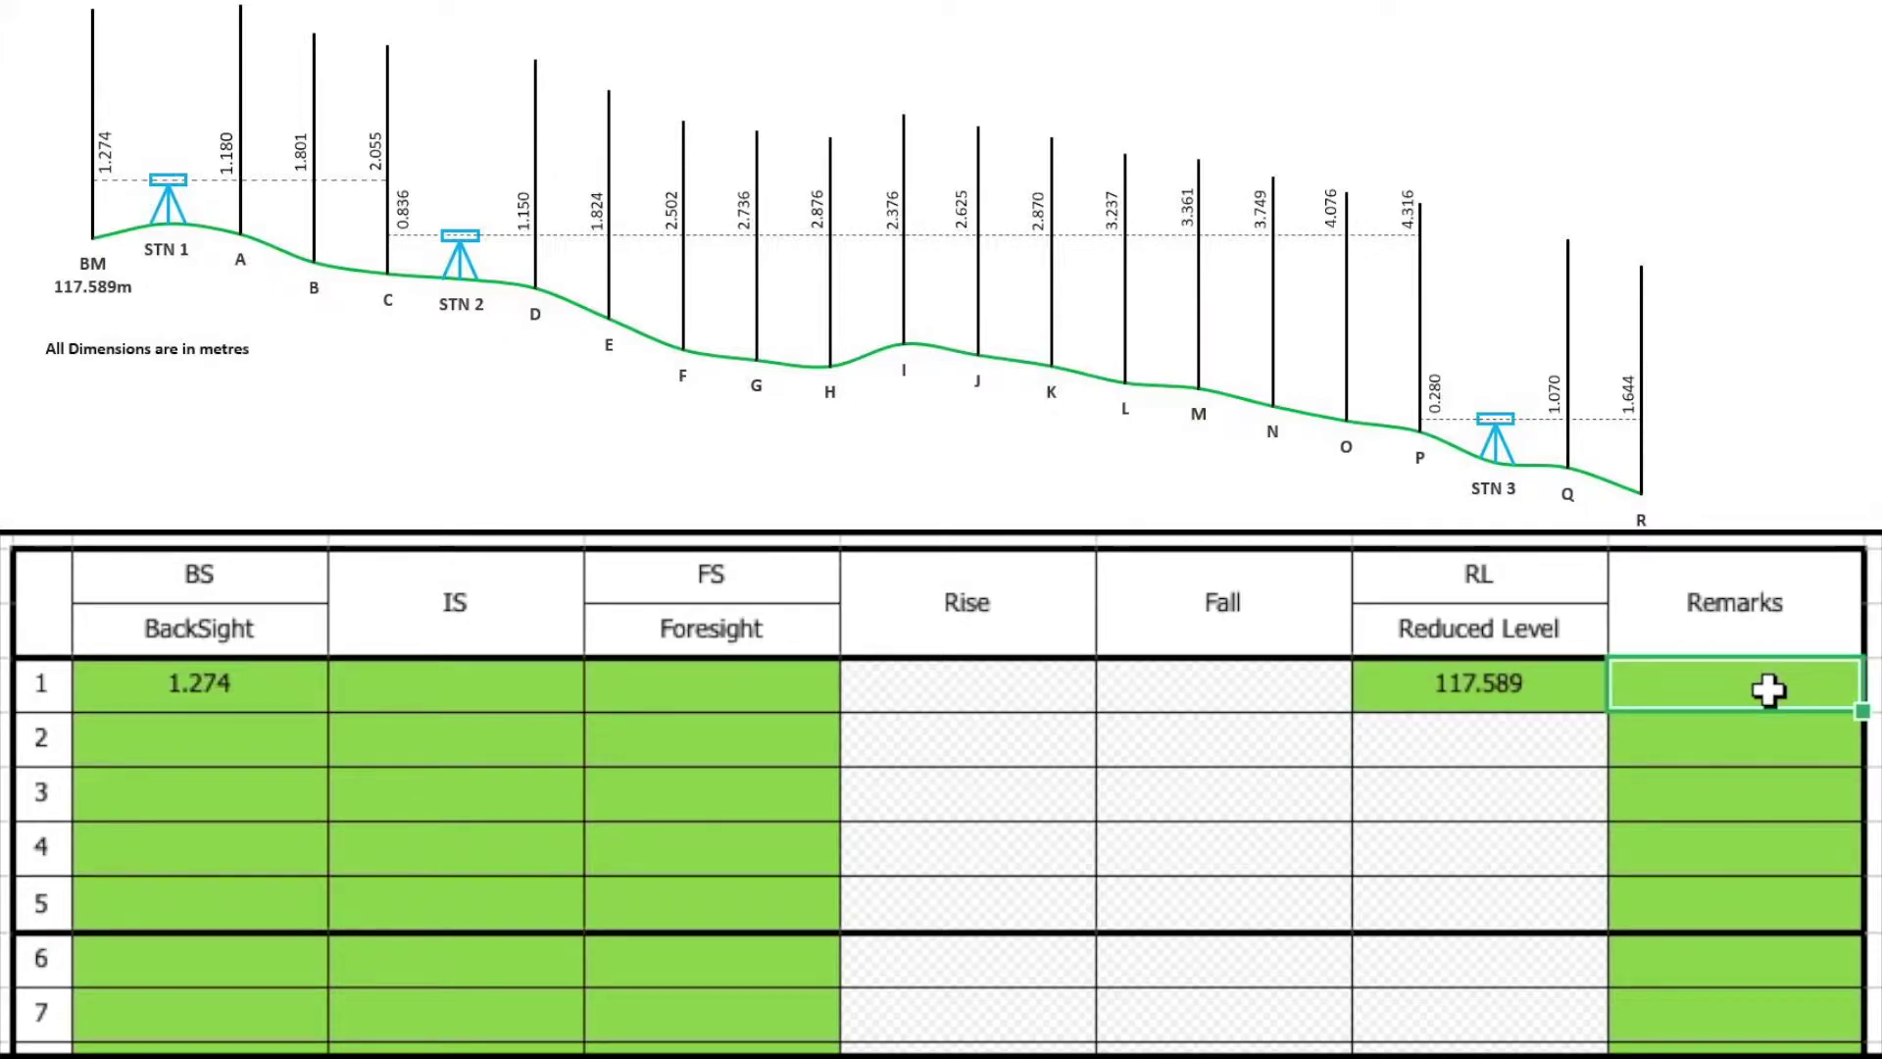
pyautogui.write('B')
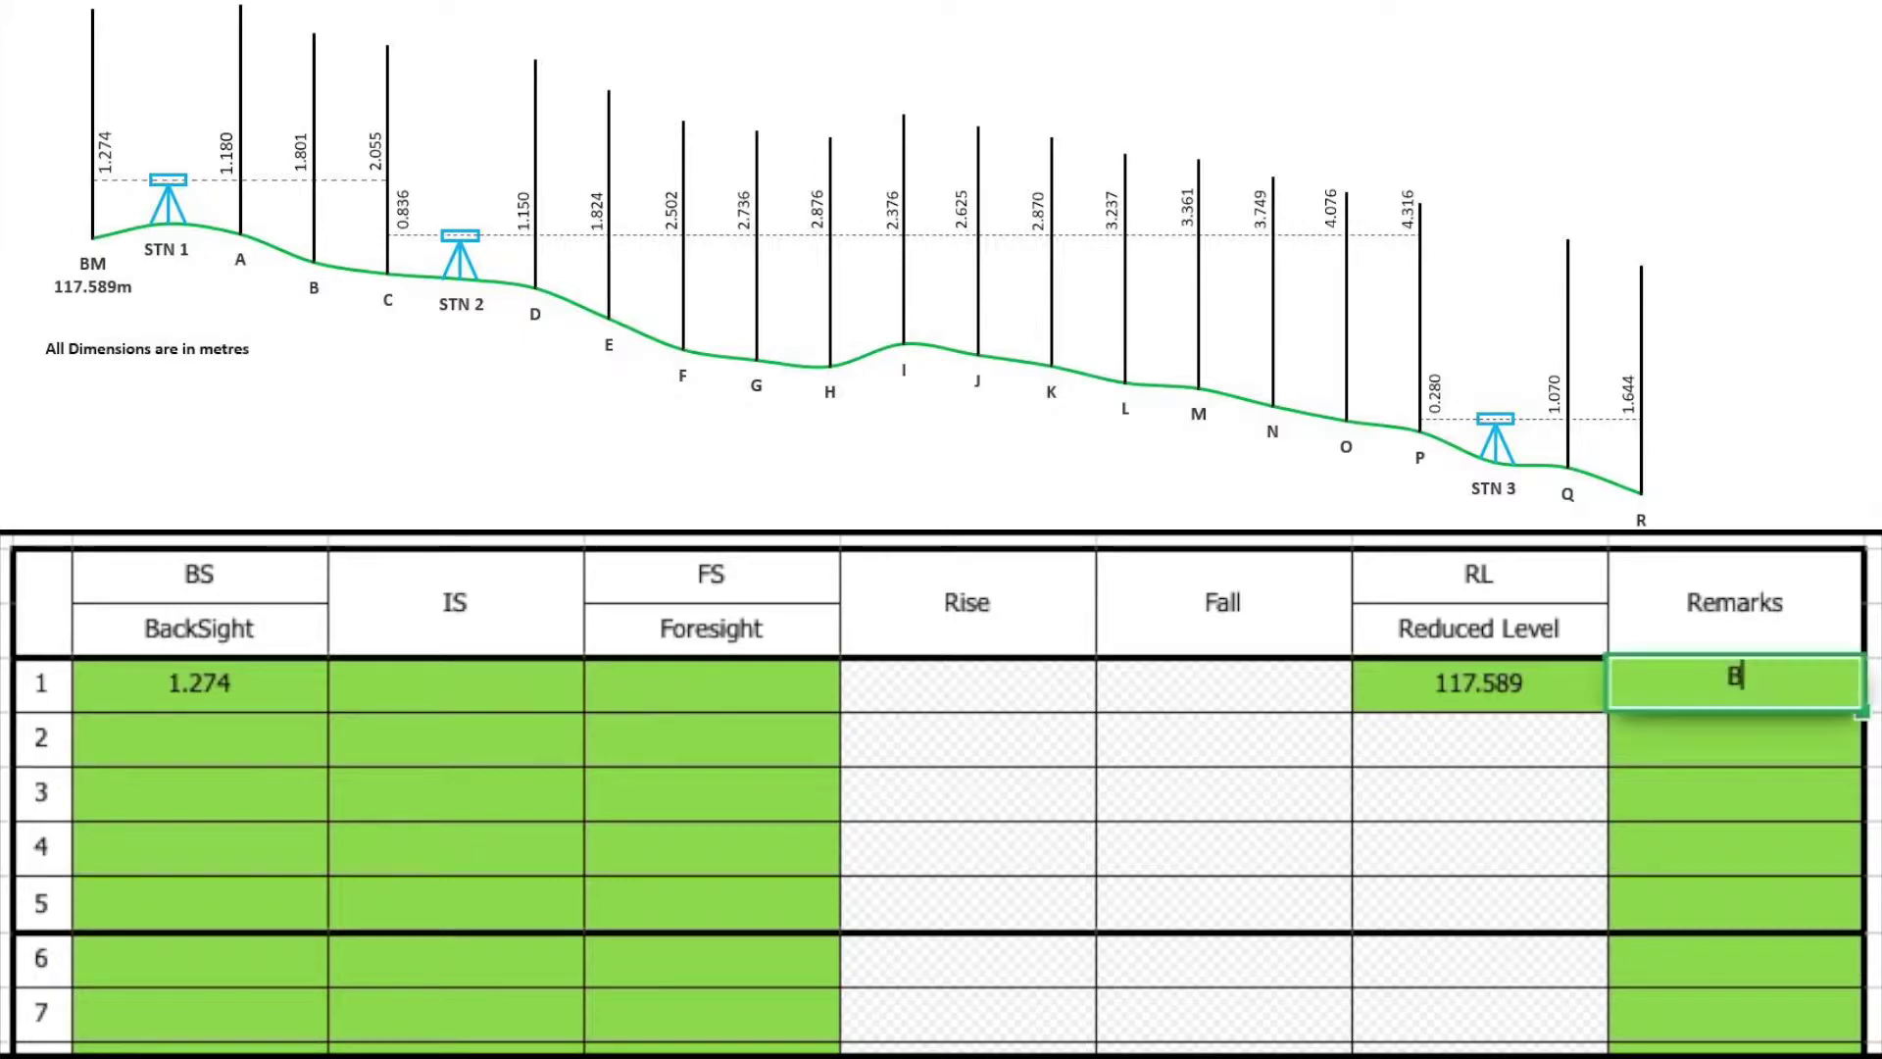
pyautogui.write('ench')
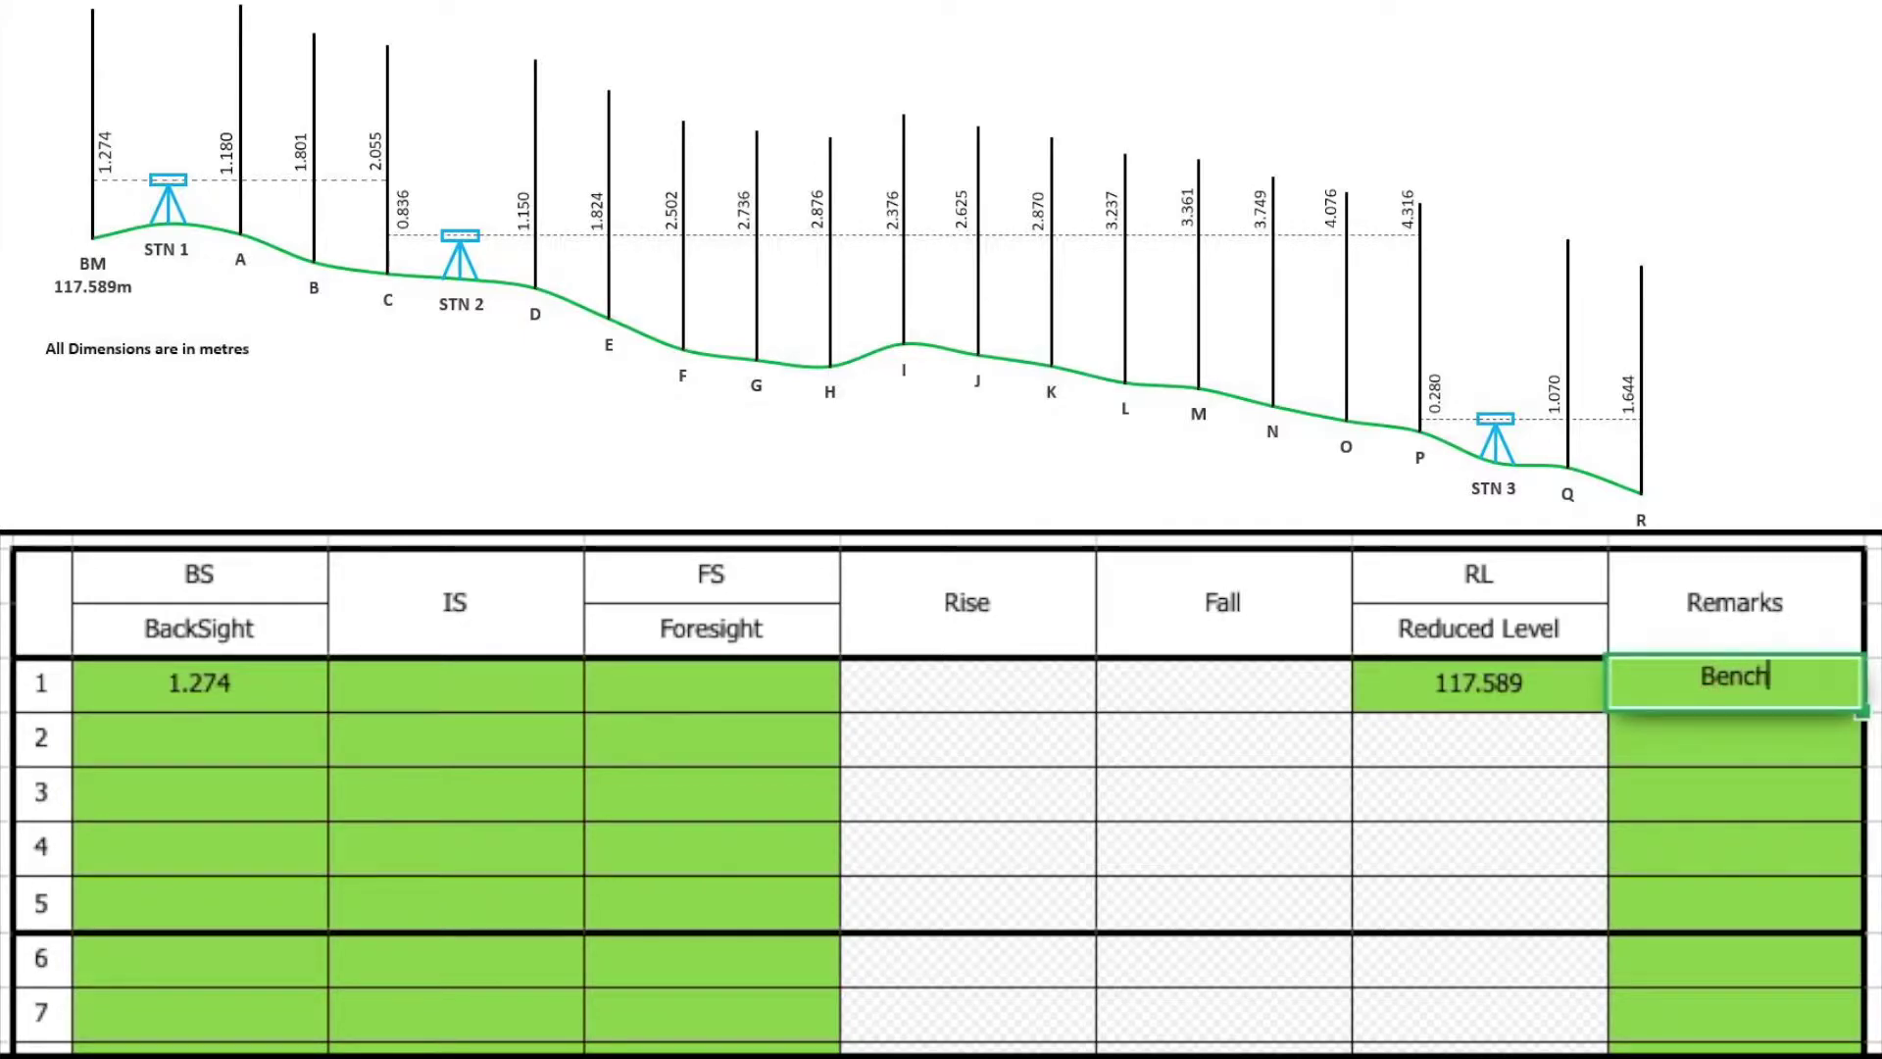
pyautogui.write('mark')
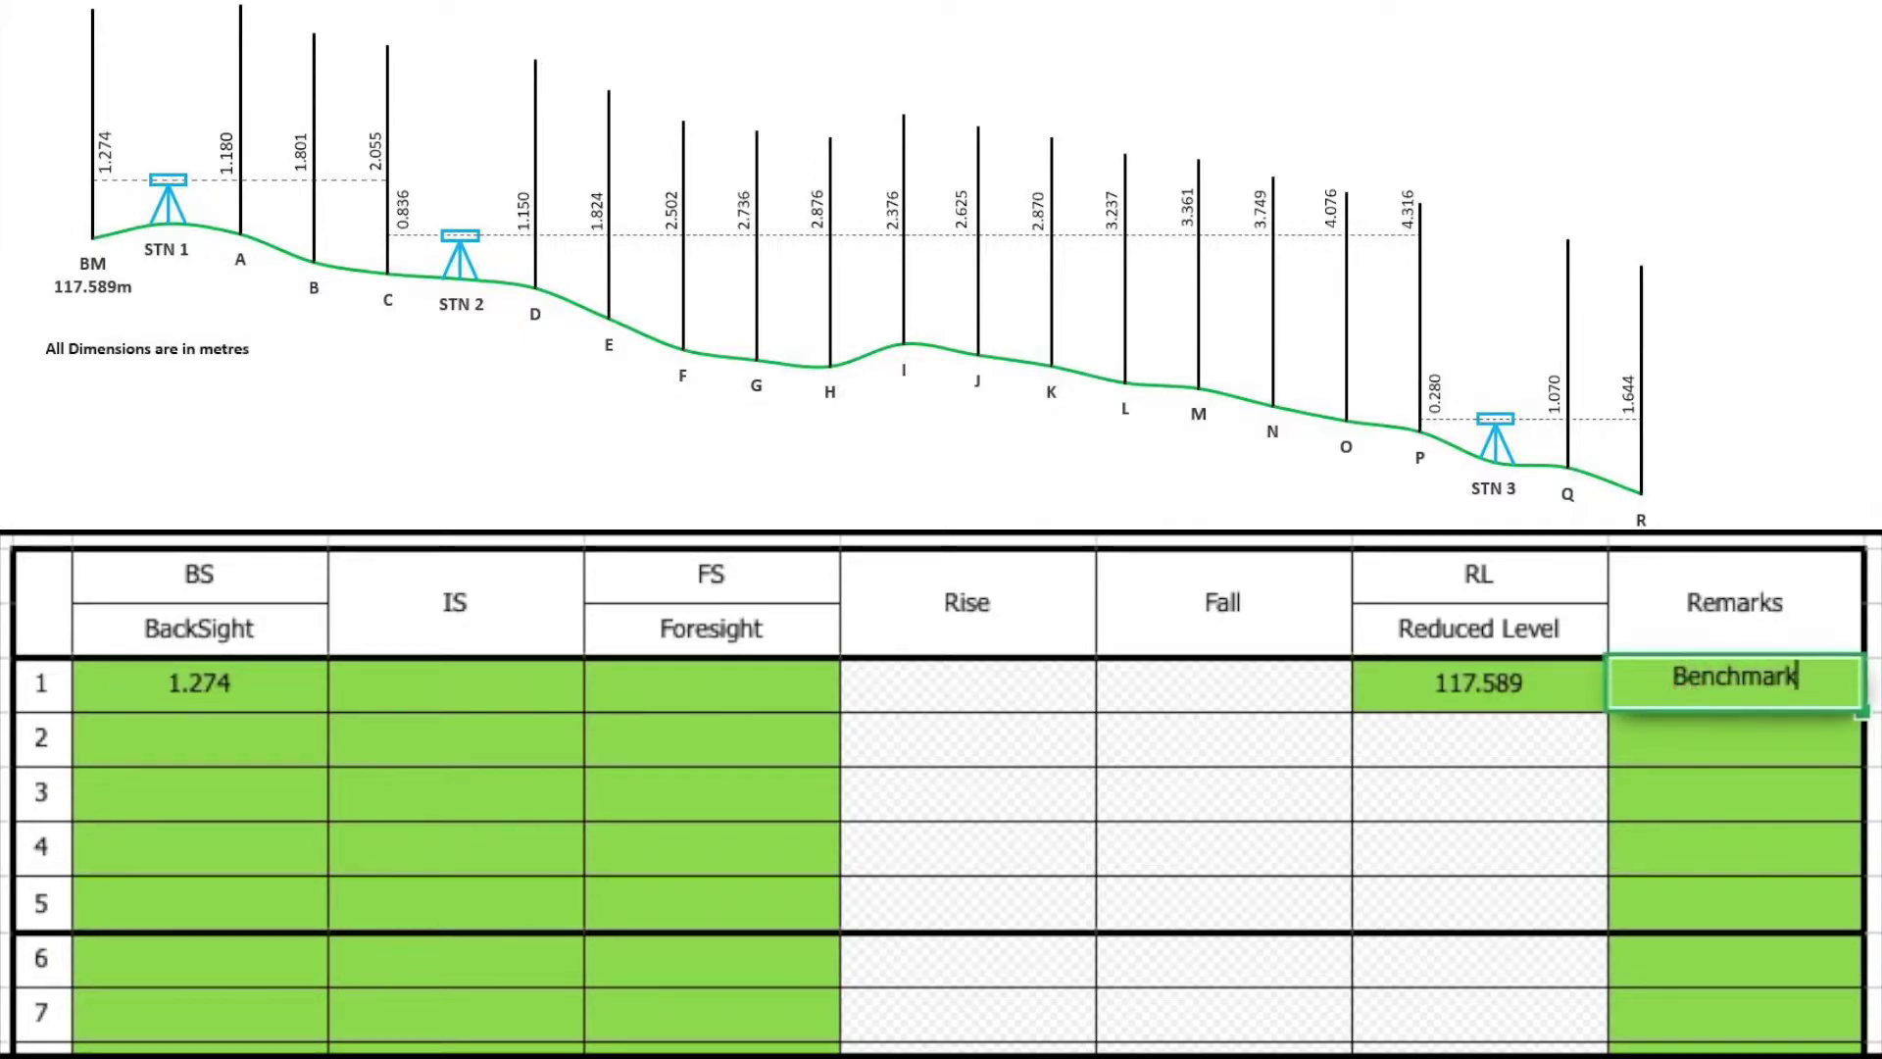
pyautogui.press('Return')
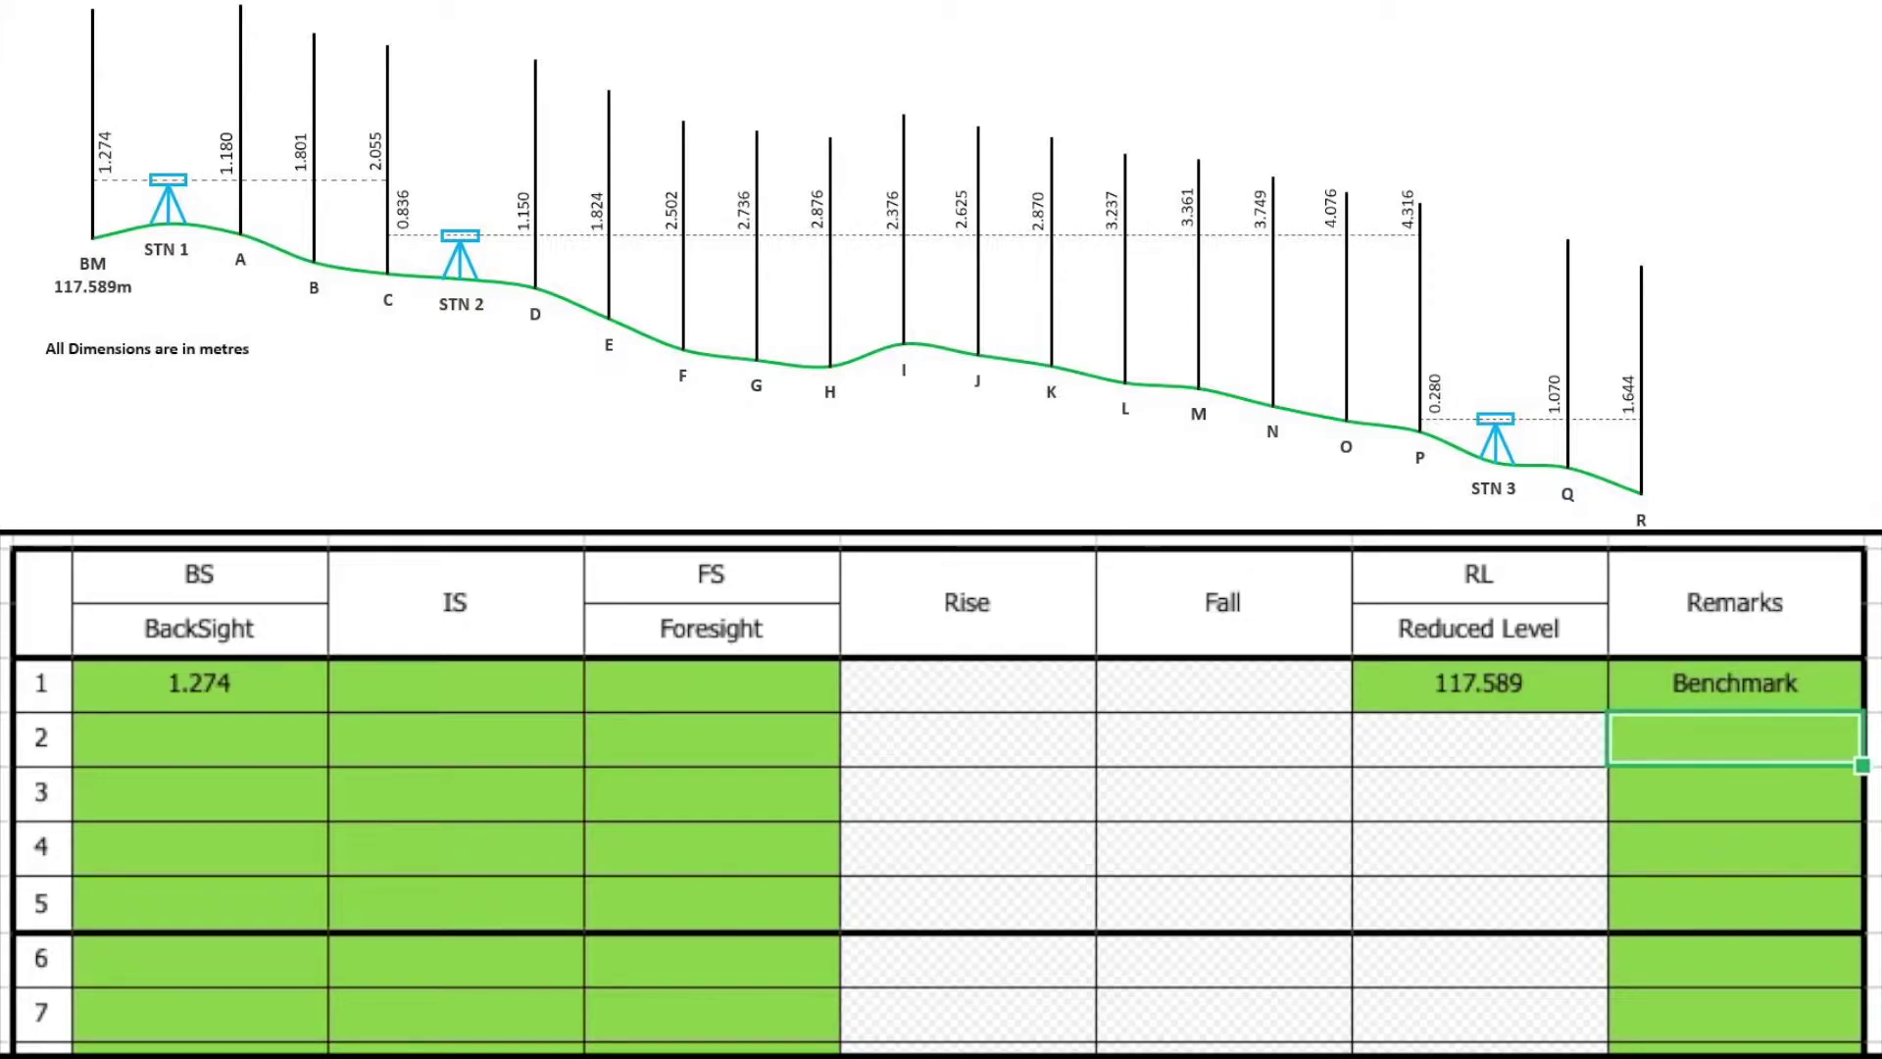
# Step: Fill in row 2 with an IS reading of 1.180 and the remark A
pyautogui.click(450, 754)
pyautogui.write('1')
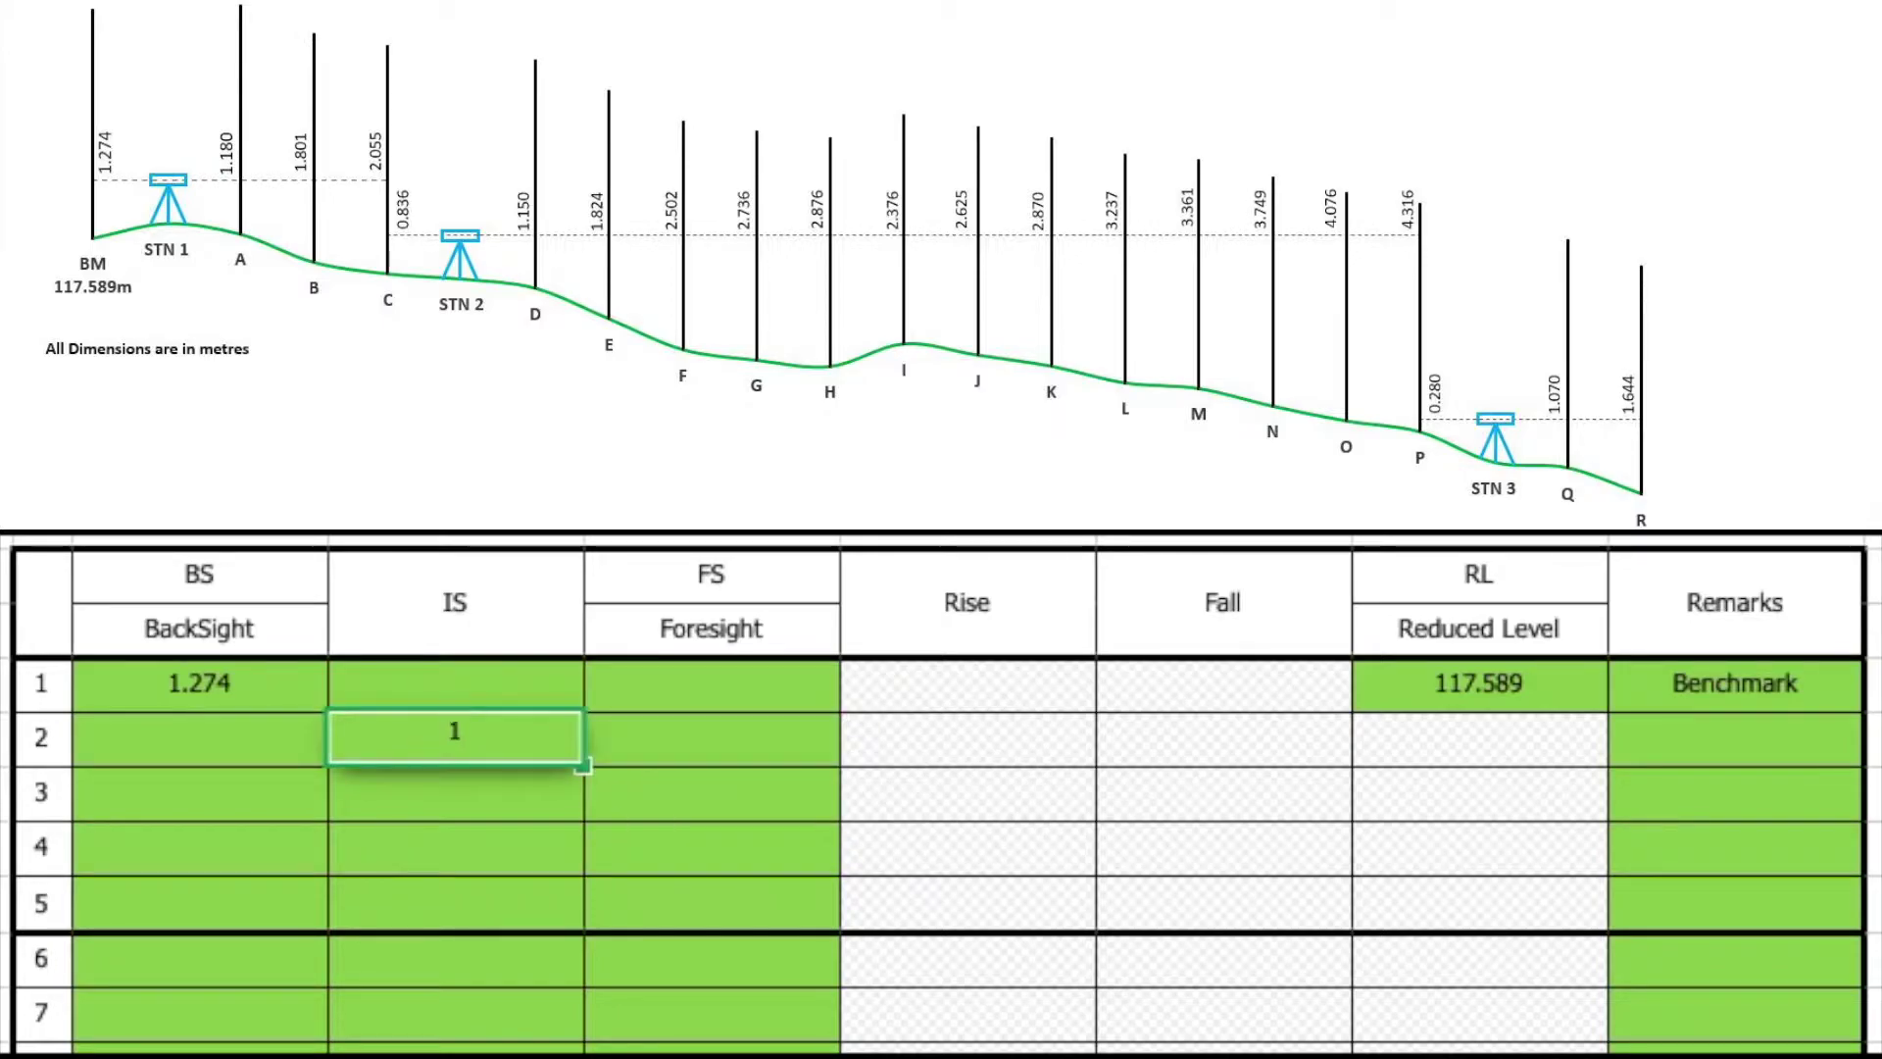
pyautogui.write('.180')
pyautogui.press('Return')
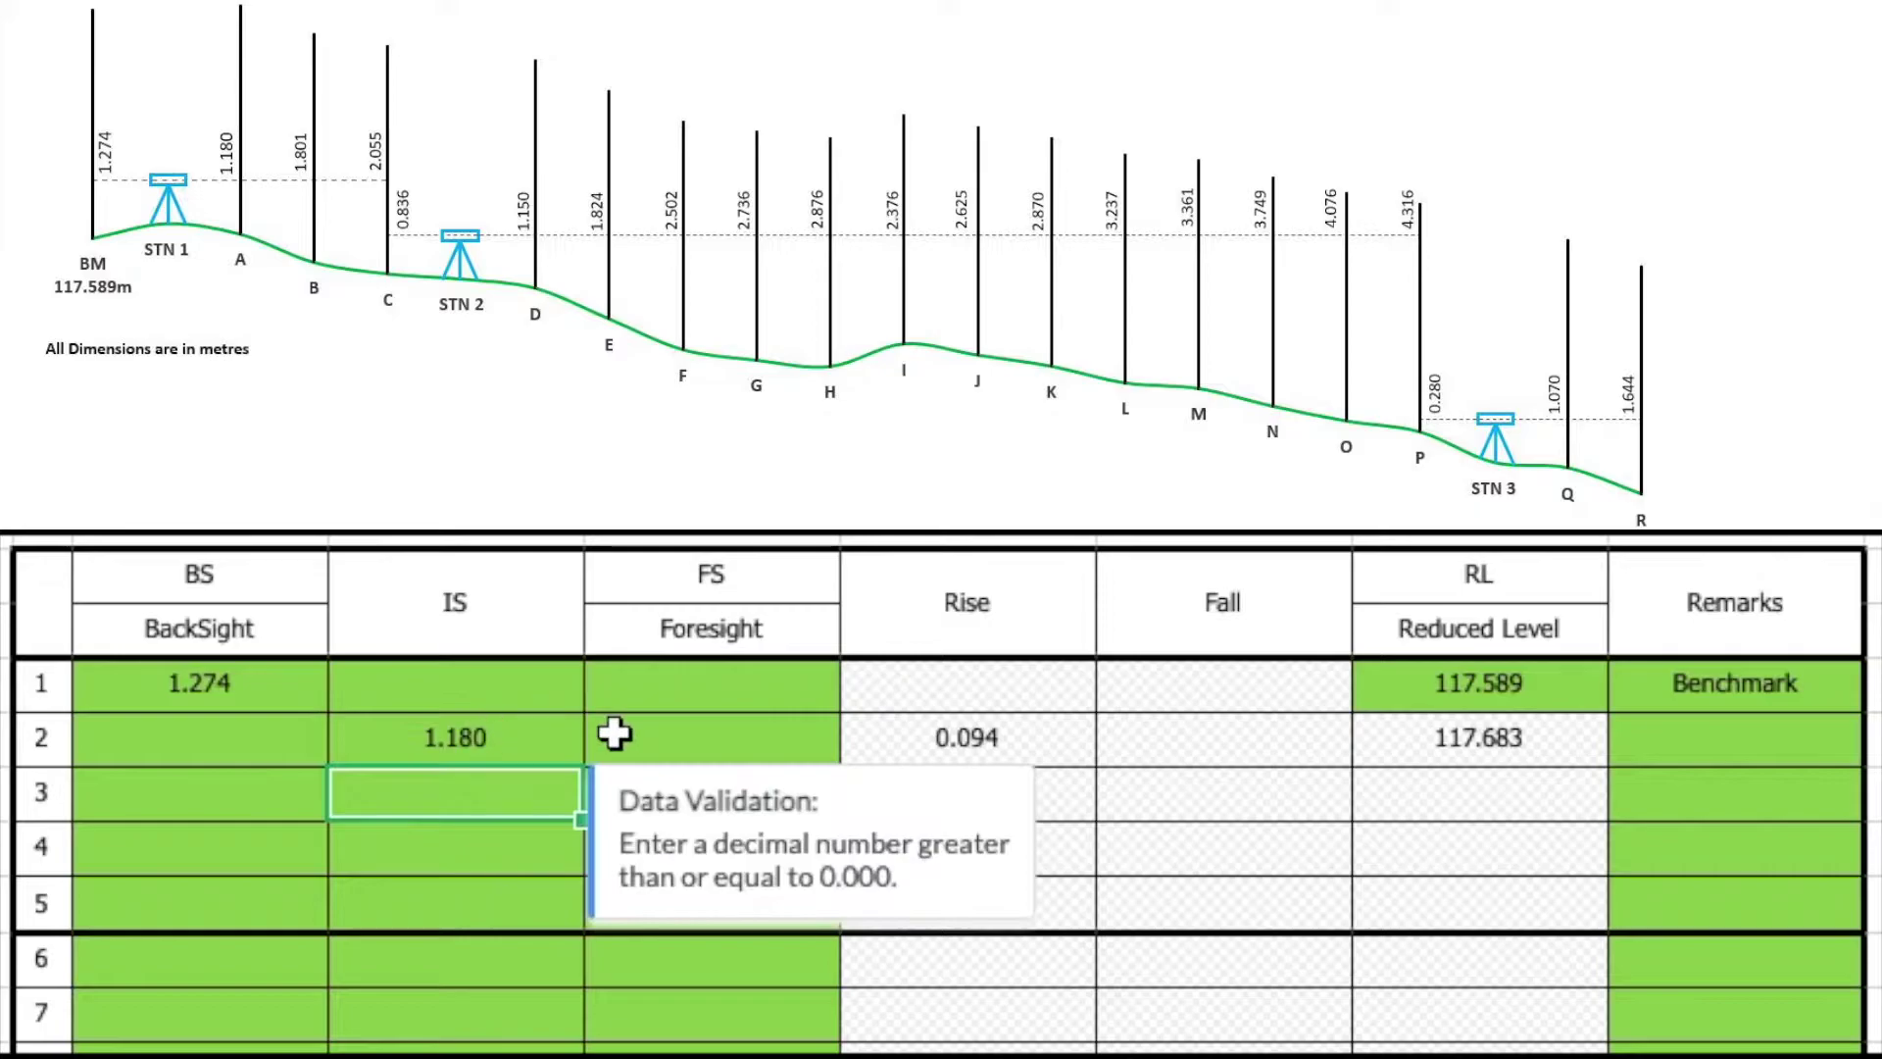
pyautogui.click(1713, 747)
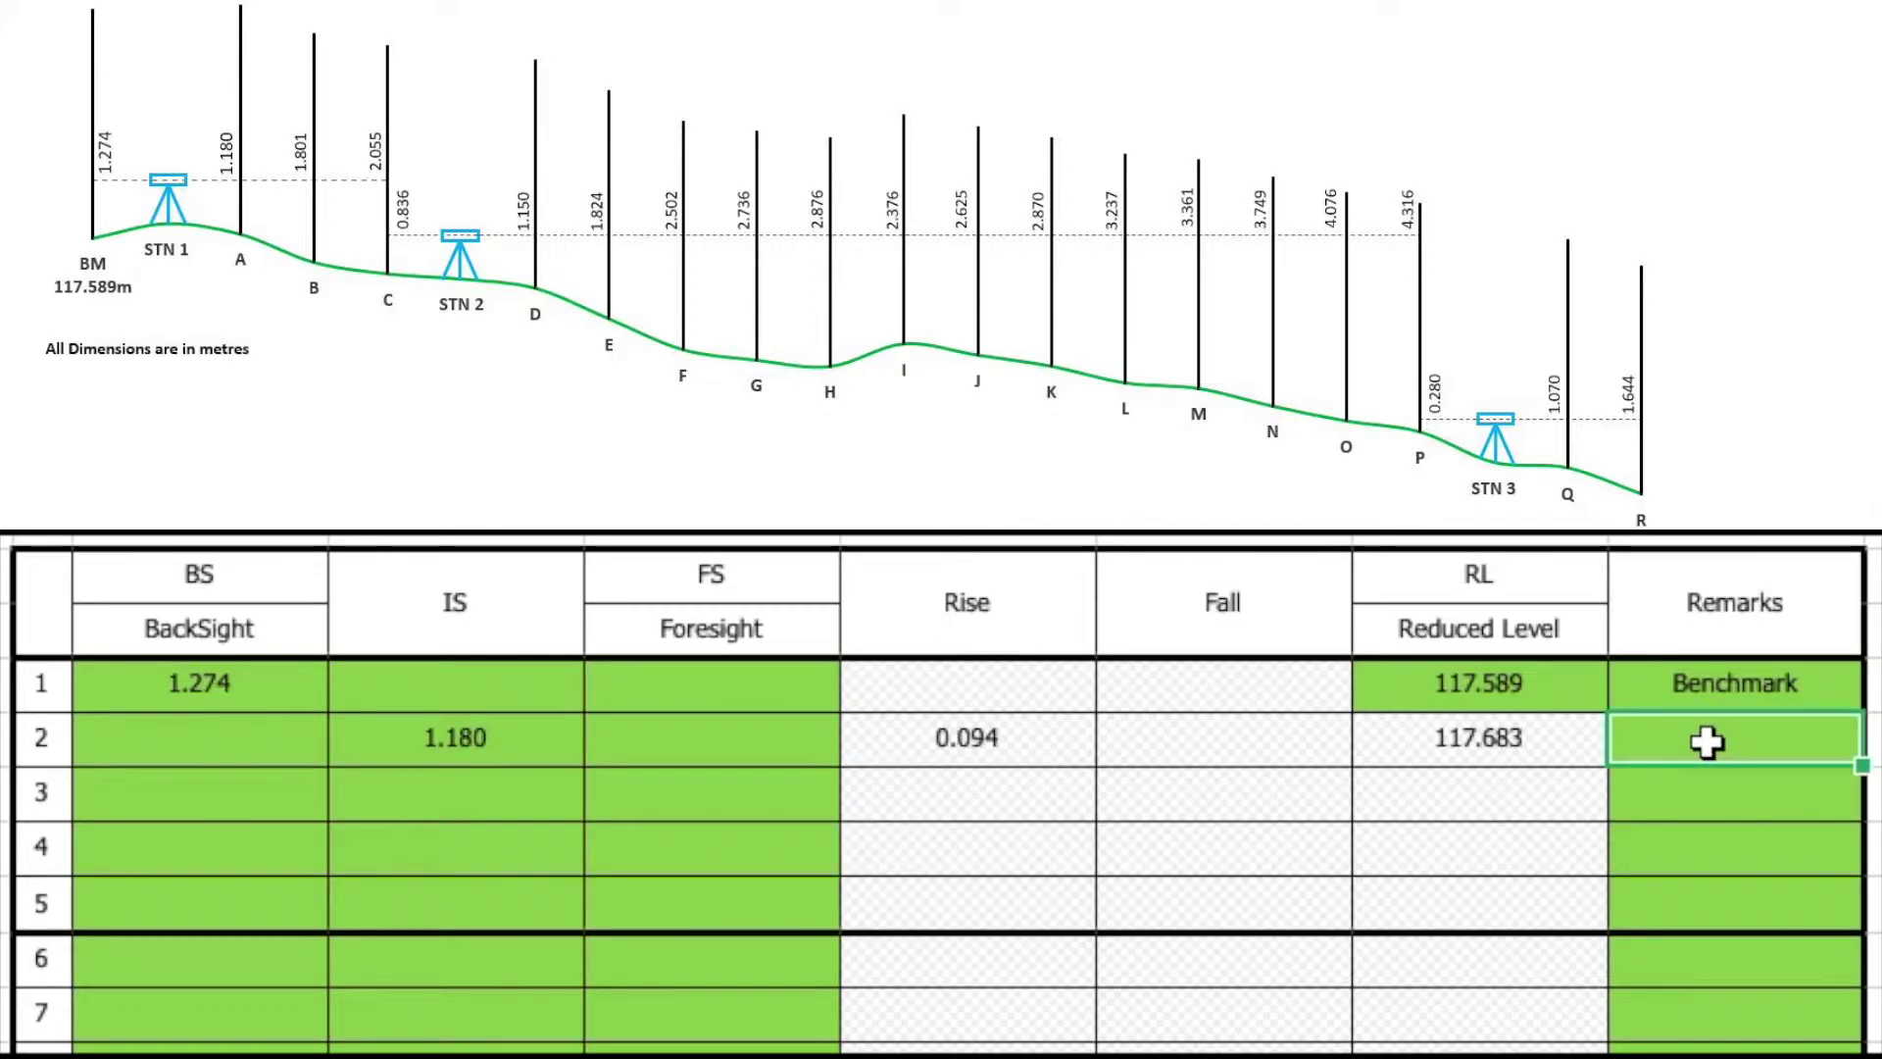
pyautogui.write('A')
pyautogui.press('Return')
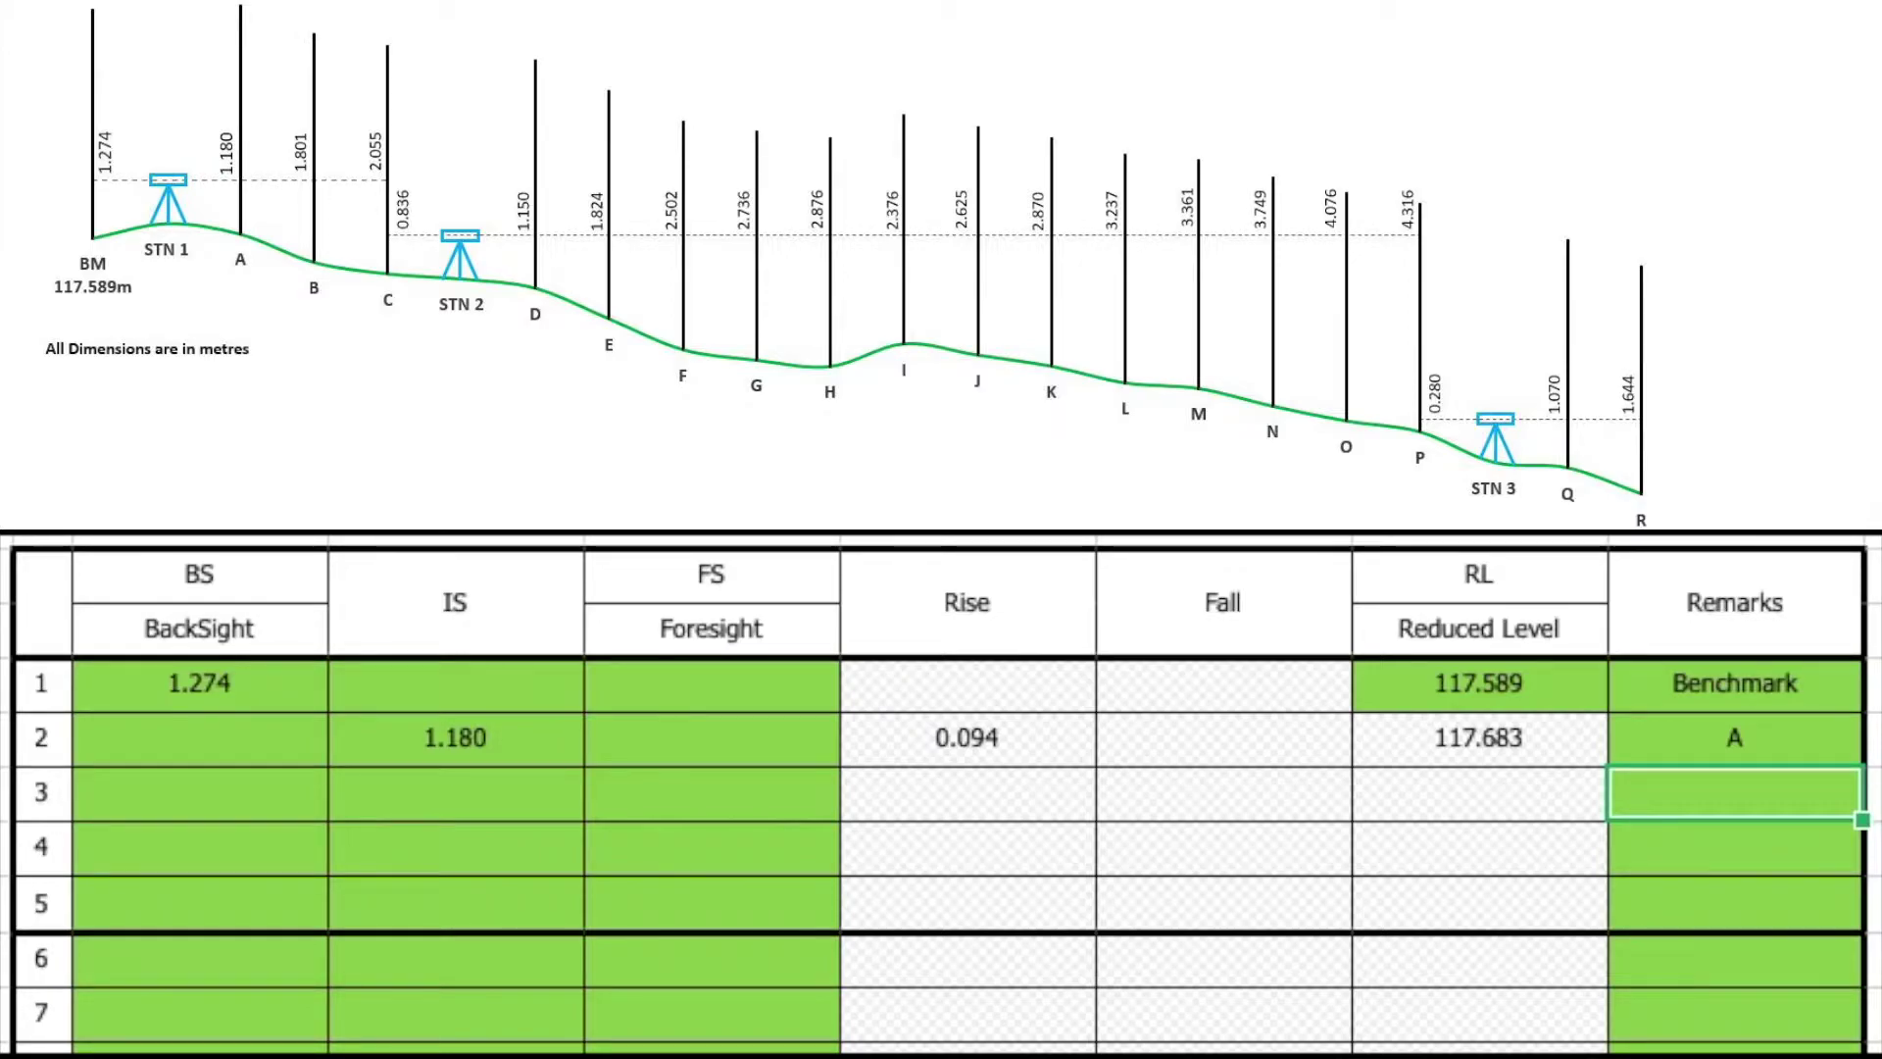
# Step: Fill in row 3 with an IS reading of 1.801 and the remark B
pyautogui.click(452, 804)
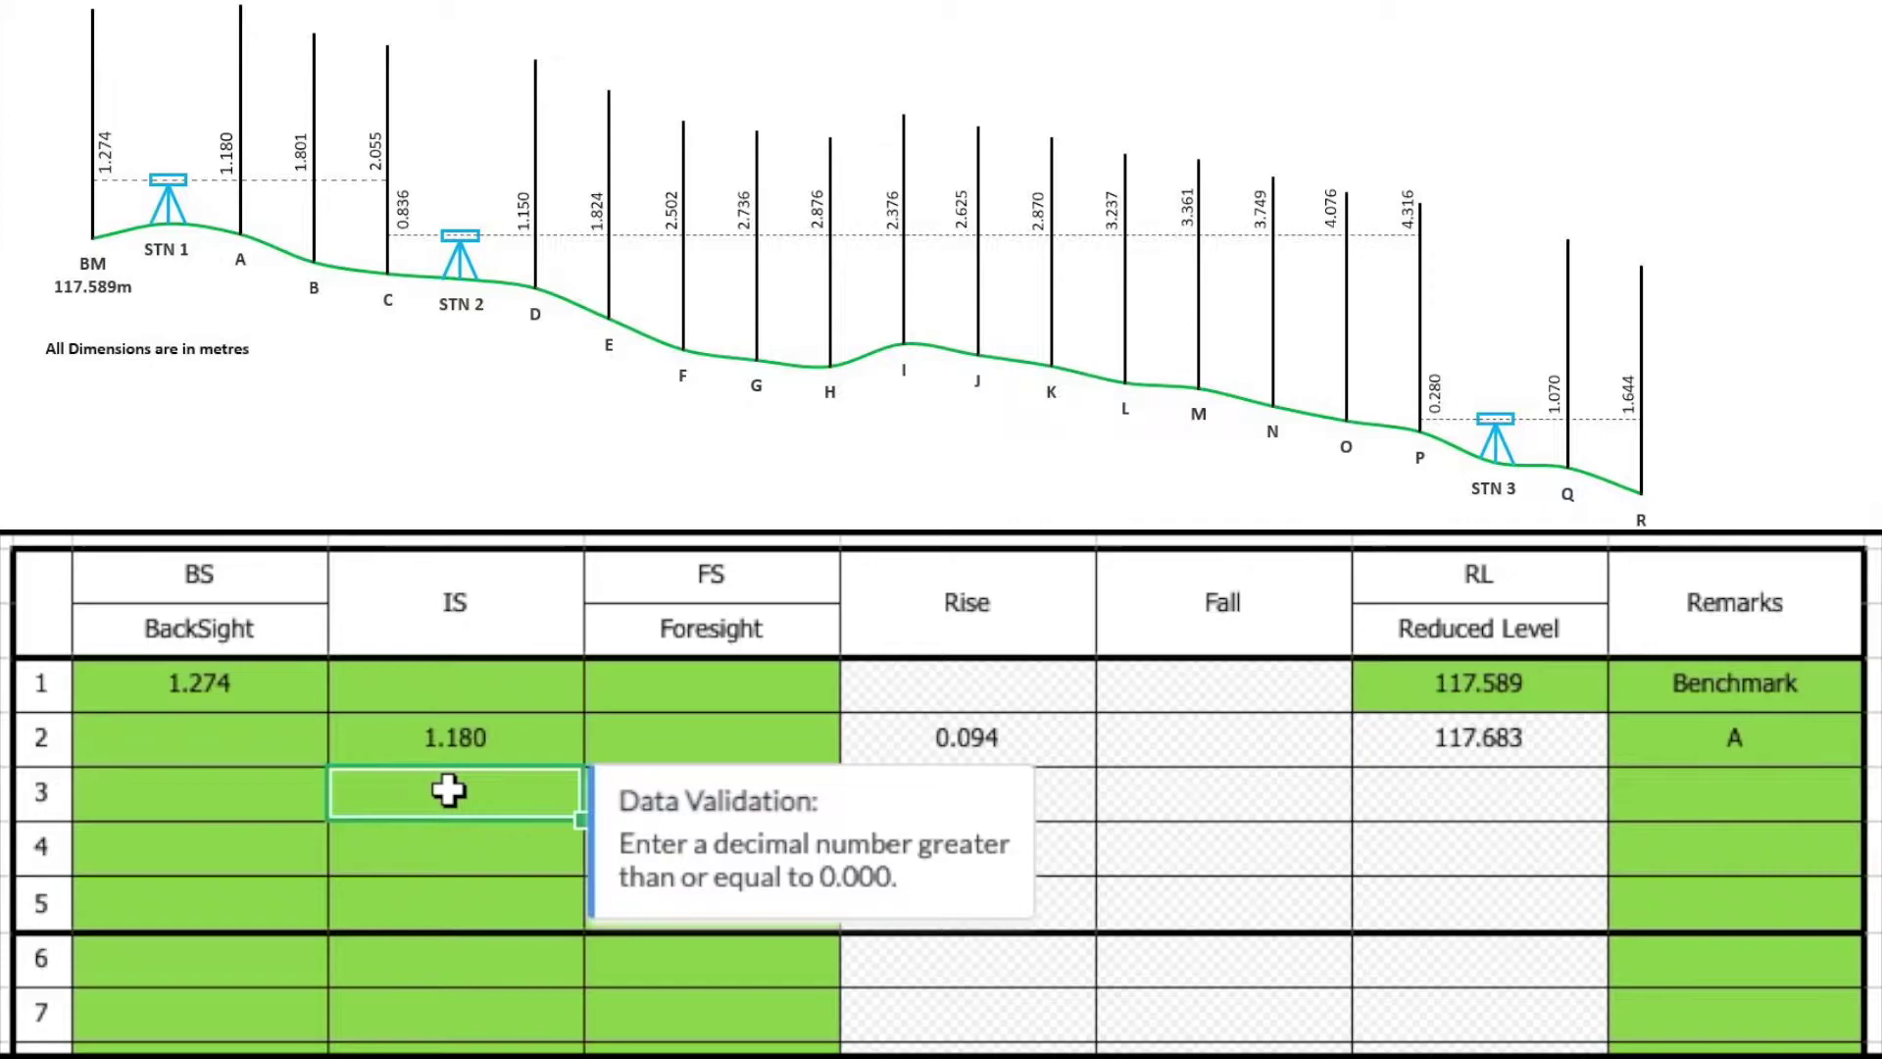
pyautogui.write('1')
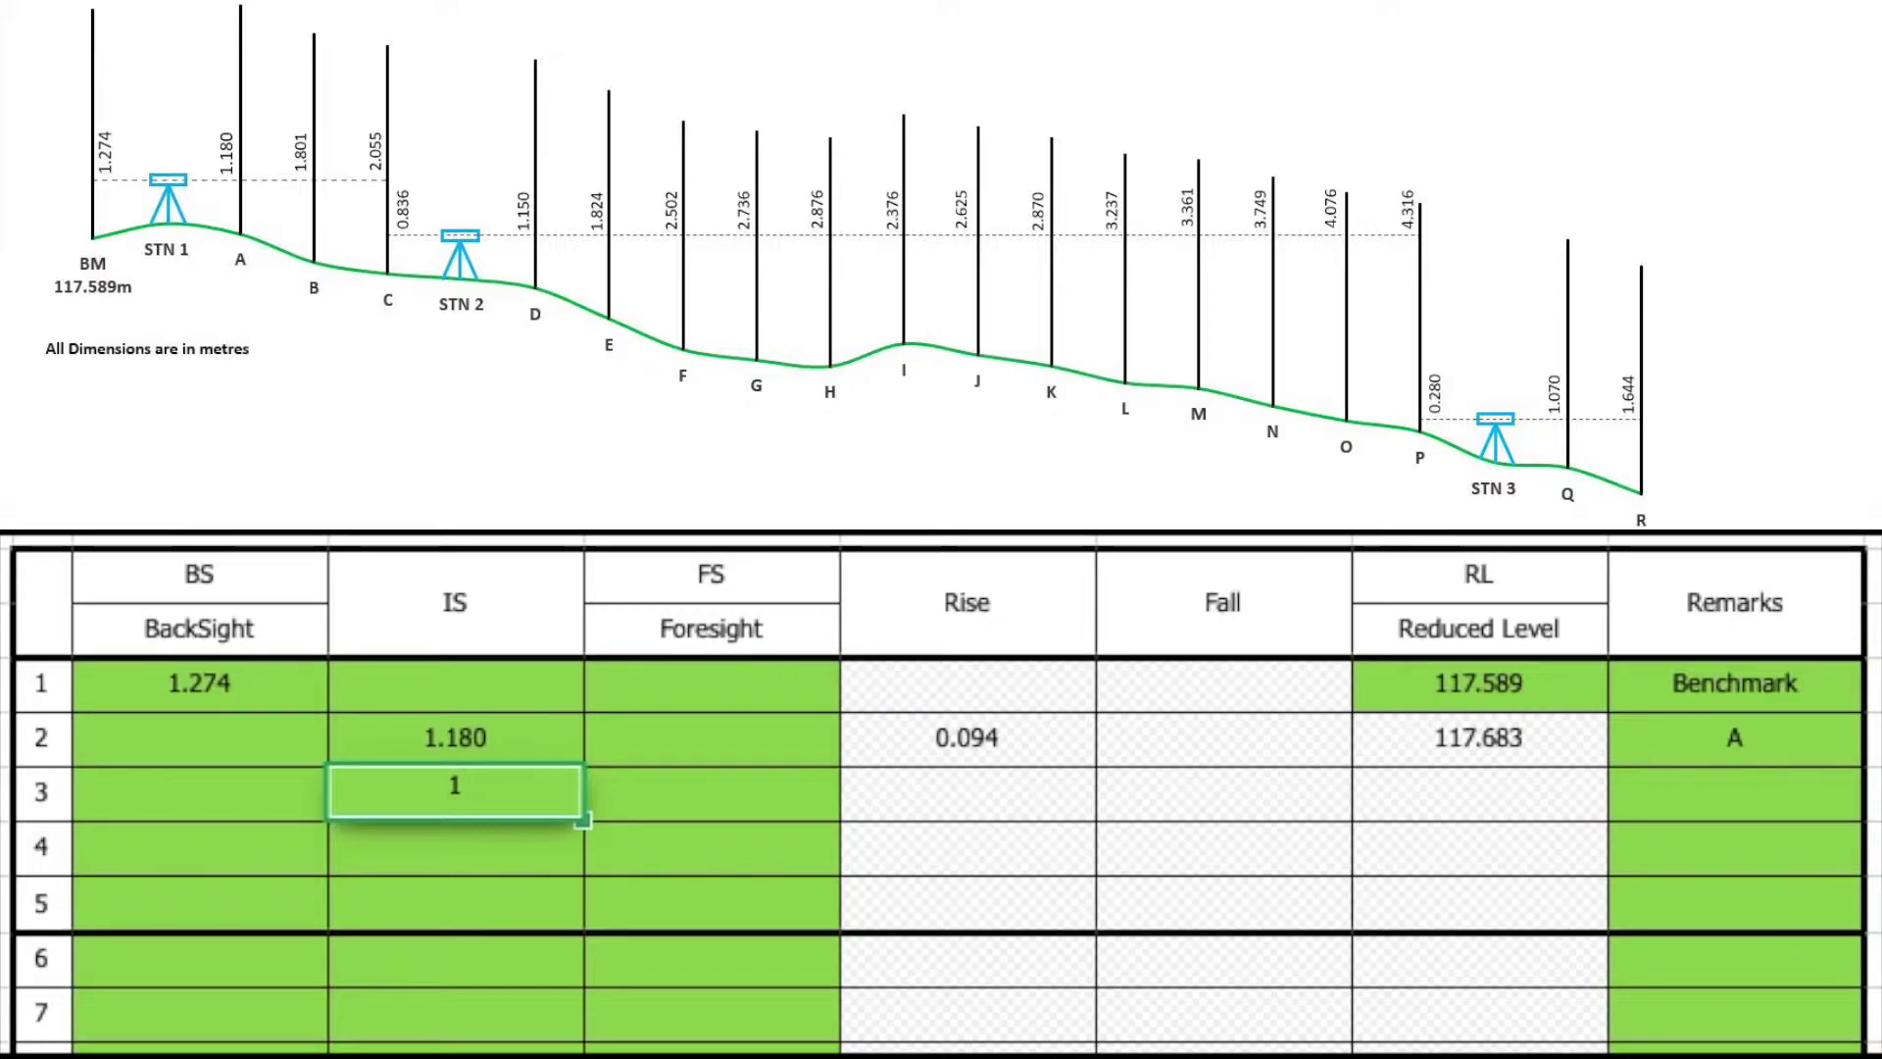
pyautogui.write('.80')
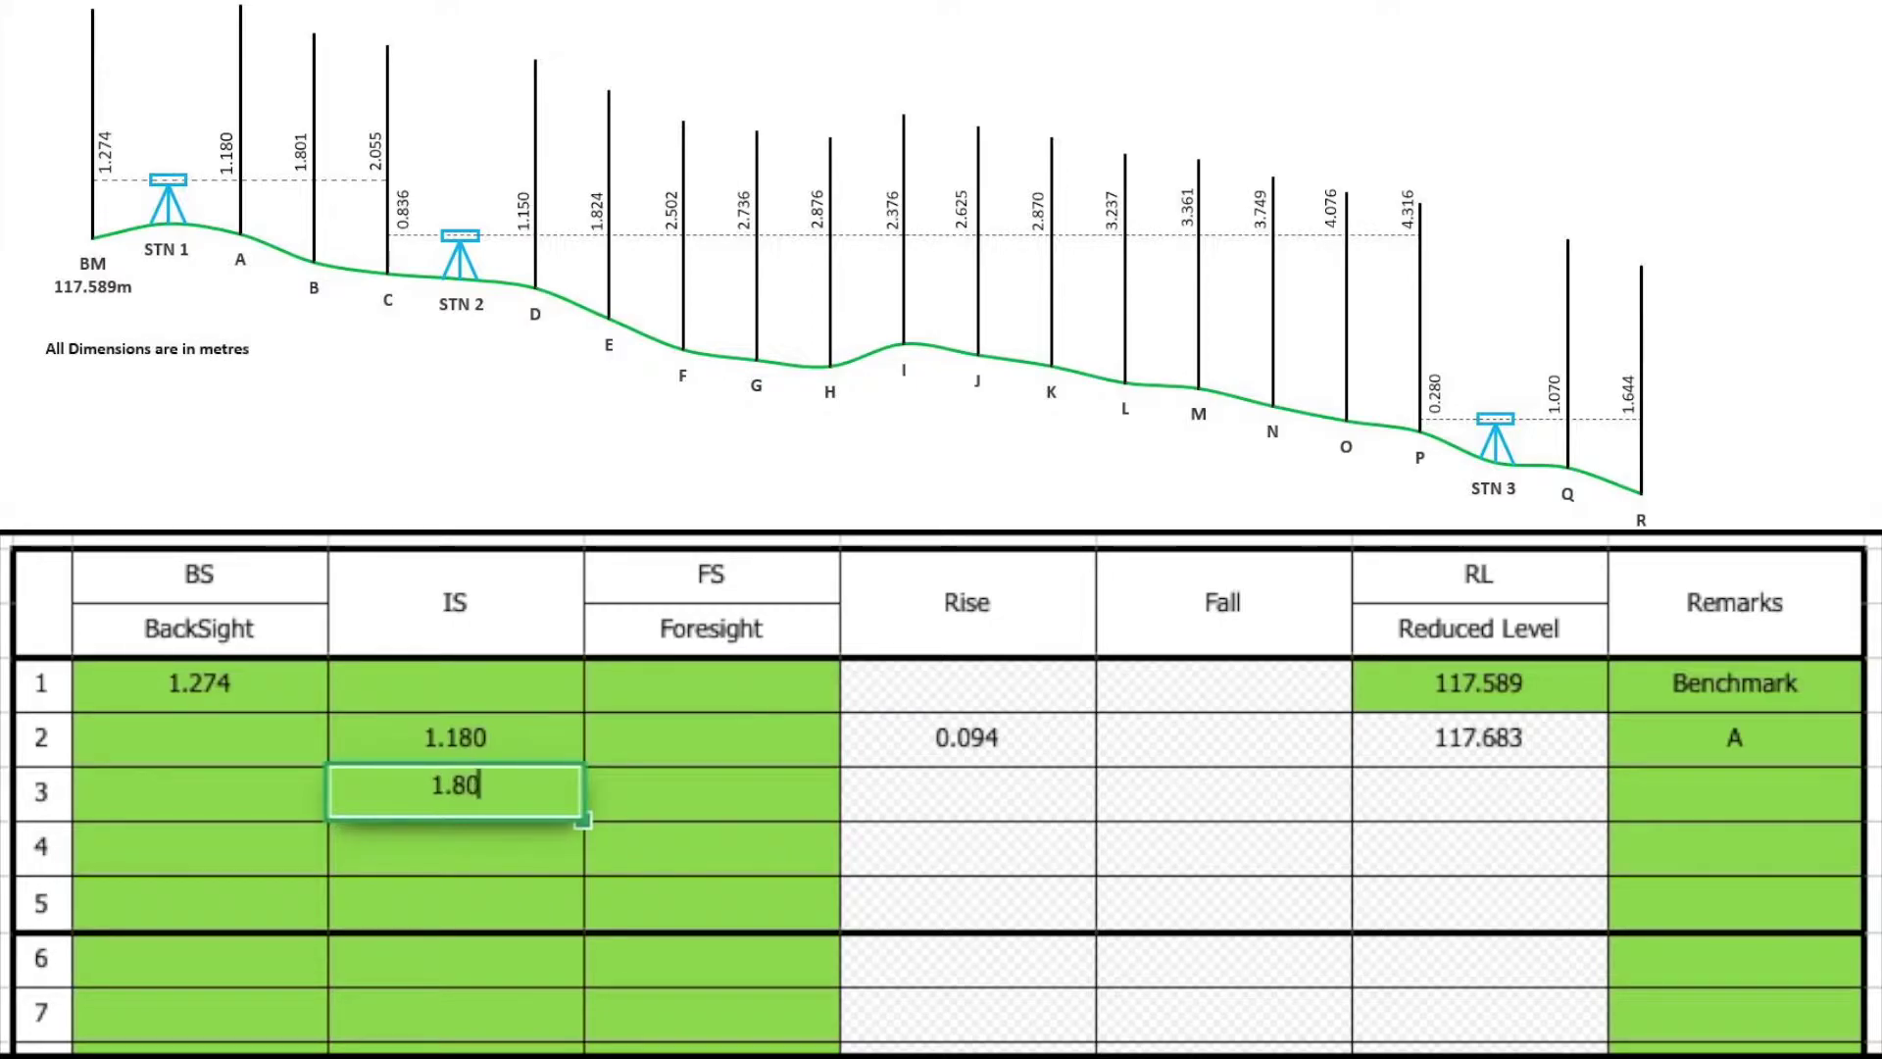
pyautogui.write('1')
pyautogui.press('Return')
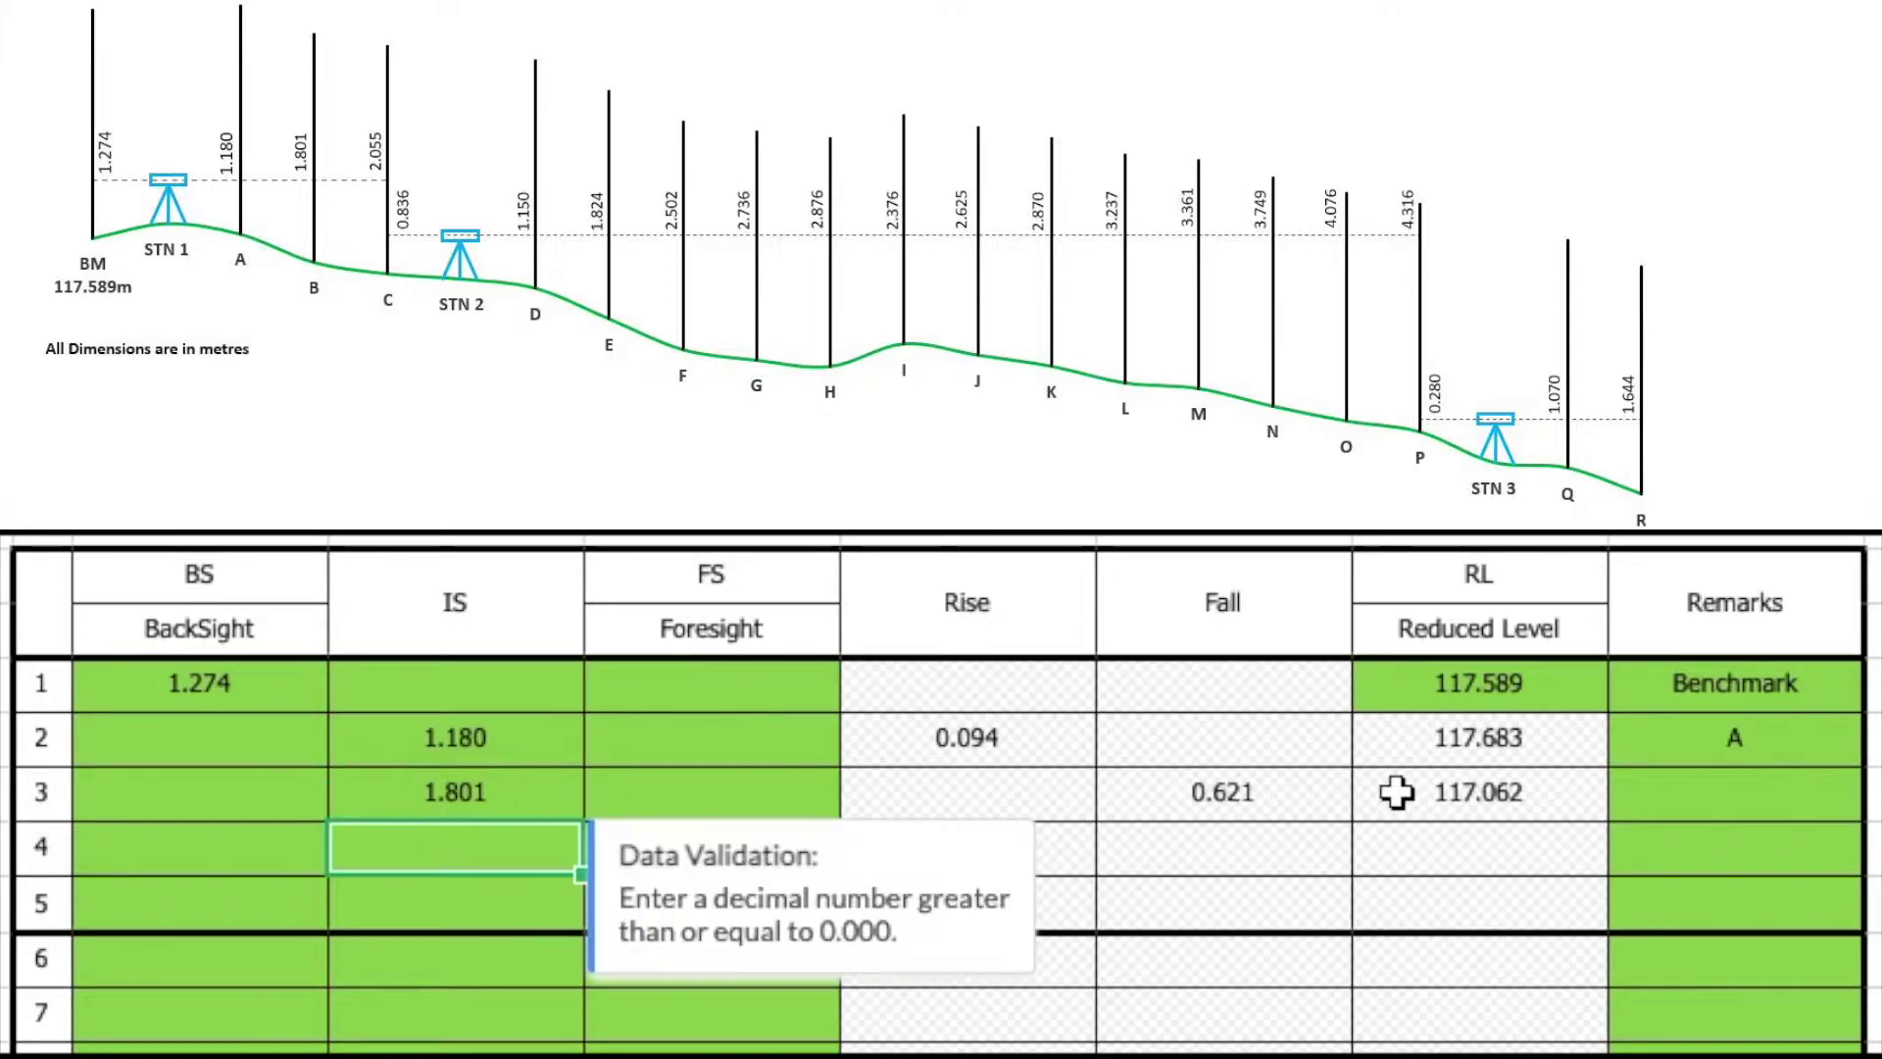
pyautogui.click(1715, 790)
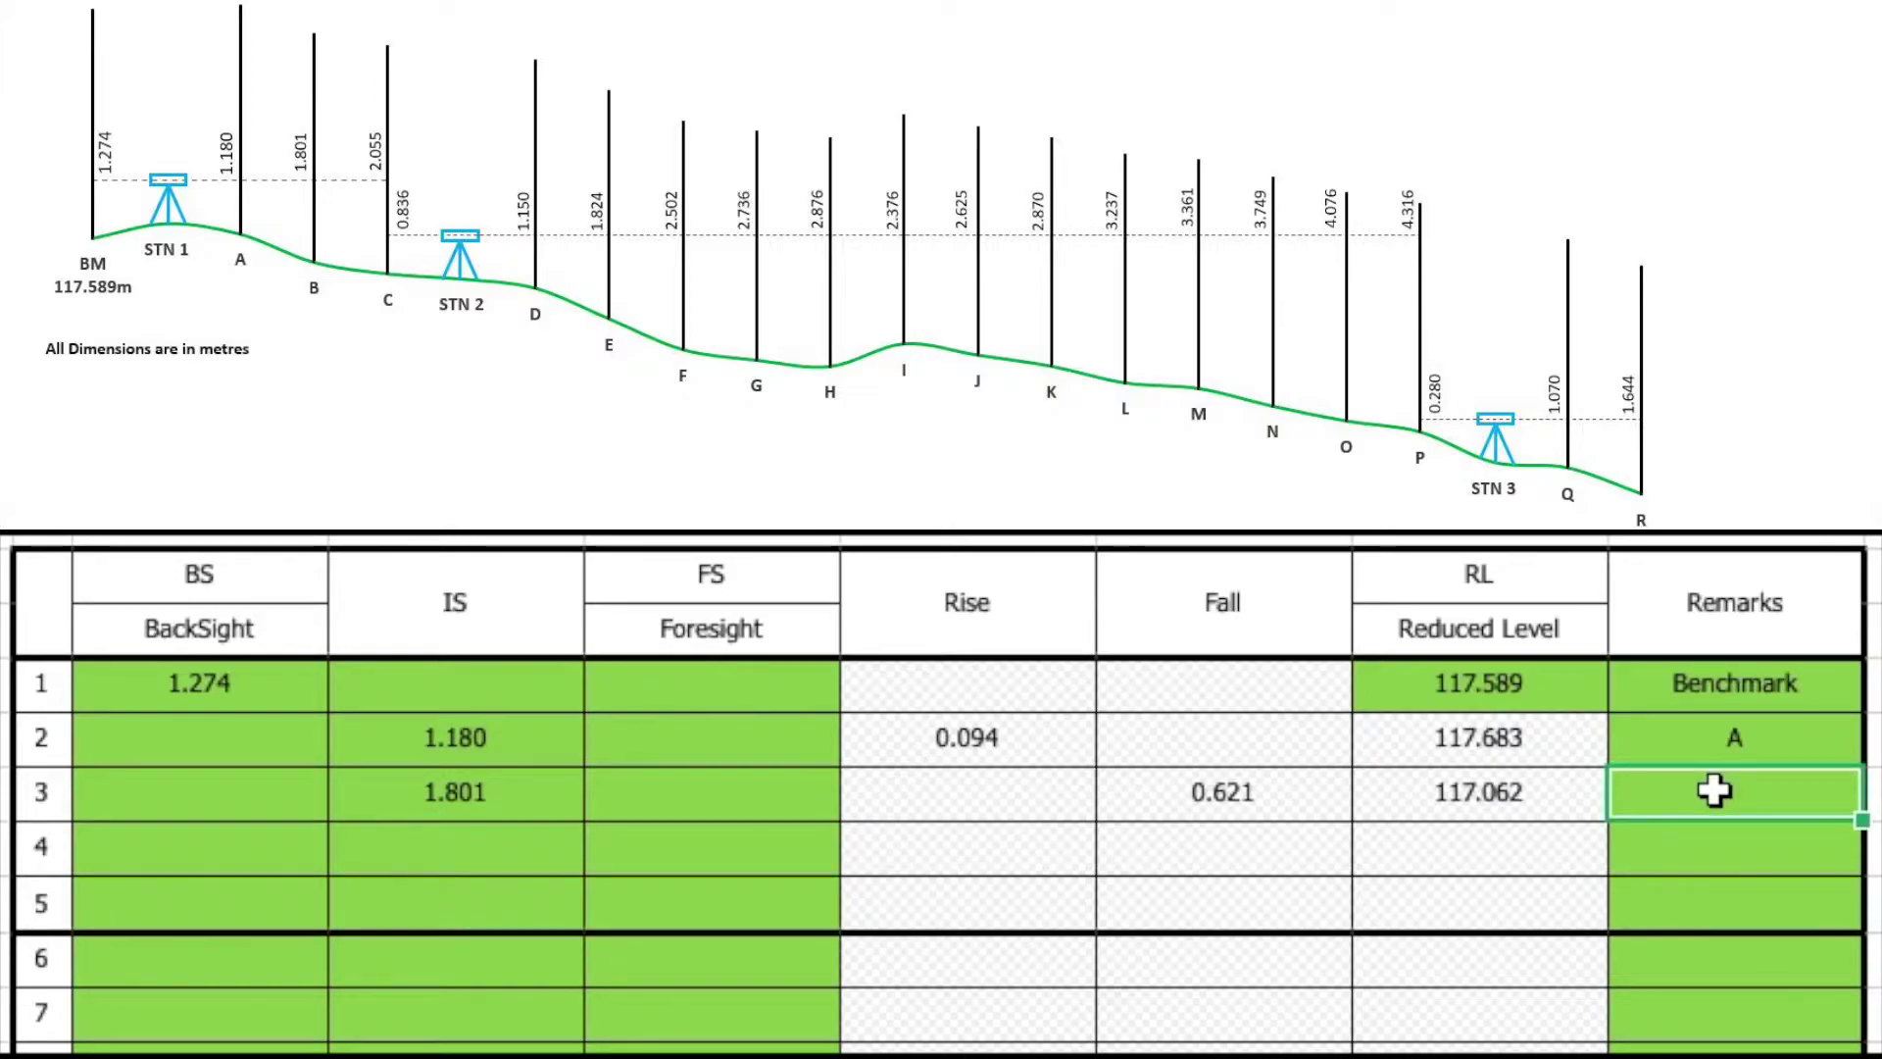
pyautogui.write('B')
pyautogui.press('Return')
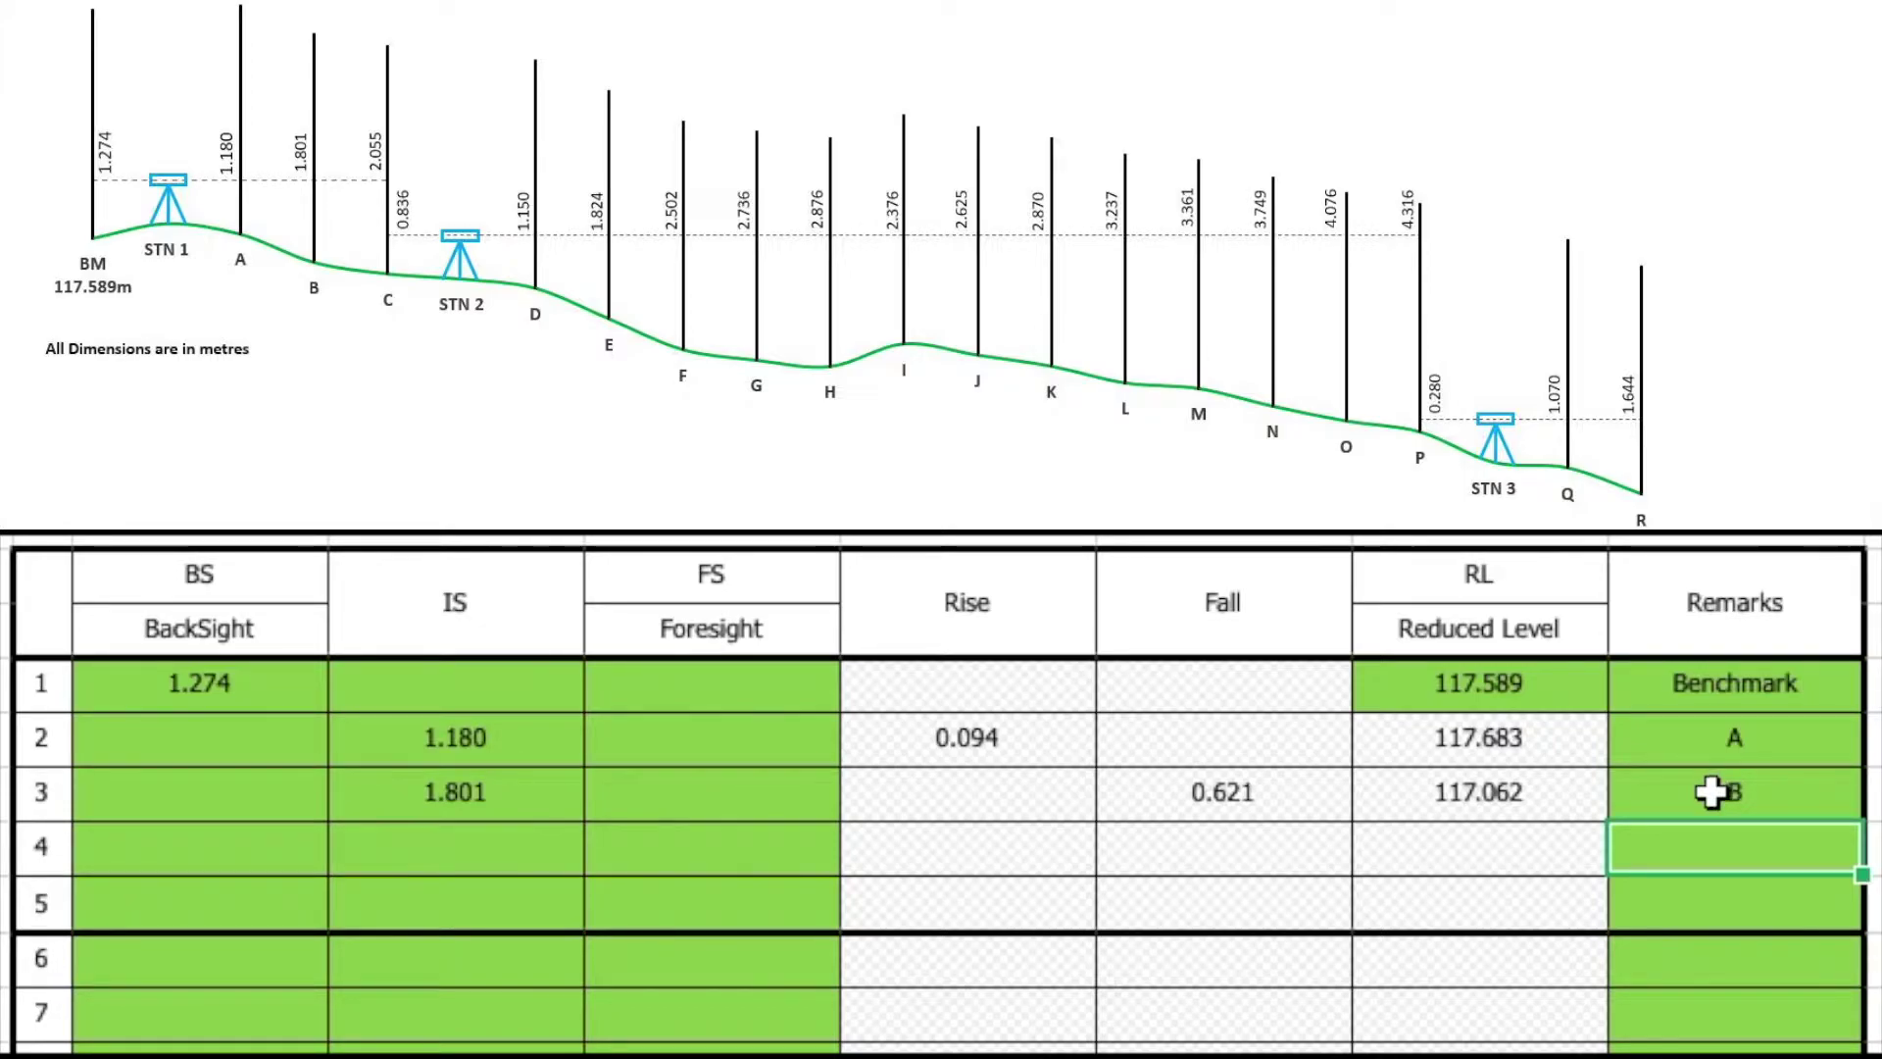
# Step: Label row 4 with the remark C and enter 2.055 as its foresight
pyautogui.write('C')
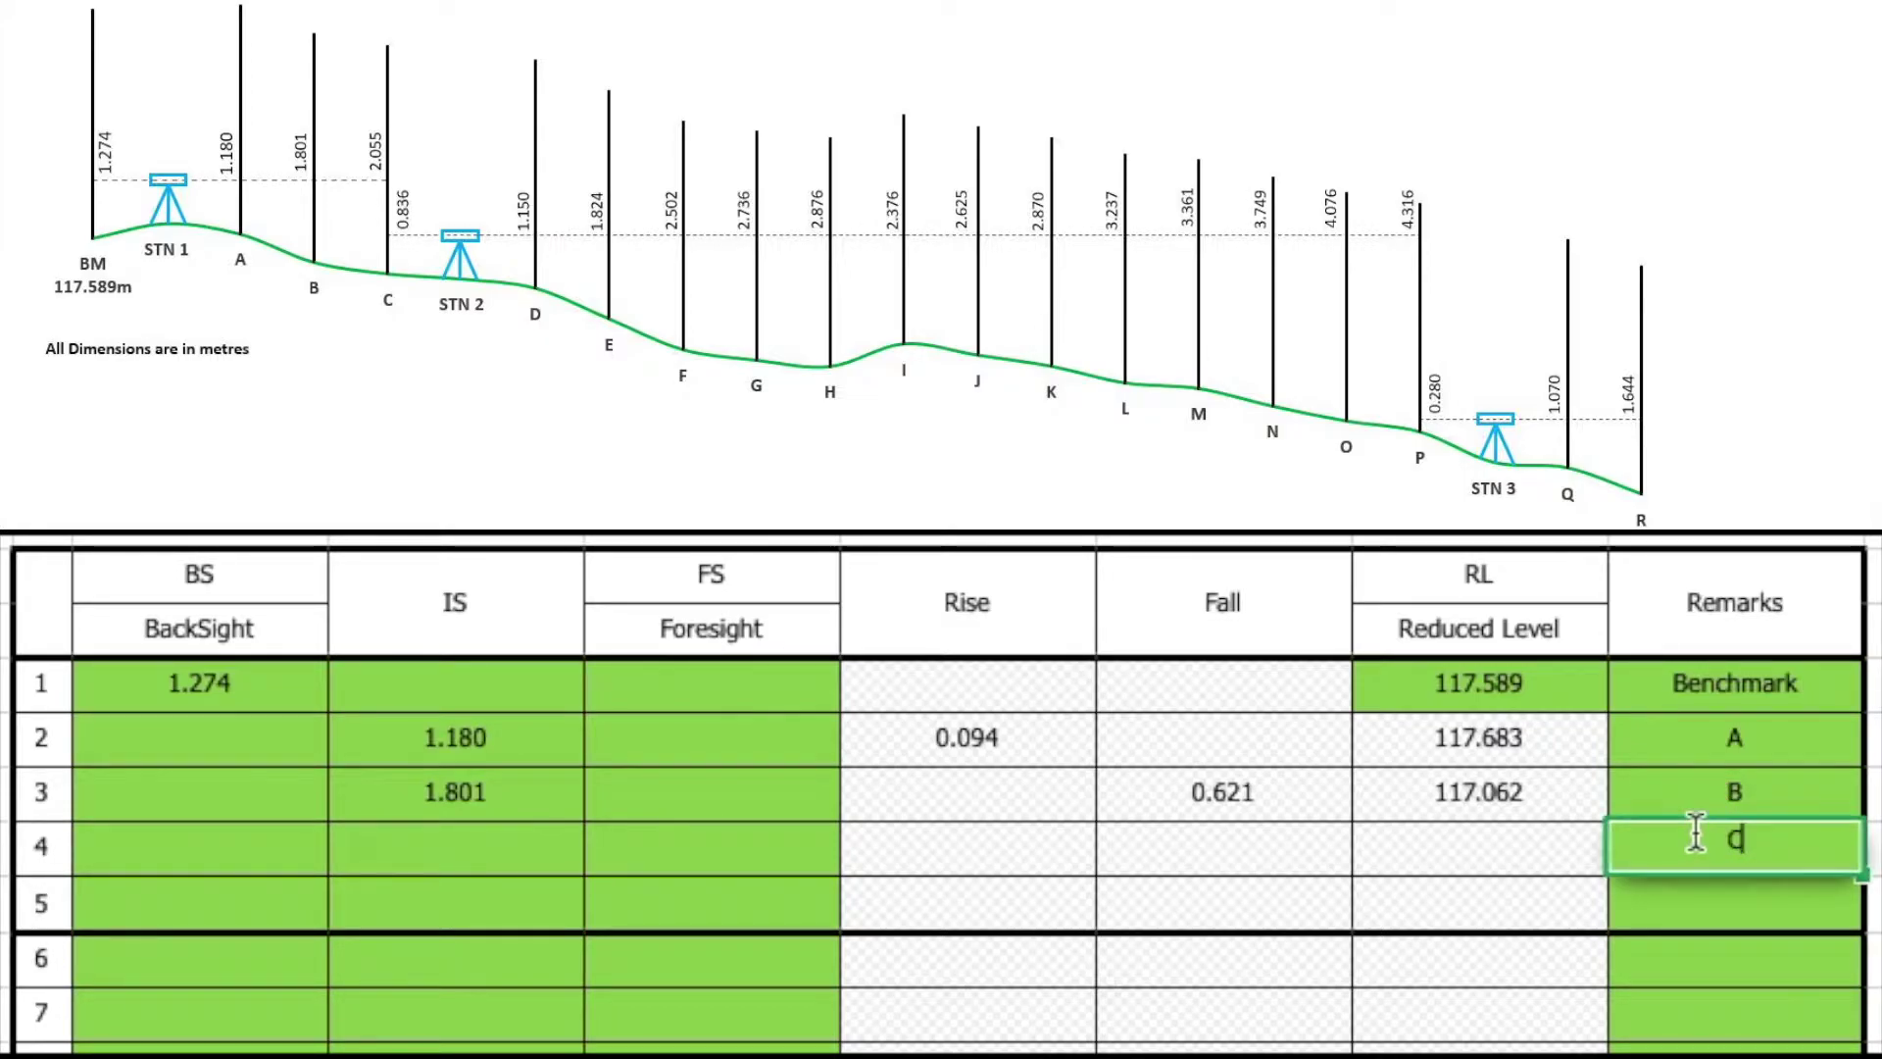
pyautogui.press('Return')
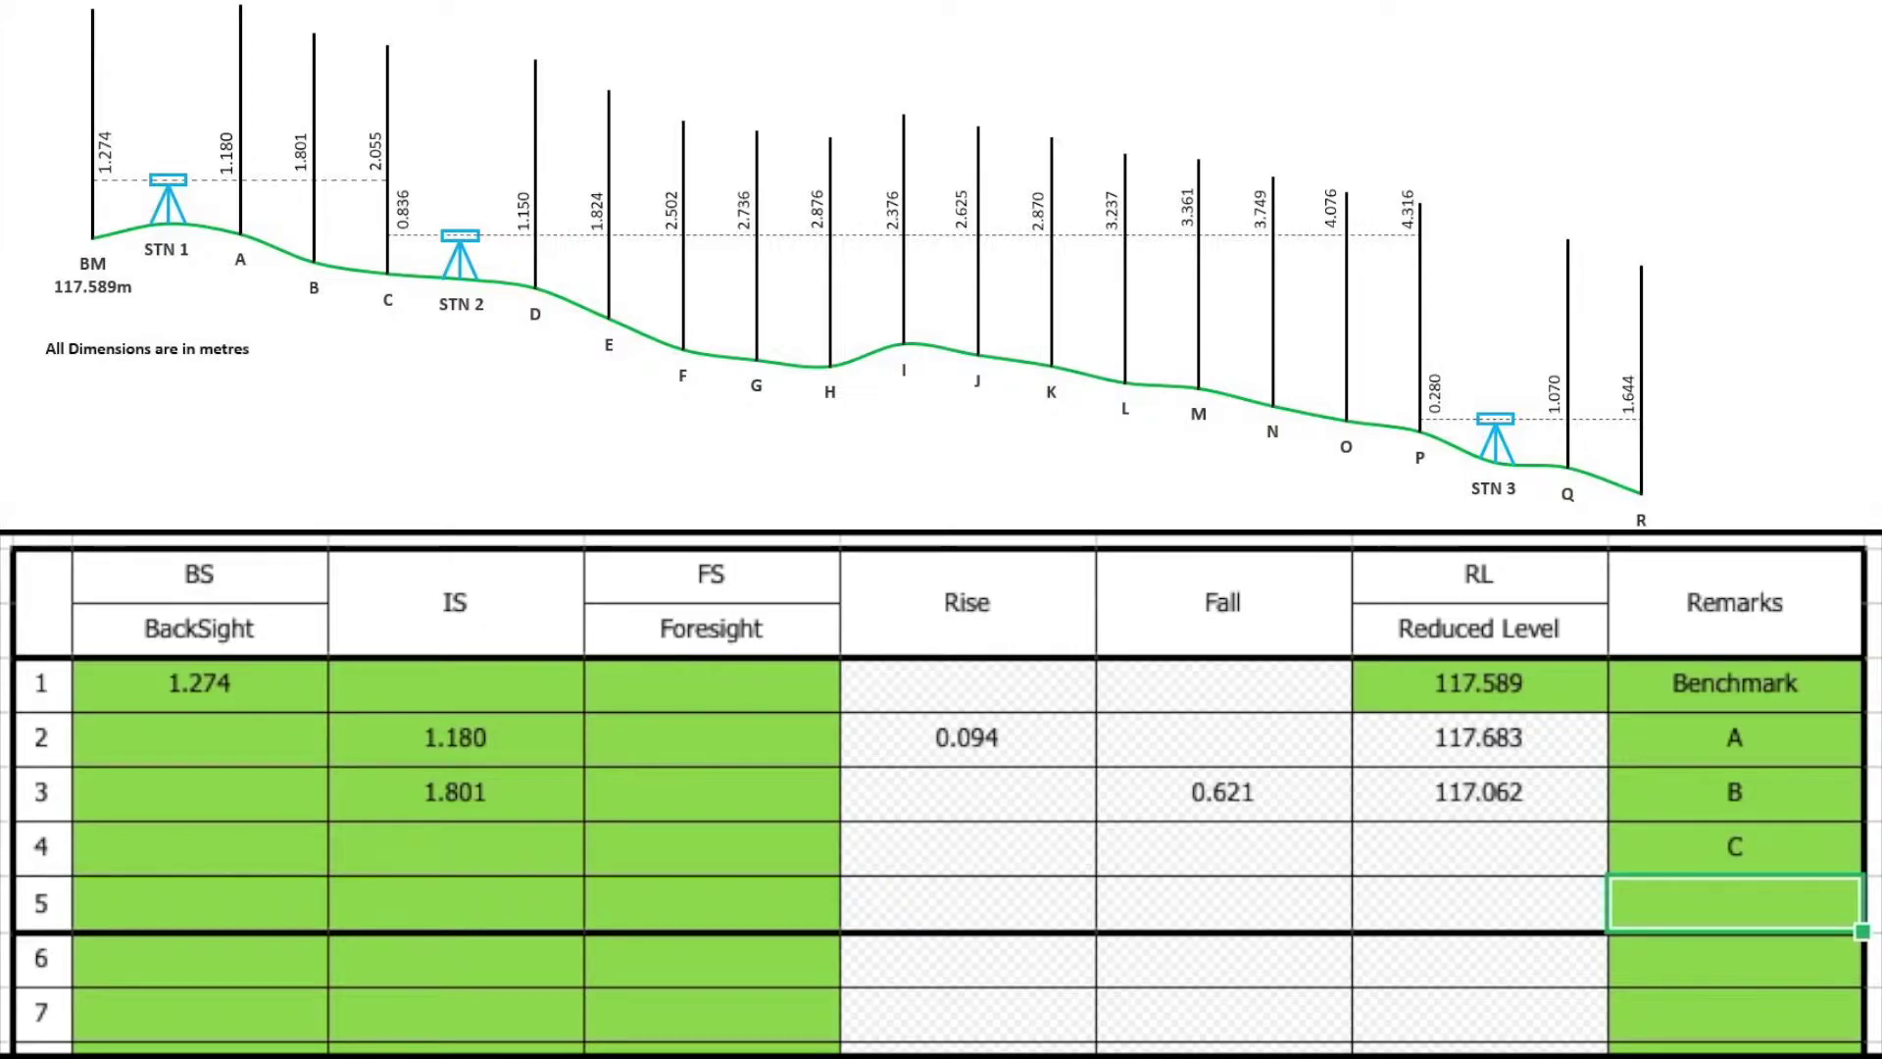
pyautogui.click(686, 843)
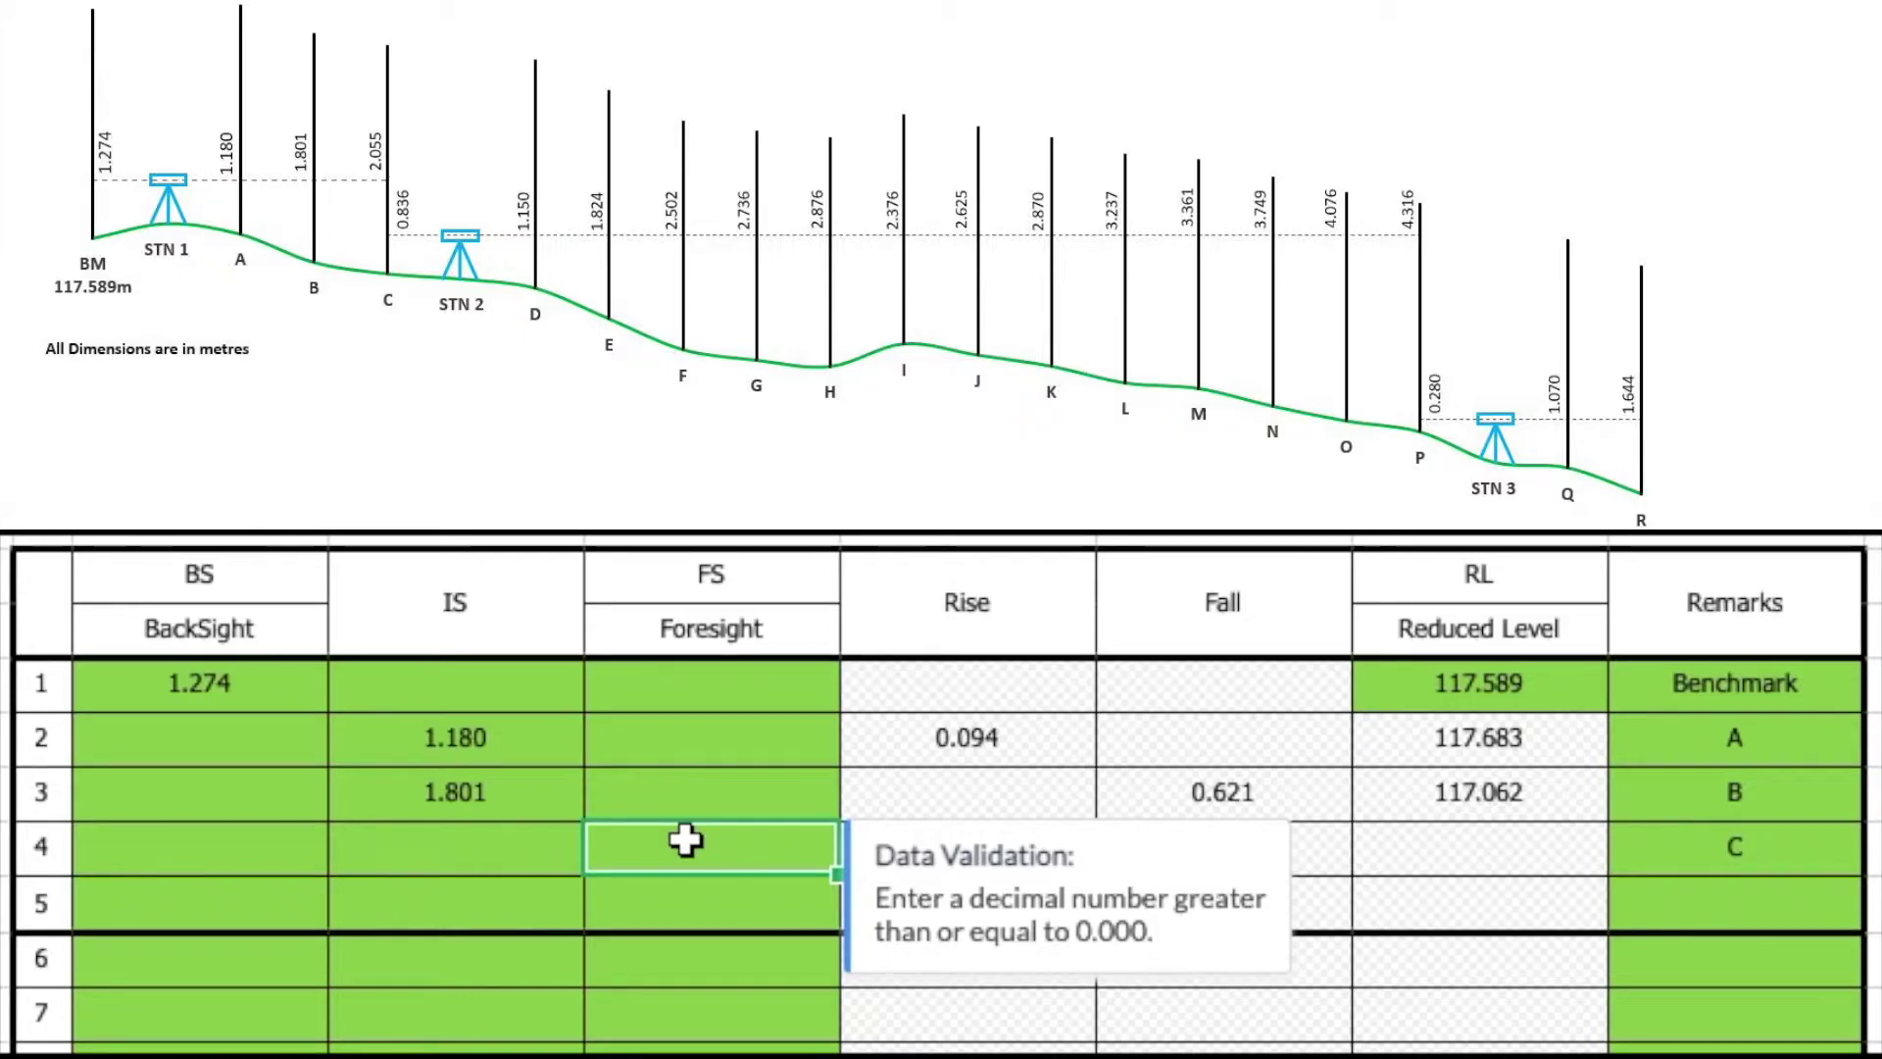
pyautogui.write('2.')
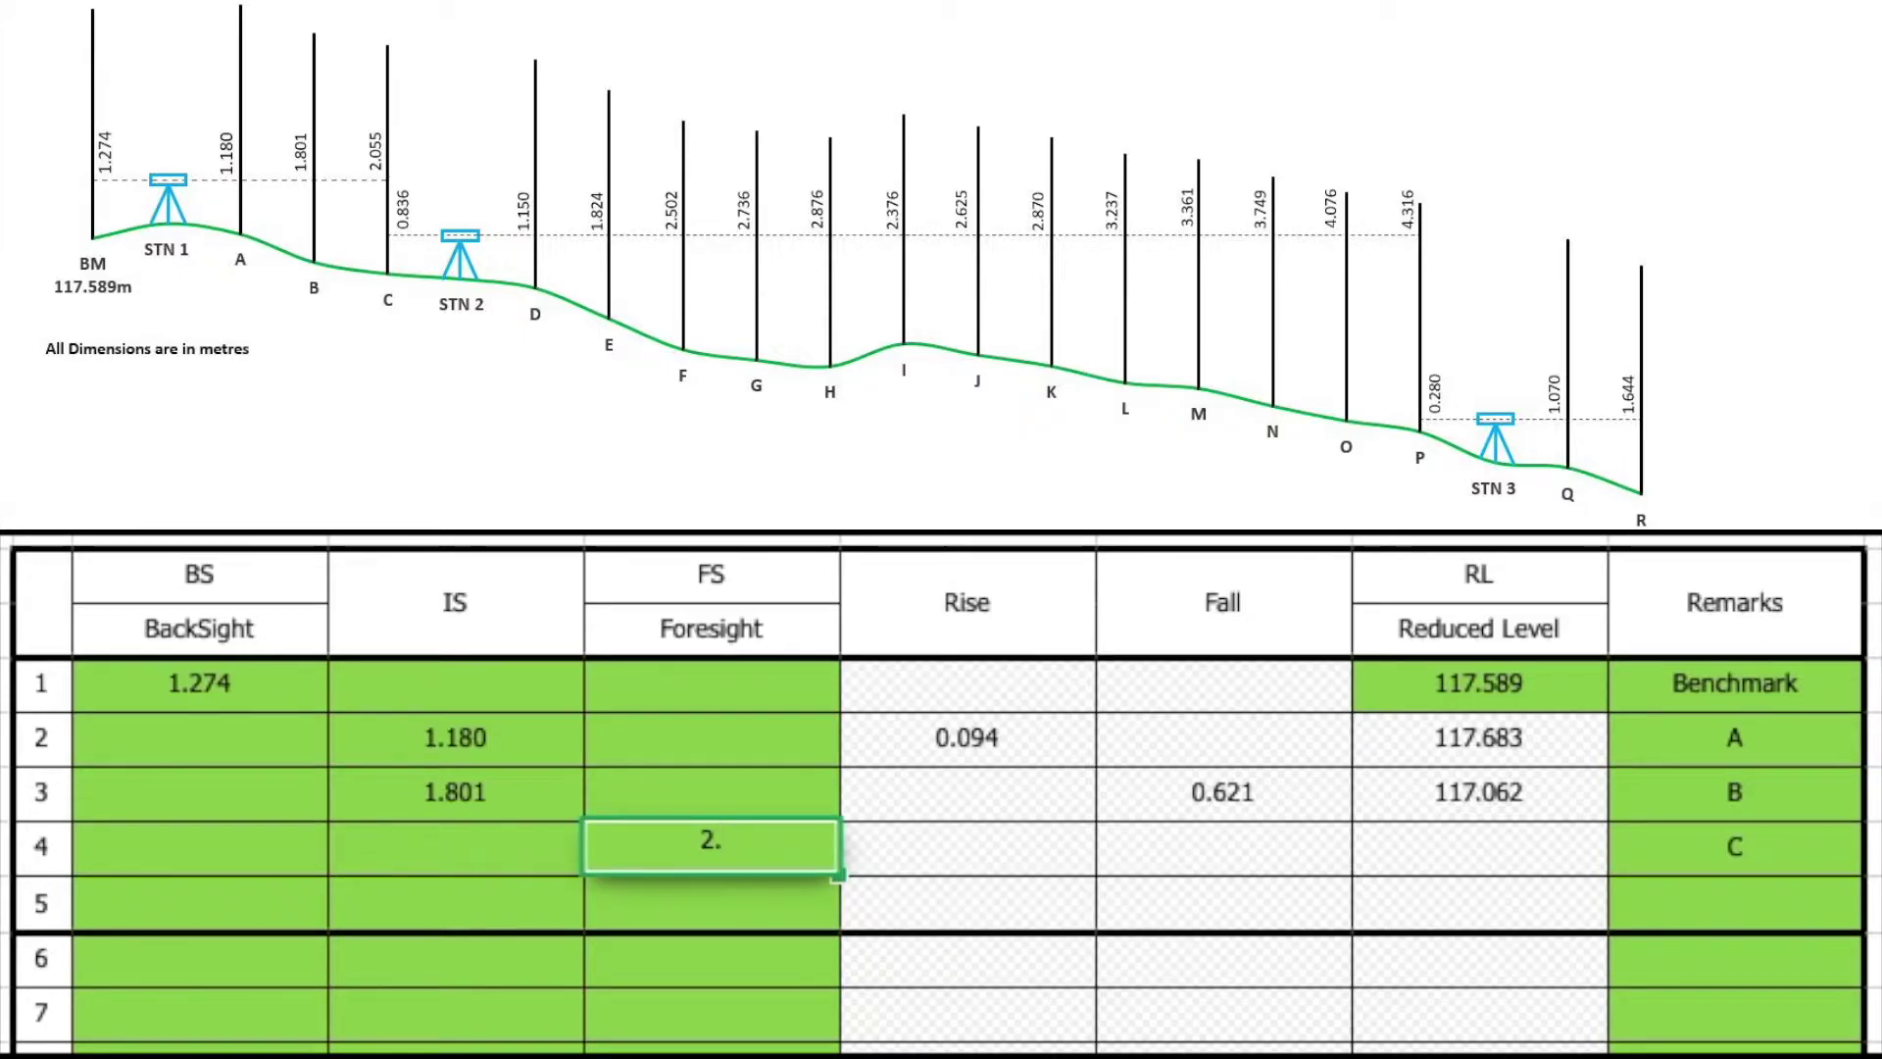
pyautogui.write('055')
pyautogui.press('Return')
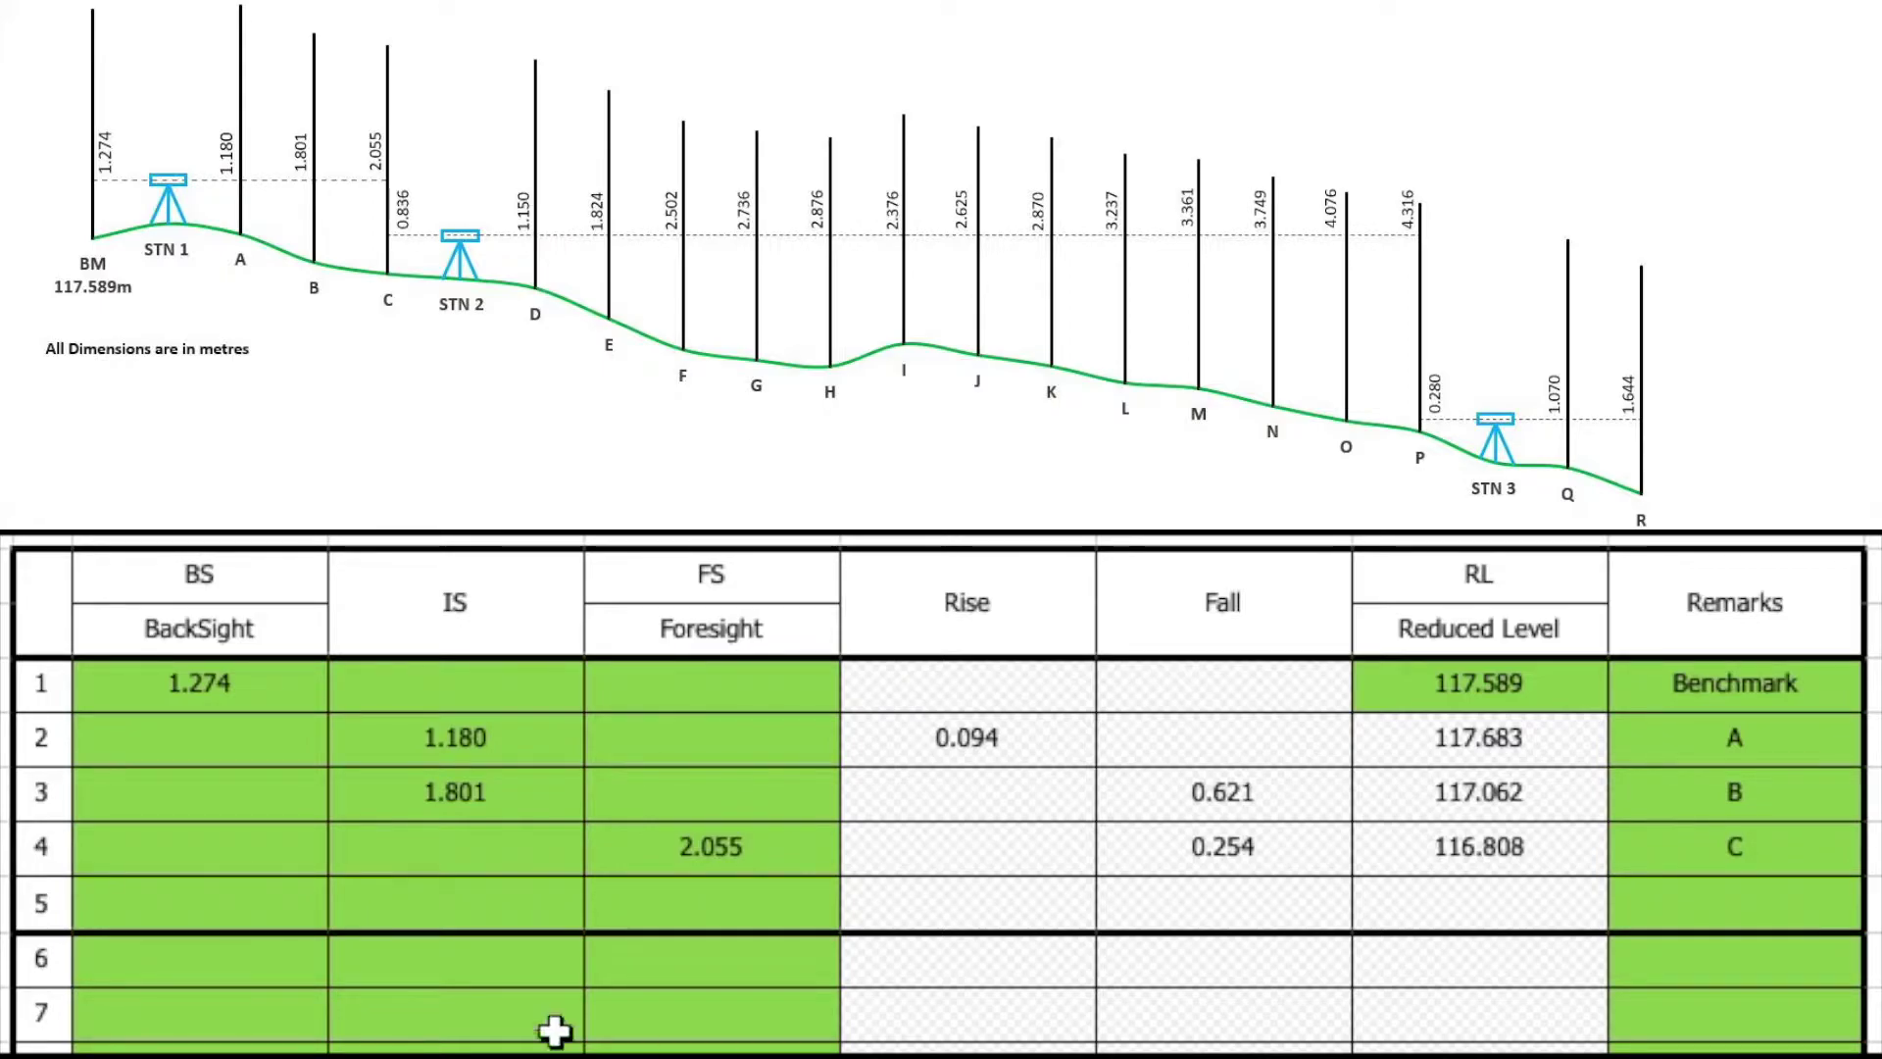
# Step: Enter 0.836 as the backsight for change point C in row 4
pyautogui.click(217, 858)
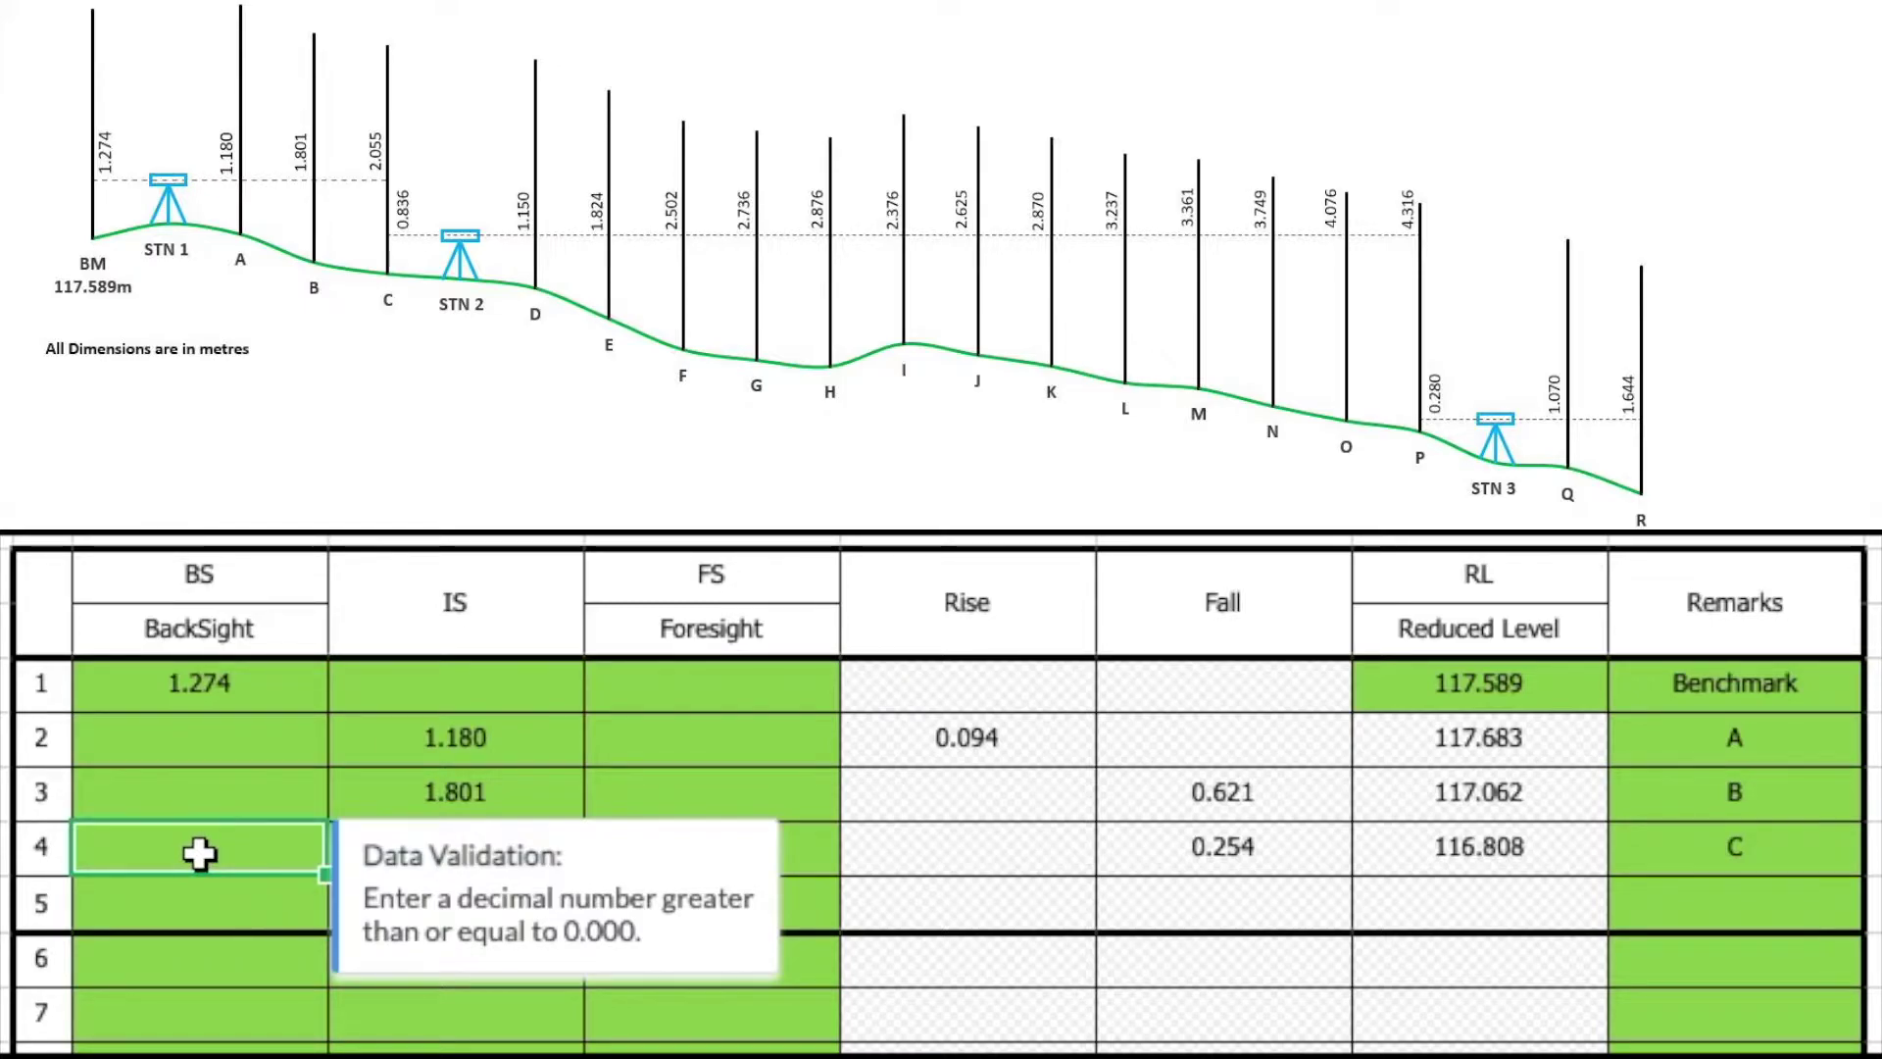
pyautogui.write('0.')
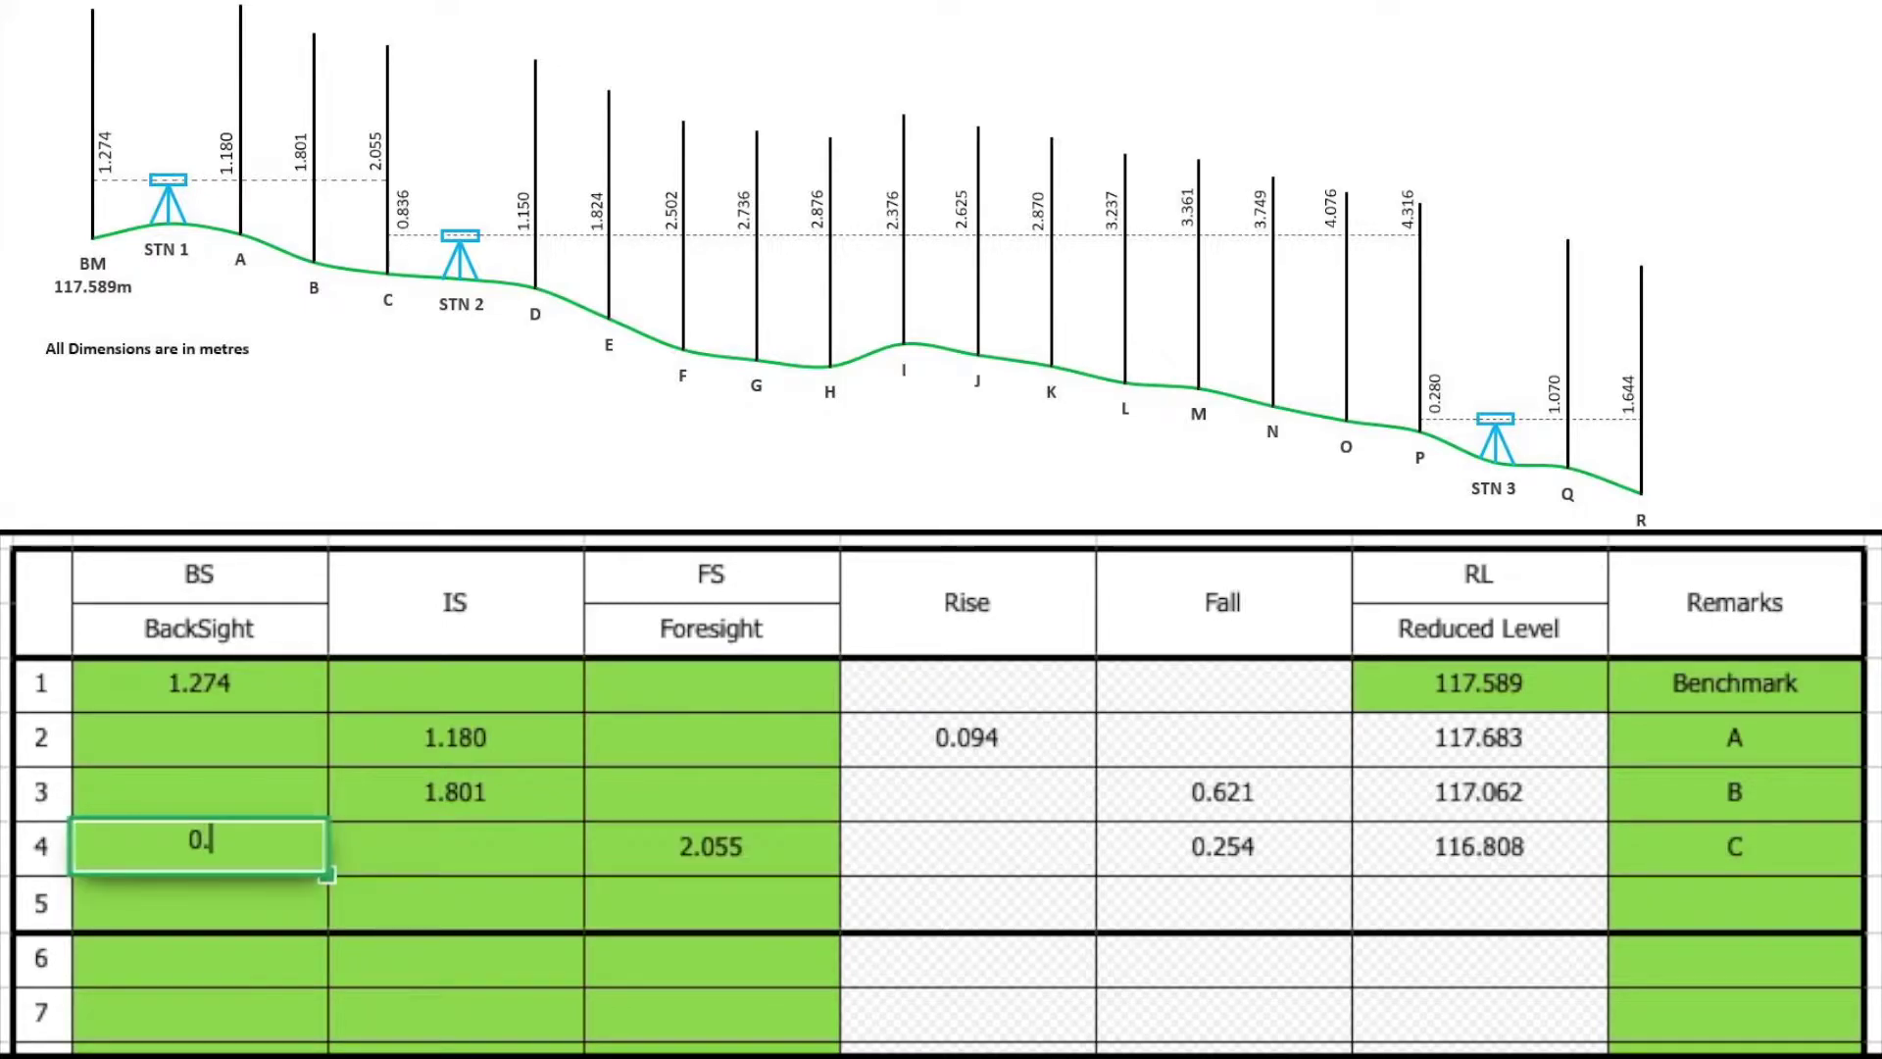
pyautogui.write('836')
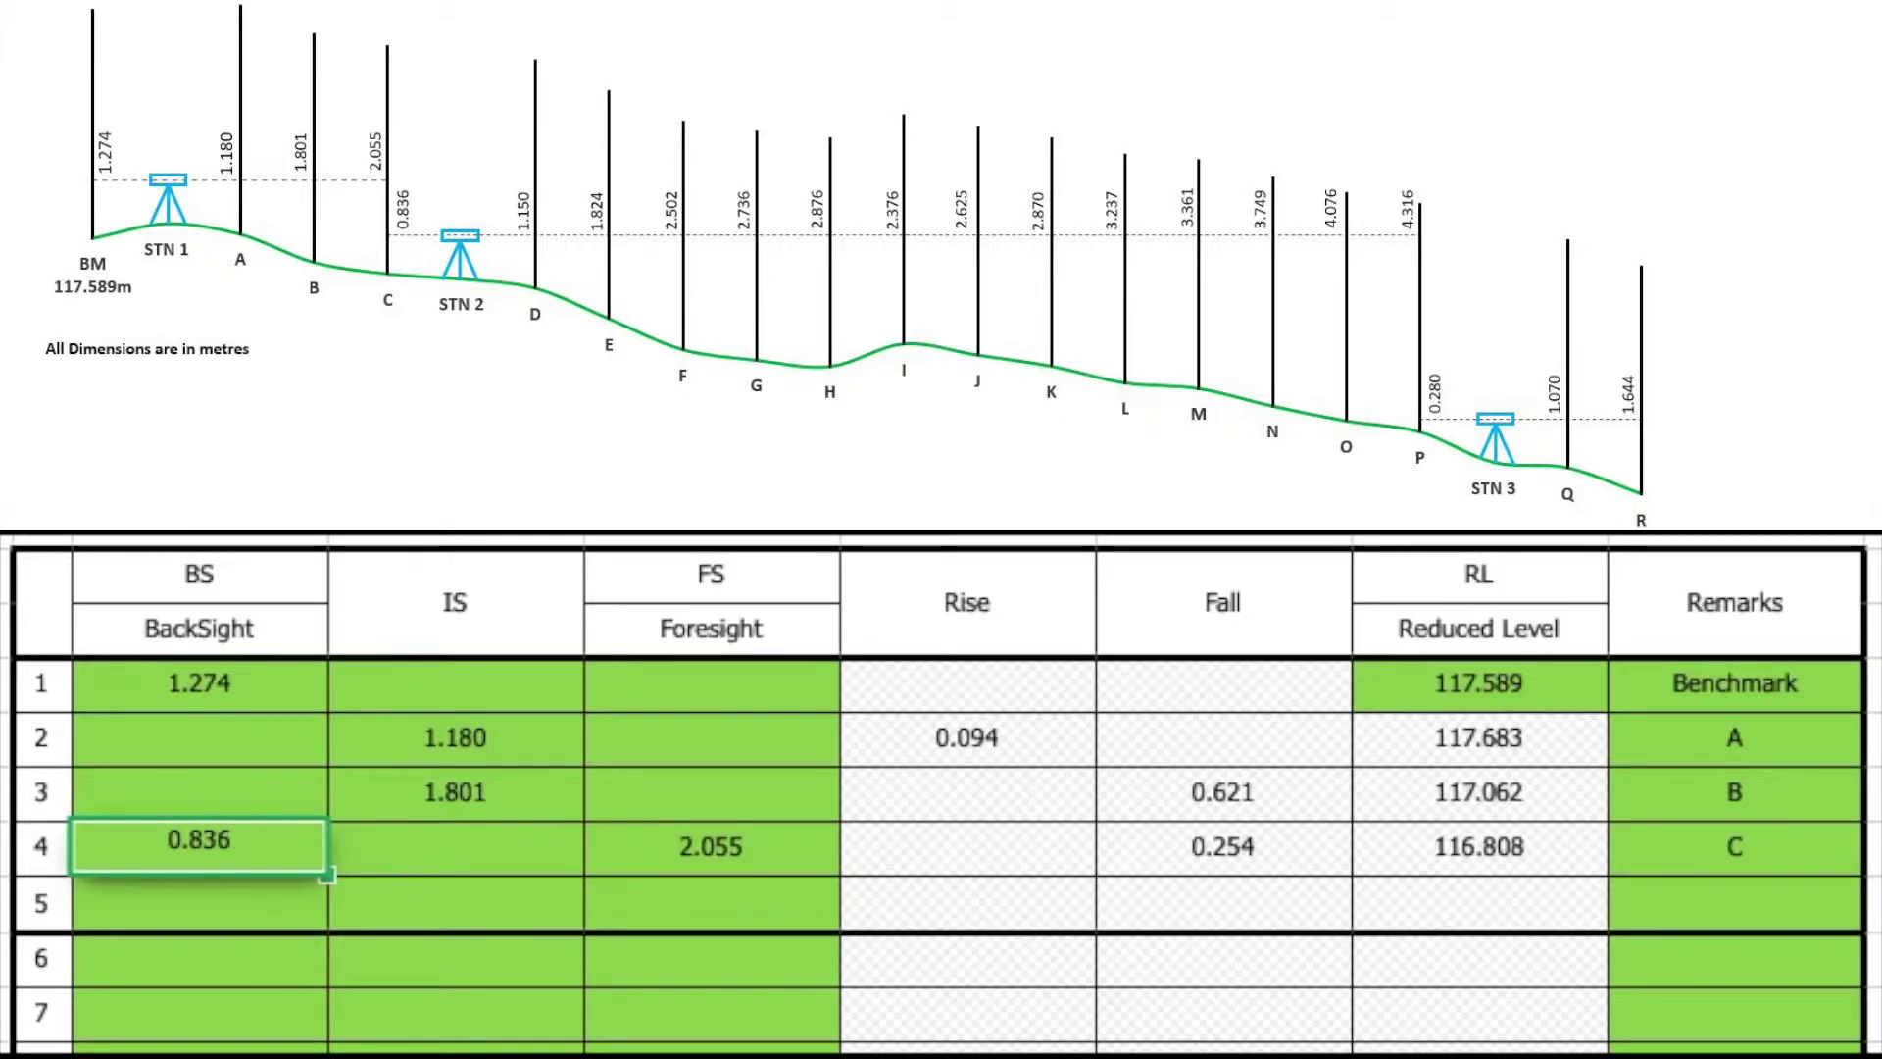
pyautogui.press('Return')
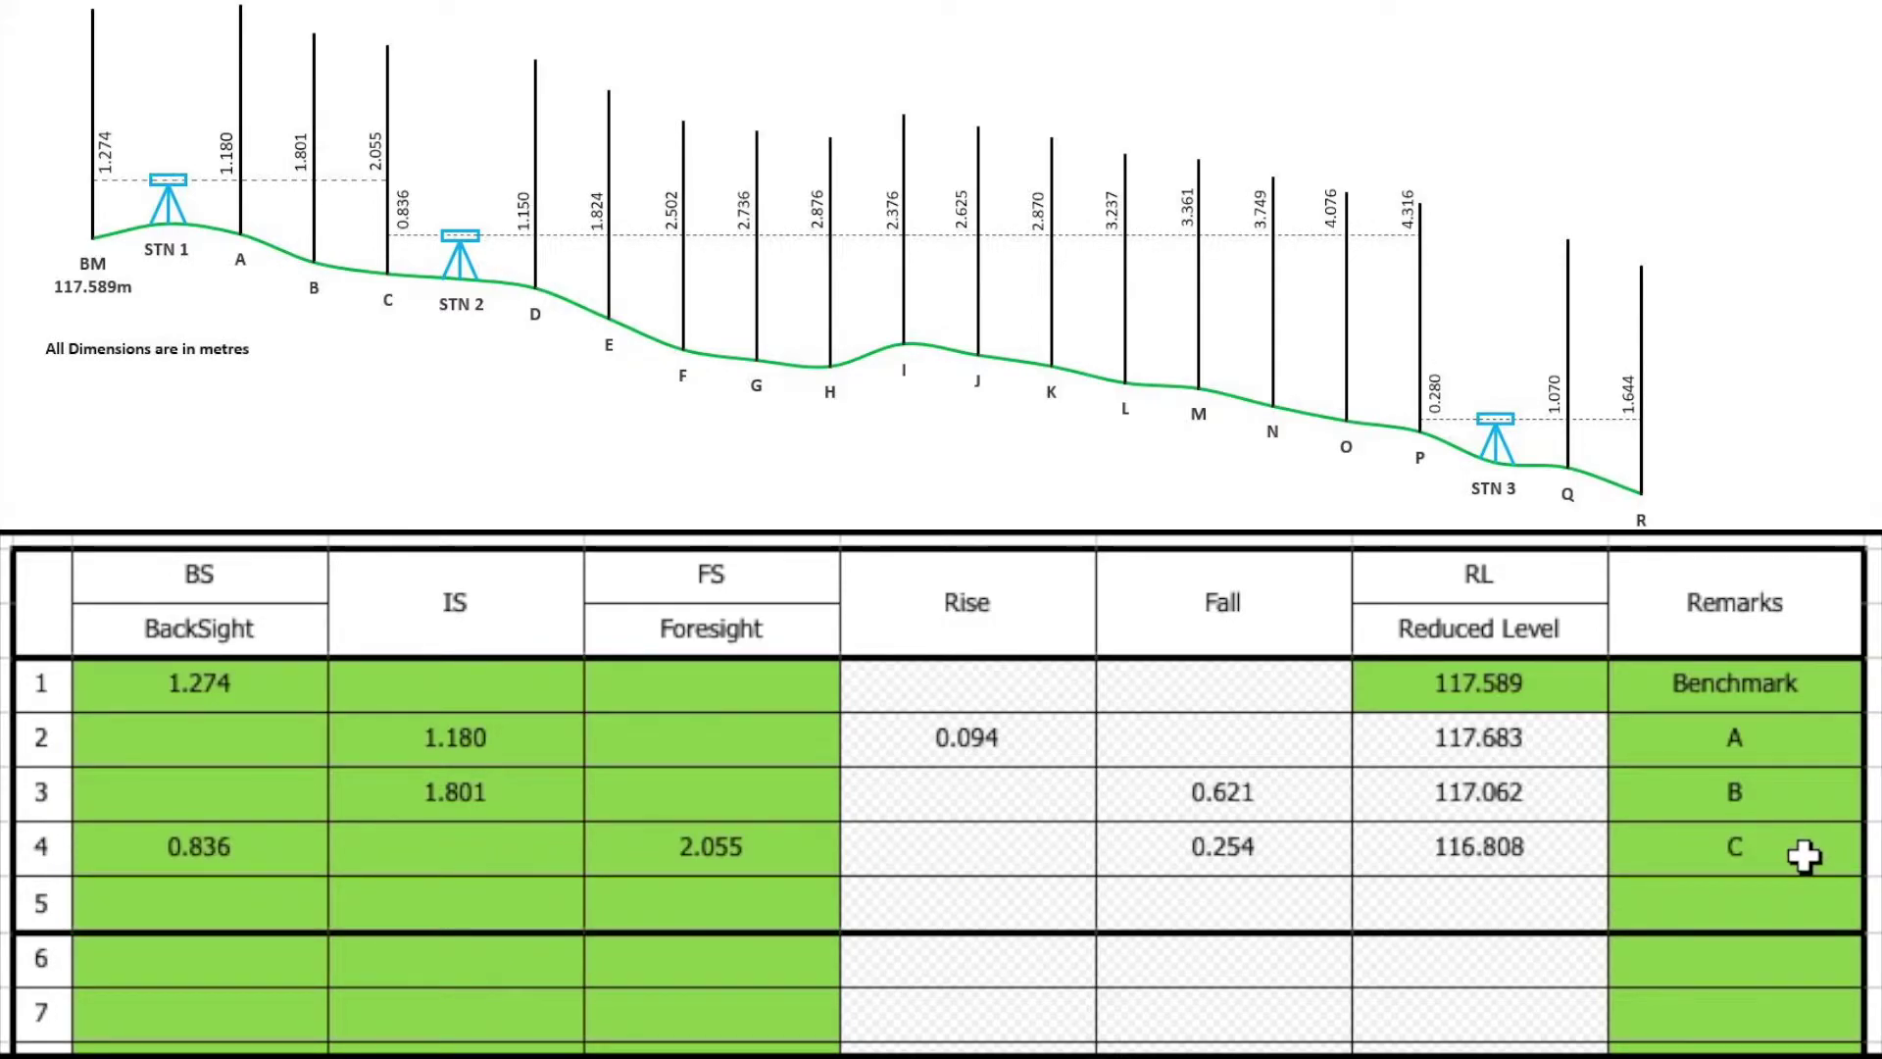
# Step: Fill in row 5 with the remark D and an IS reading of 1.150
pyautogui.click(1784, 904)
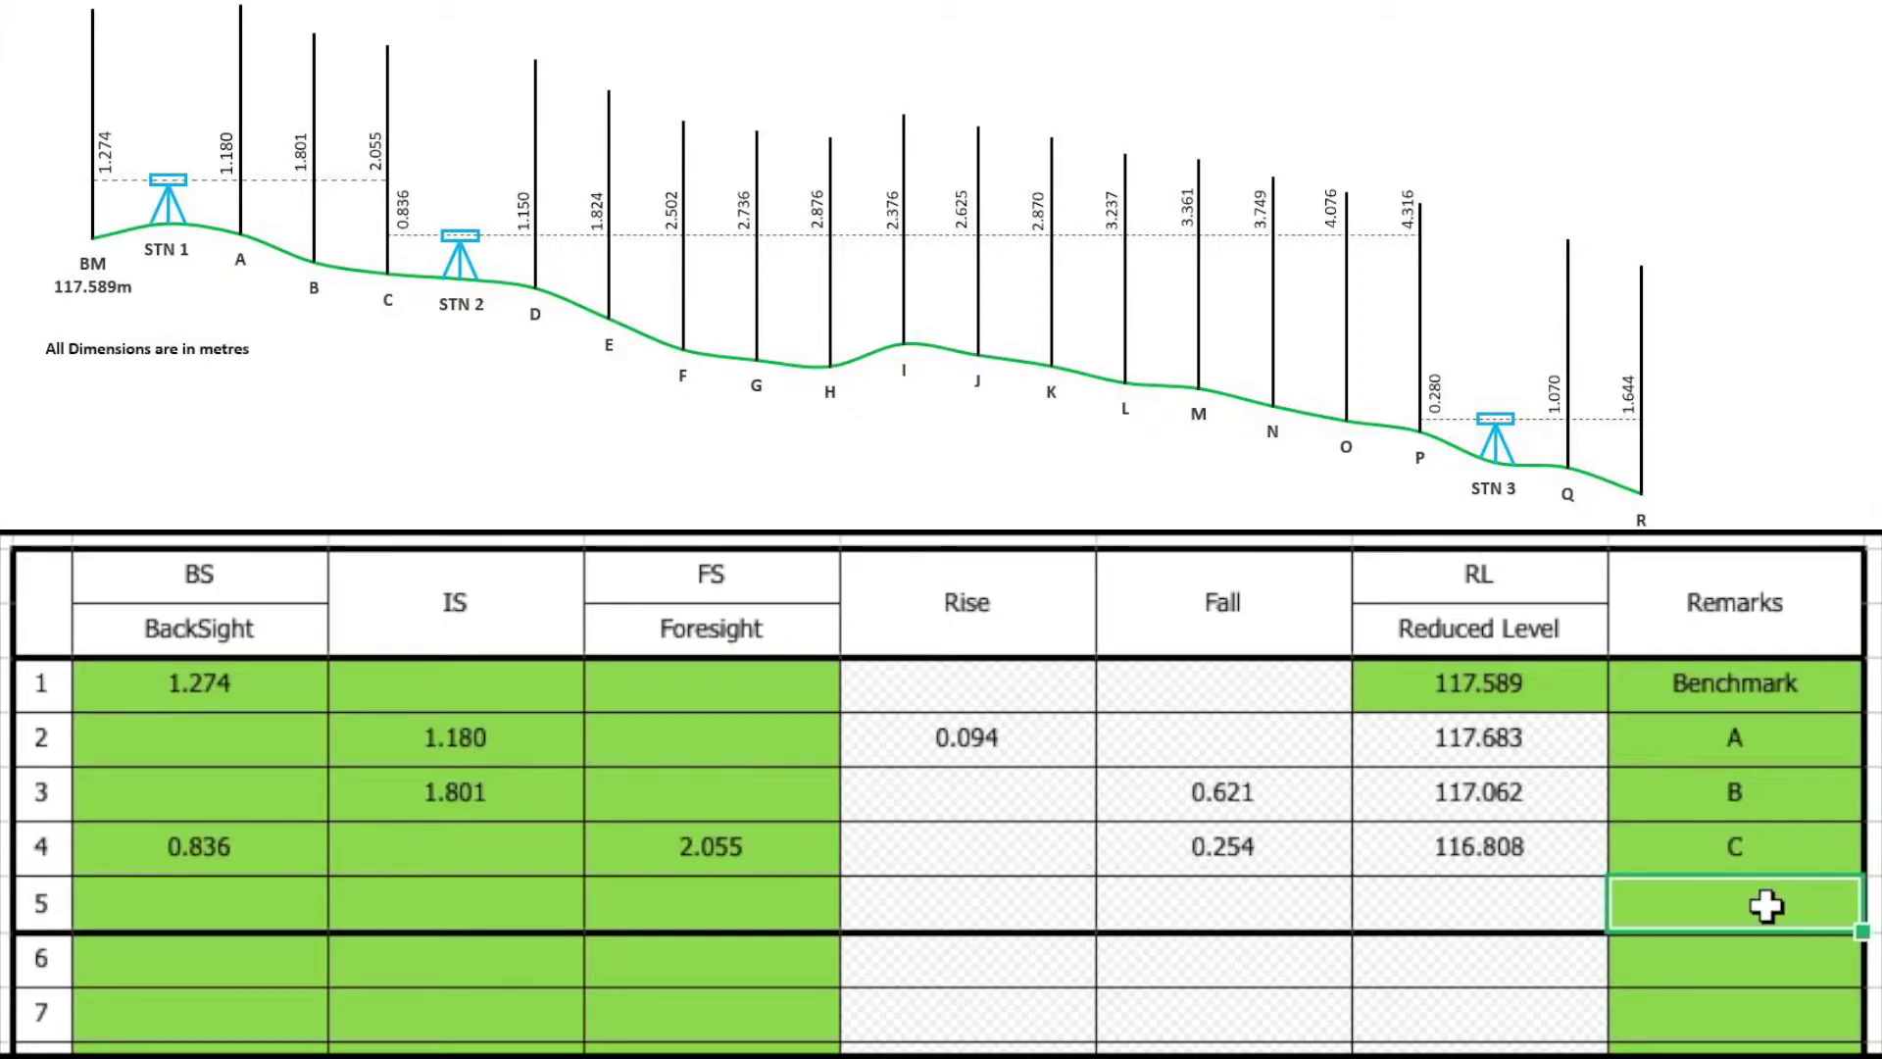
pyautogui.write('D')
pyautogui.press('Return')
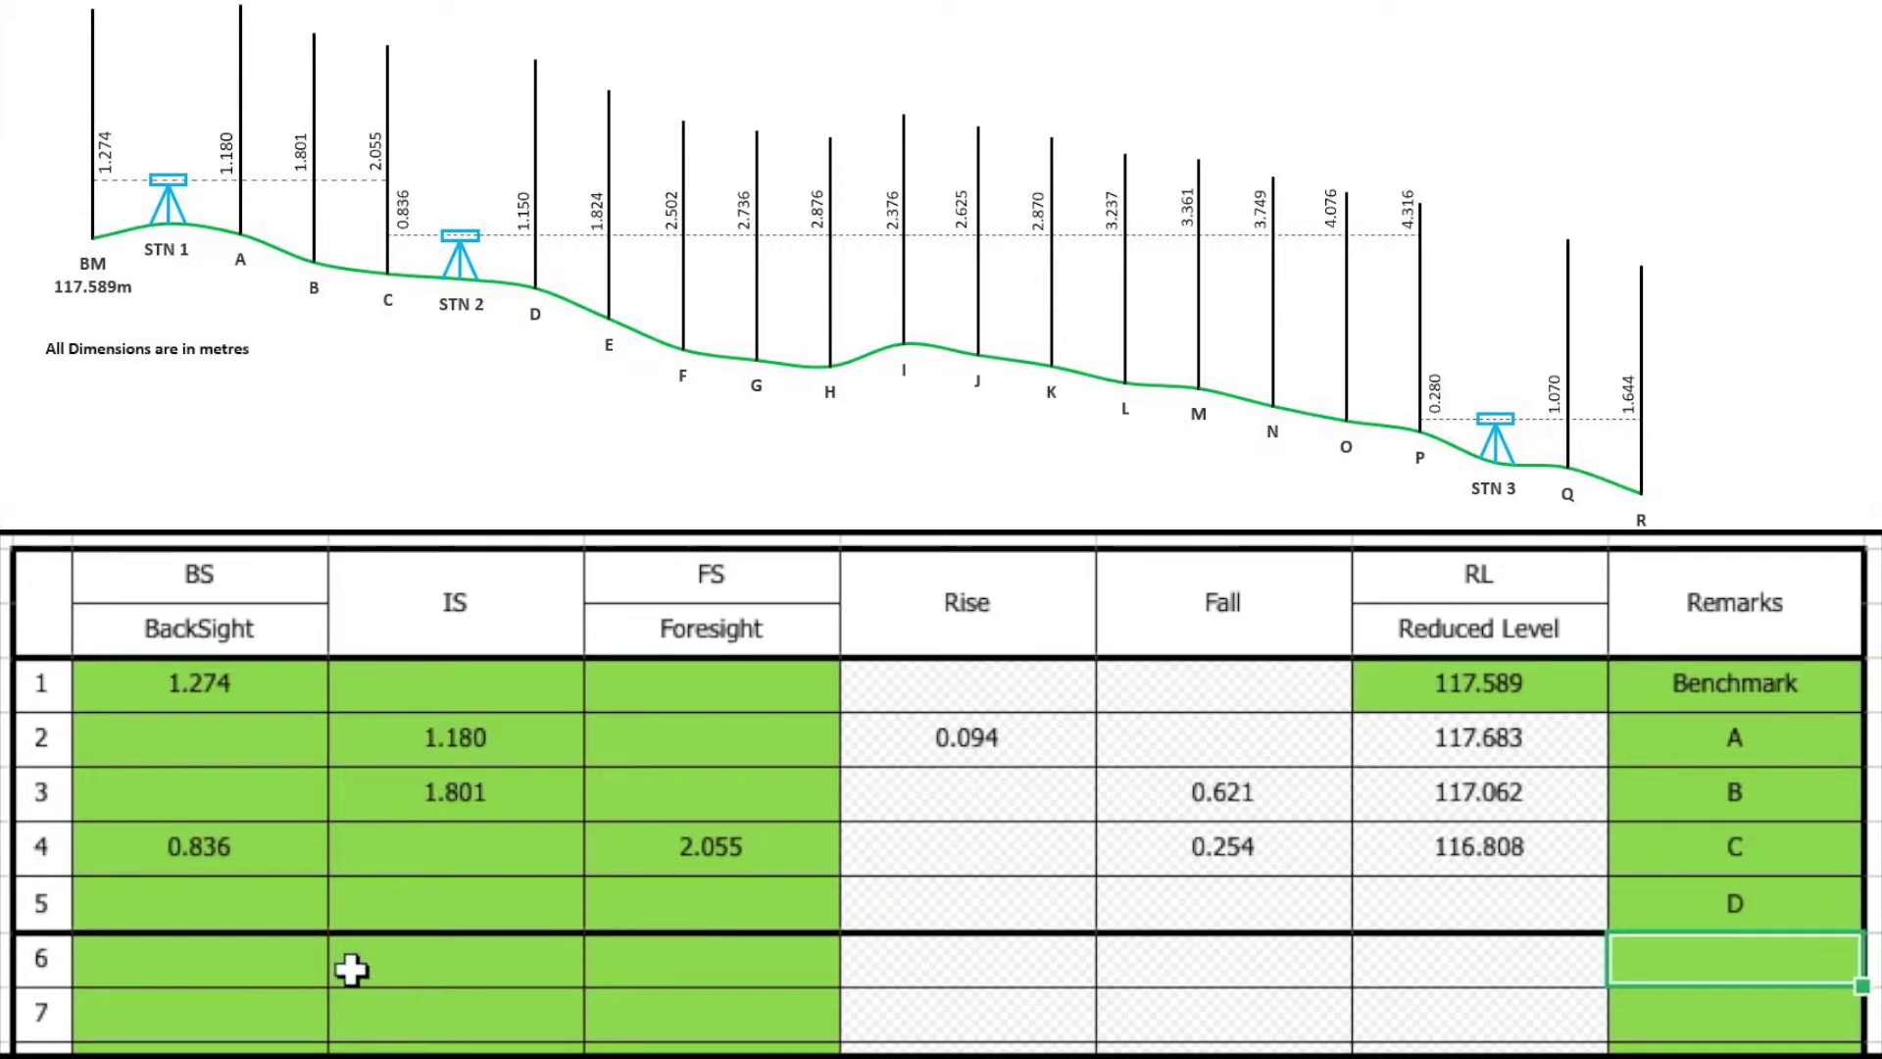
pyautogui.click(412, 899)
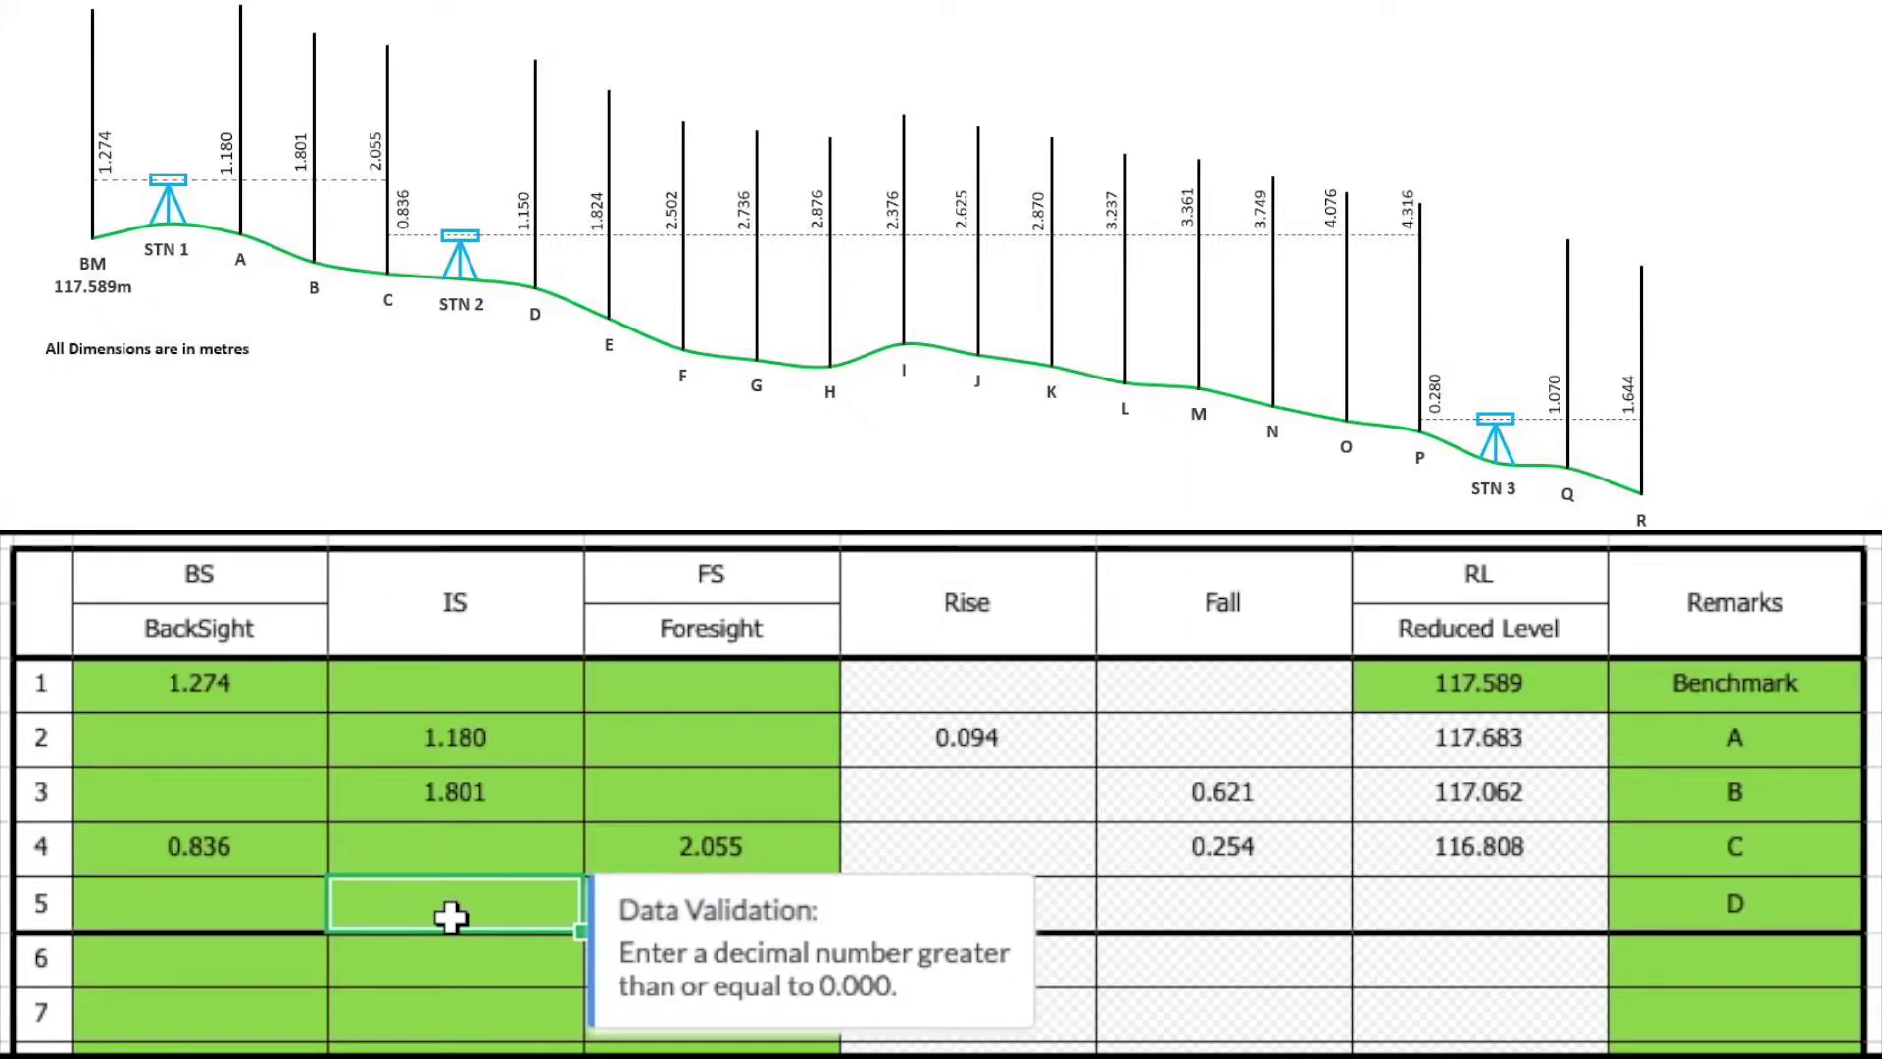
pyautogui.write('1.150')
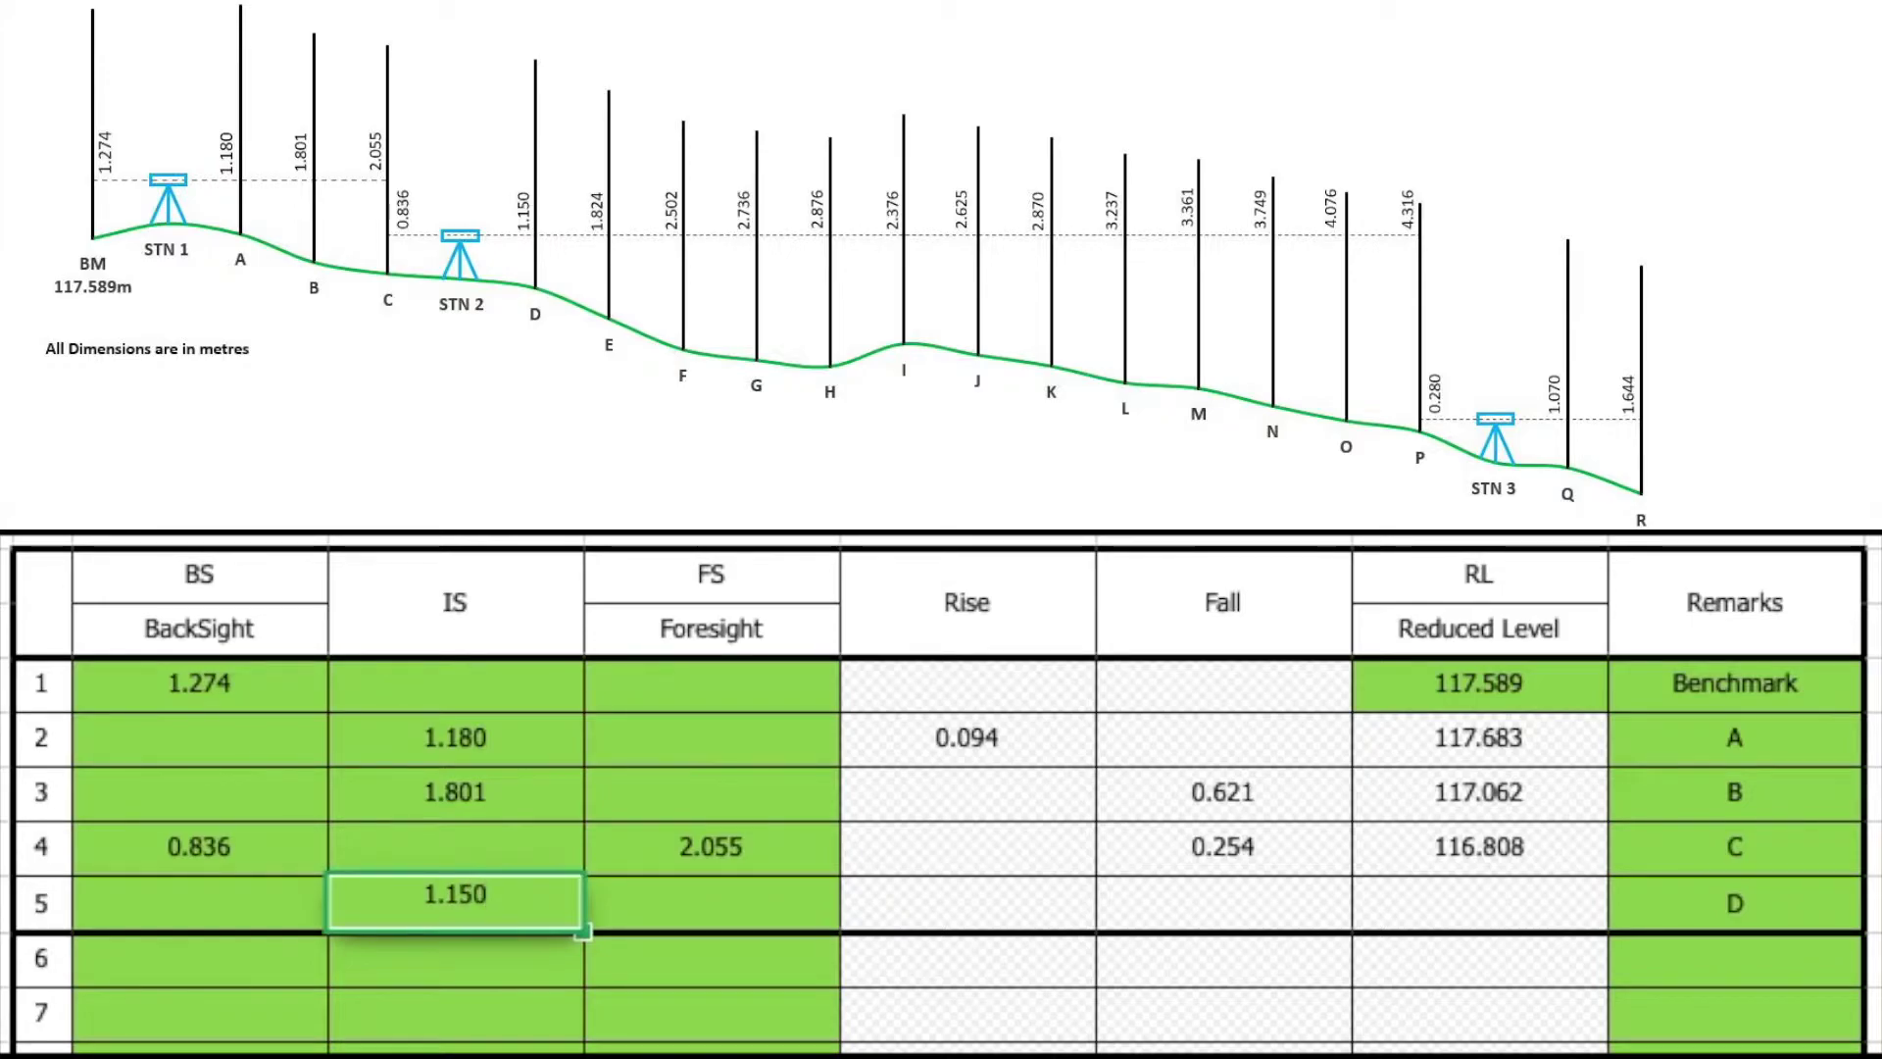
pyautogui.press('Return')
# Step: Fill in row 6 with the remark E and an IS reading of 1.824
pyautogui.click(1769, 968)
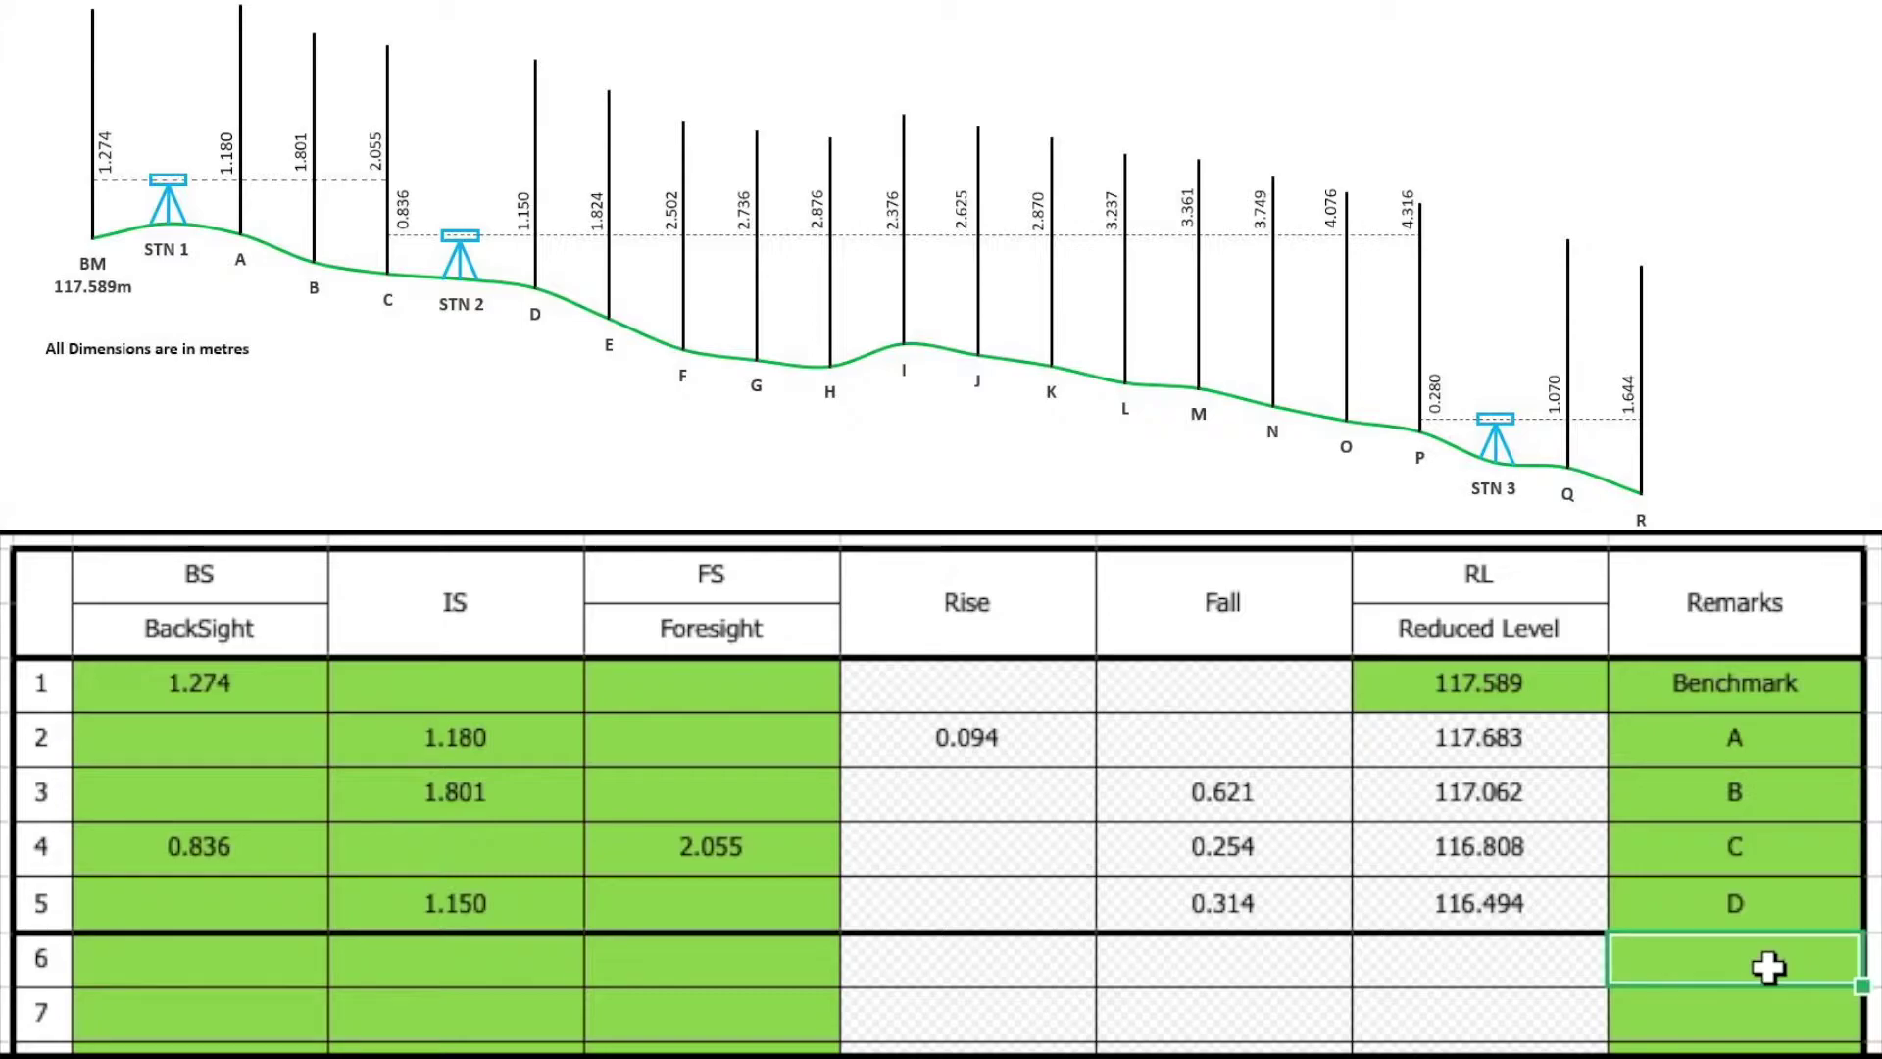
pyautogui.write('E')
pyautogui.click(447, 954)
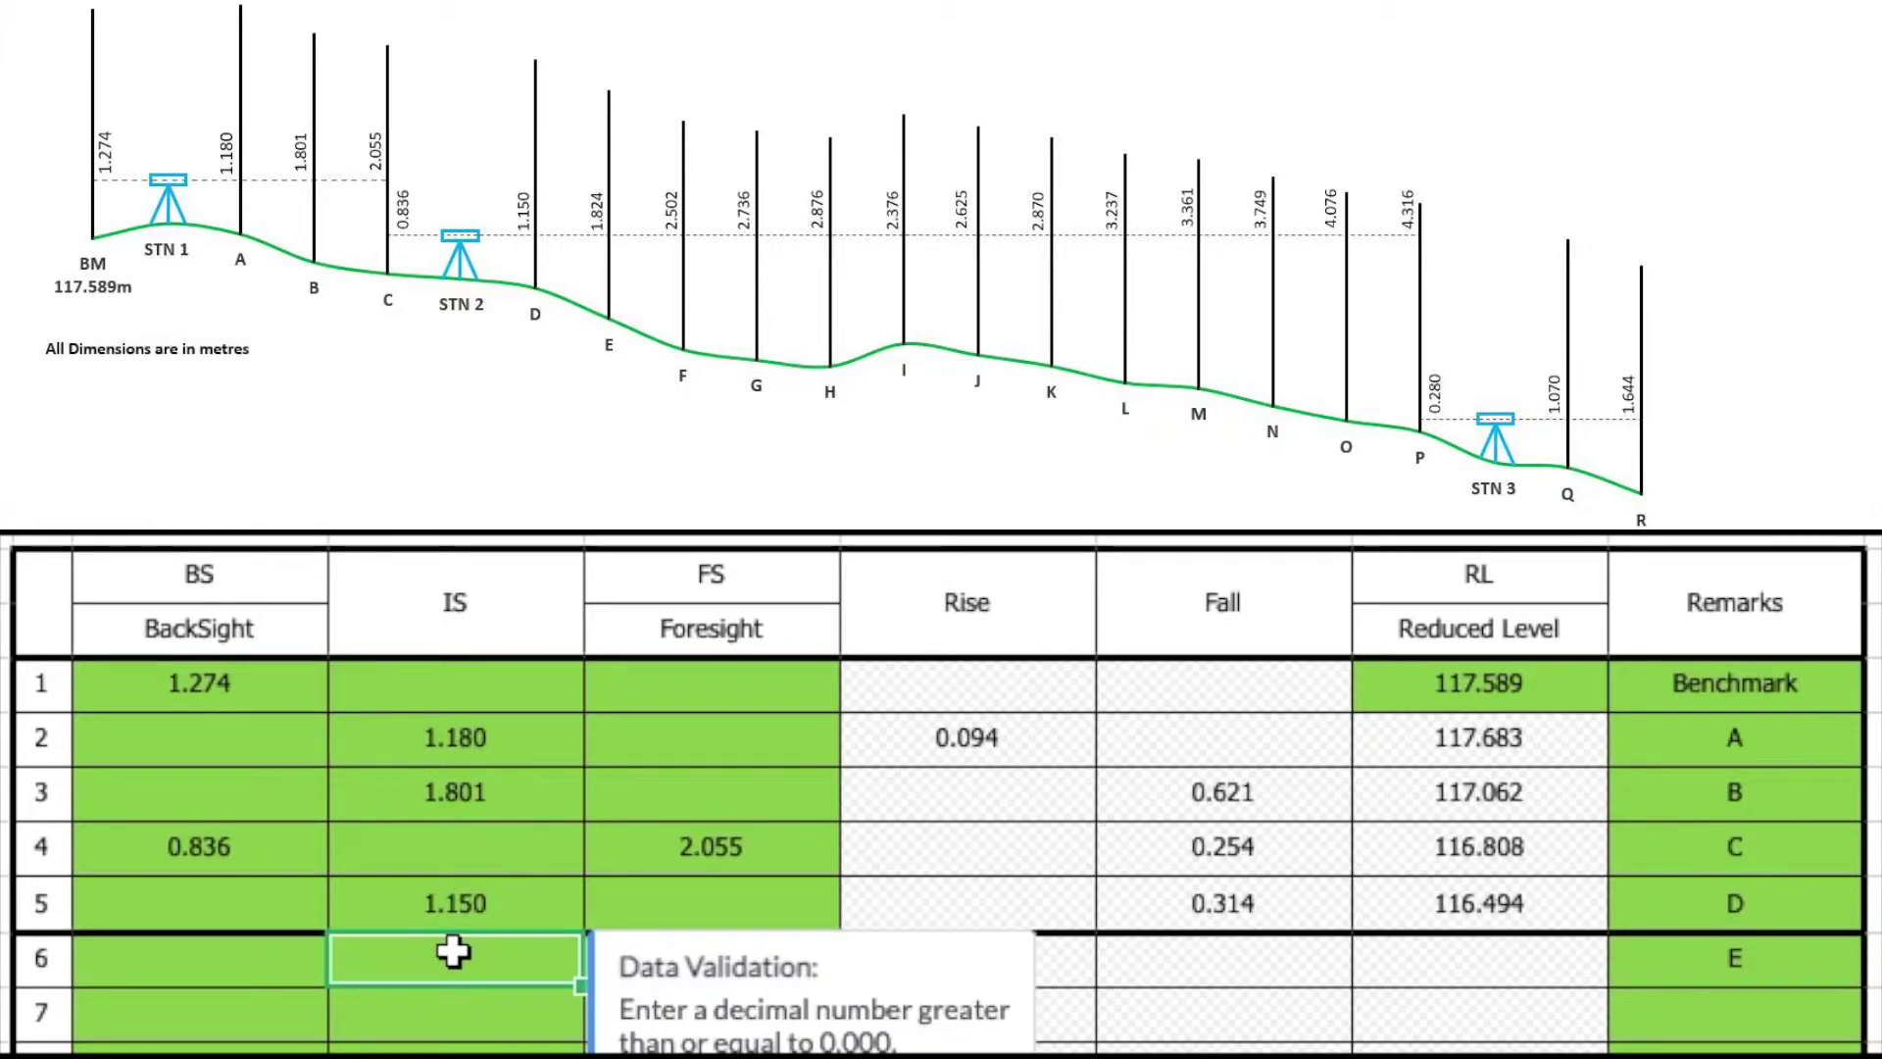
pyautogui.write('1.')
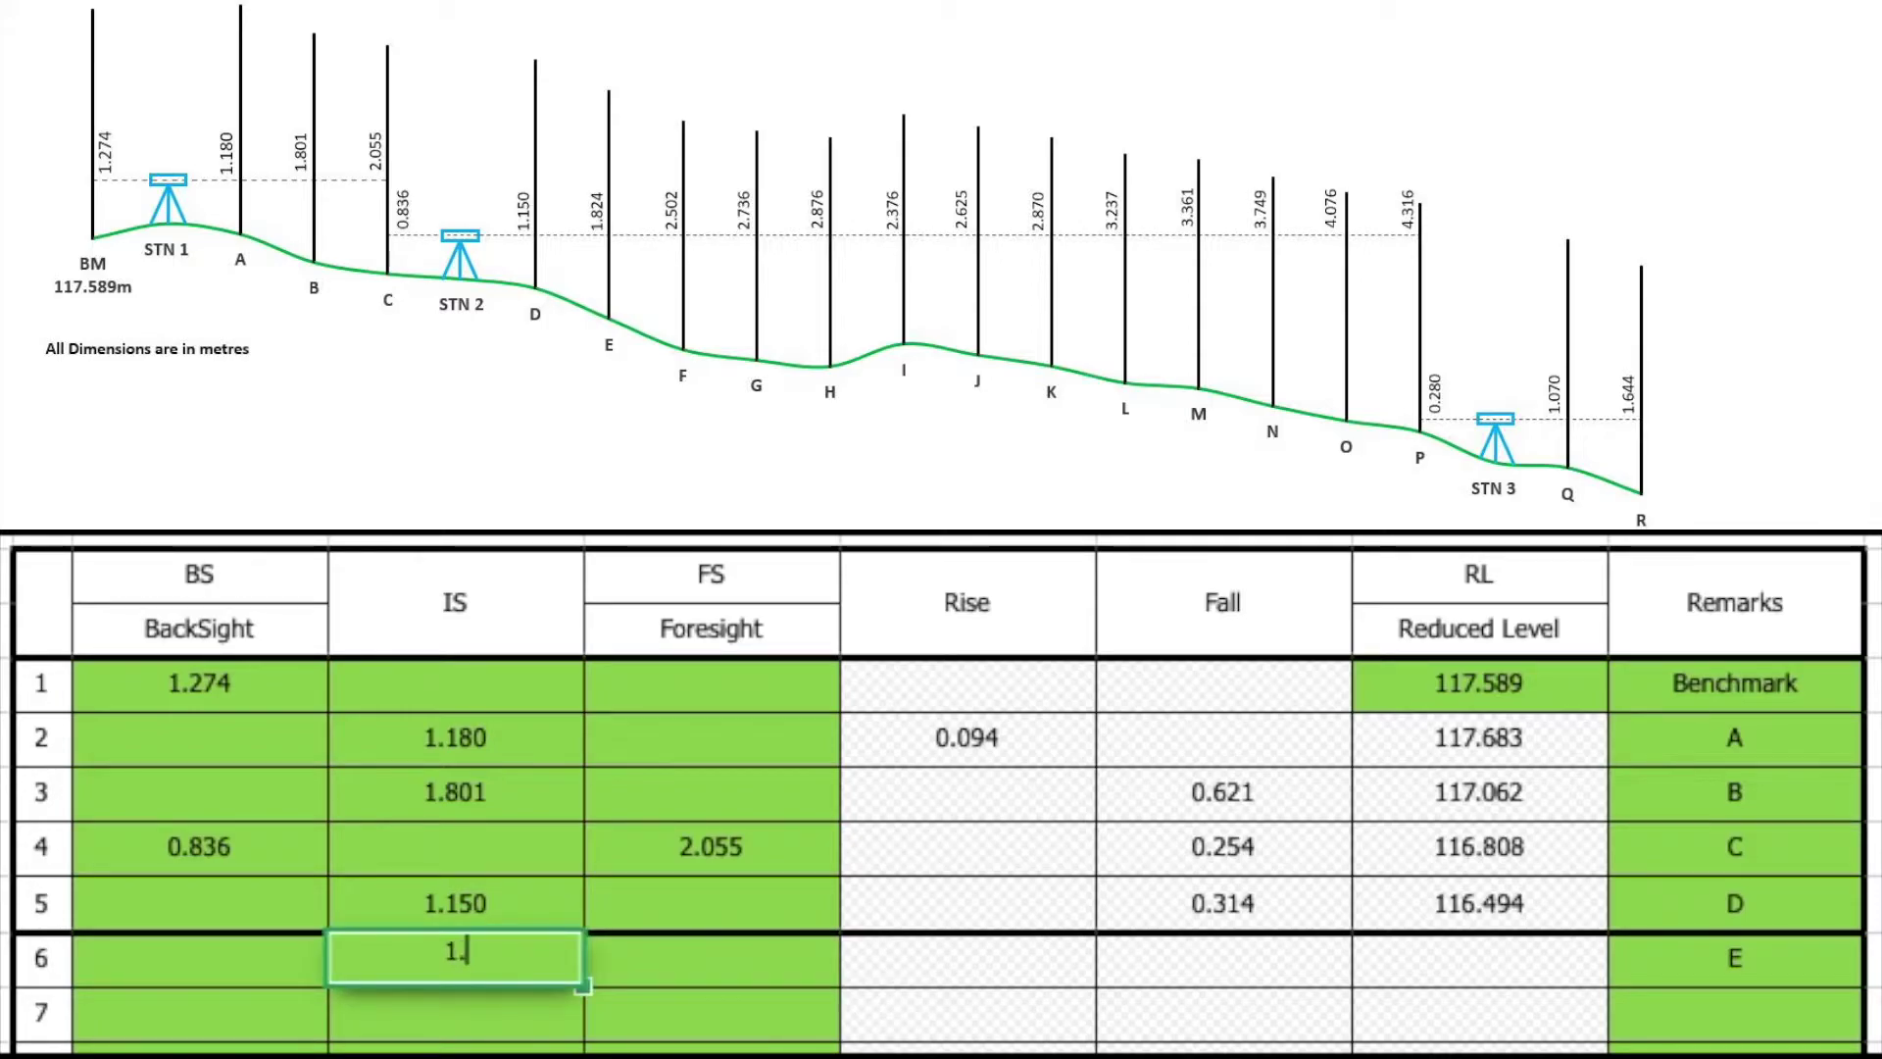
pyautogui.write('824')
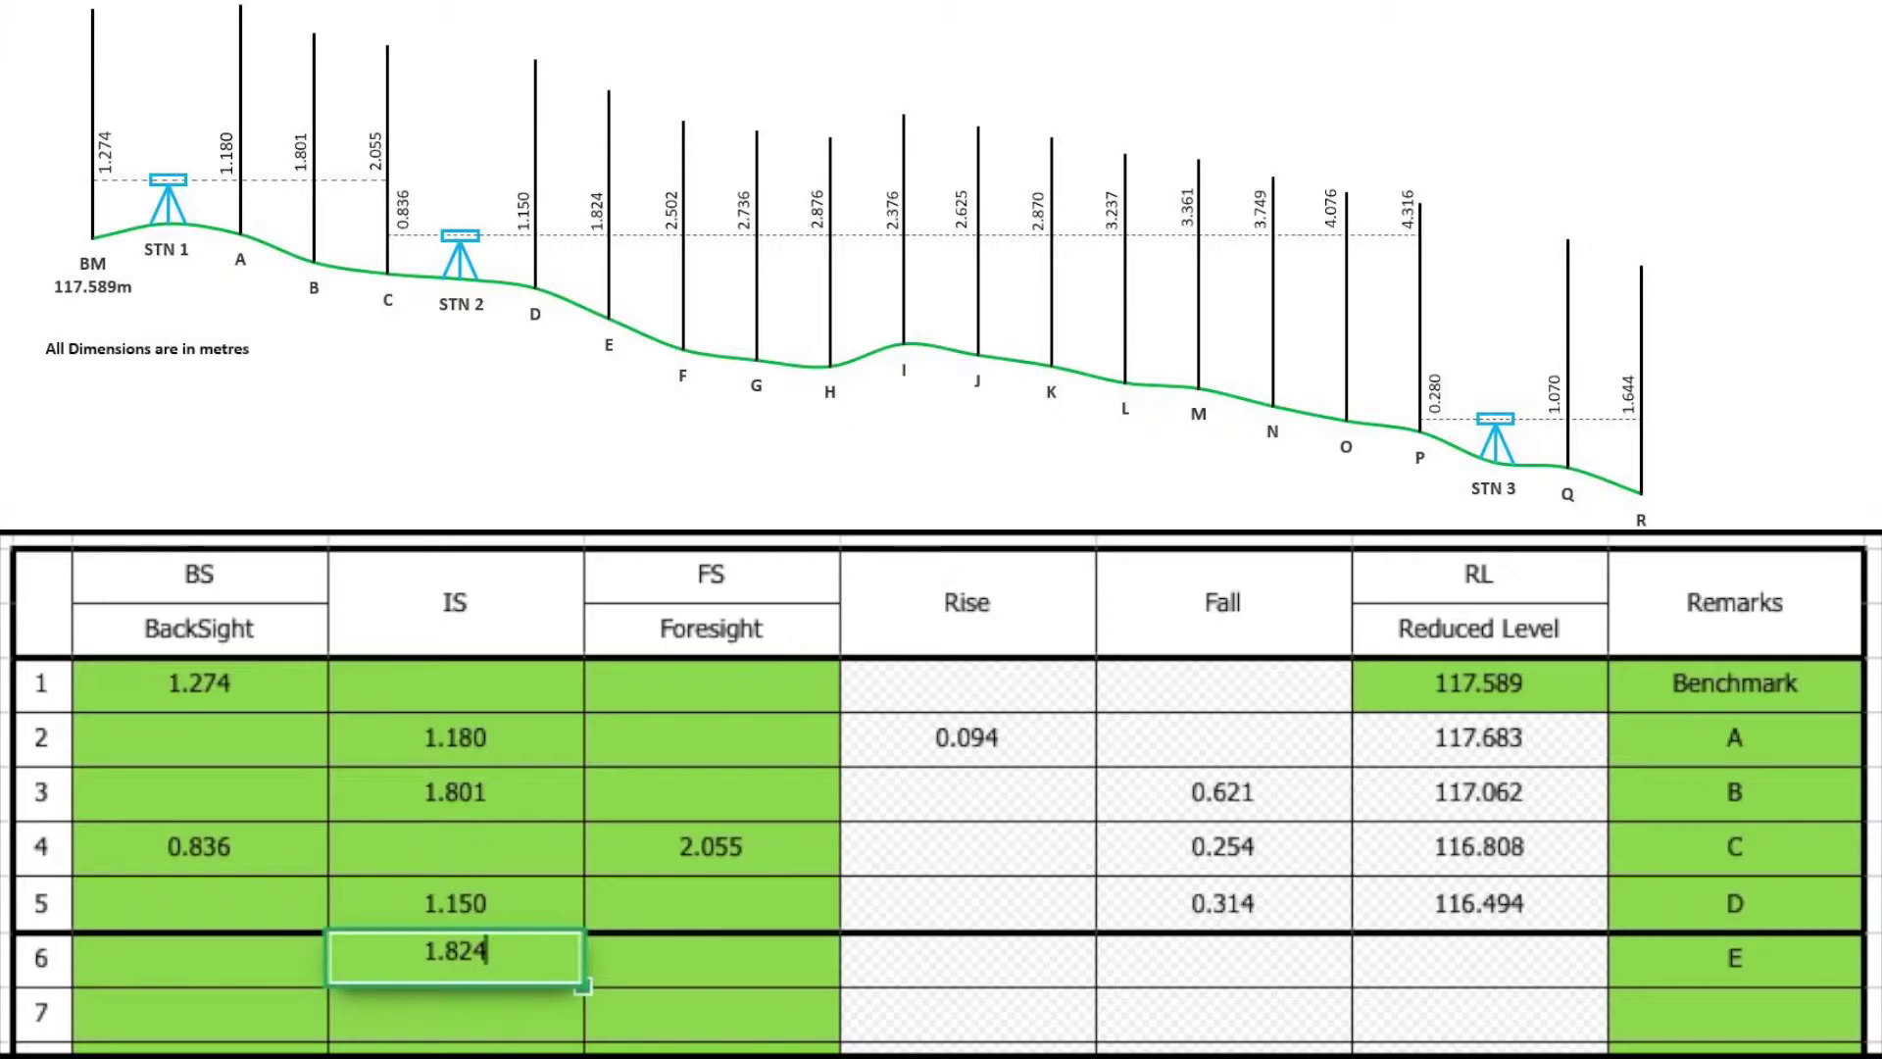
pyautogui.press('Return')
# Step: Fill in row 7 with the remark F and an IS reading of 2.502
pyautogui.click(1790, 1034)
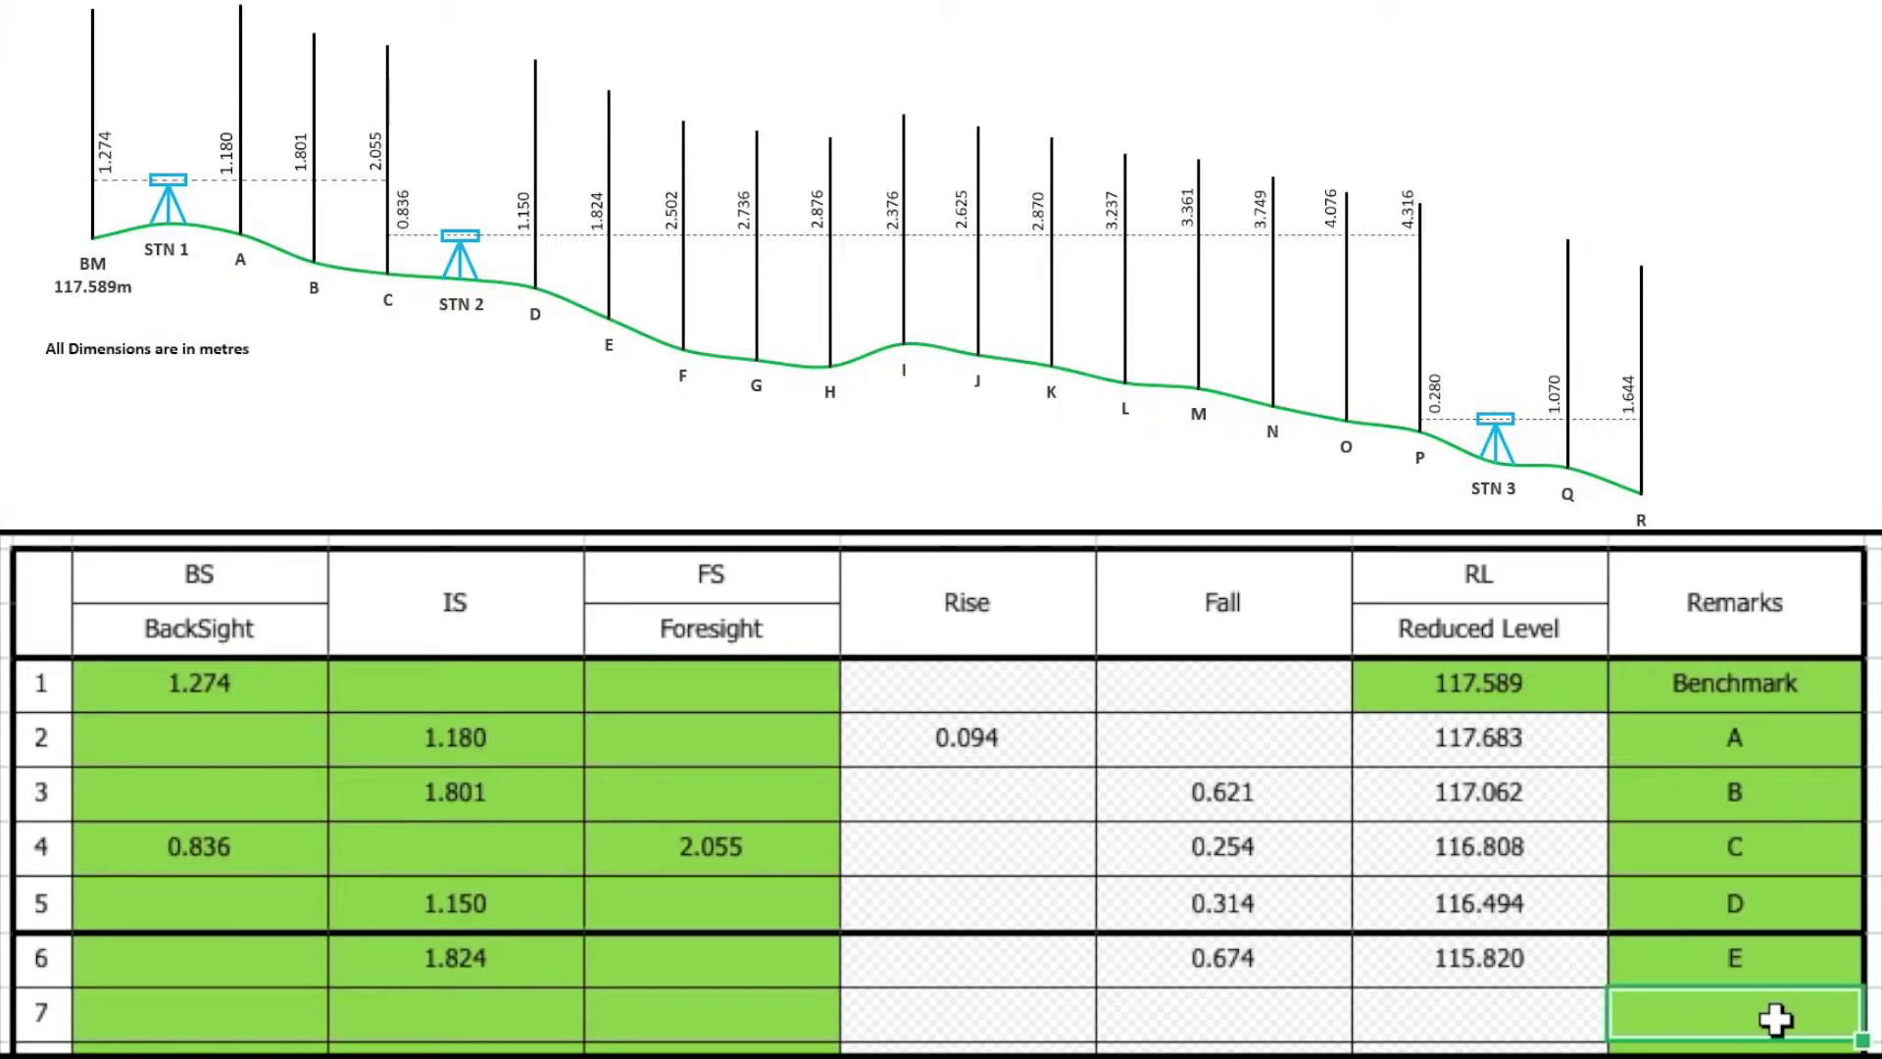
pyautogui.write('F')
pyautogui.press('Return')
pyautogui.click(423, 1010)
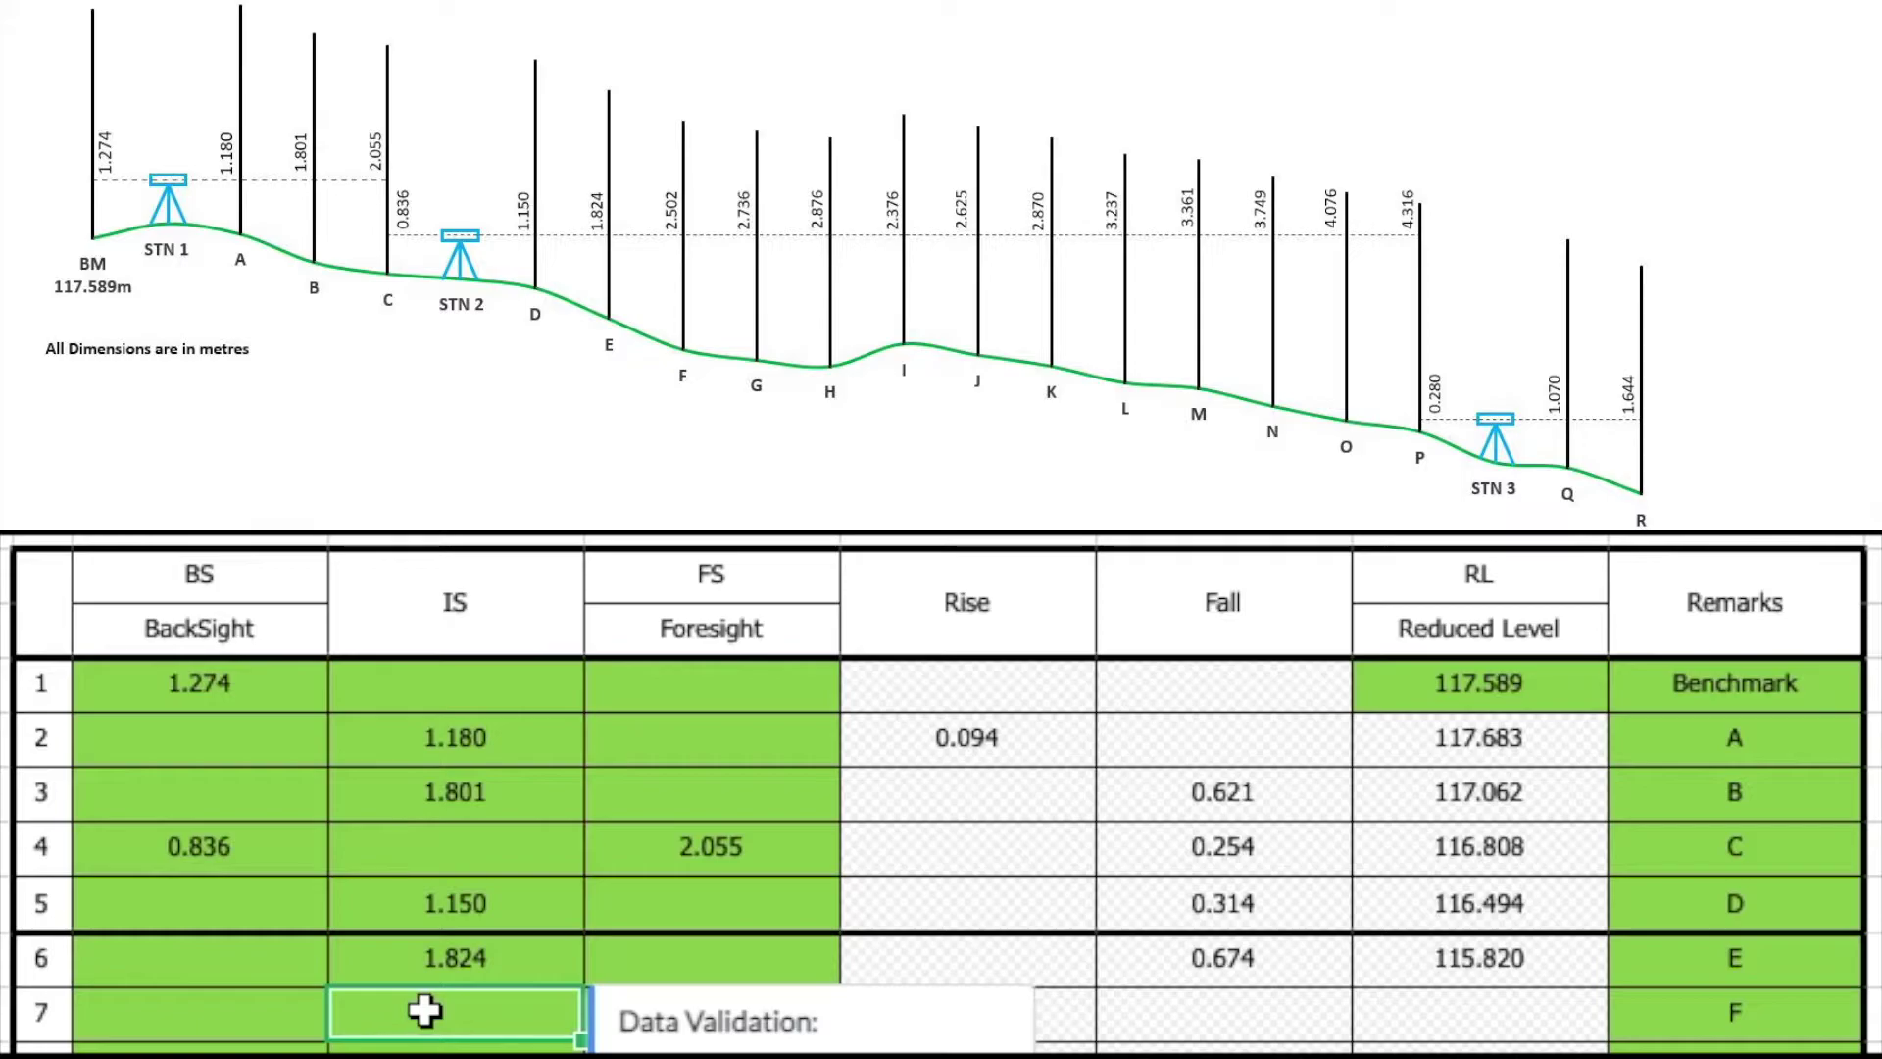
pyautogui.write('2')
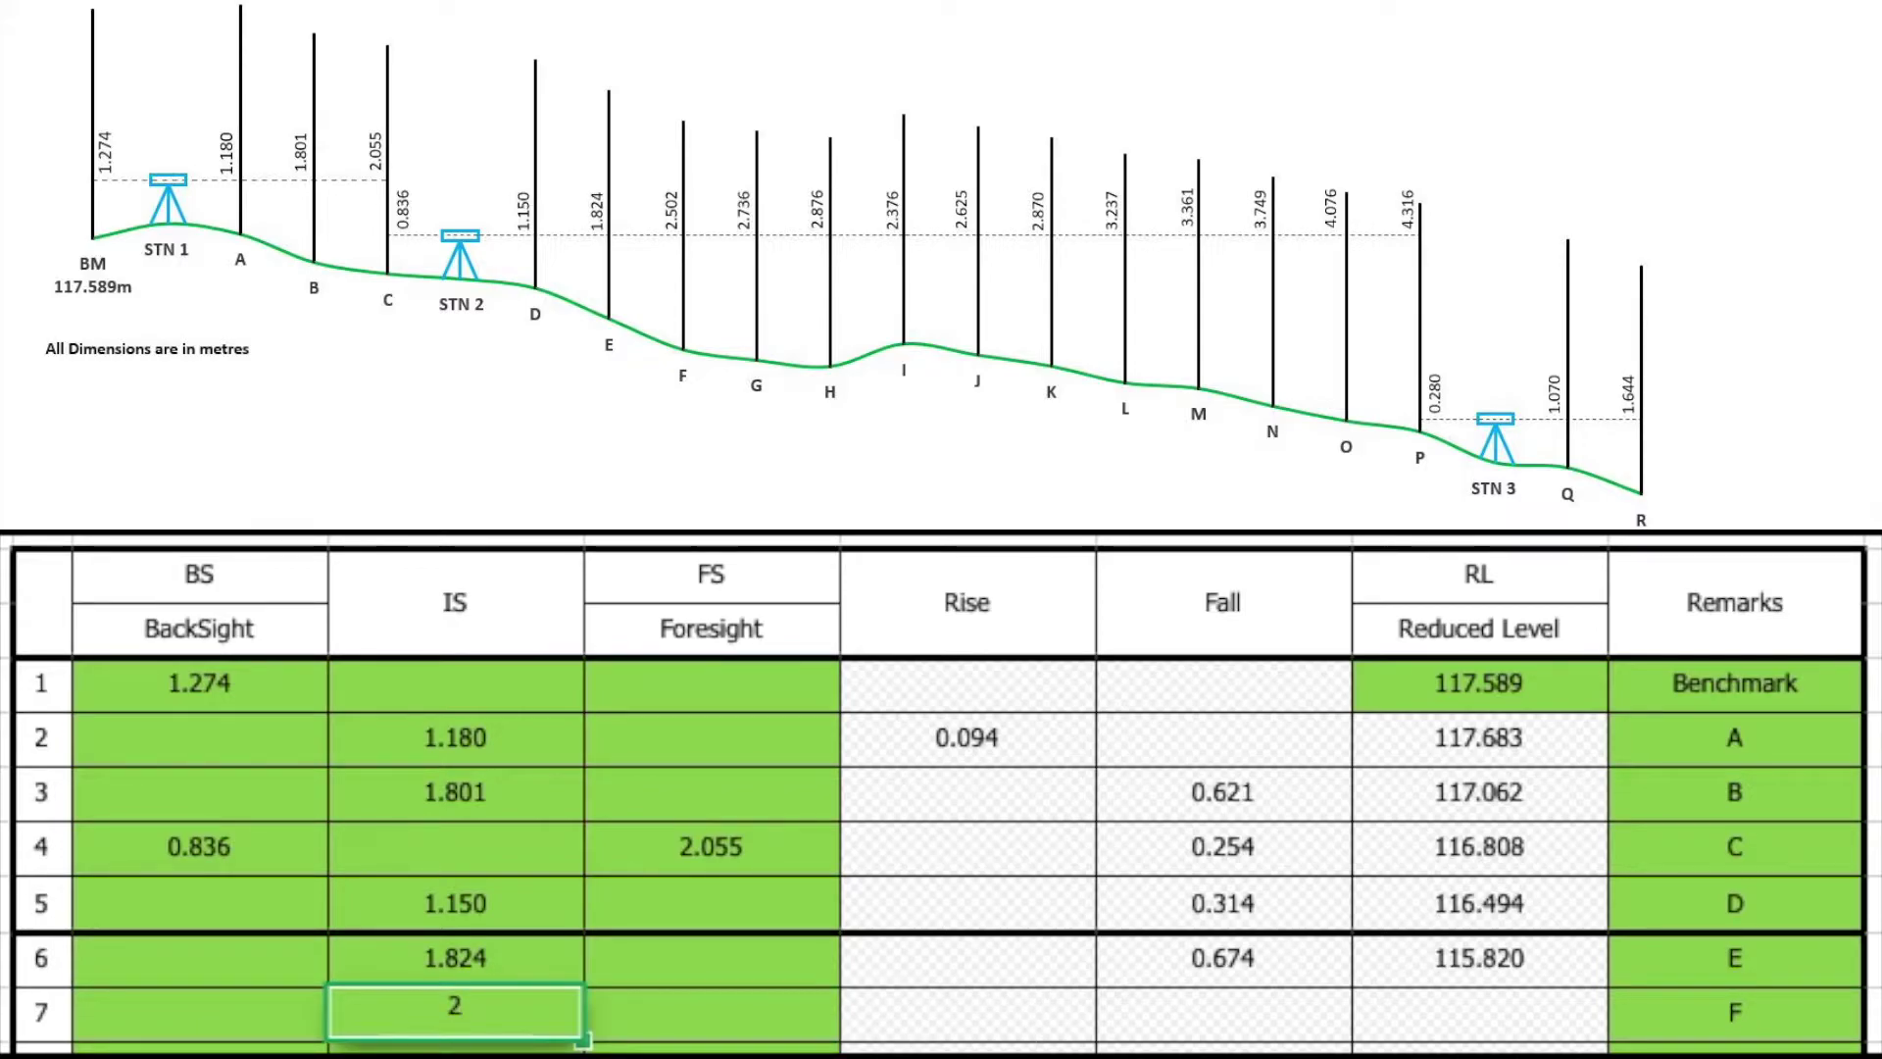
pyautogui.write('.502')
pyautogui.press('Return')
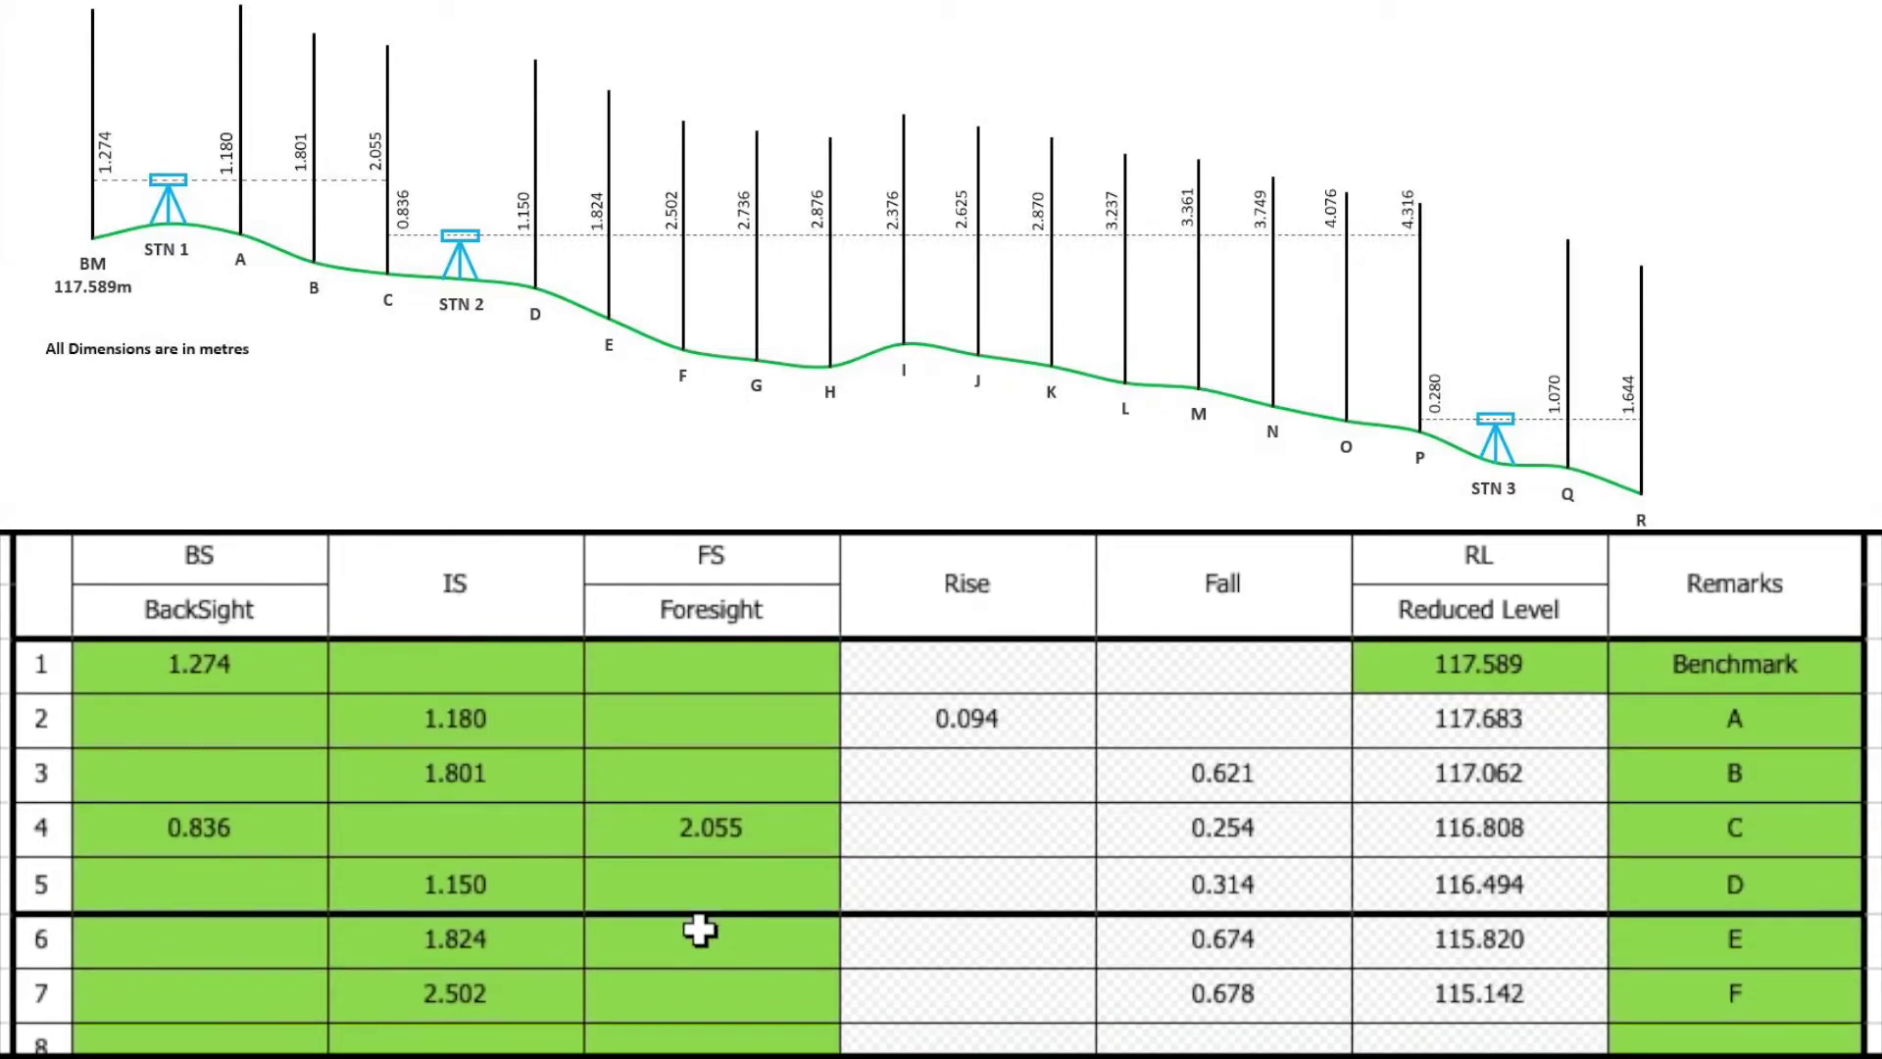
# Step: Fill in row 8 with the remark G and an IS reading of 2.736
pyautogui.scroll(-2, 702, 928)
pyautogui.press('Down')
pyautogui.press('Down')
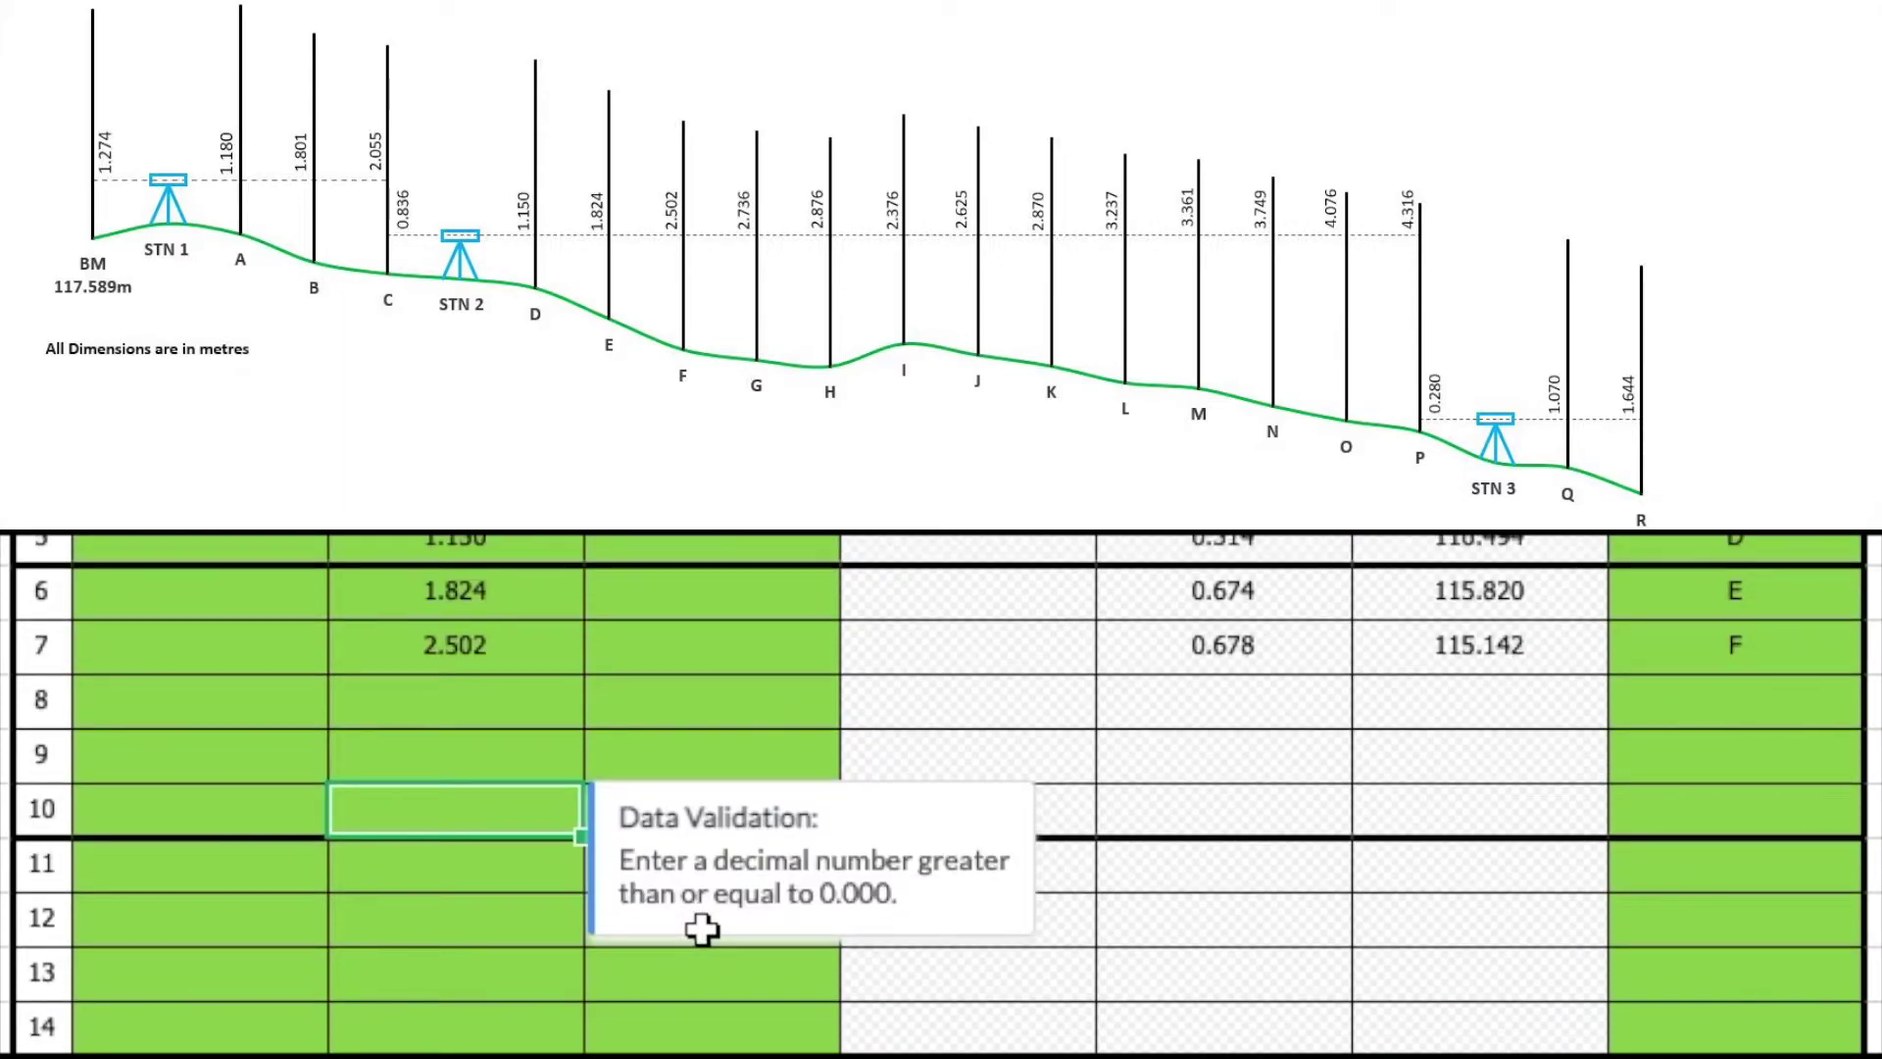
pyautogui.scroll(-1, 699, 929)
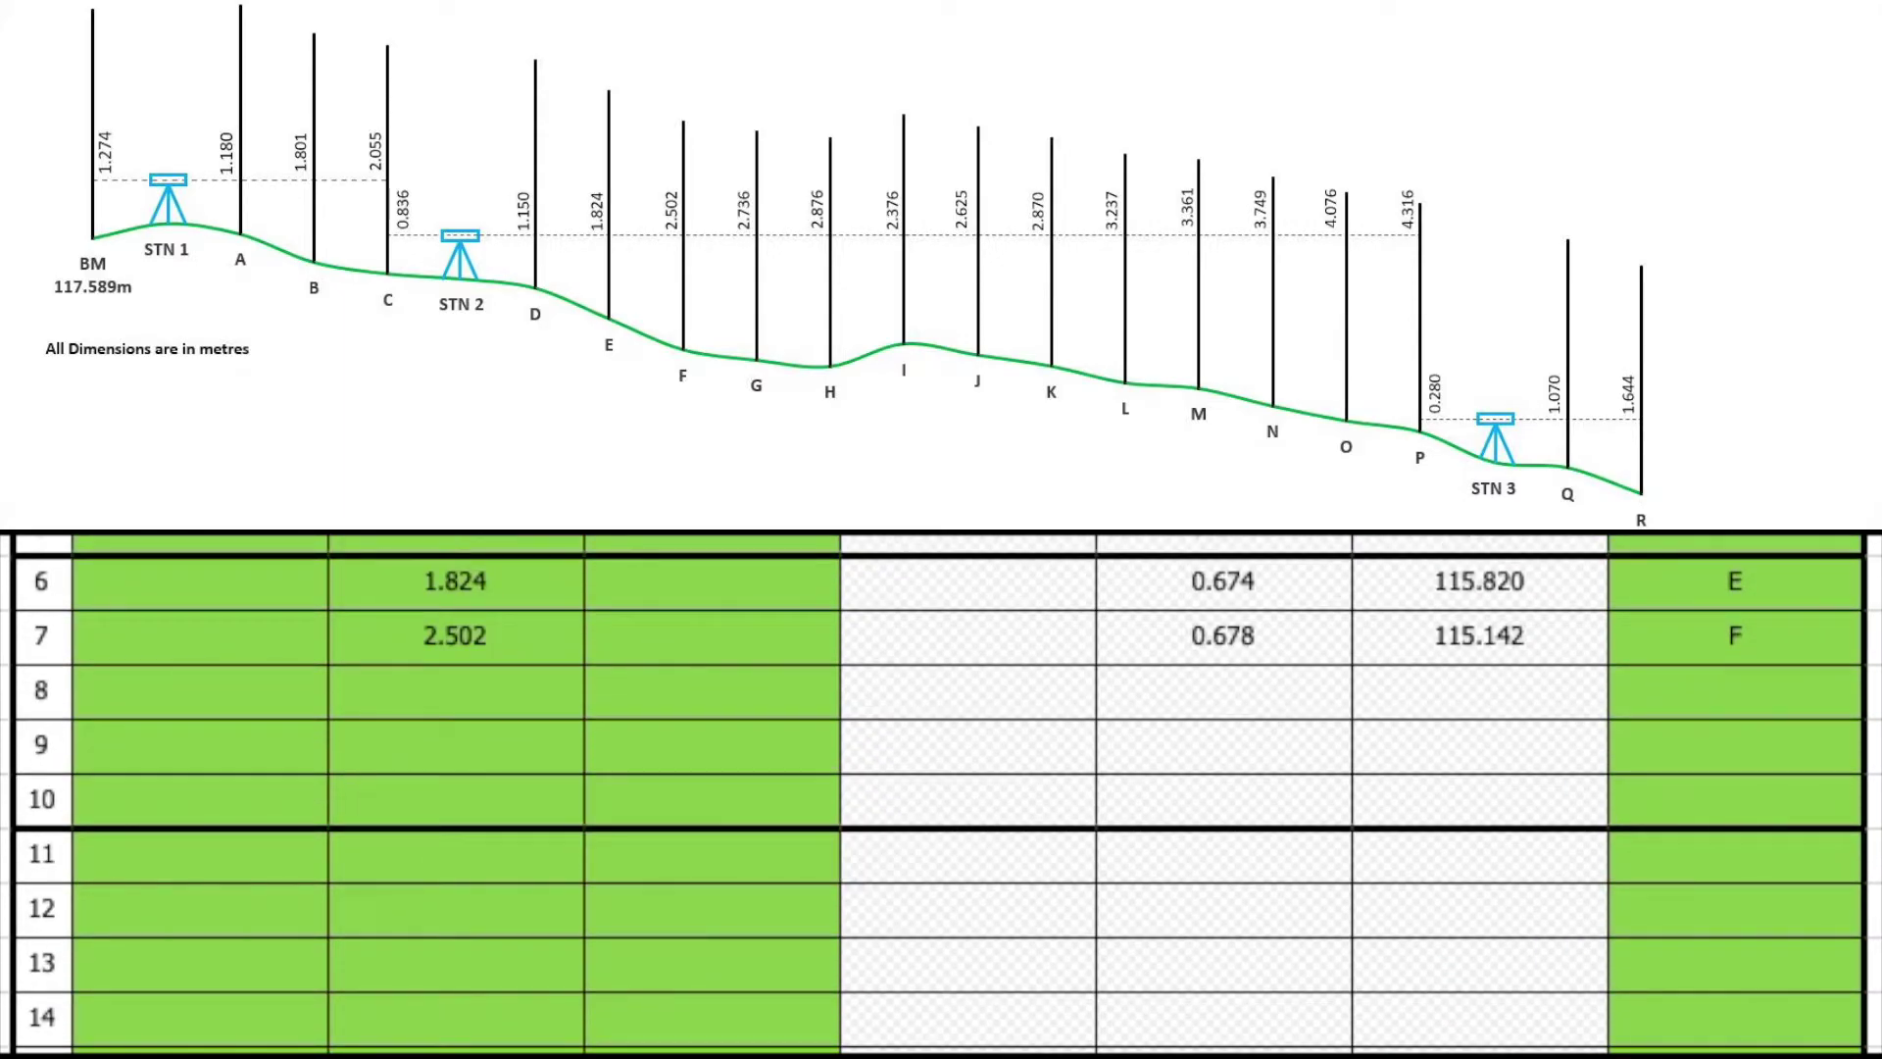
pyautogui.click(1713, 695)
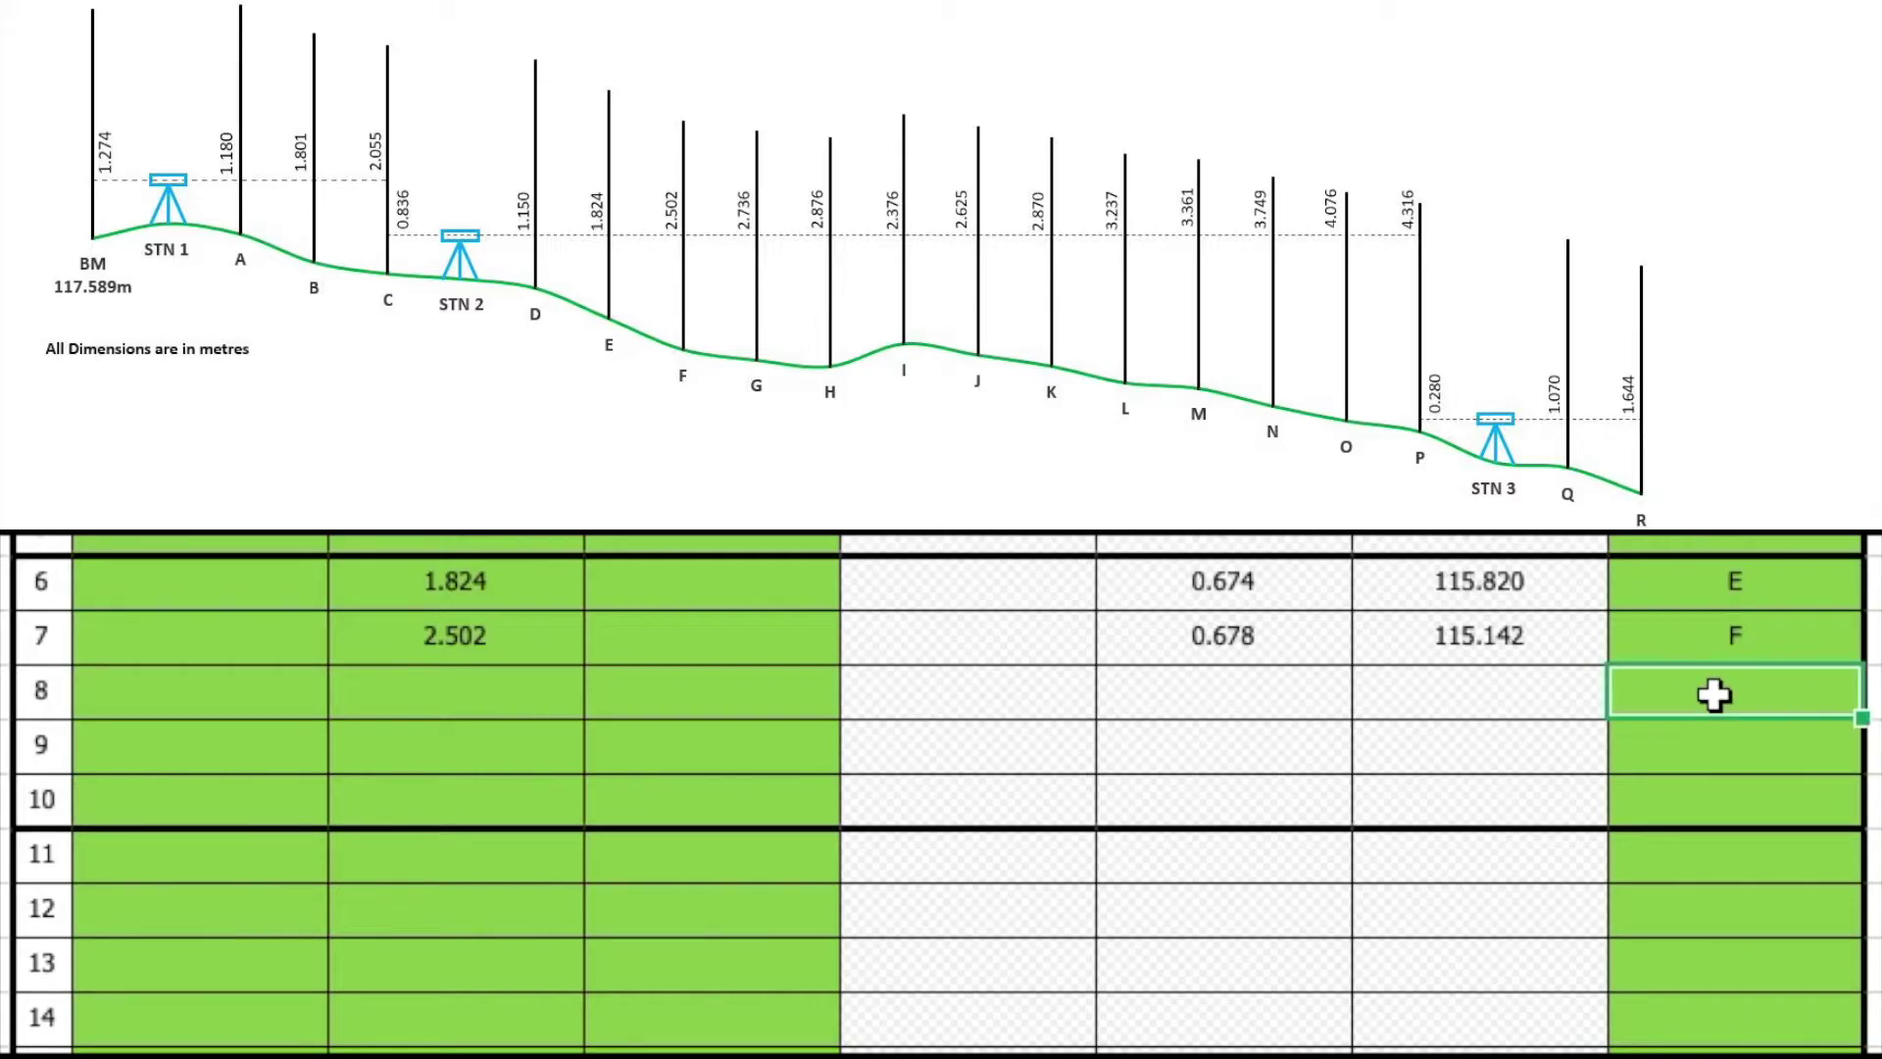
pyautogui.write('G')
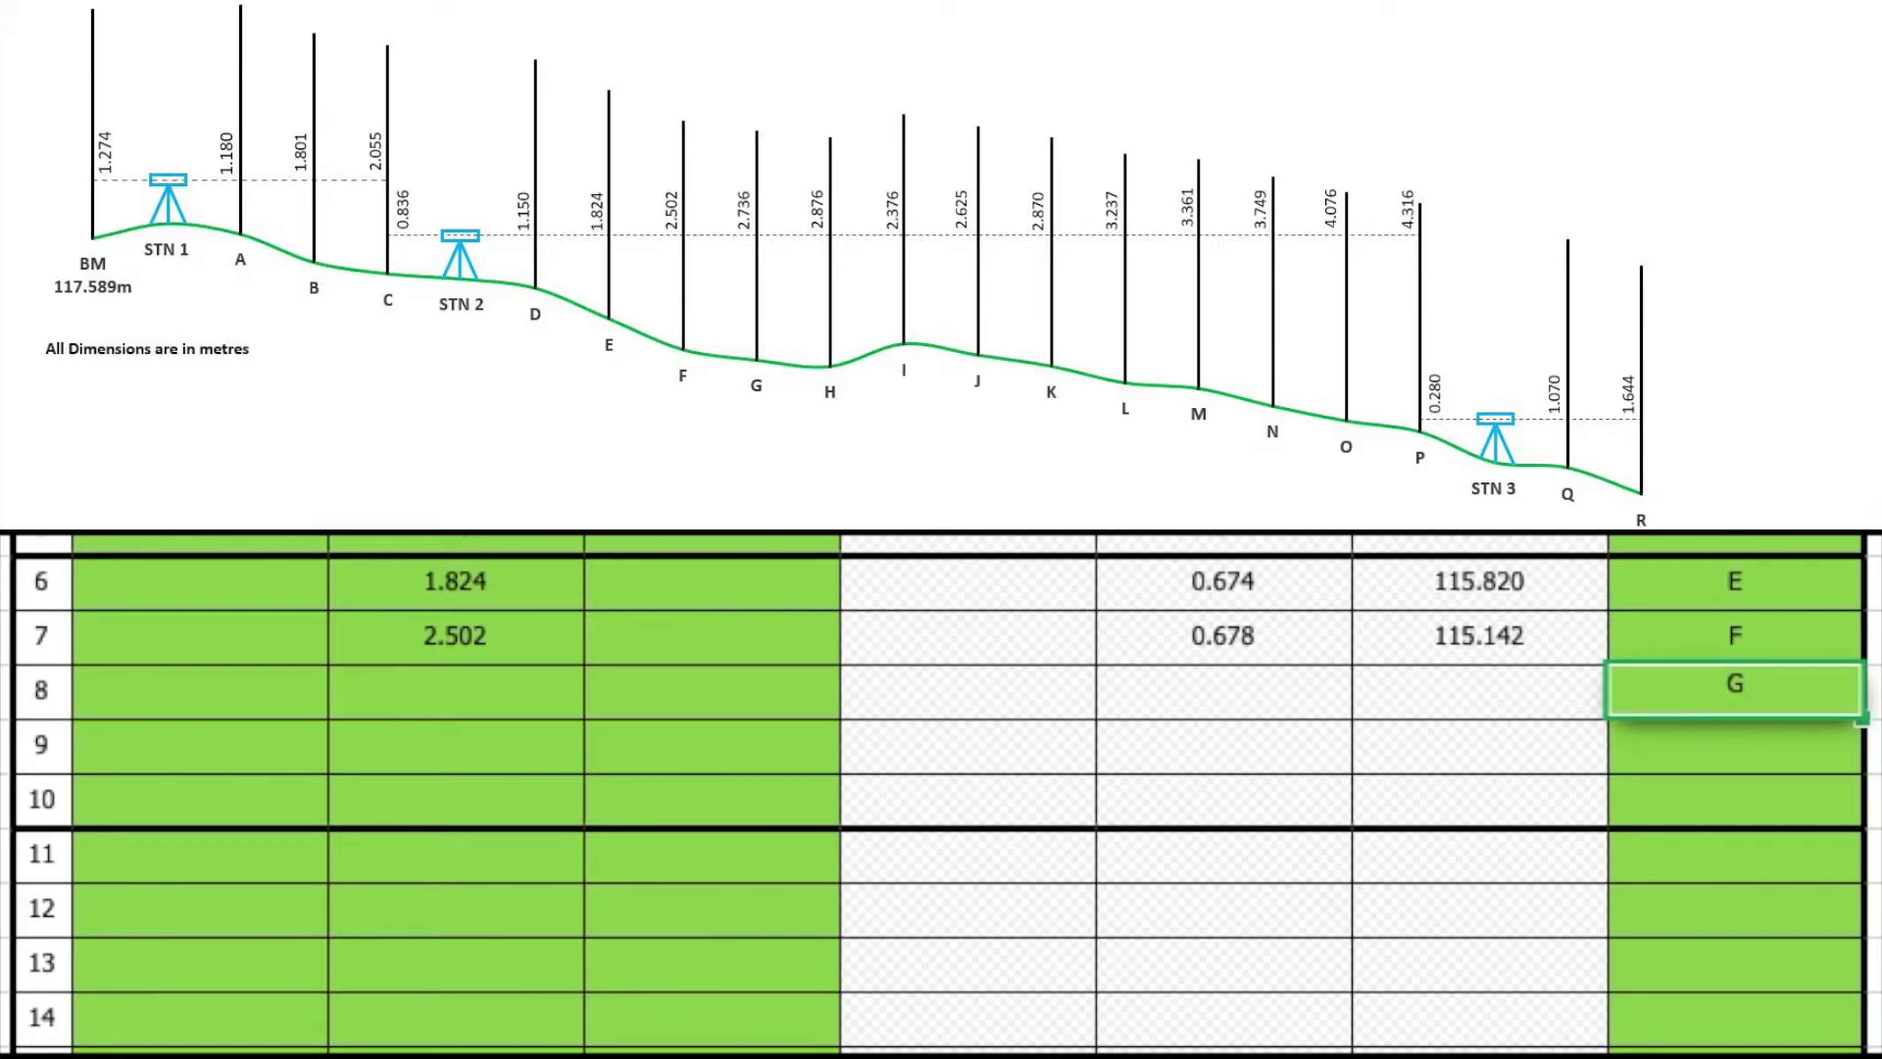
pyautogui.click(520, 714)
pyautogui.write('2.')
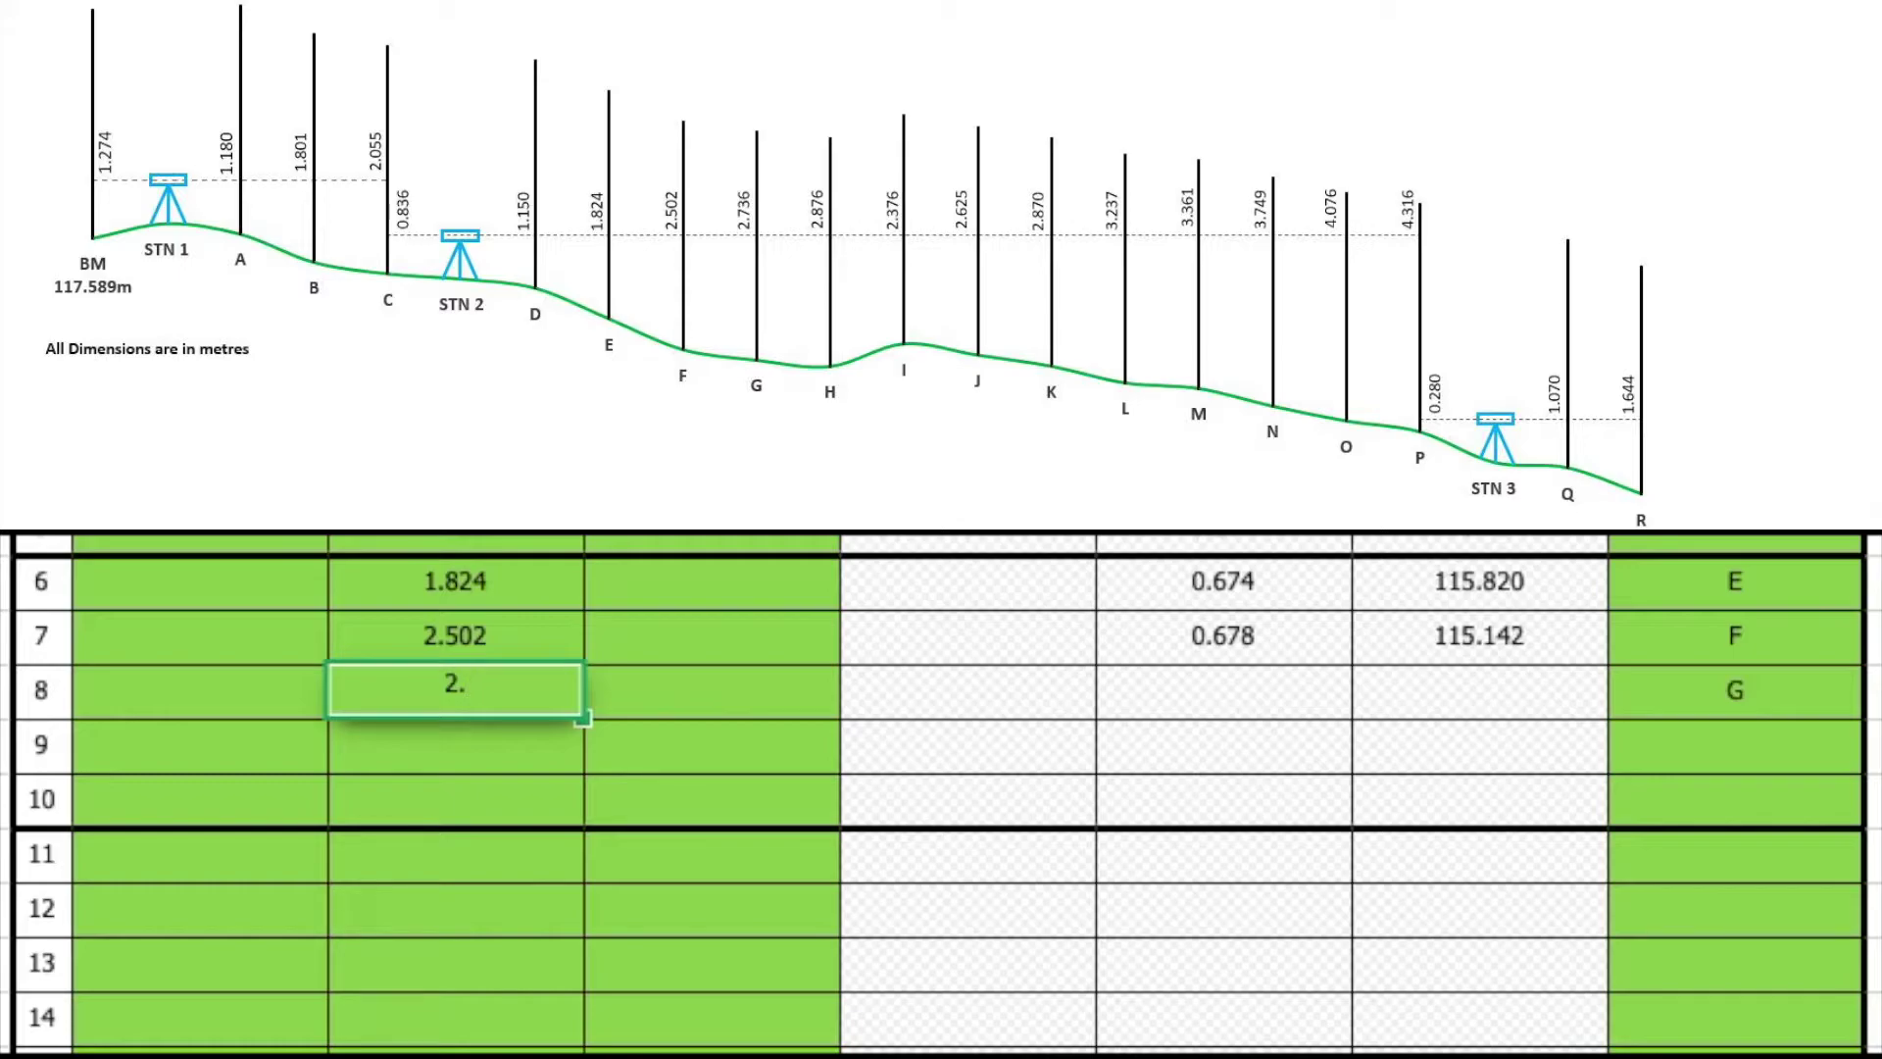
pyautogui.write('736')
pyautogui.press('Return')
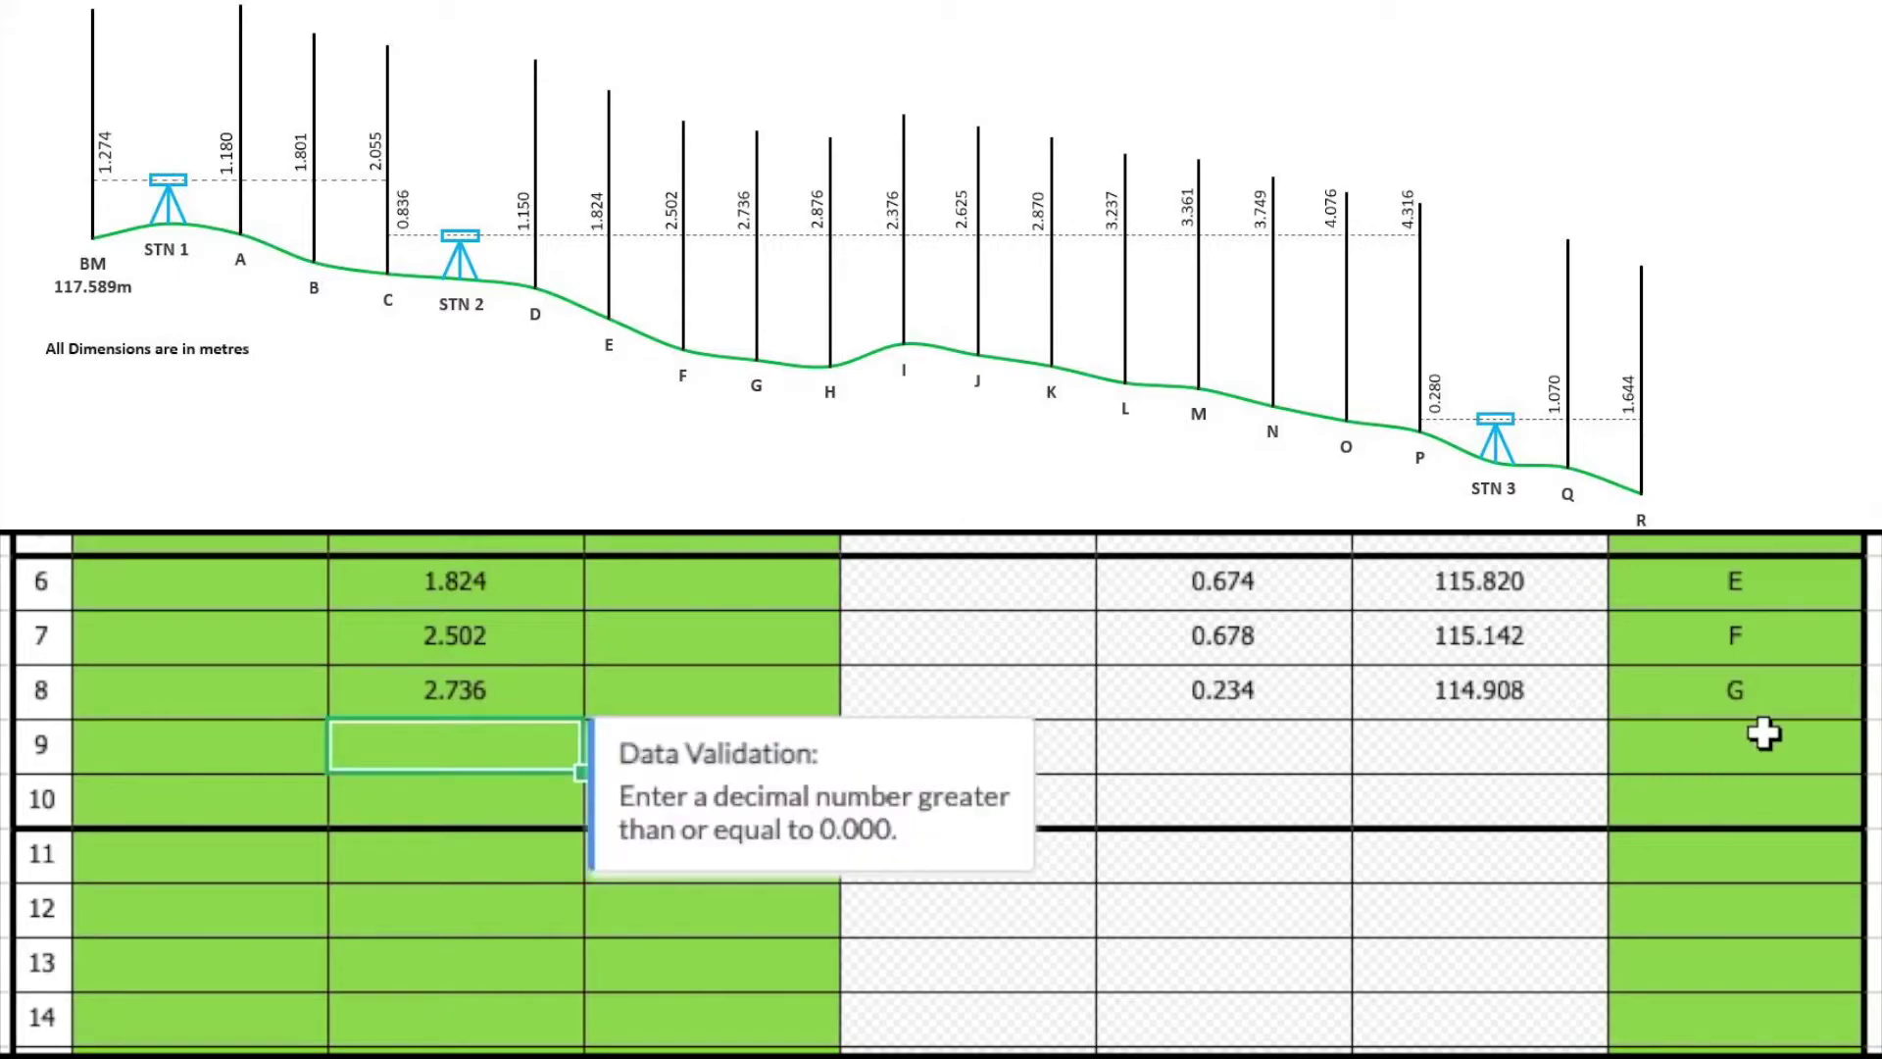
# Step: Fill in row 9 with the remark H and an IS reading of 2.876
pyautogui.click(1764, 753)
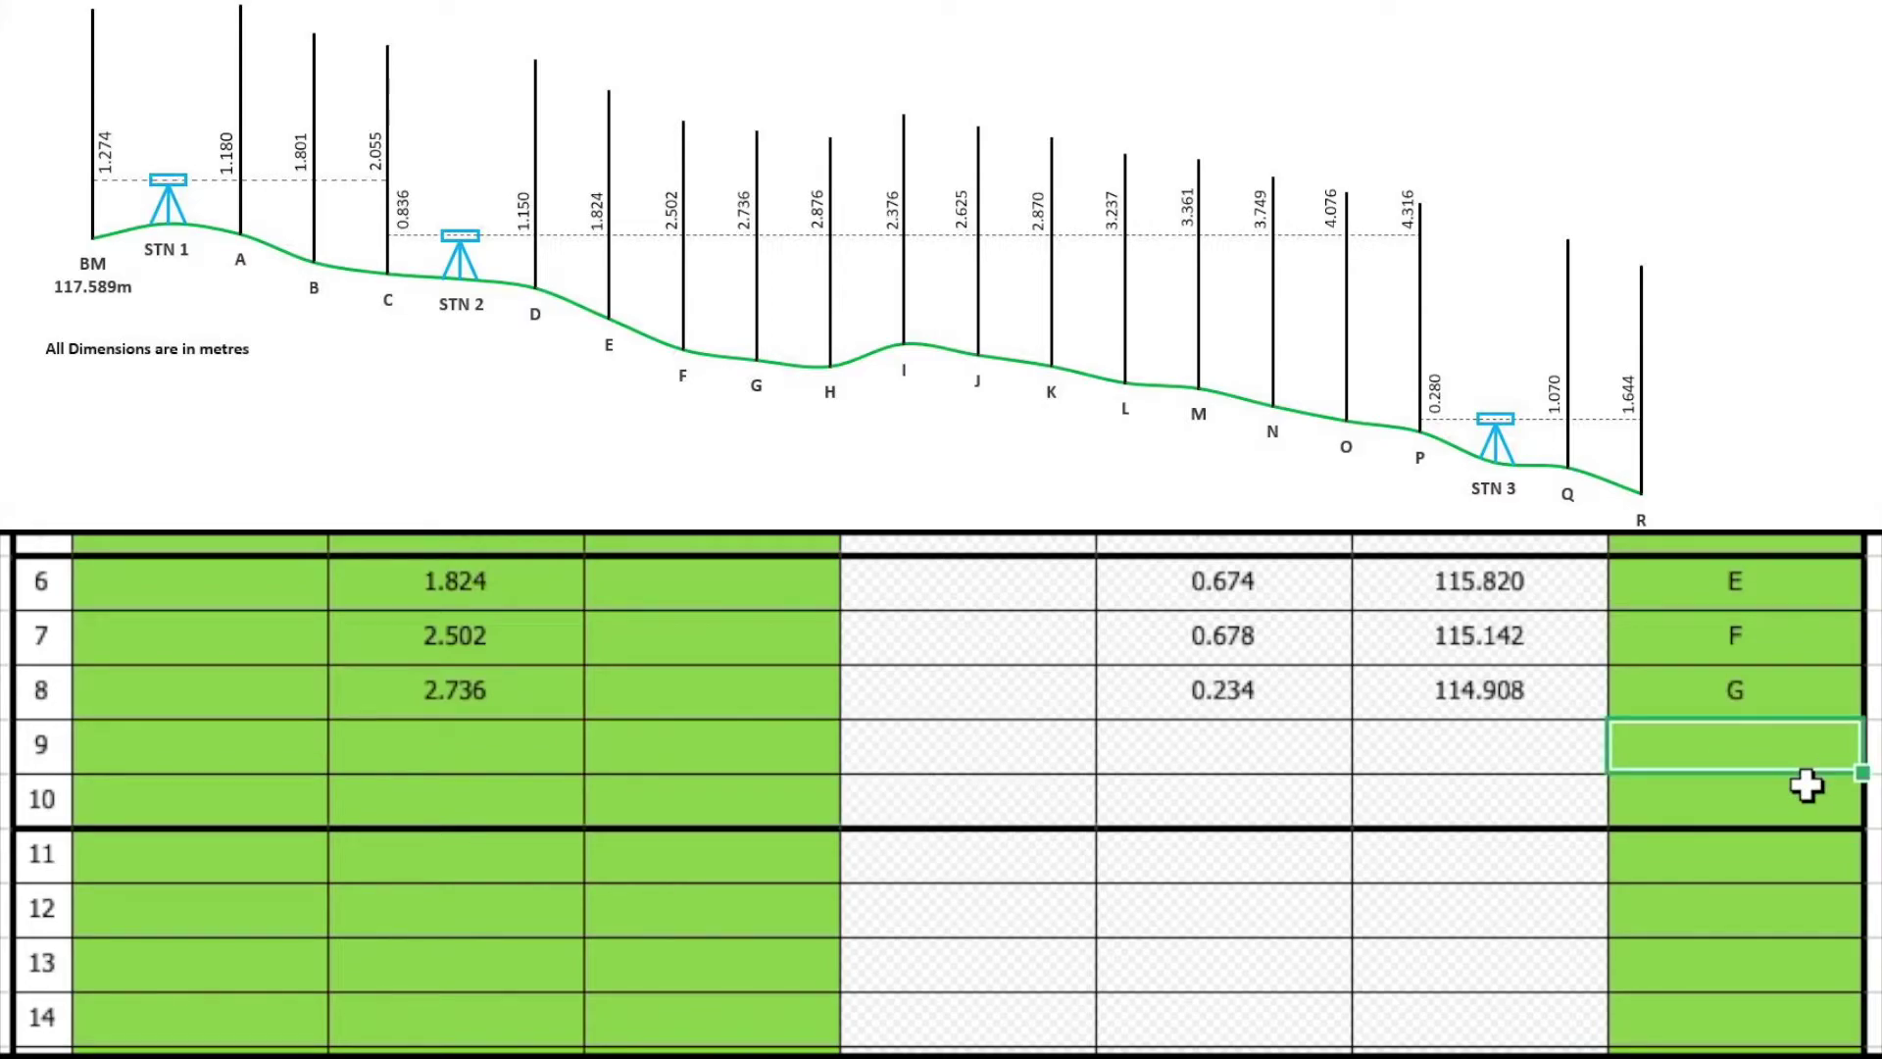
pyautogui.write('H')
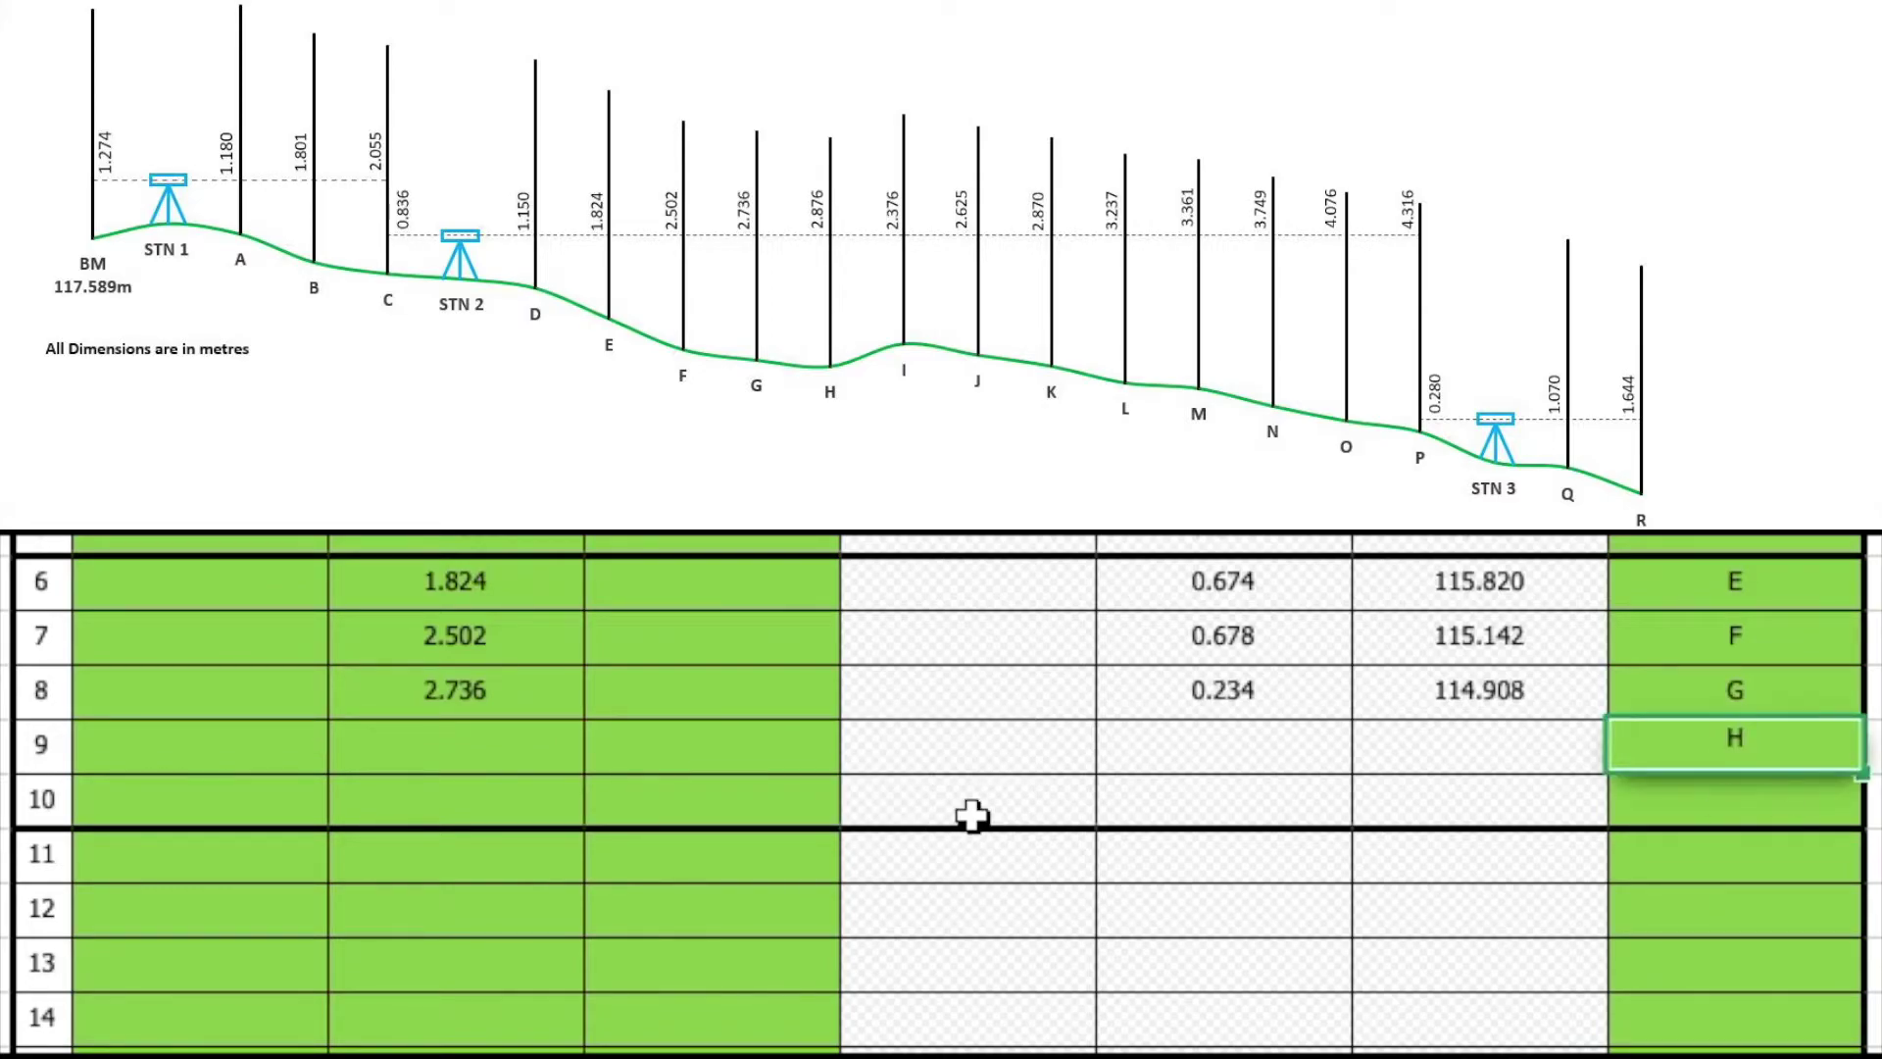
pyautogui.click(555, 747)
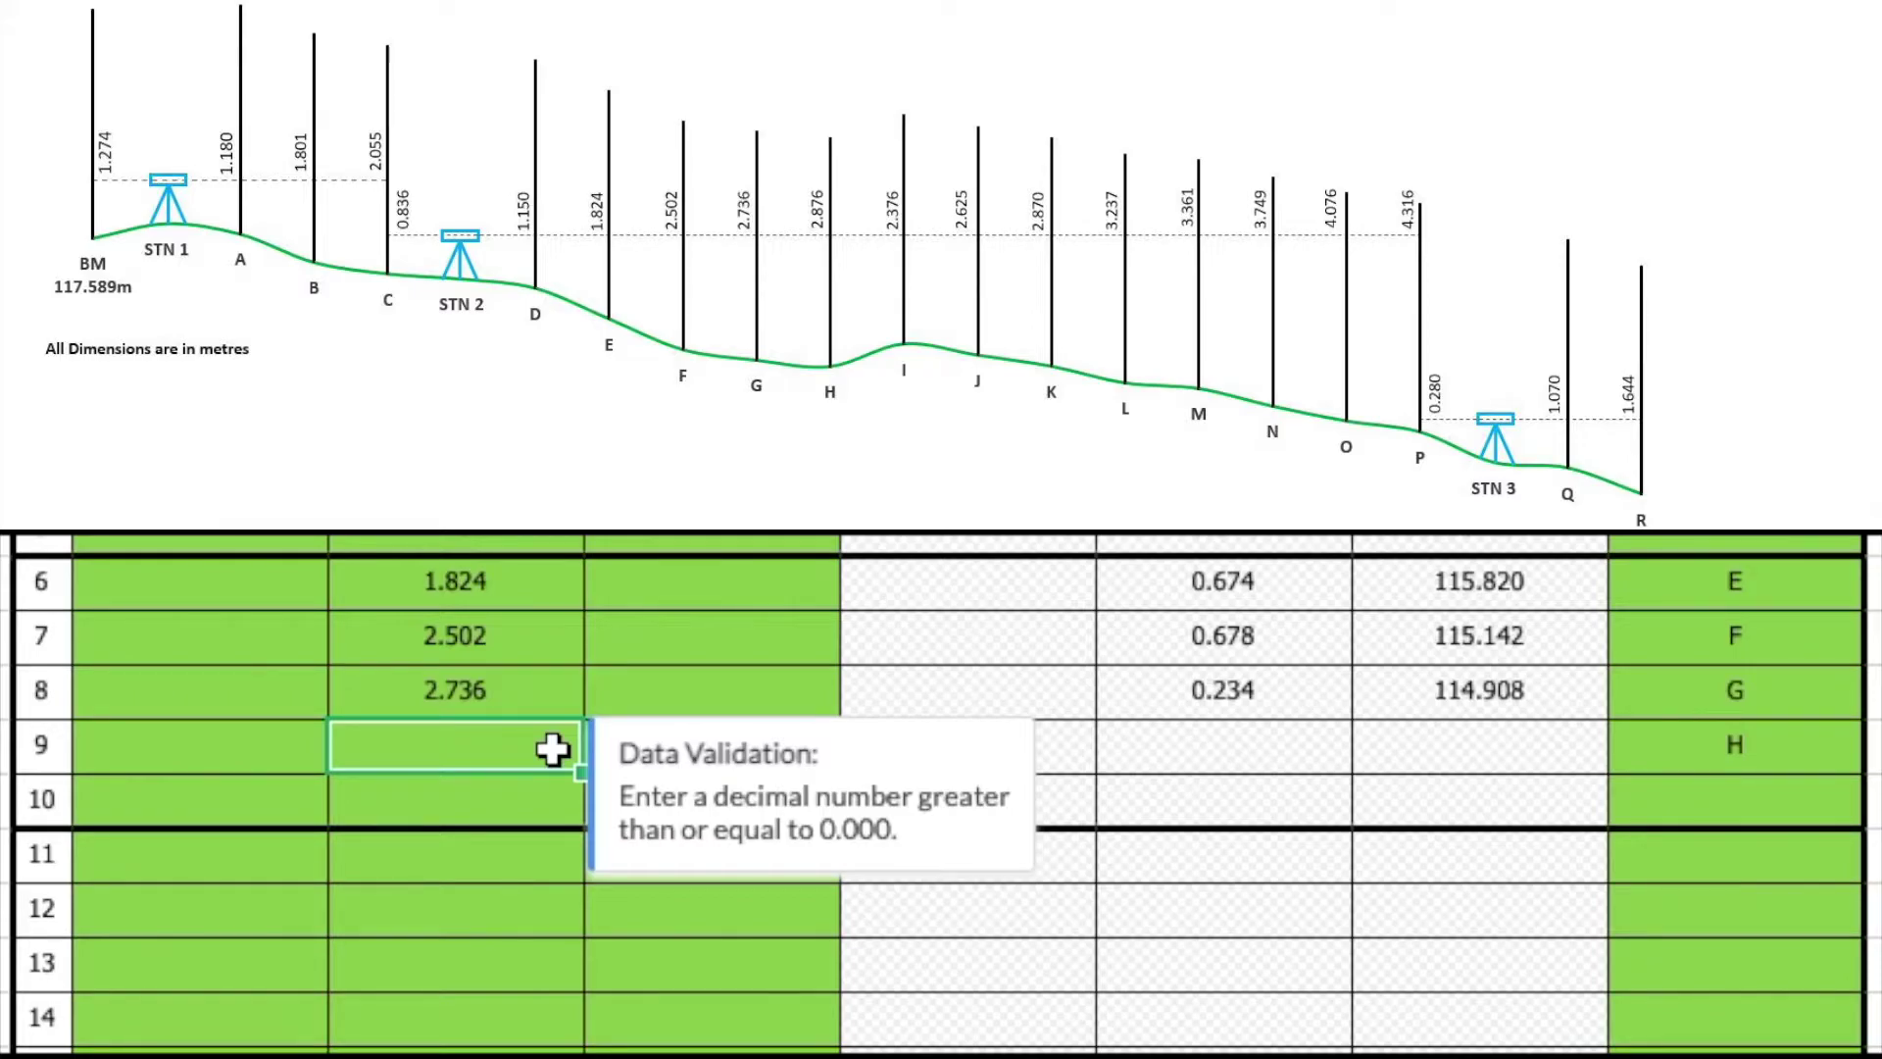
pyautogui.write('2.8')
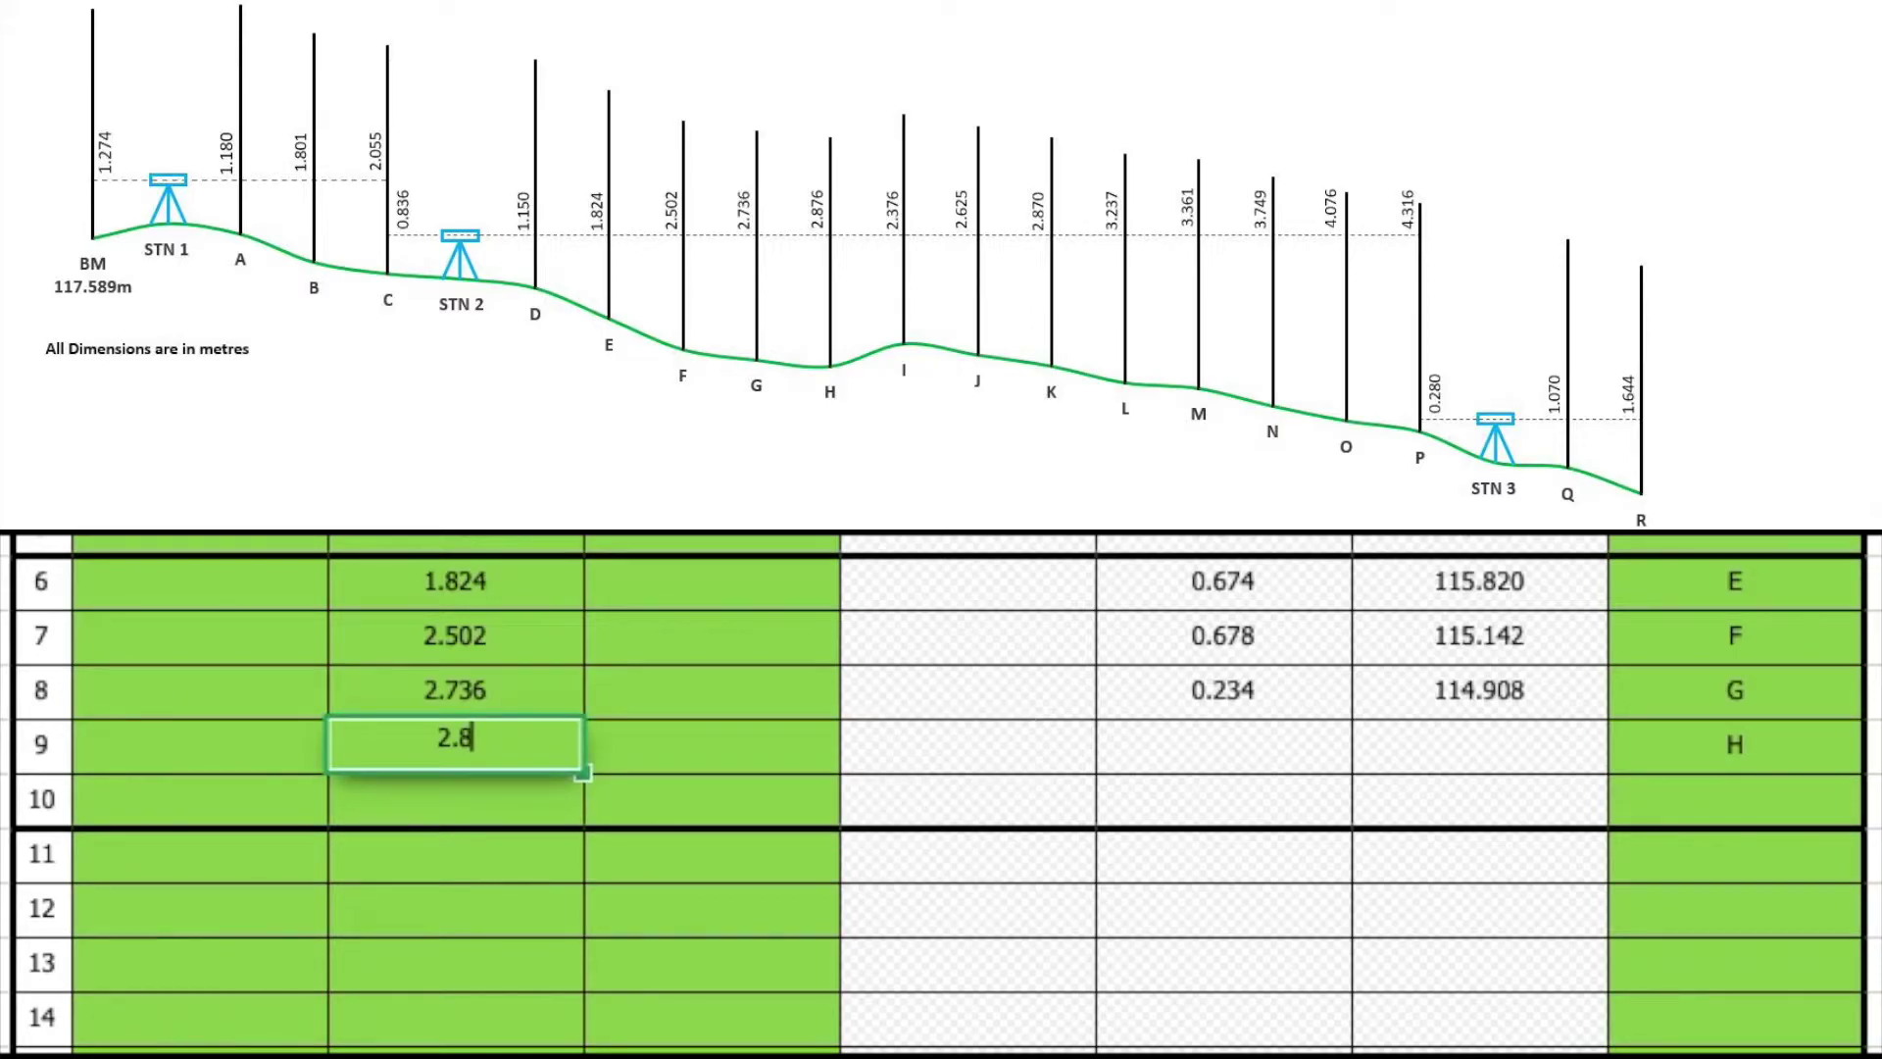
pyautogui.write('76')
pyautogui.press('Return')
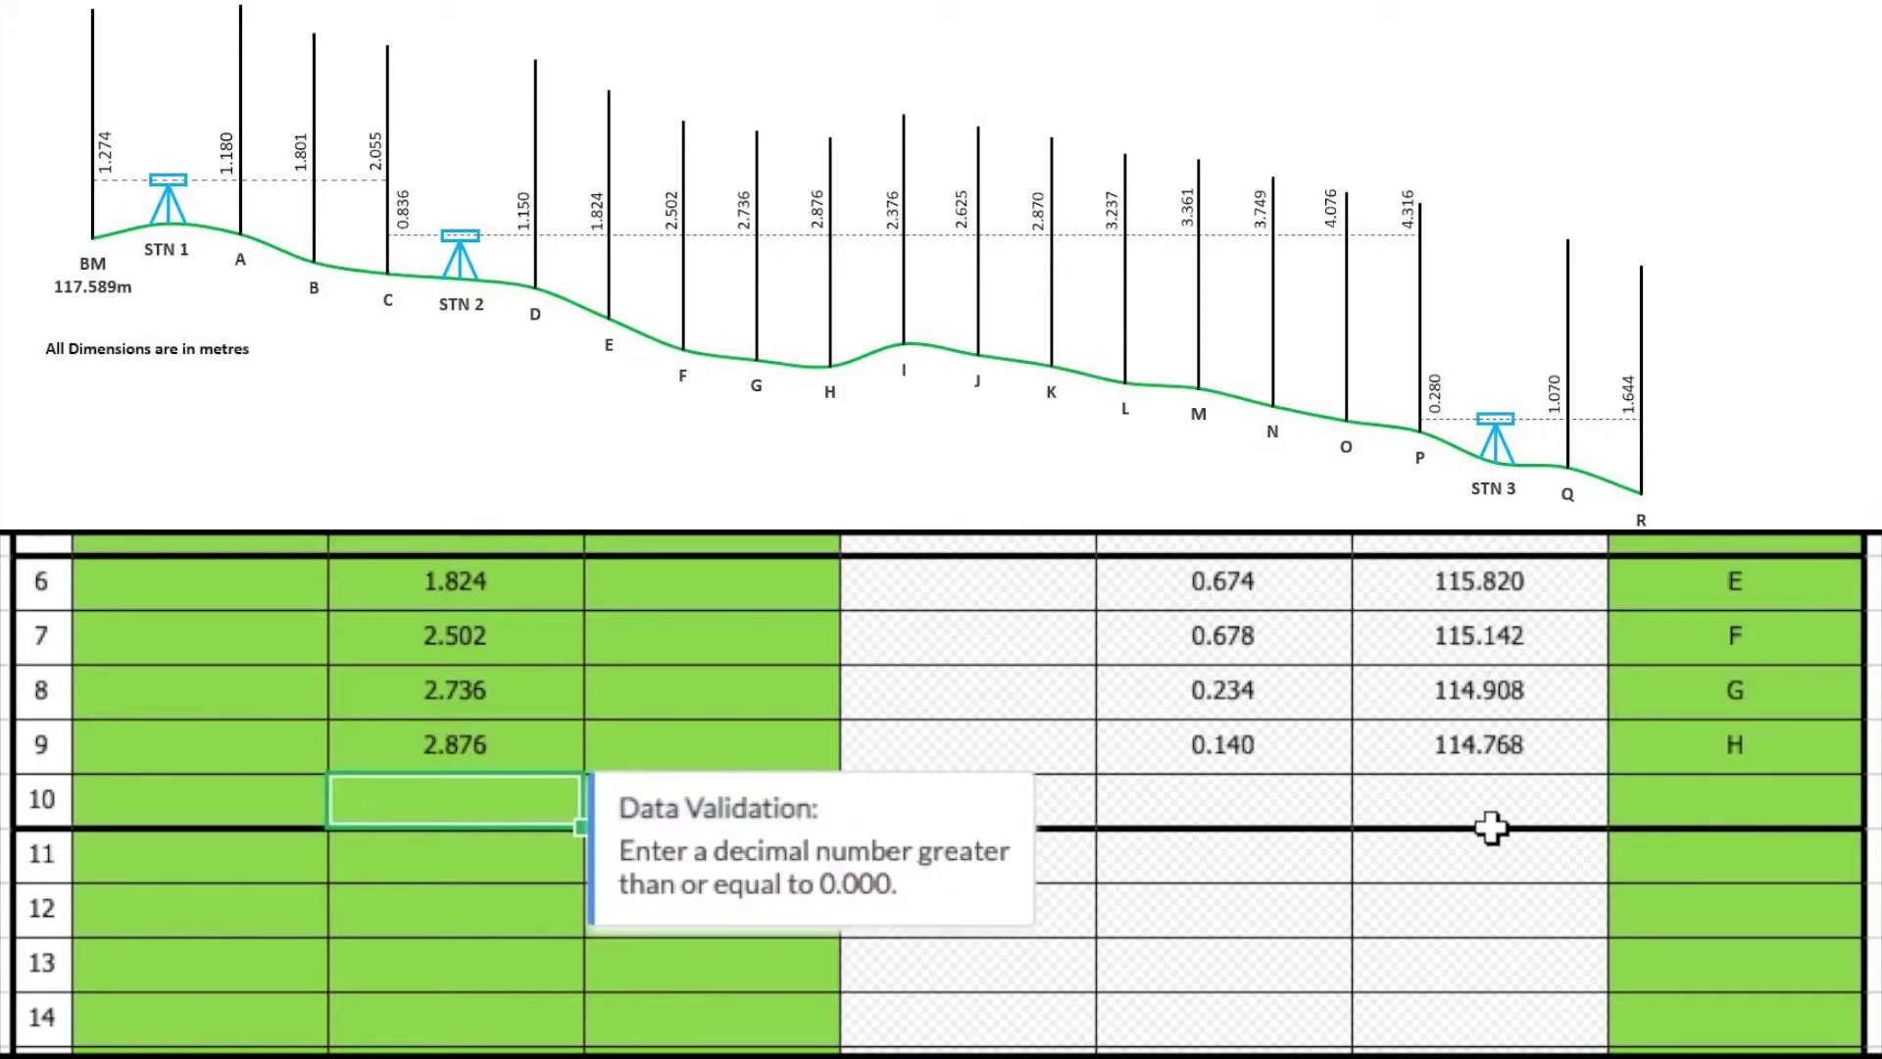
# Step: Fill in row 10 with the remark I and an IS reading of 2.376
pyautogui.click(1727, 799)
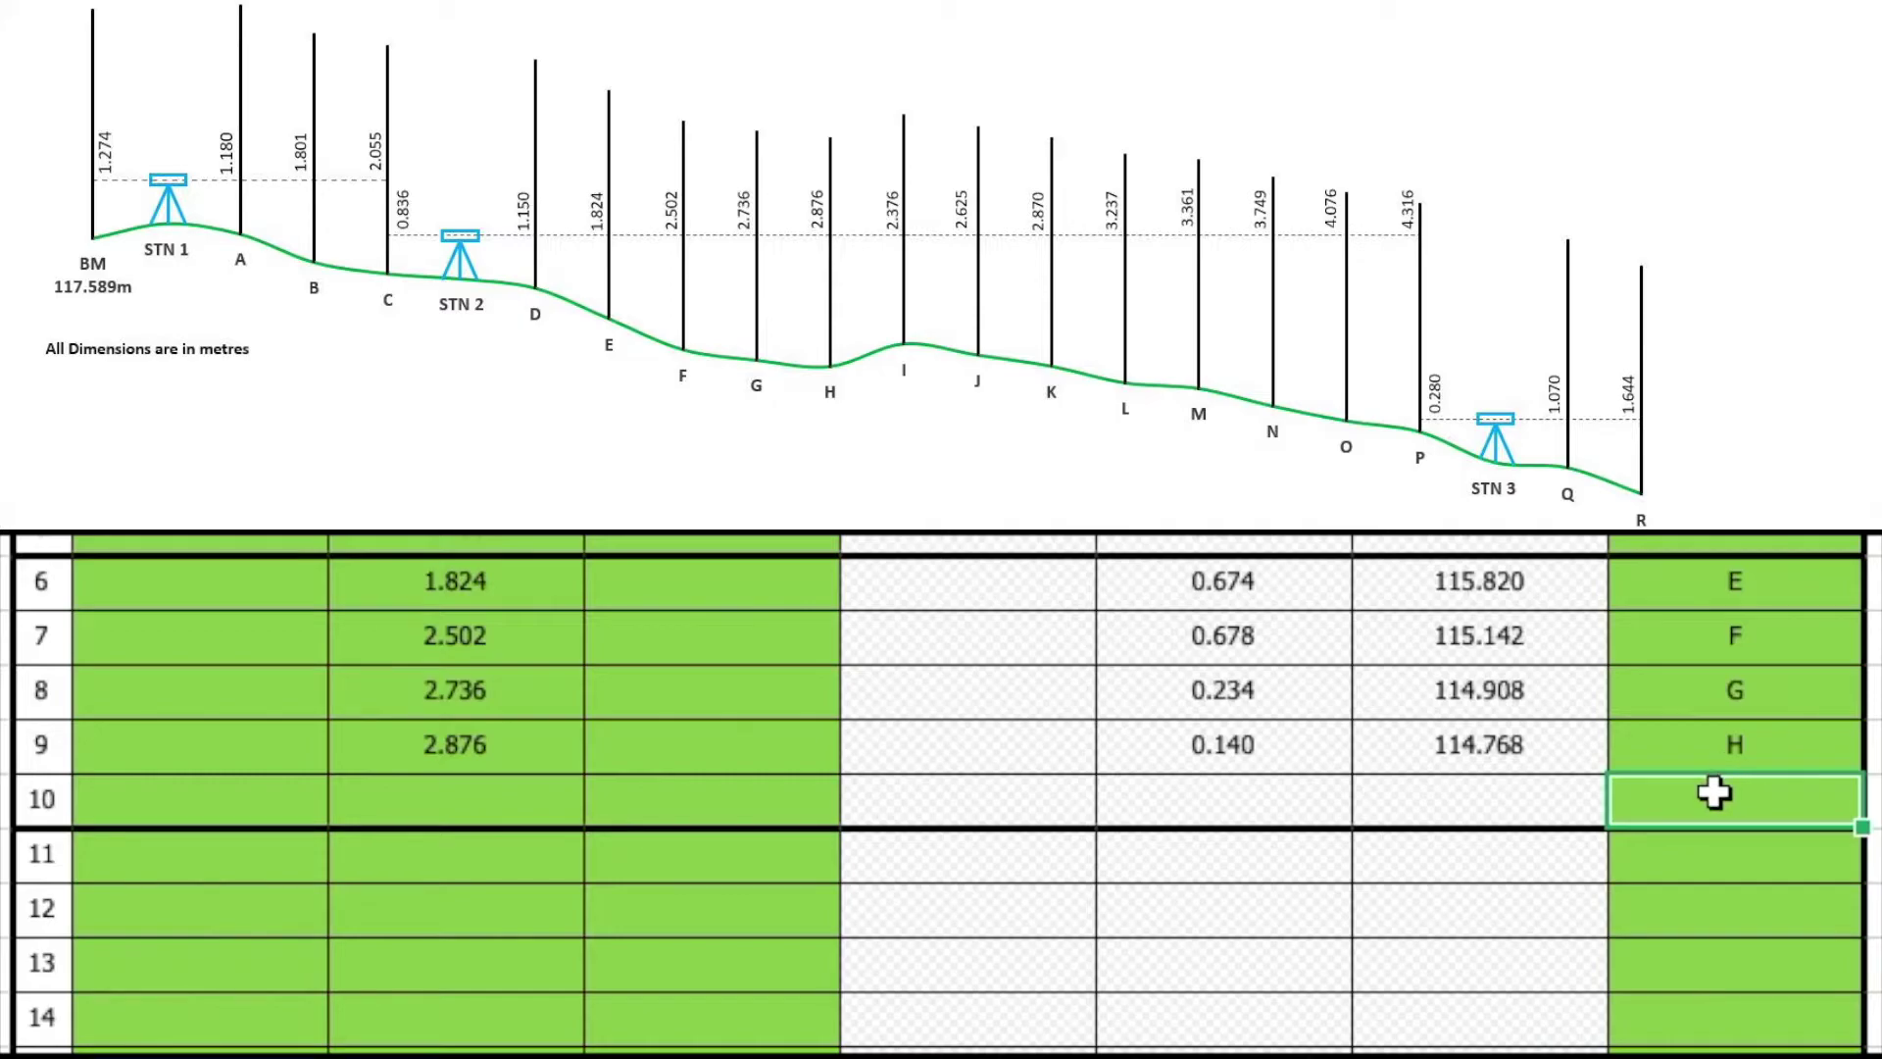
pyautogui.write('I')
pyautogui.click(501, 795)
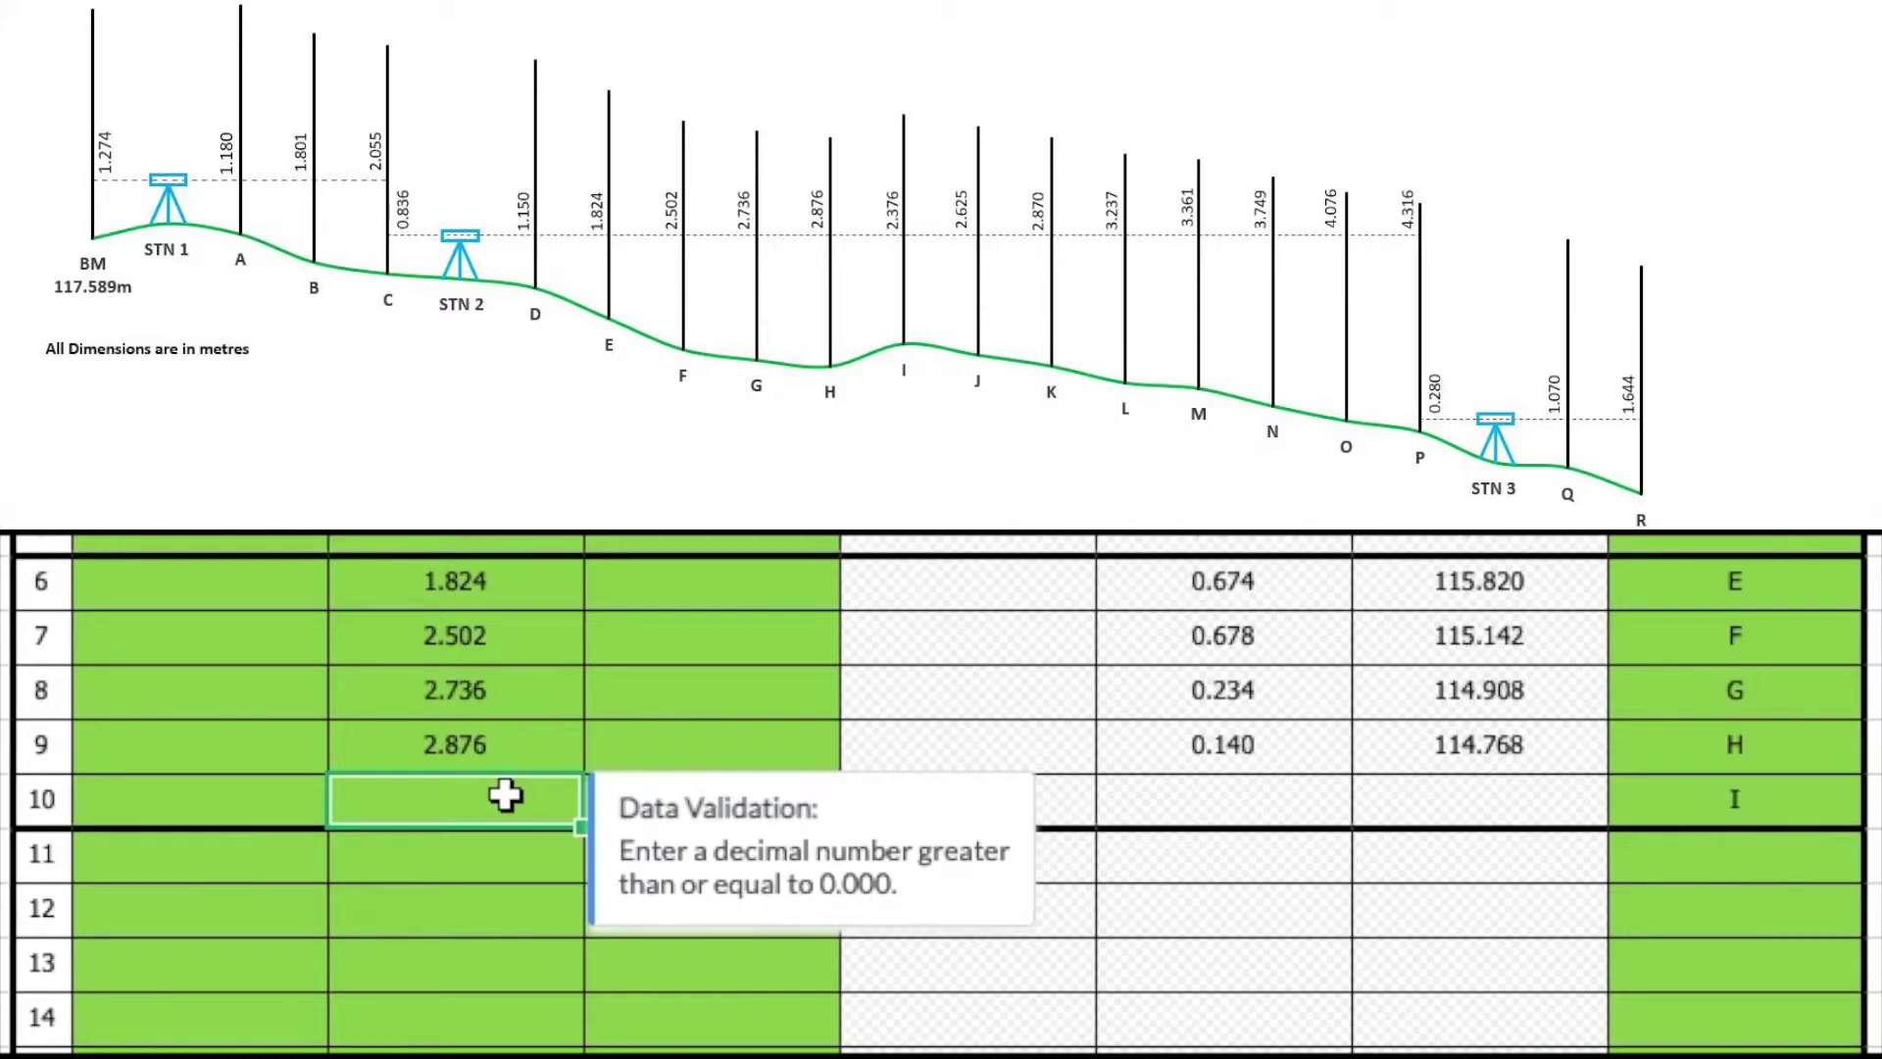
pyautogui.write('2.3')
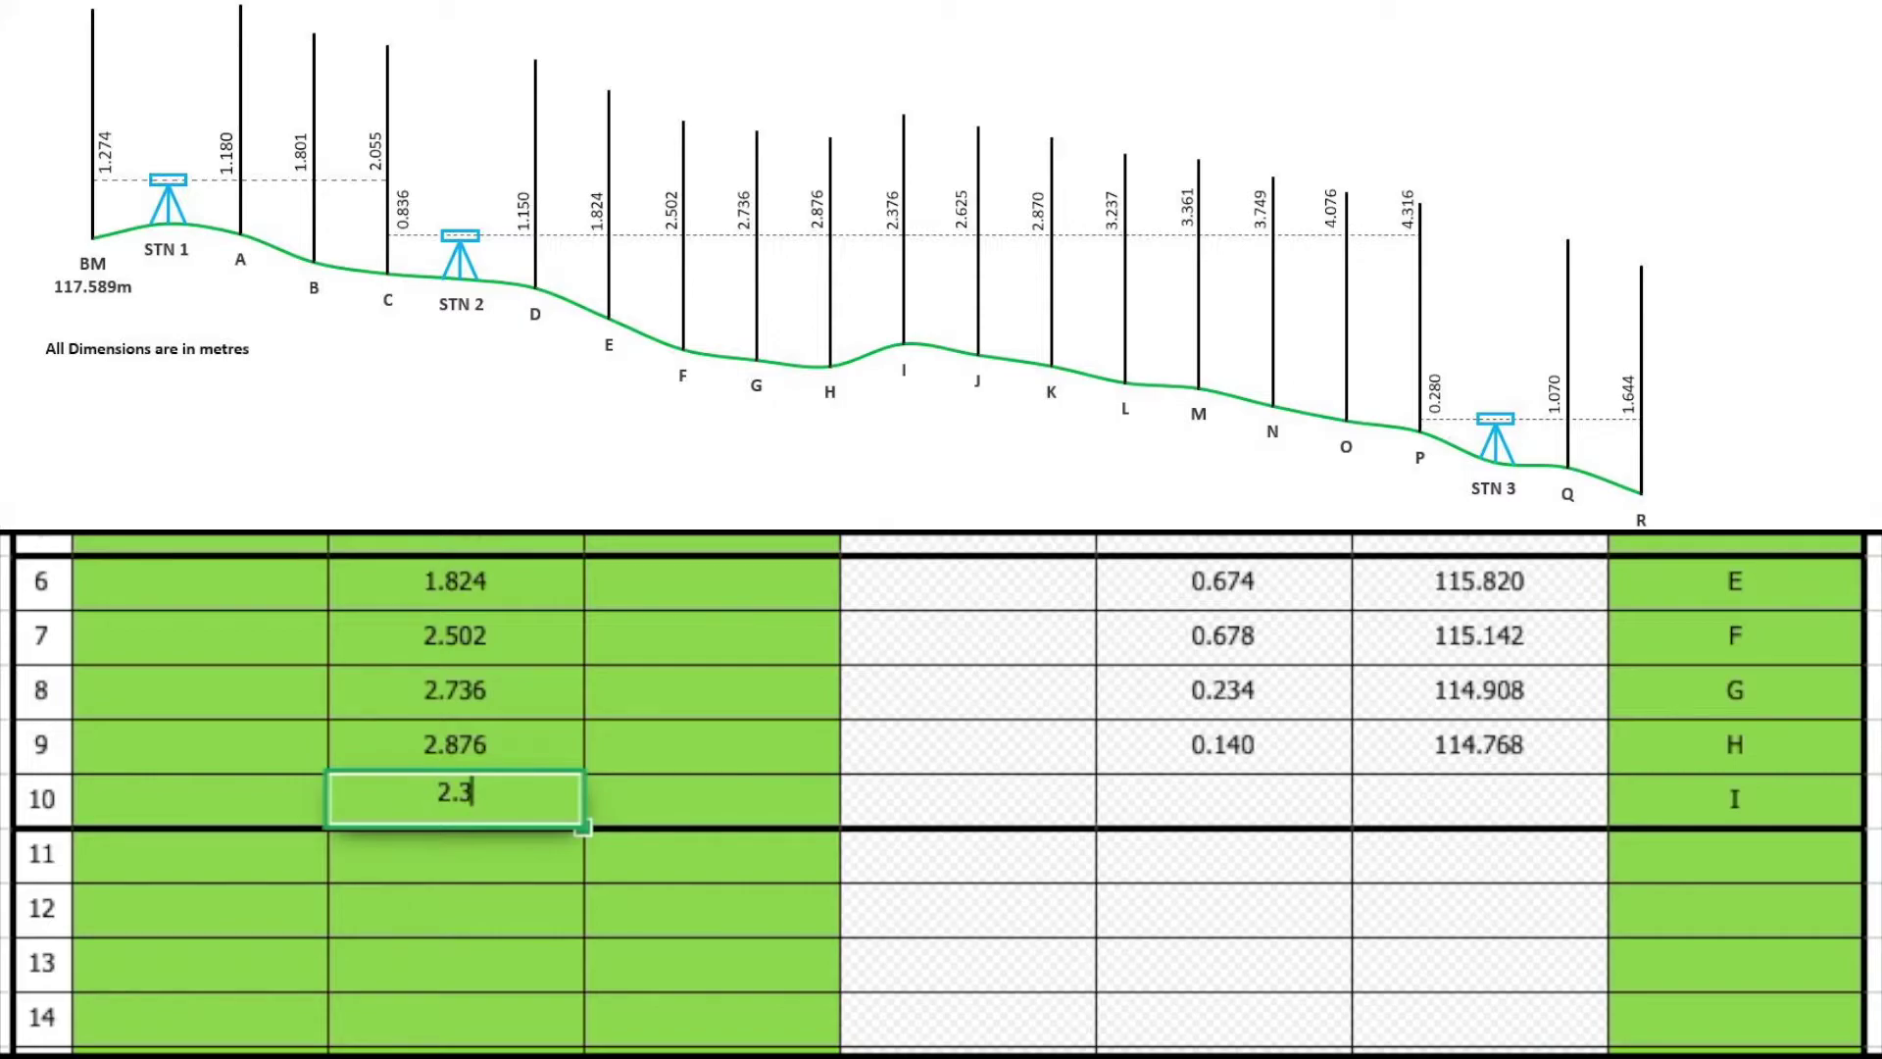
pyautogui.write('76')
pyautogui.press('Return')
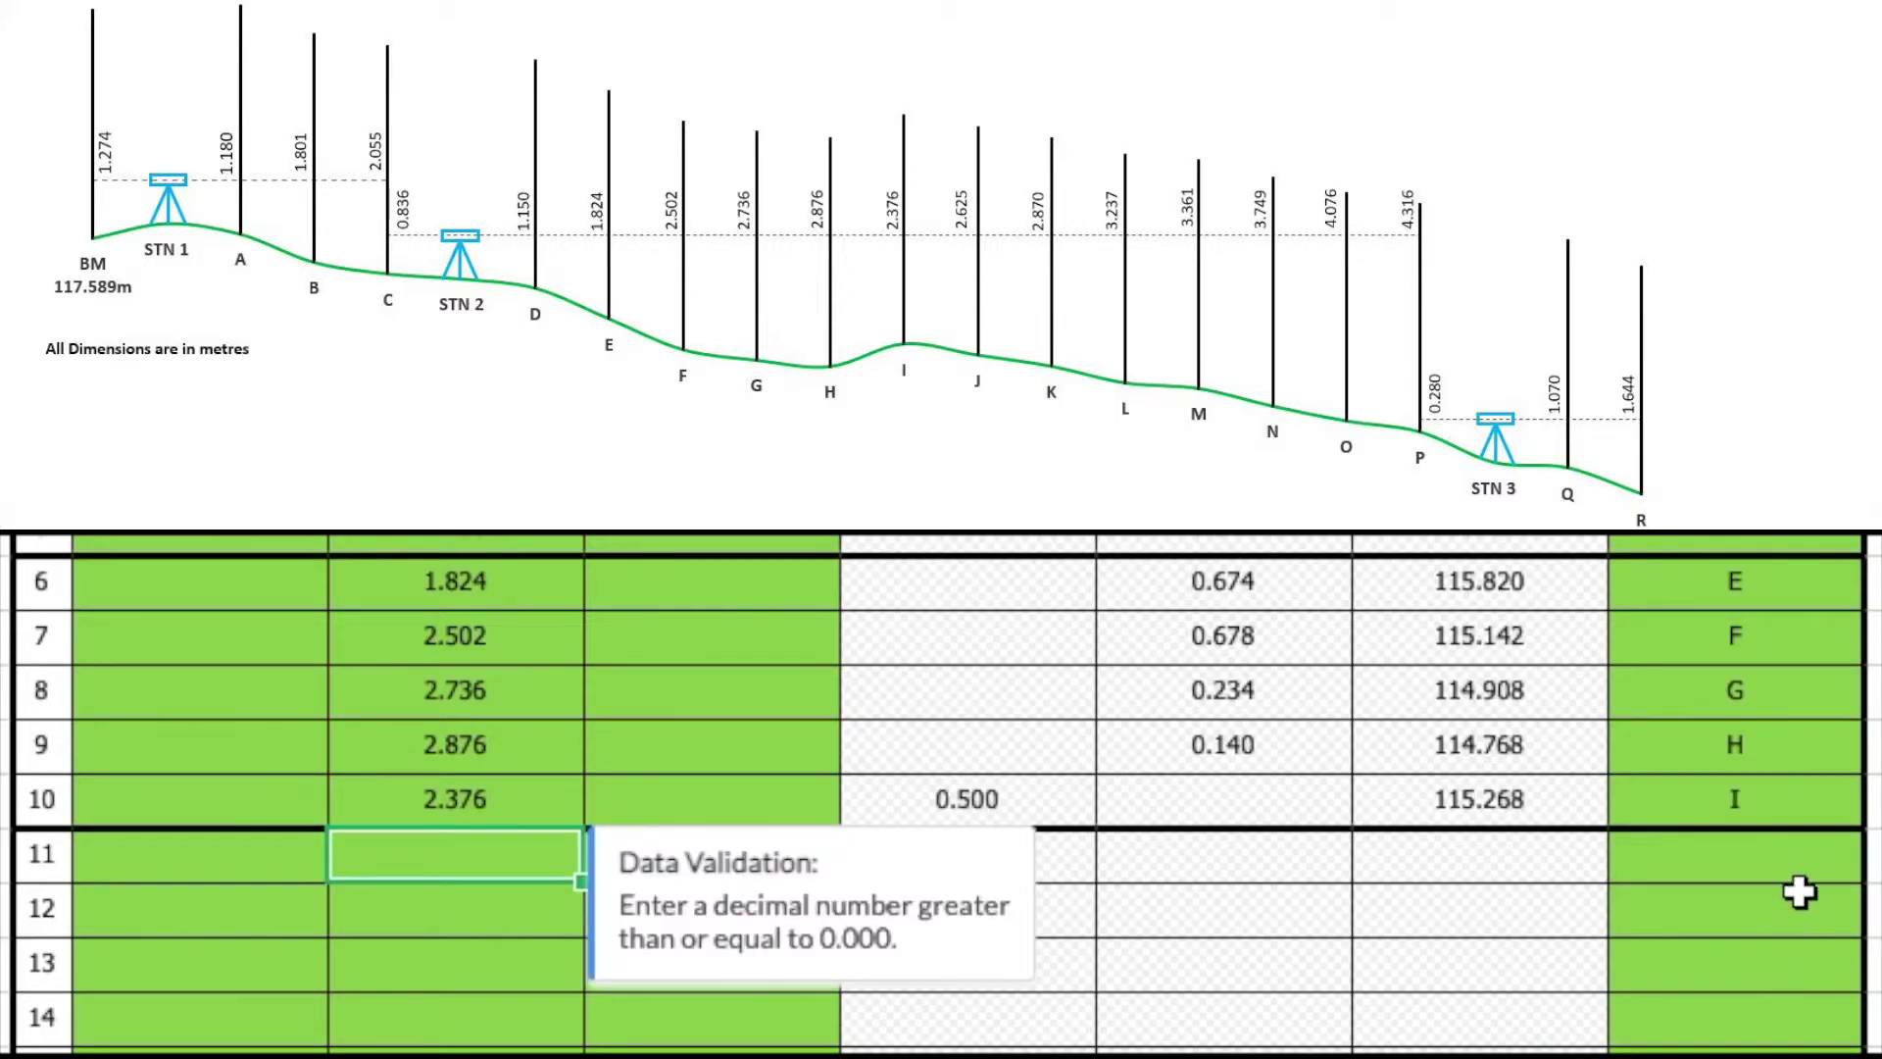
# Step: Fill in row 11 with the remark J and an IS reading of 2.625
pyautogui.click(1793, 865)
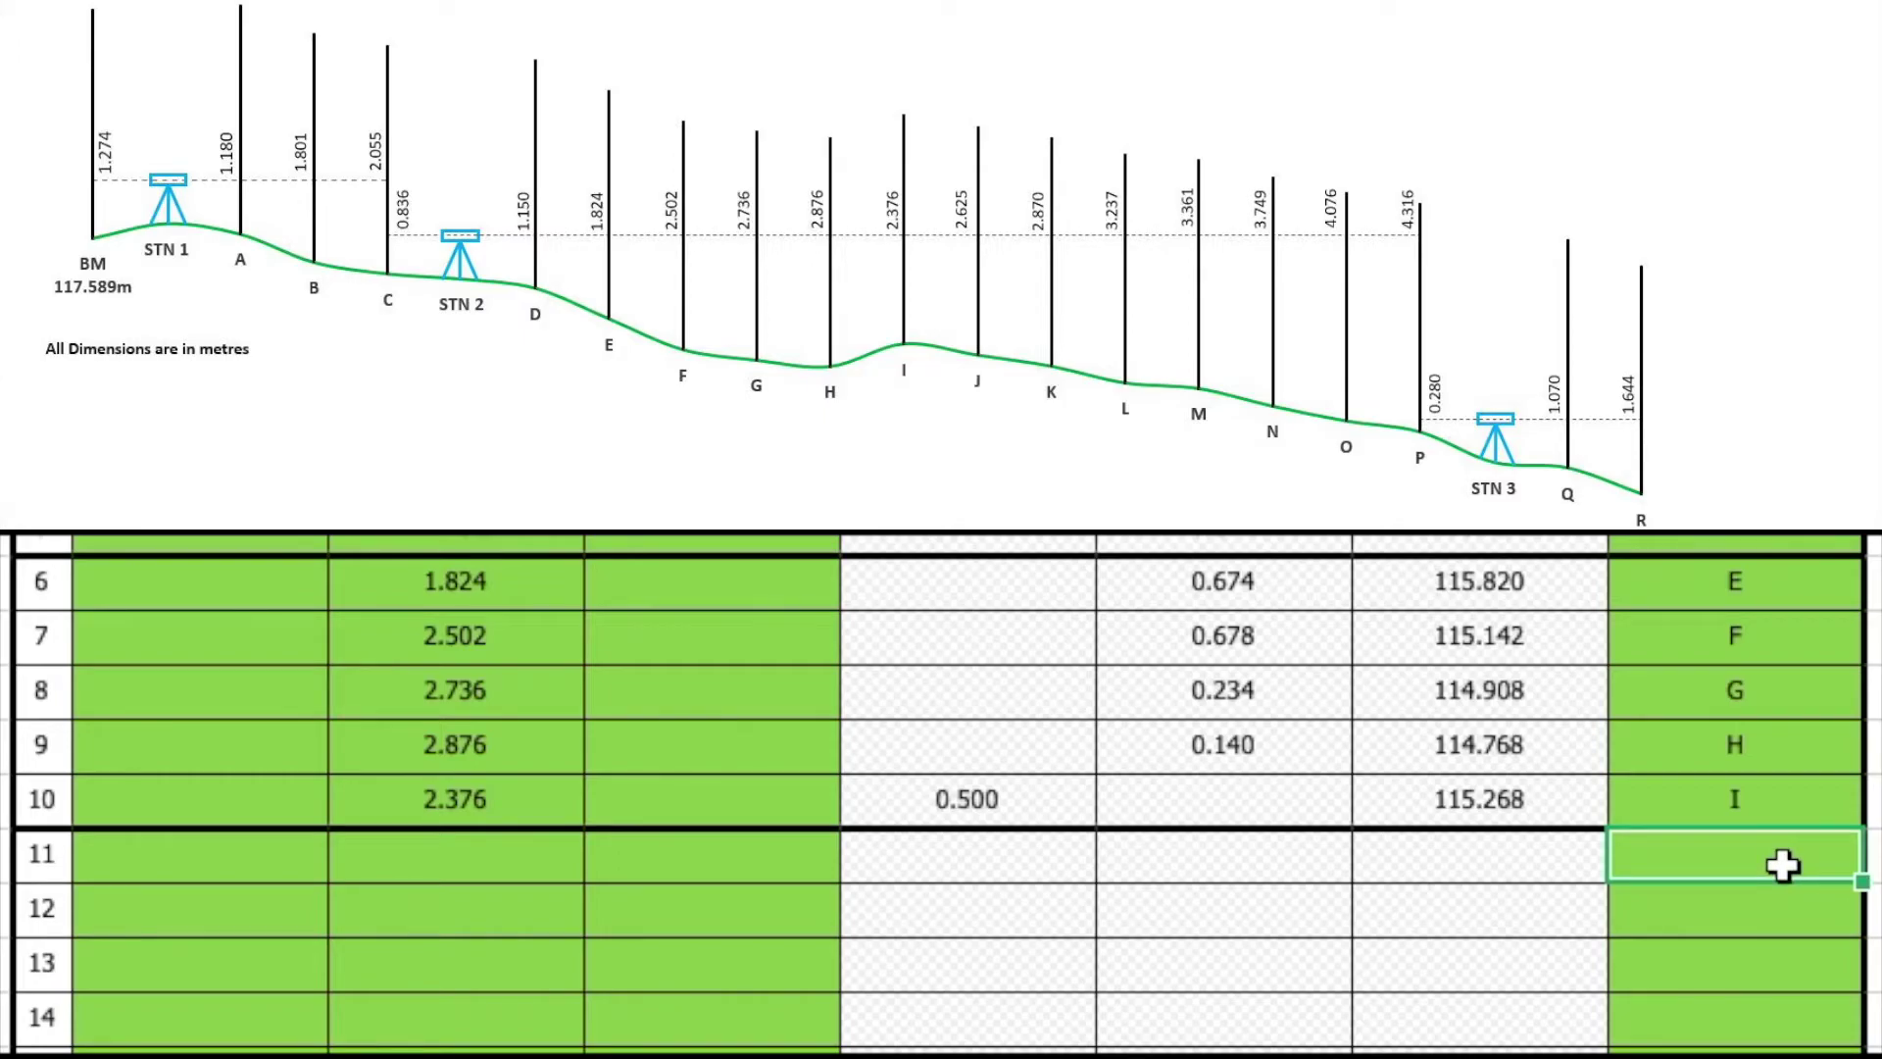
pyautogui.write('J')
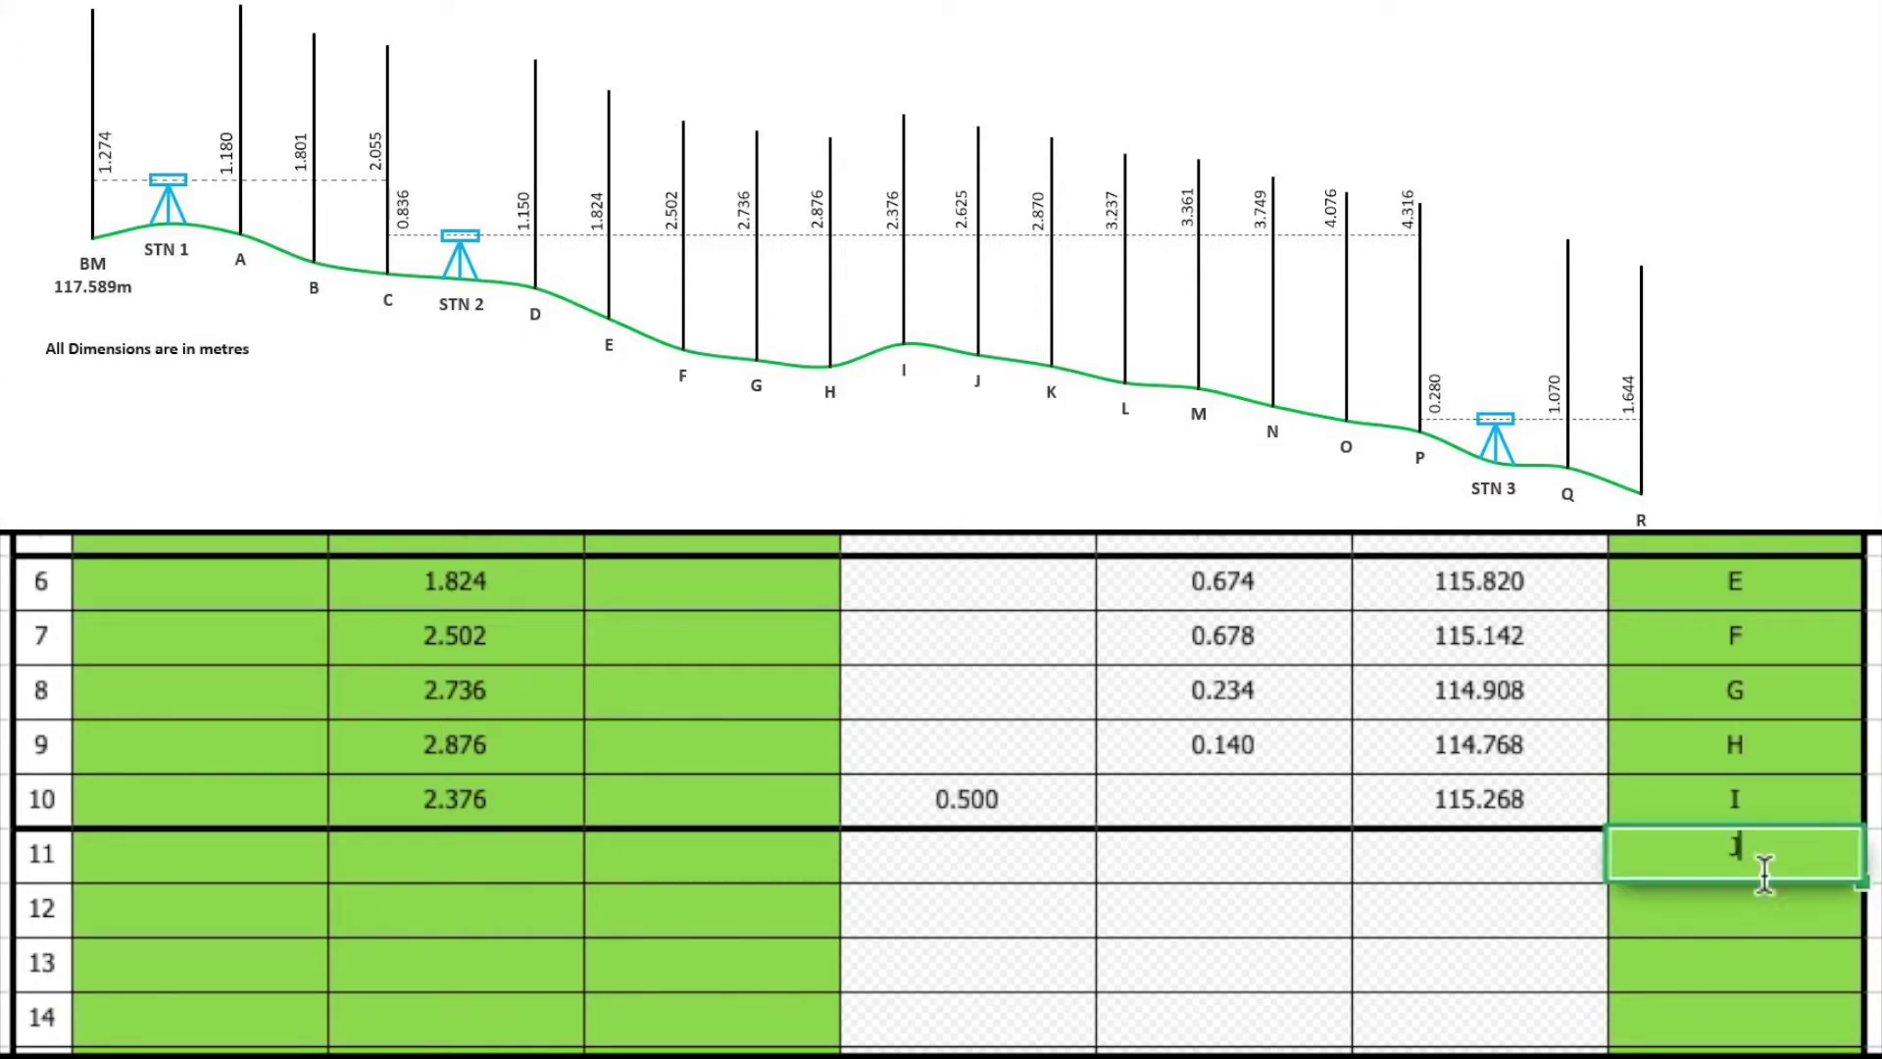
pyautogui.click(432, 839)
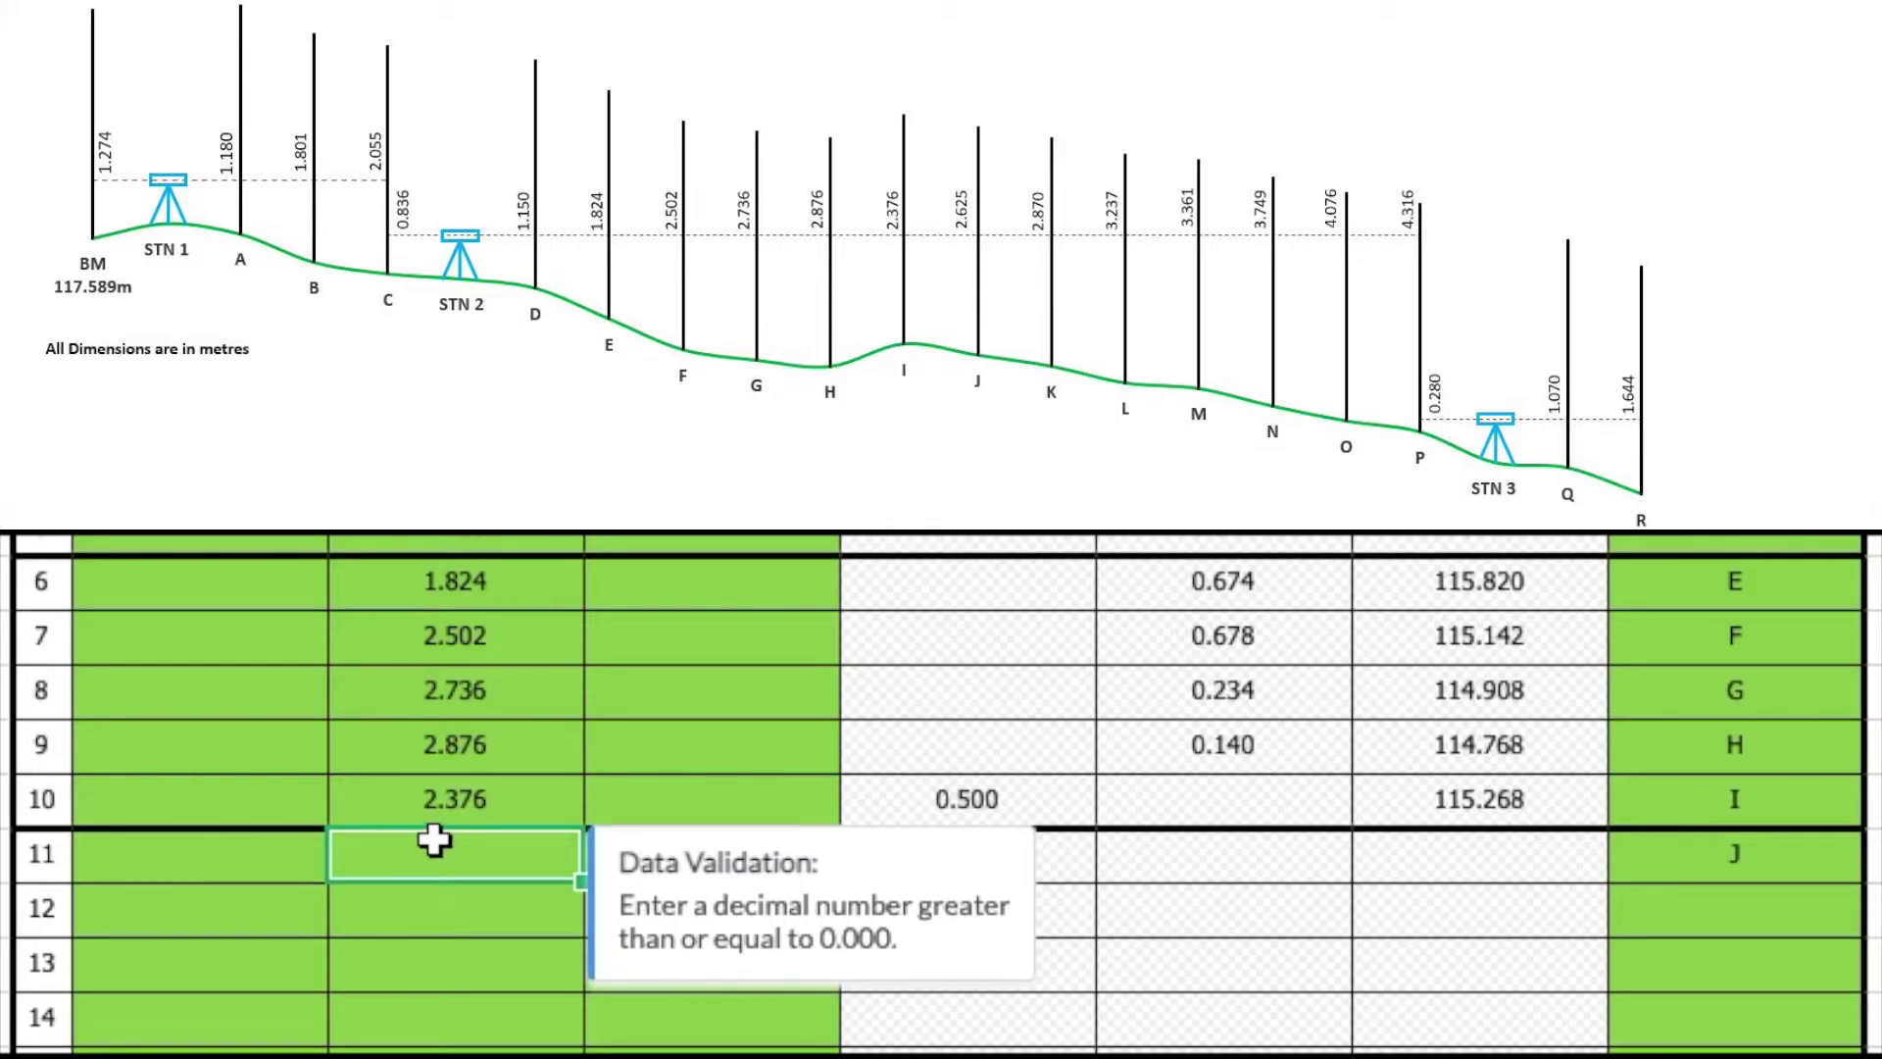
pyautogui.write('2')
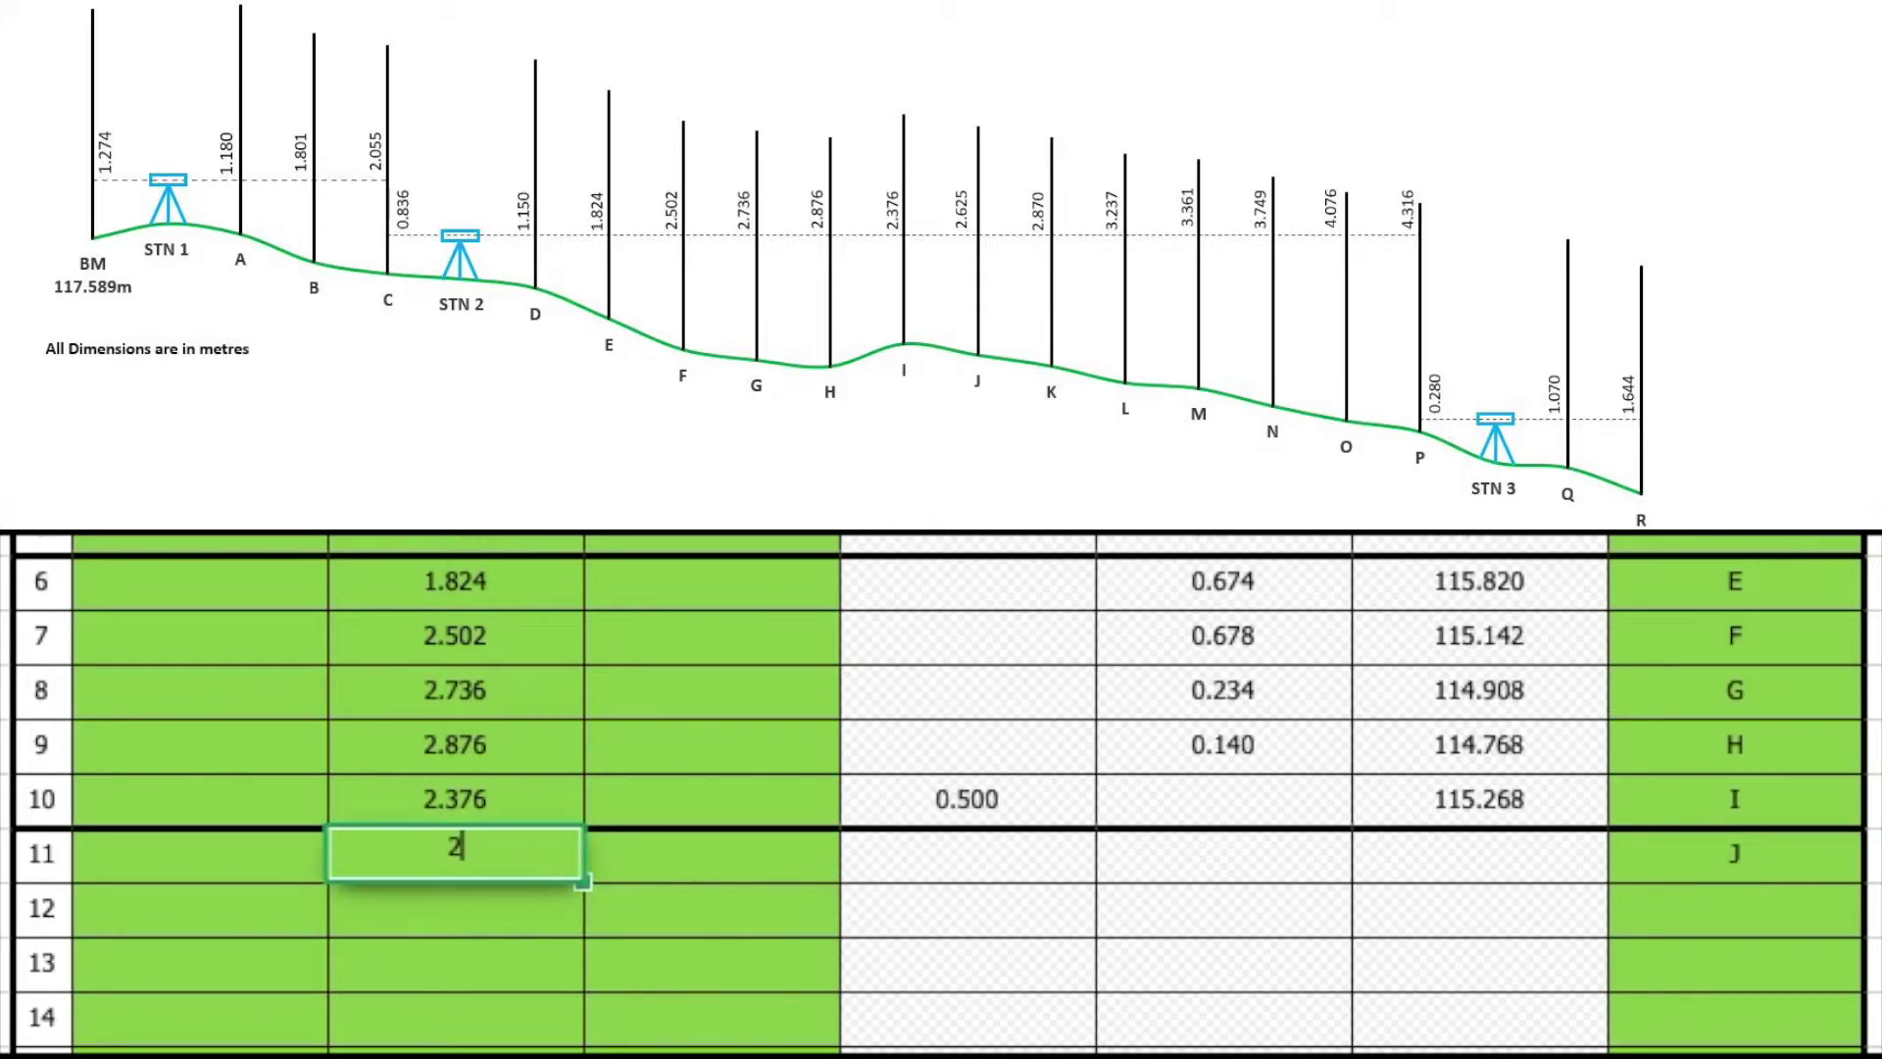
pyautogui.write('.625')
pyautogui.press('Return')
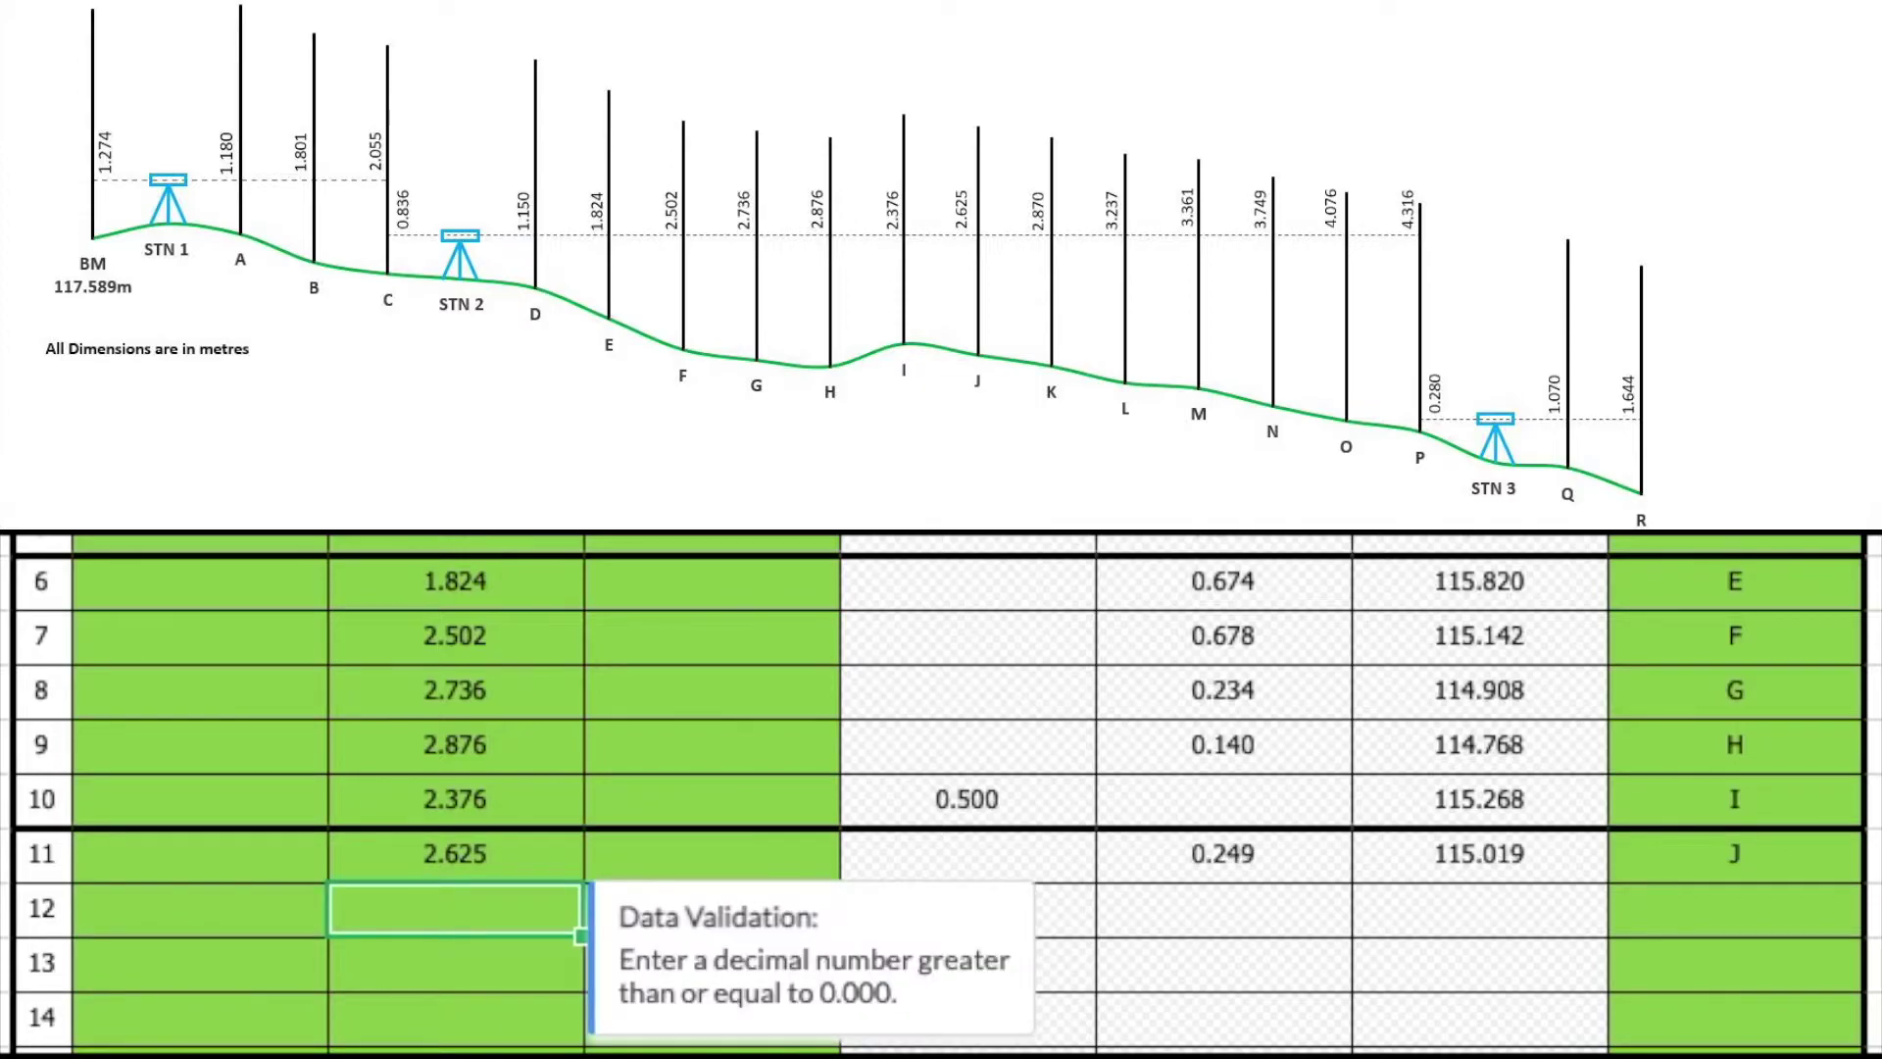
# Step: Fill in row 12 with the remark K and an IS reading of 2.870
pyautogui.click(1716, 899)
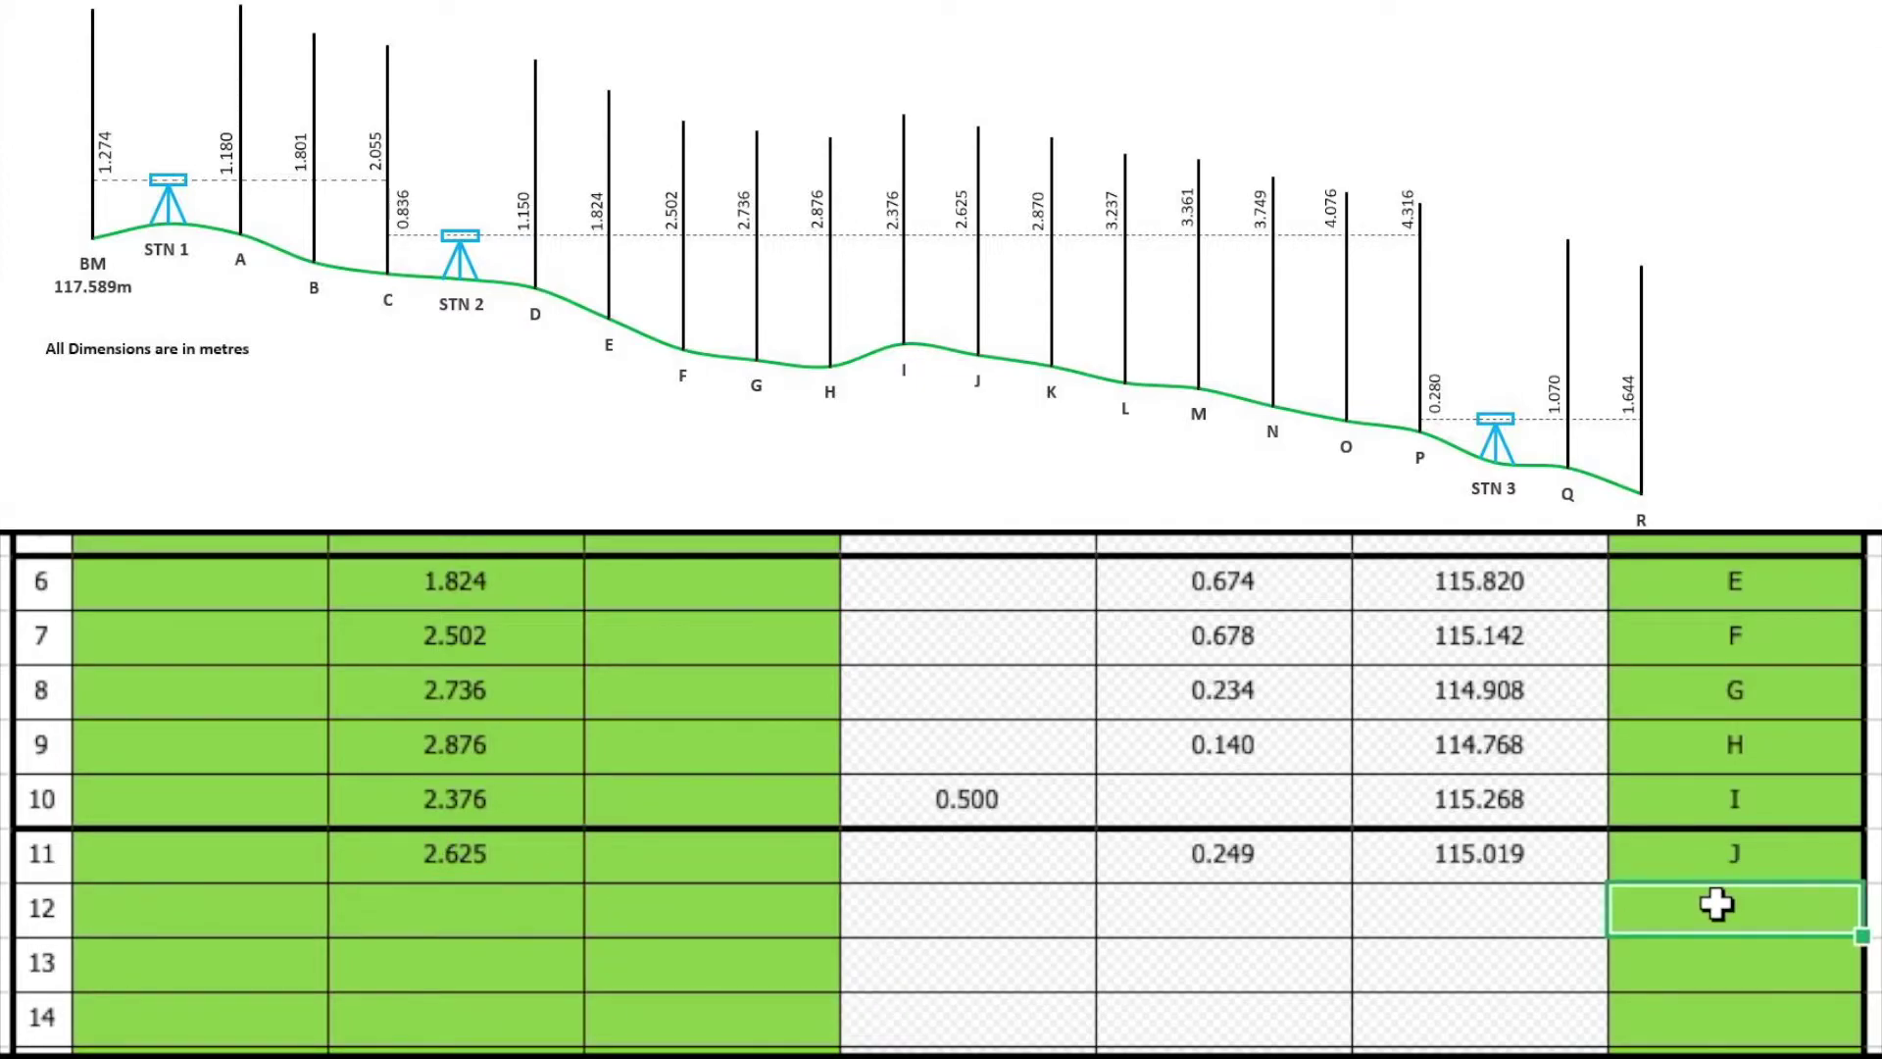
pyautogui.write('K')
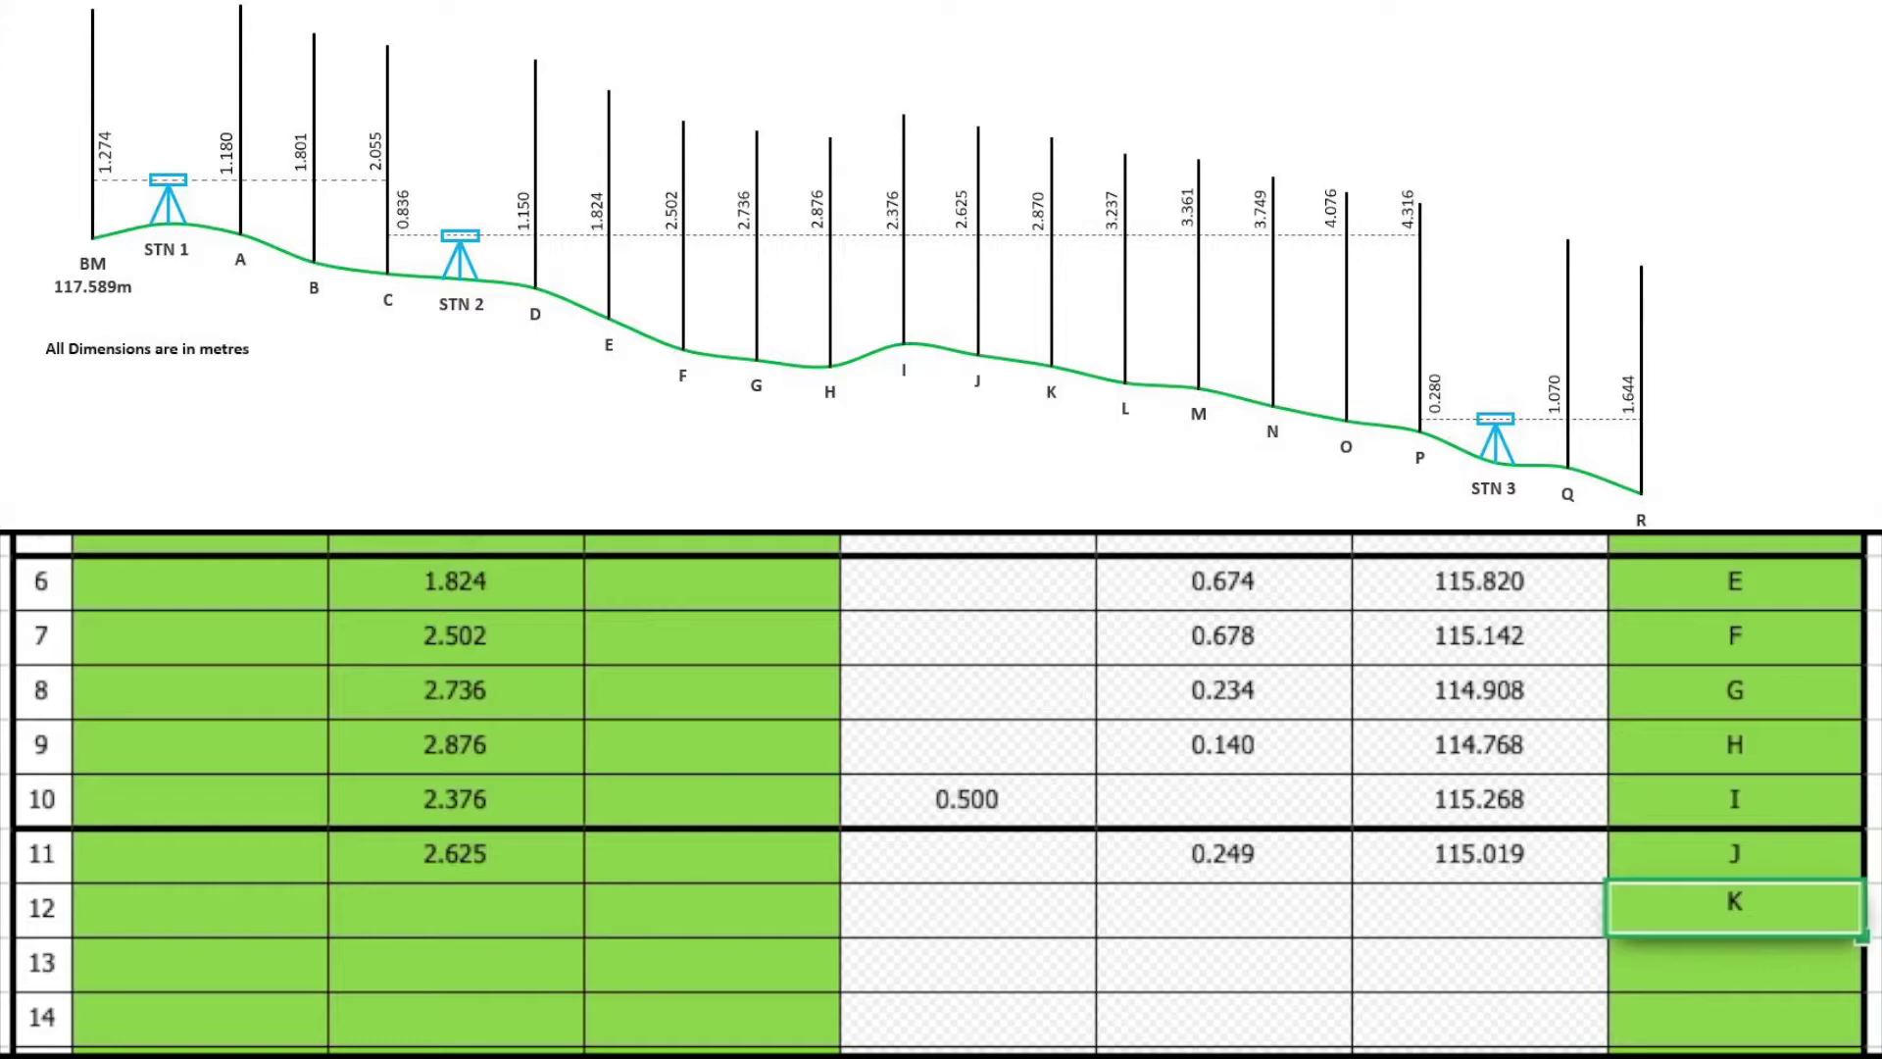
pyautogui.click(495, 914)
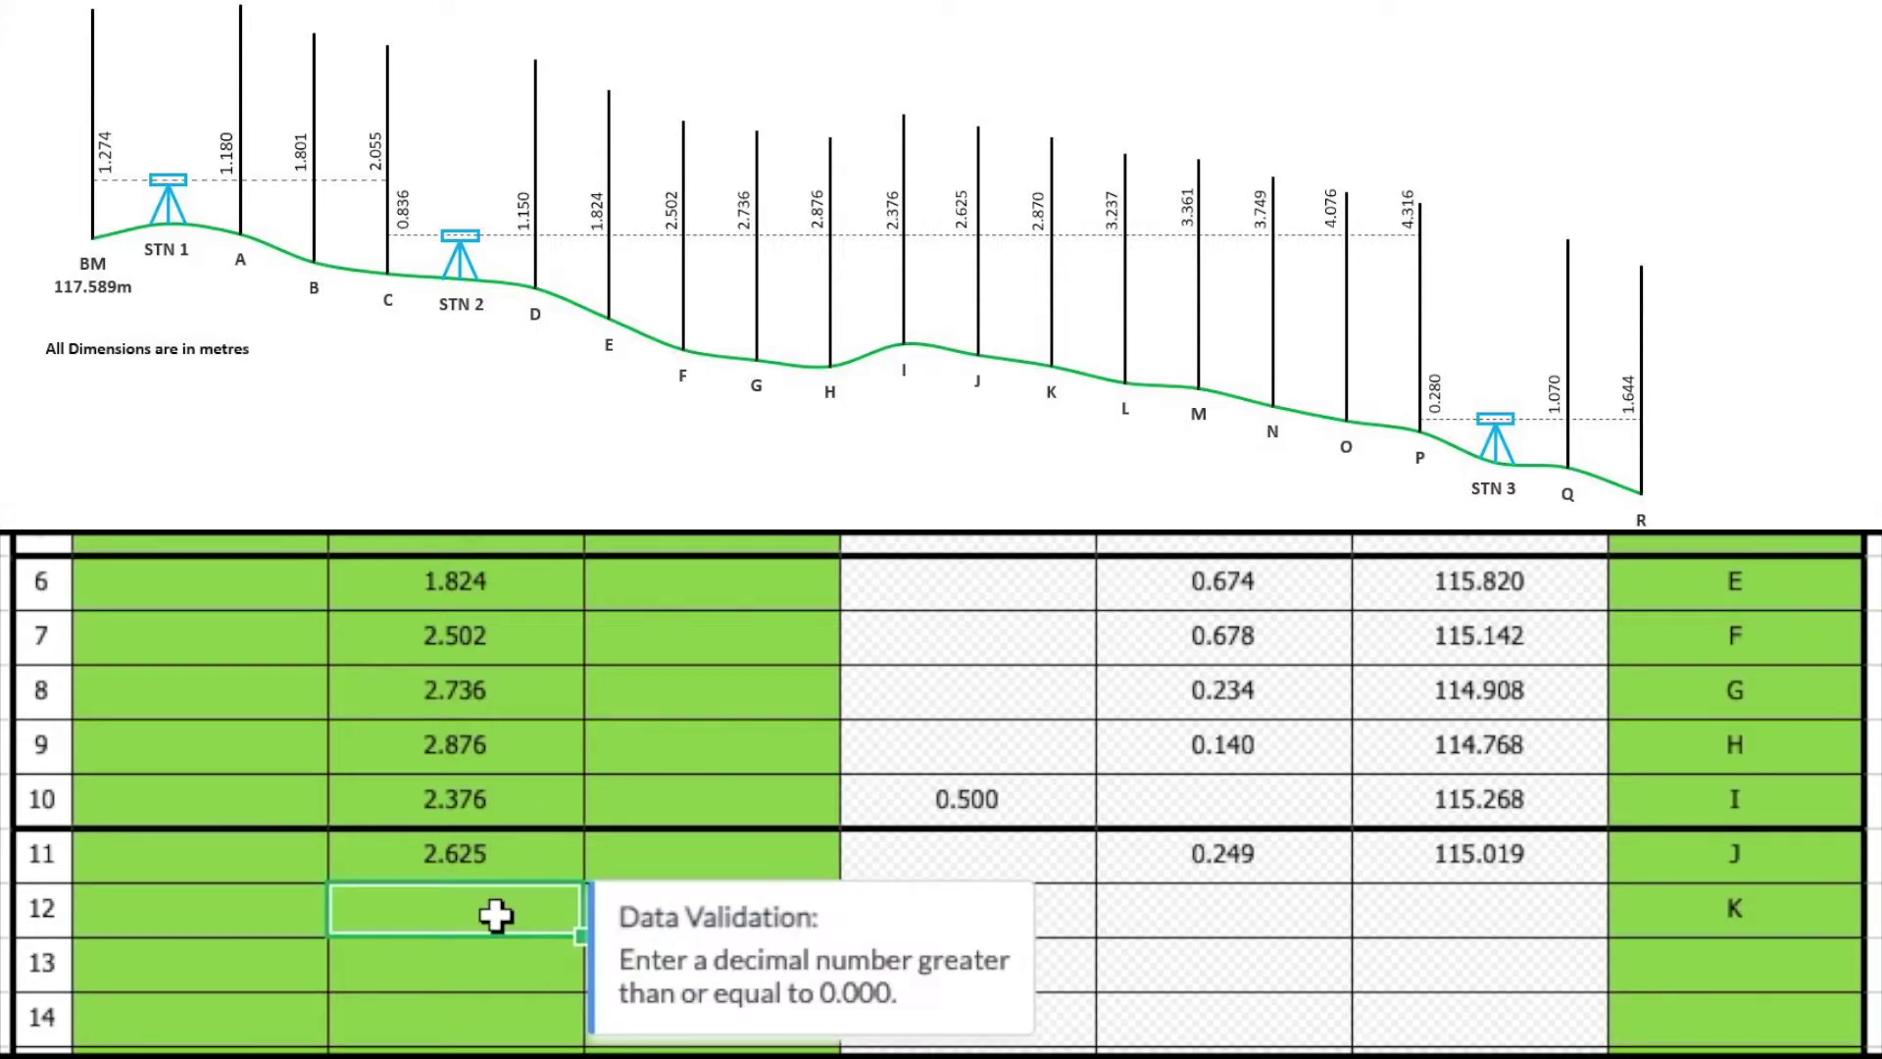
pyautogui.write('2')
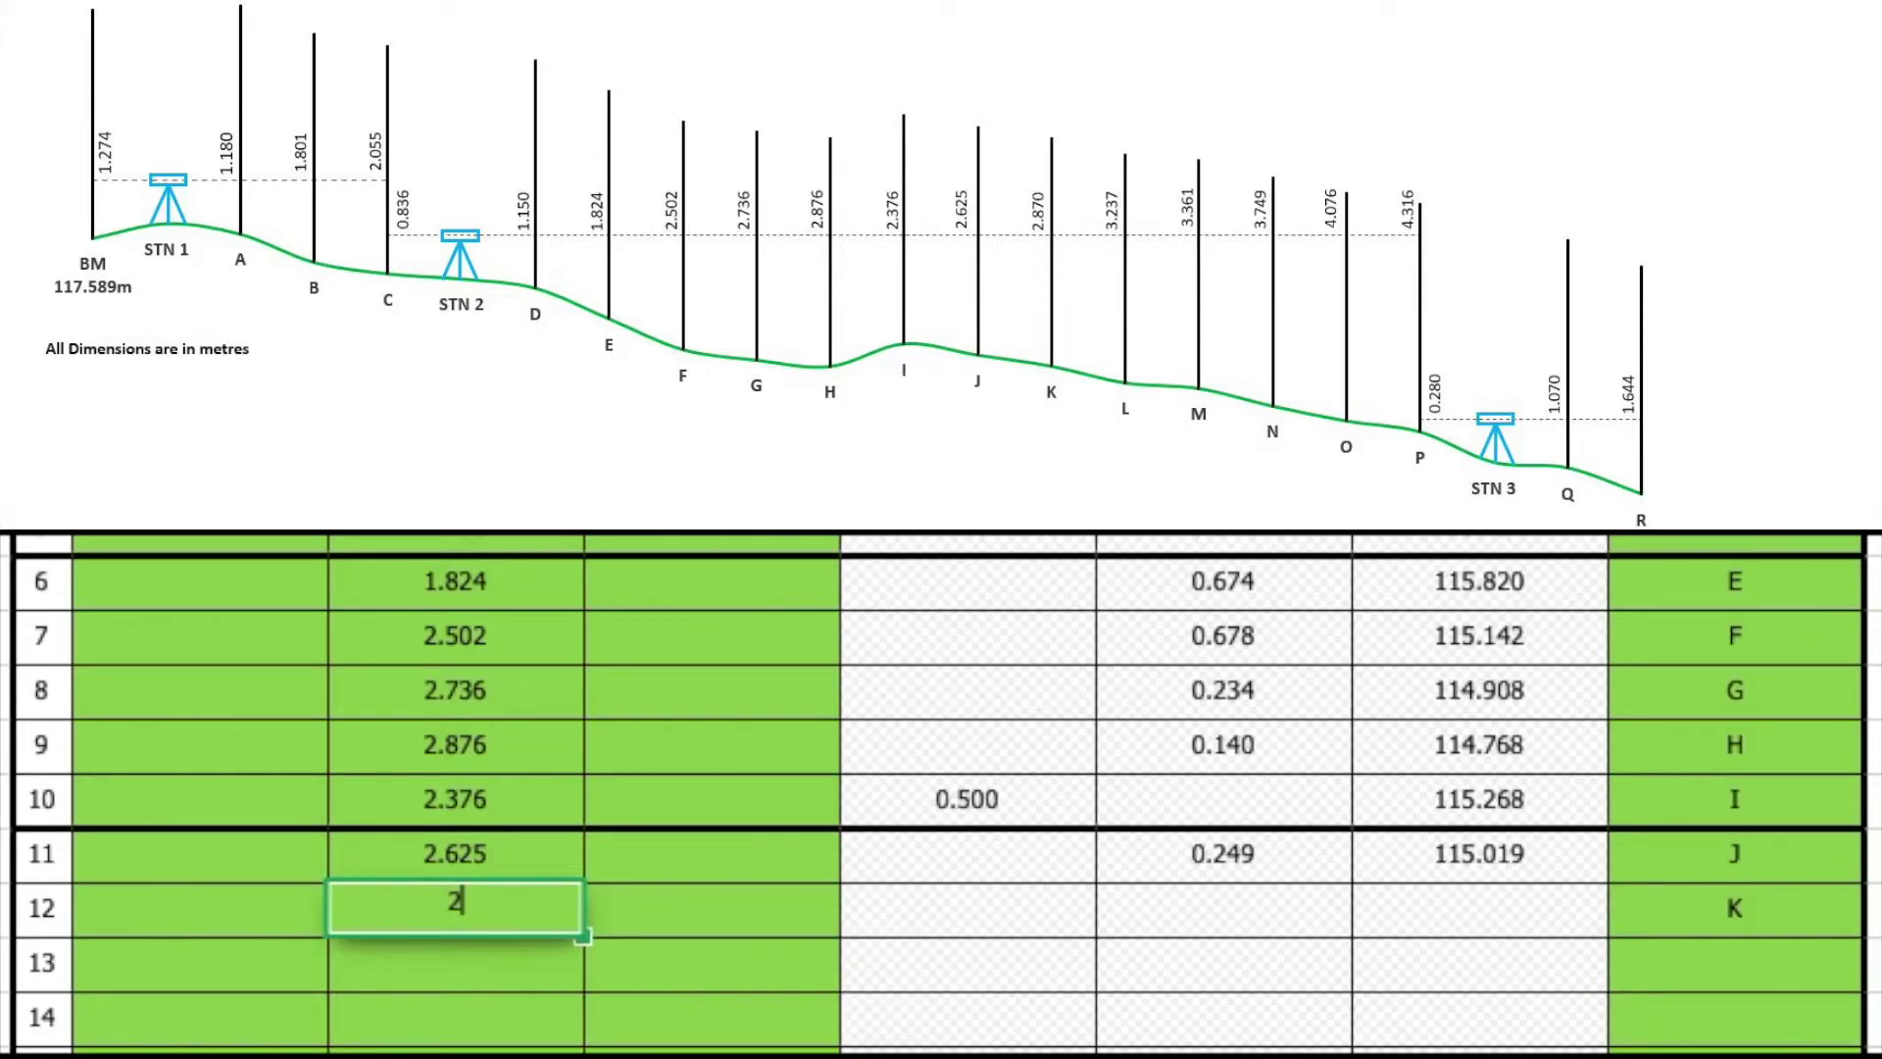
pyautogui.write('.870')
pyautogui.press('Return')
# Step: Fill in row 13 with the remark L and an IS reading of 3.237
pyautogui.click(1796, 973)
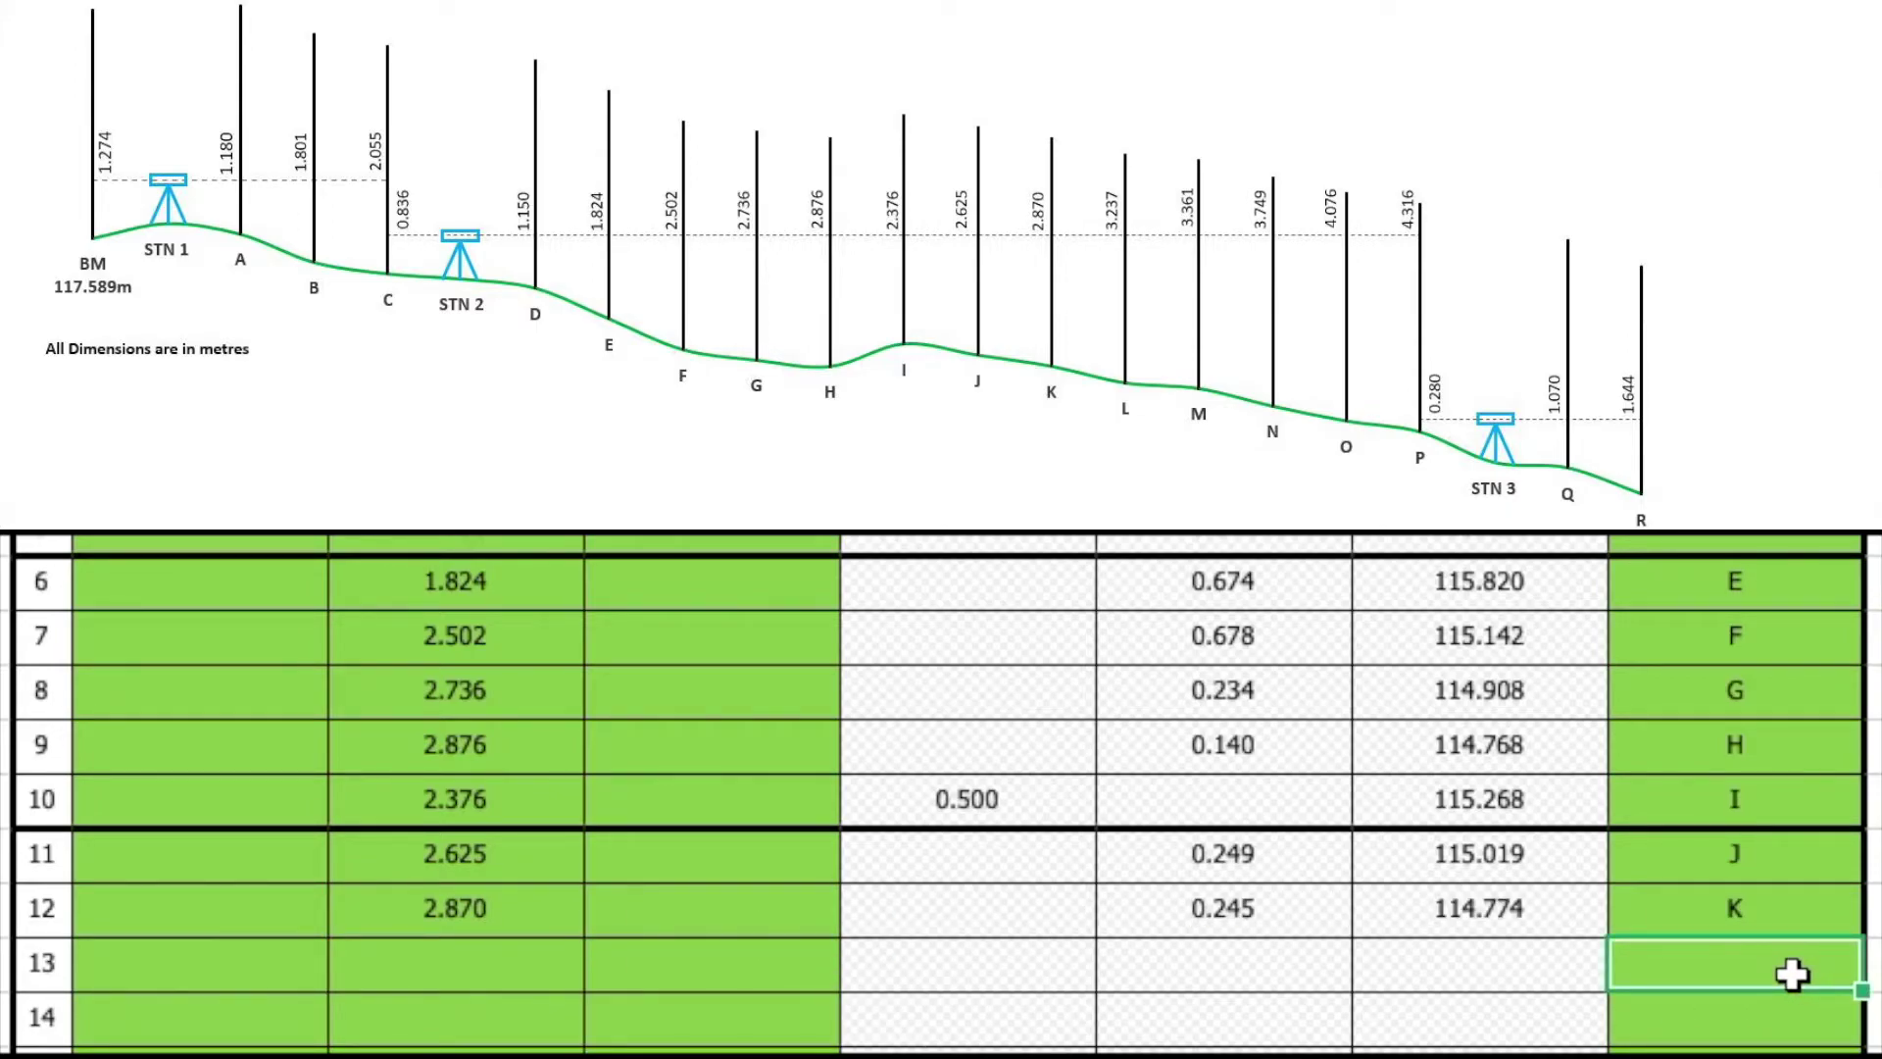
pyautogui.write('L')
pyautogui.press('Return')
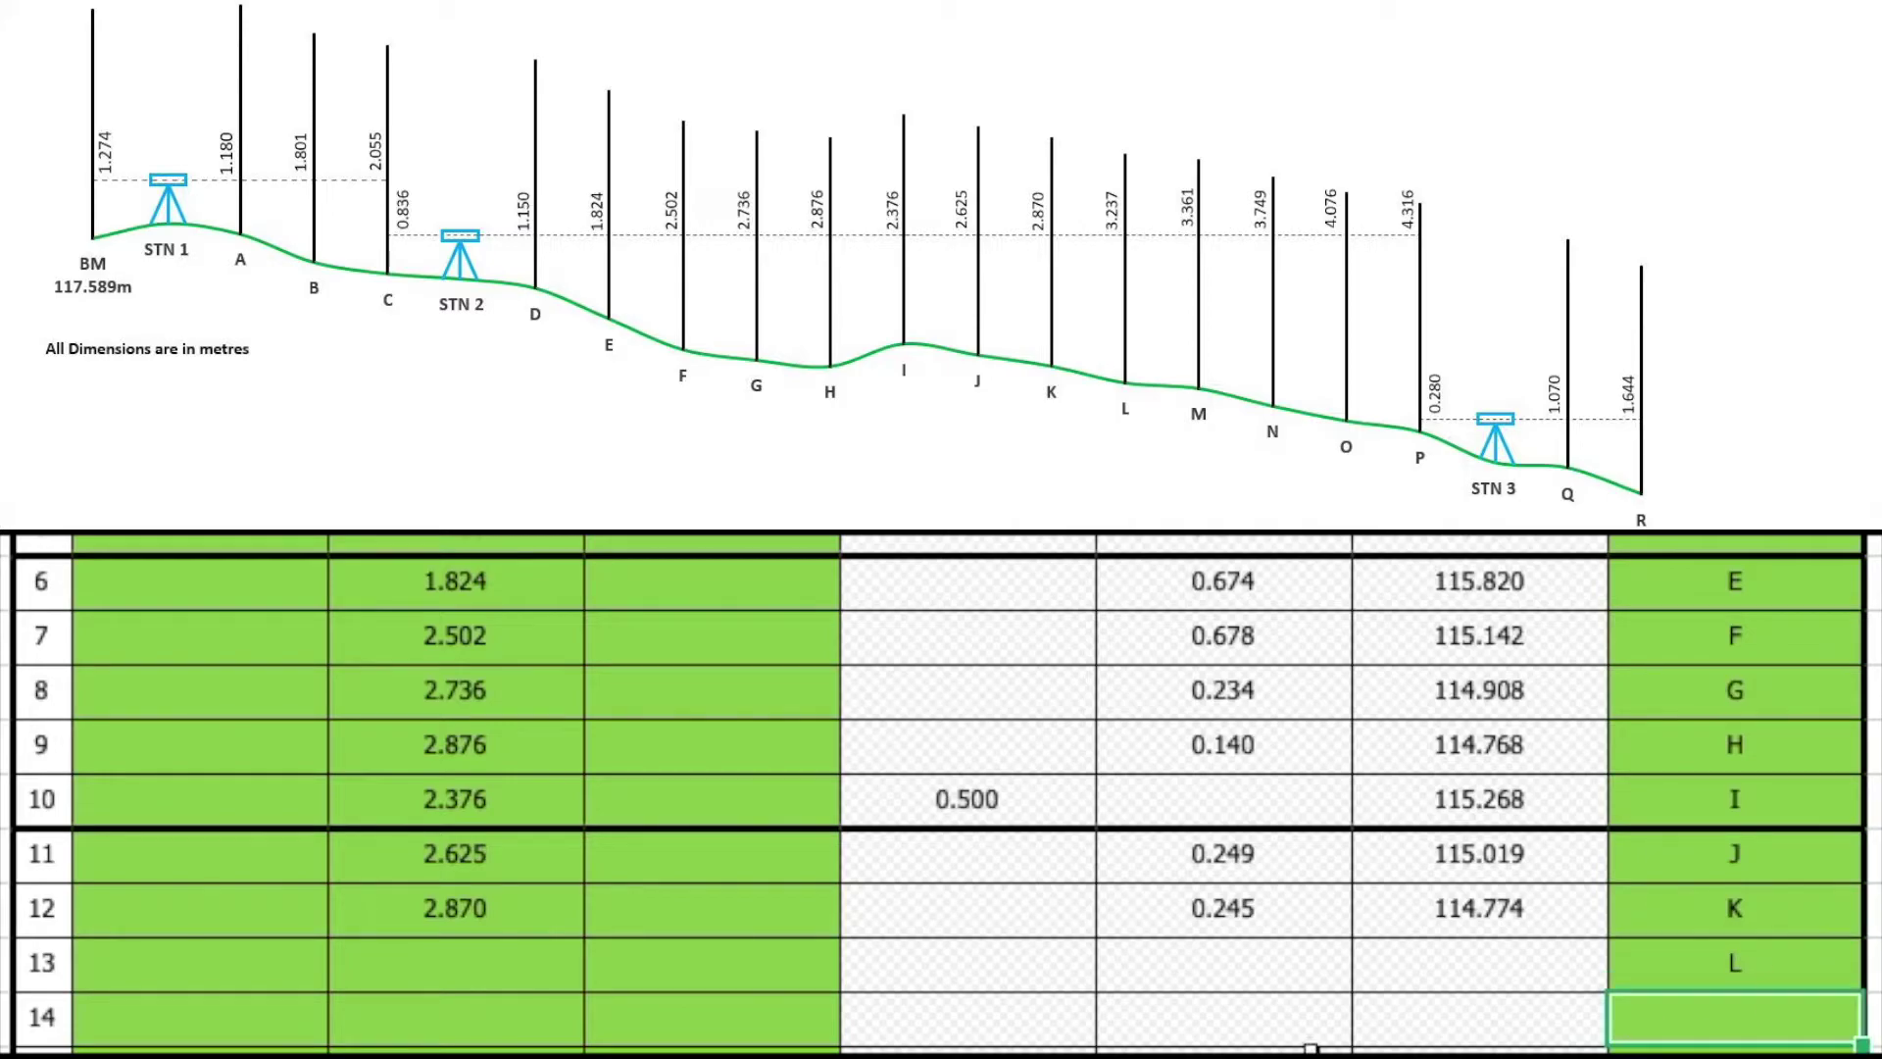
pyautogui.click(453, 965)
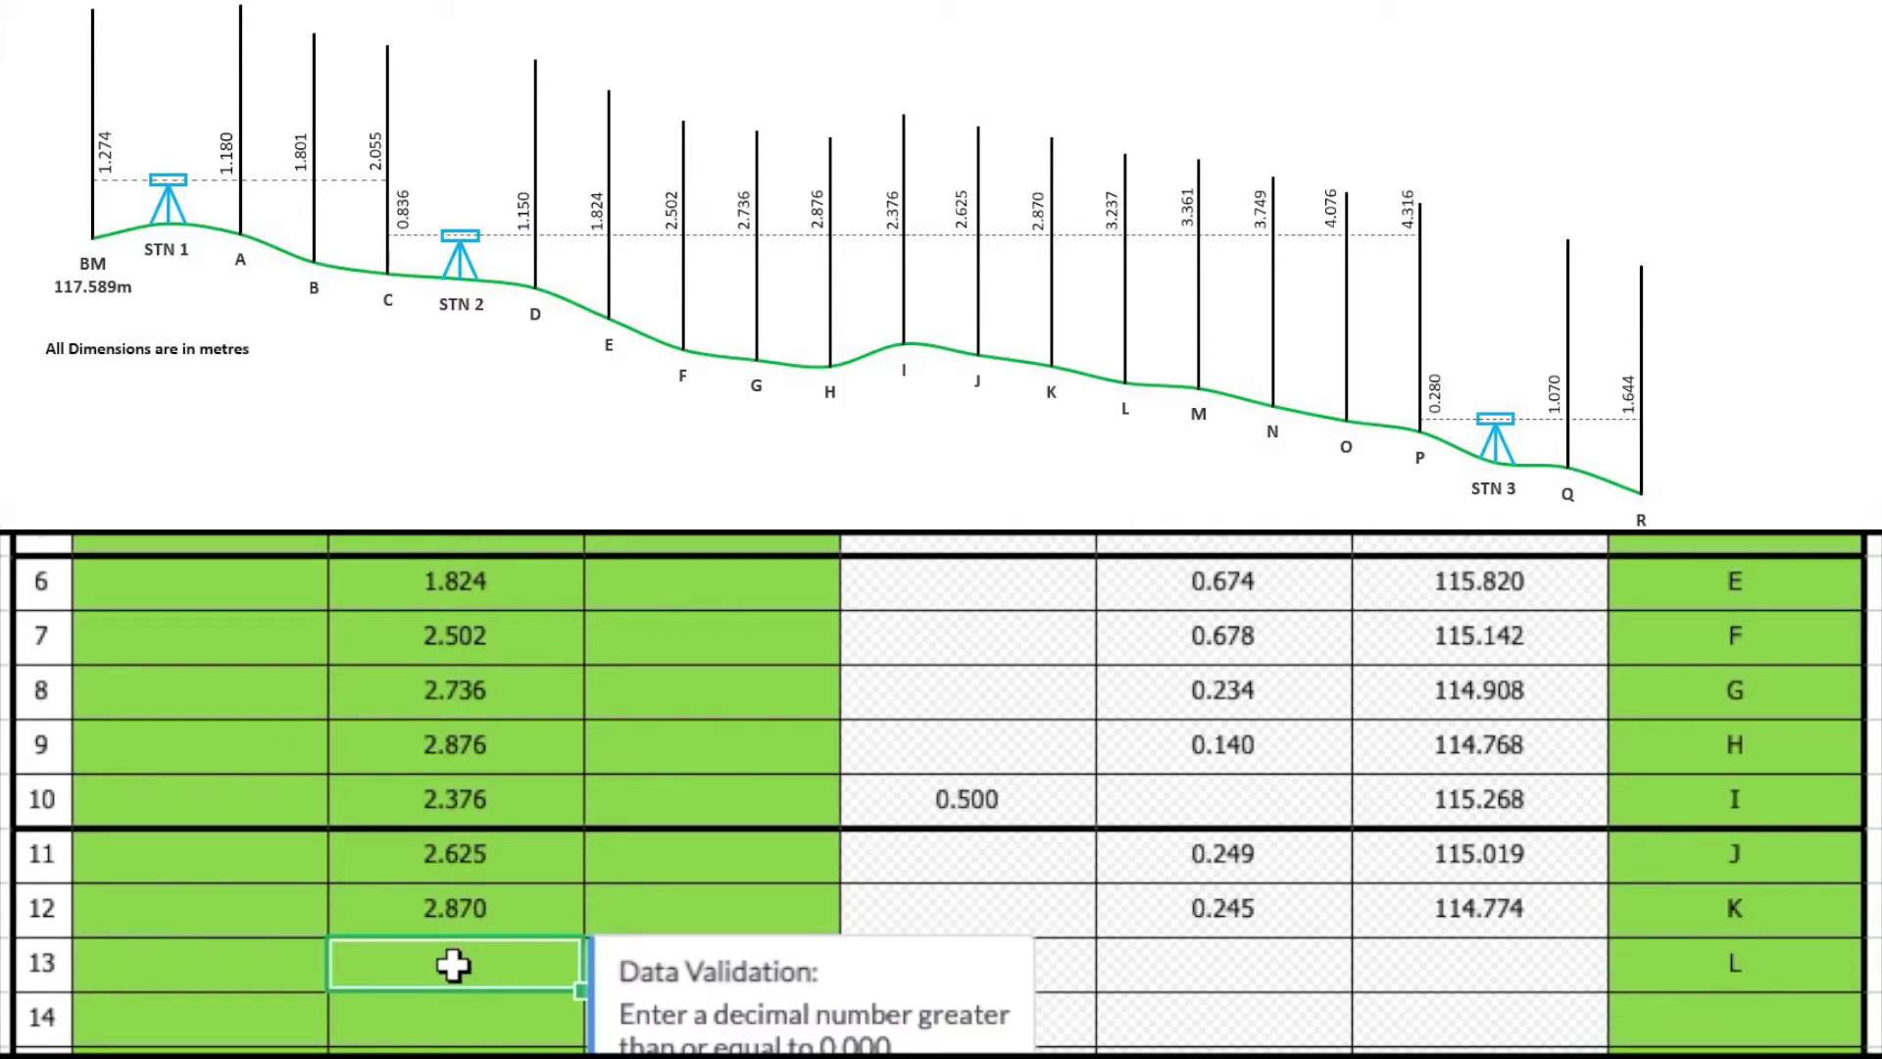
pyautogui.write('3.23')
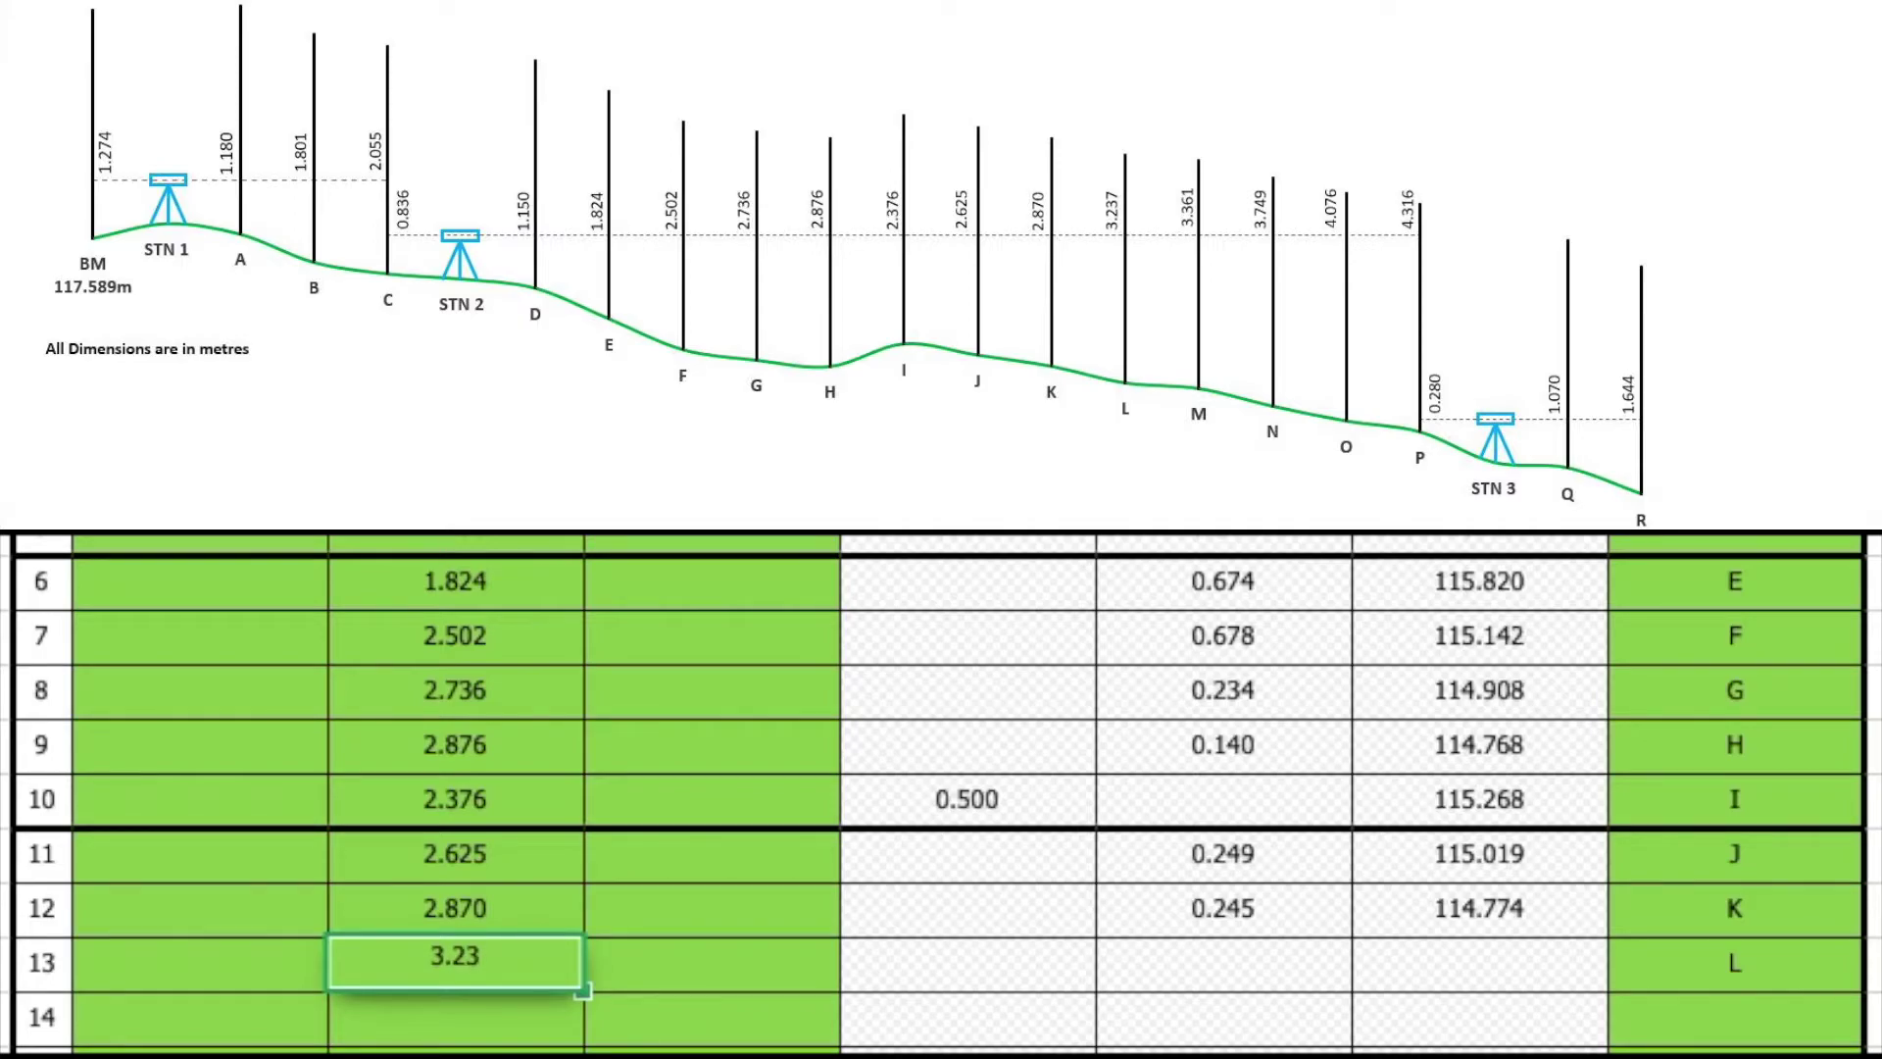
pyautogui.write('7')
pyautogui.press('Return')
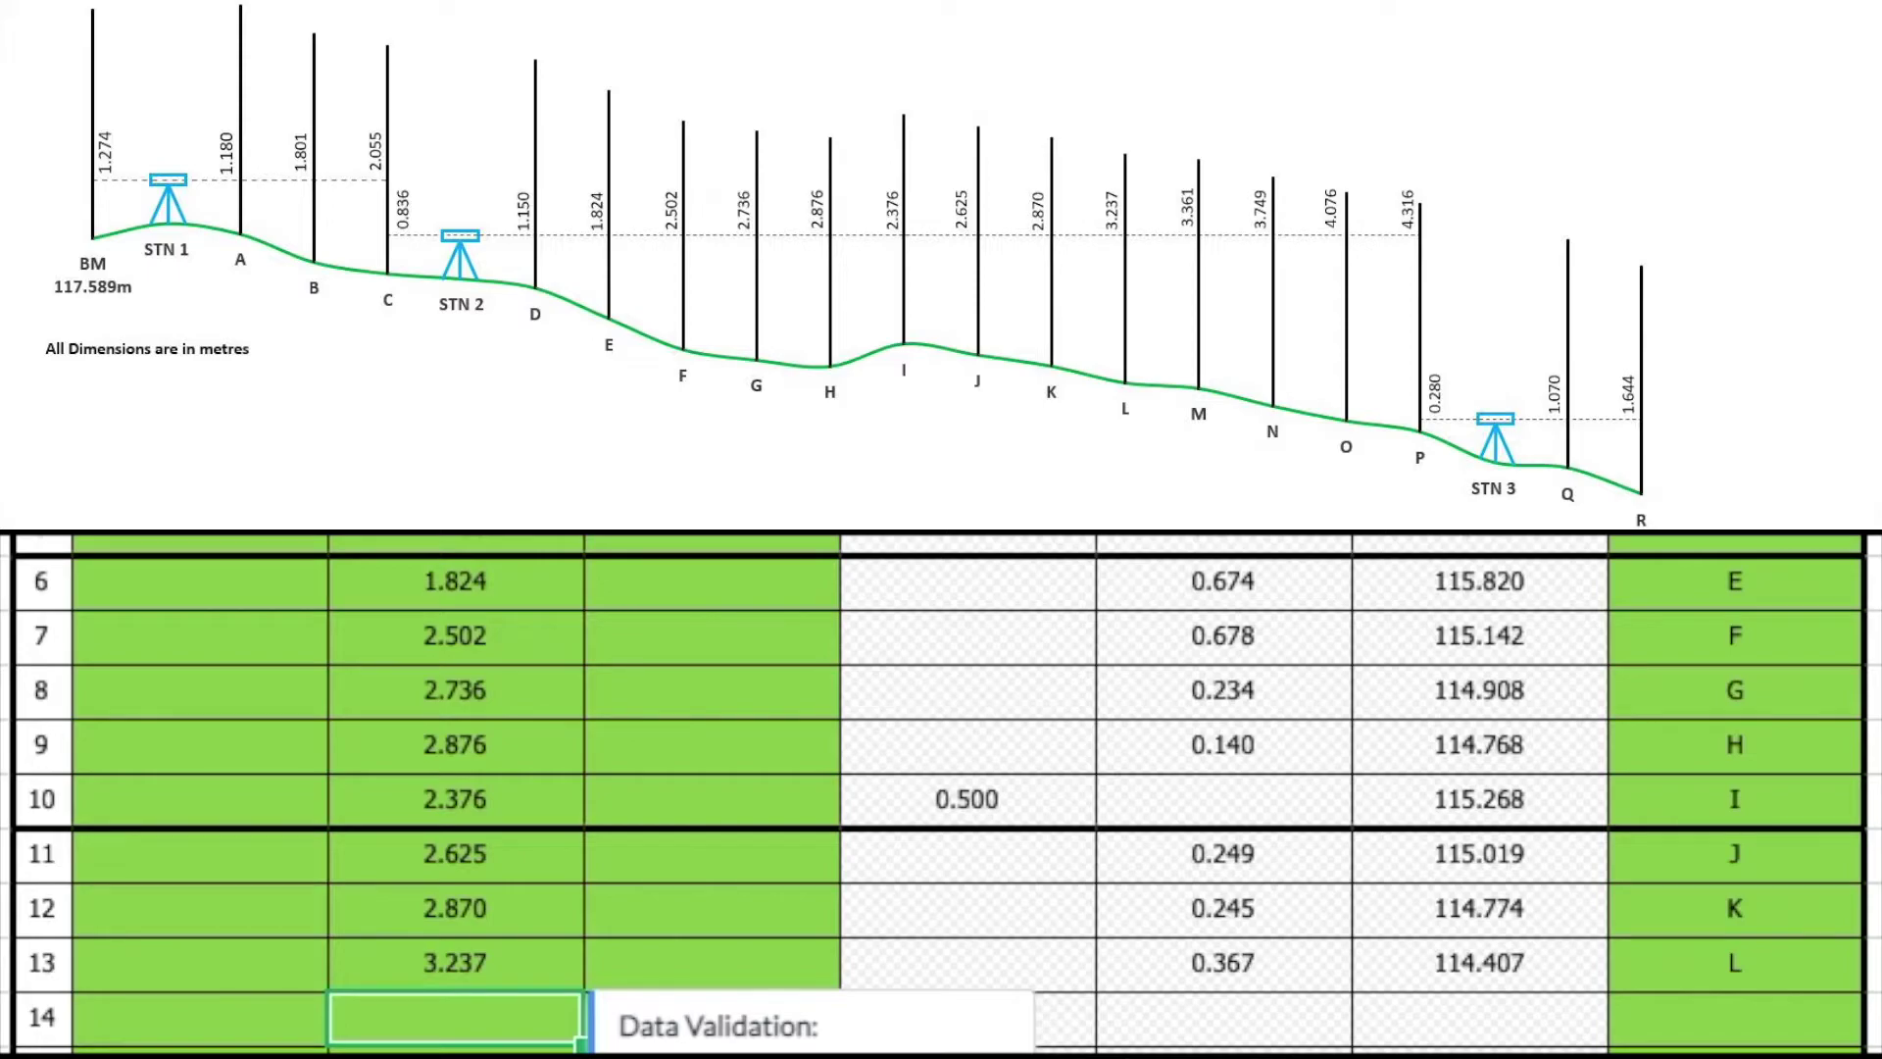
# Step: Fill in row 14 with the remark M and an IS reading of 3.361
pyautogui.click(1740, 1015)
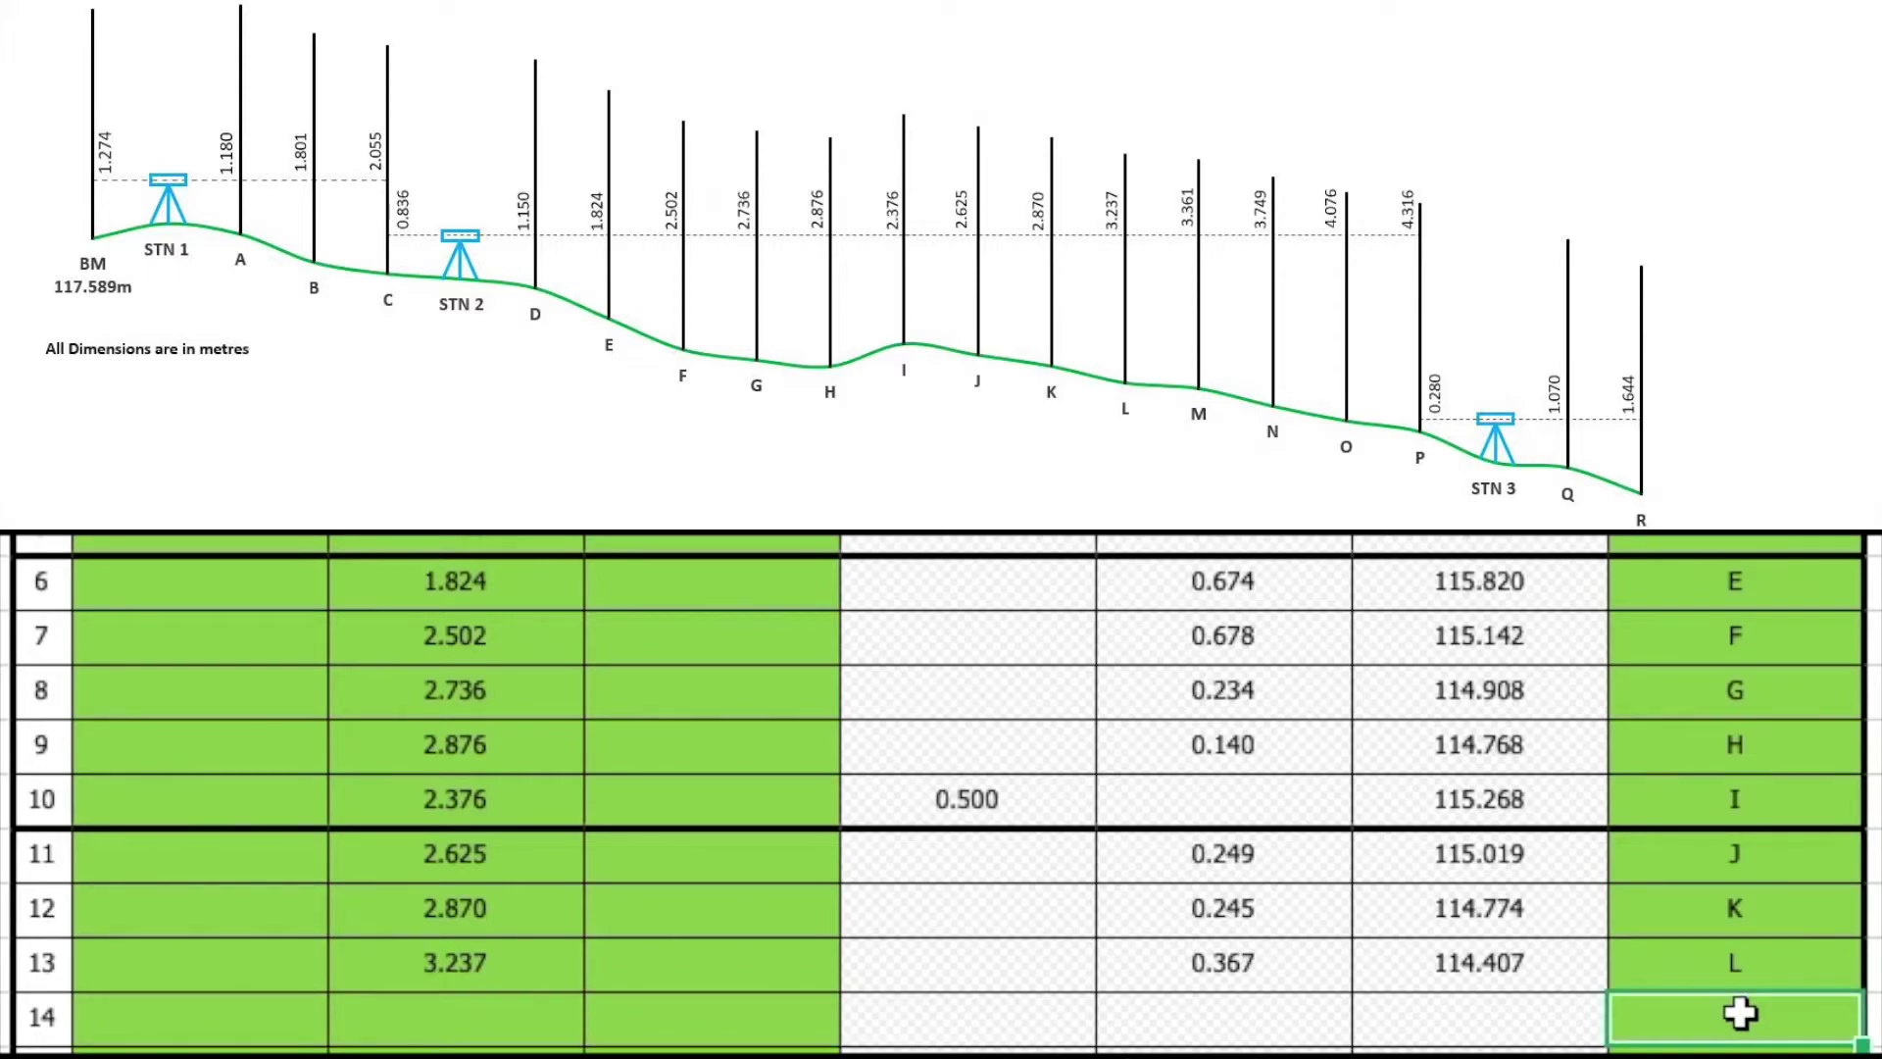
pyautogui.write('M')
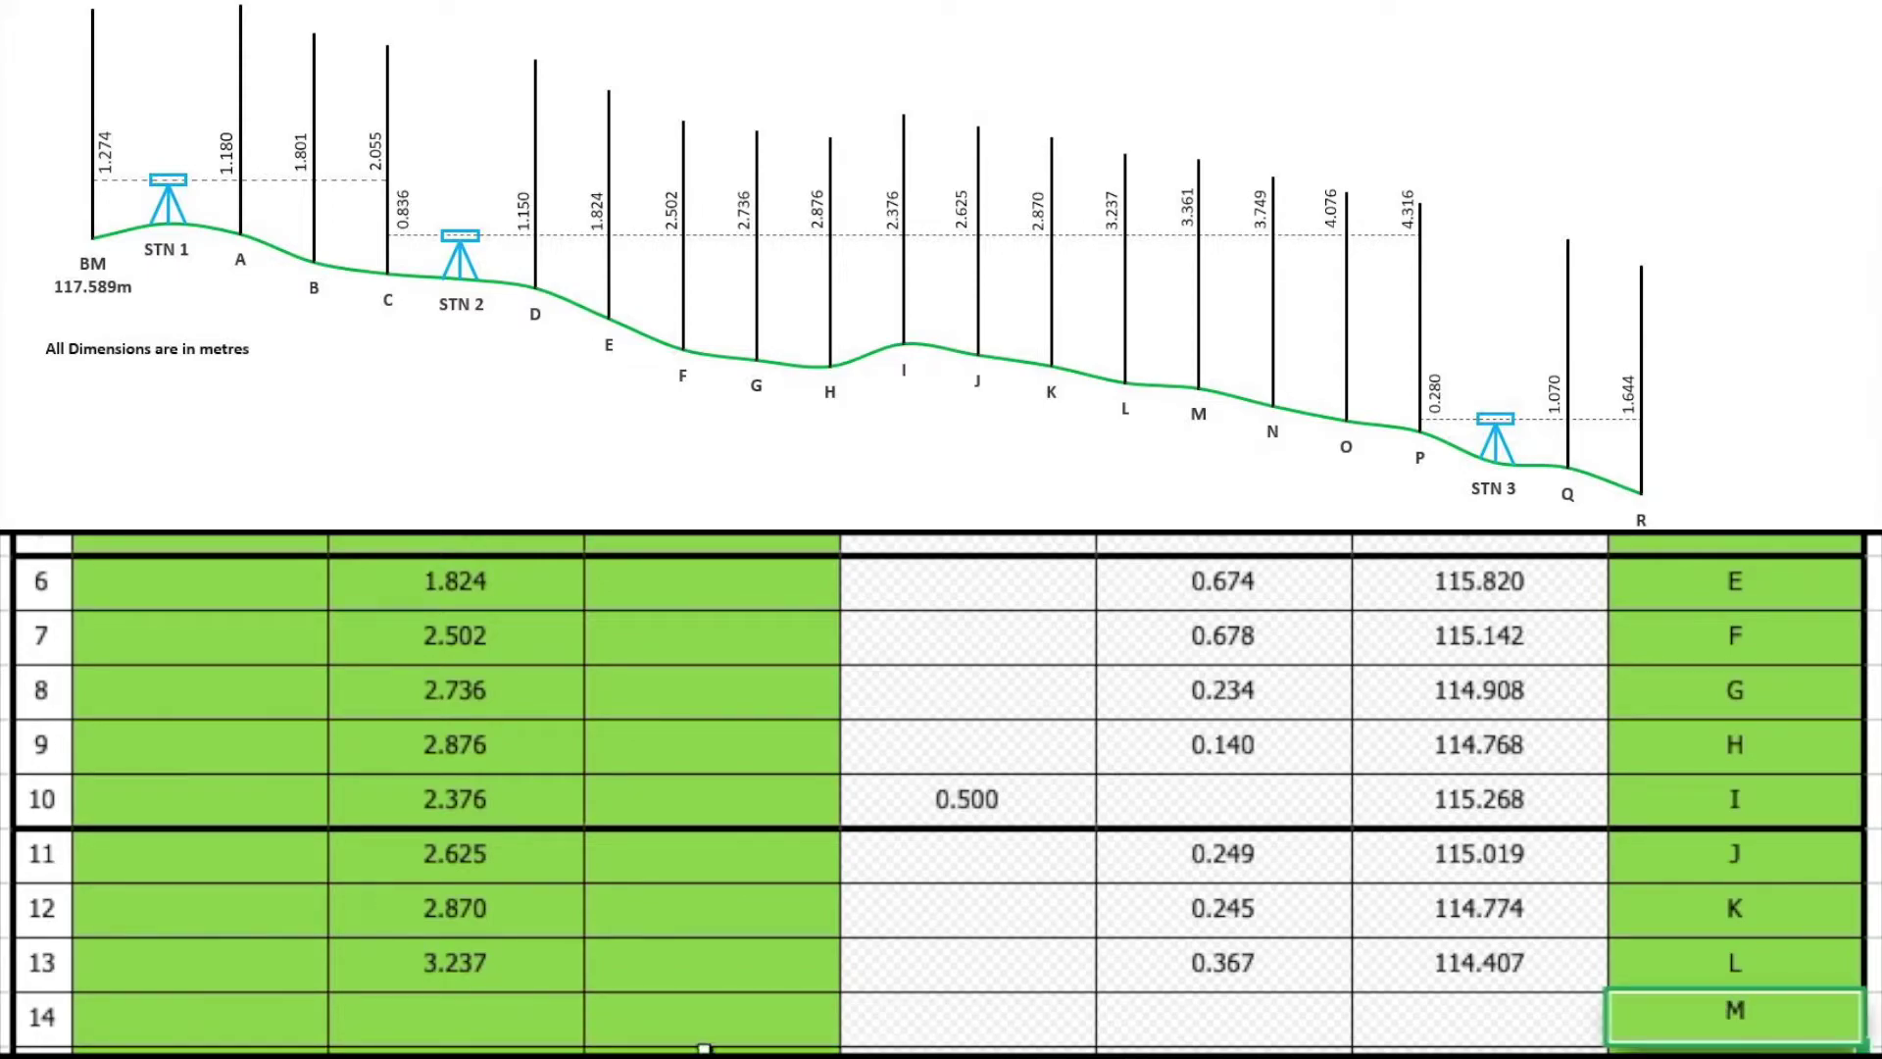
pyautogui.click(504, 1021)
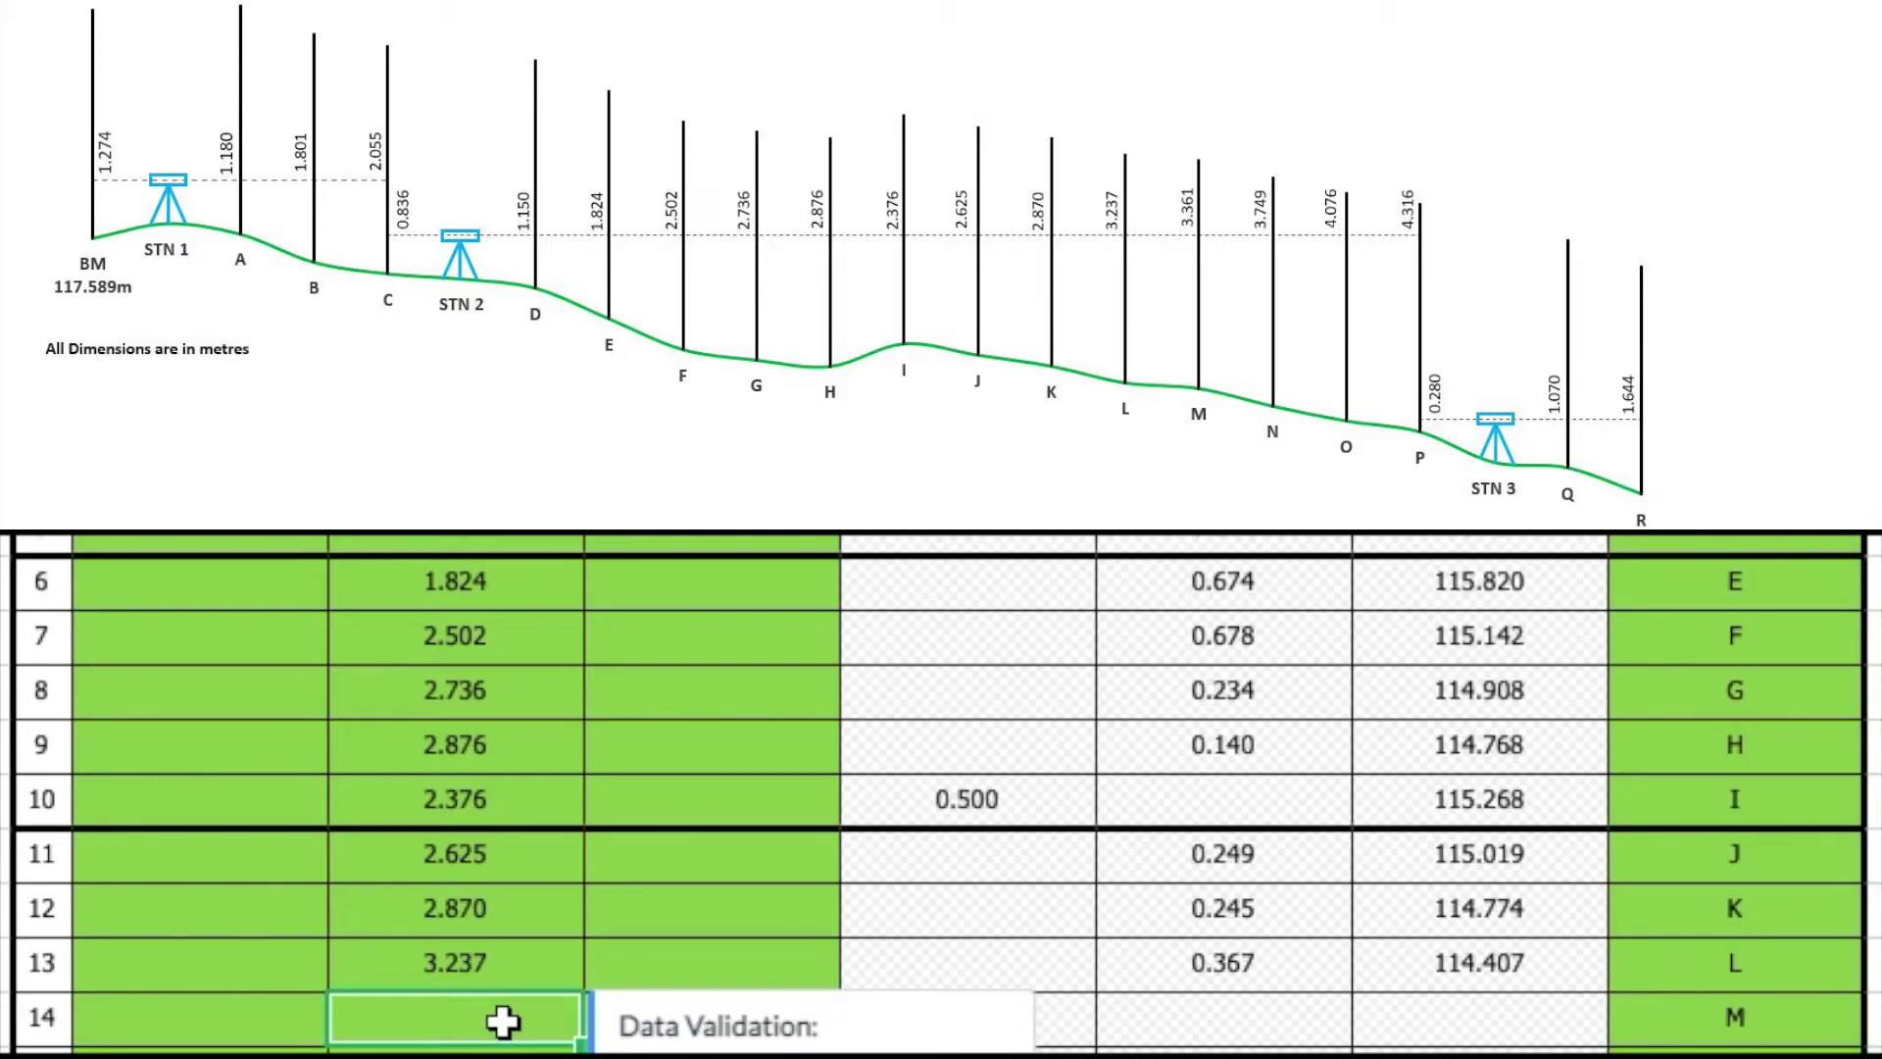
pyautogui.write('3.')
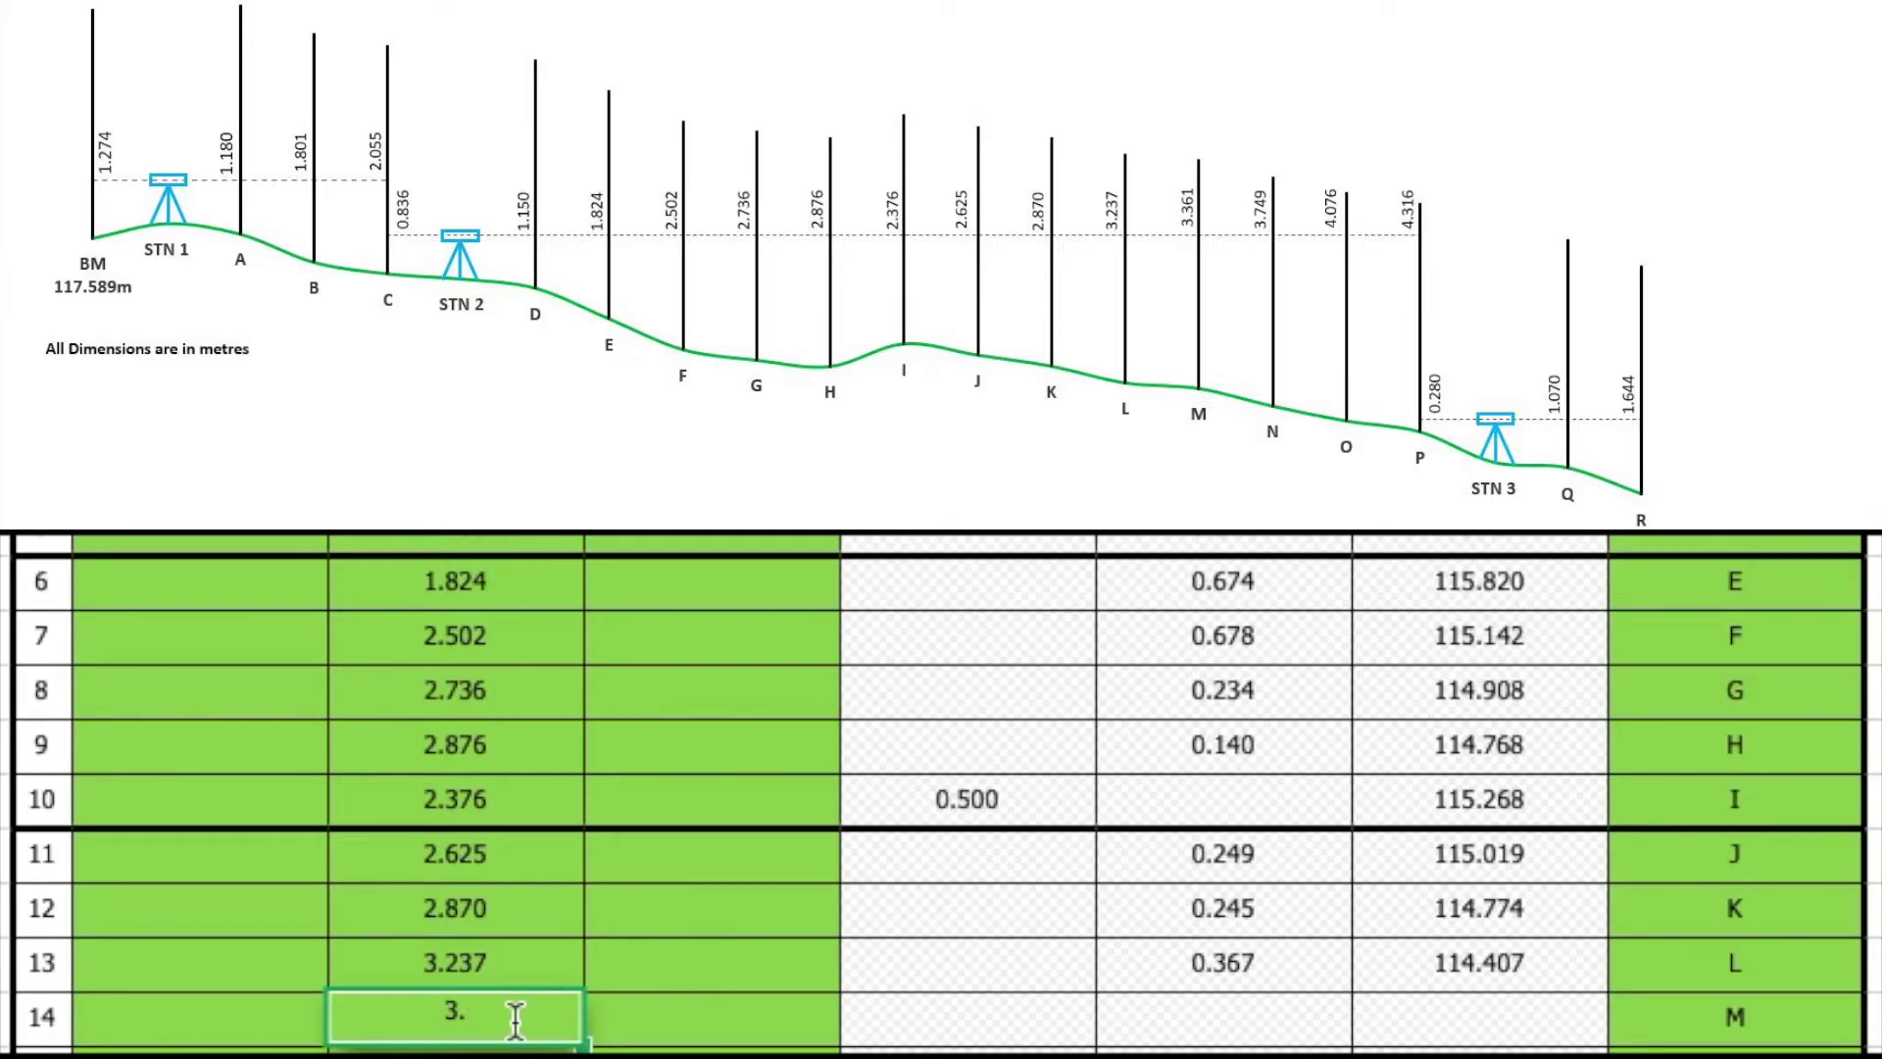
pyautogui.write('361')
pyautogui.press('Return')
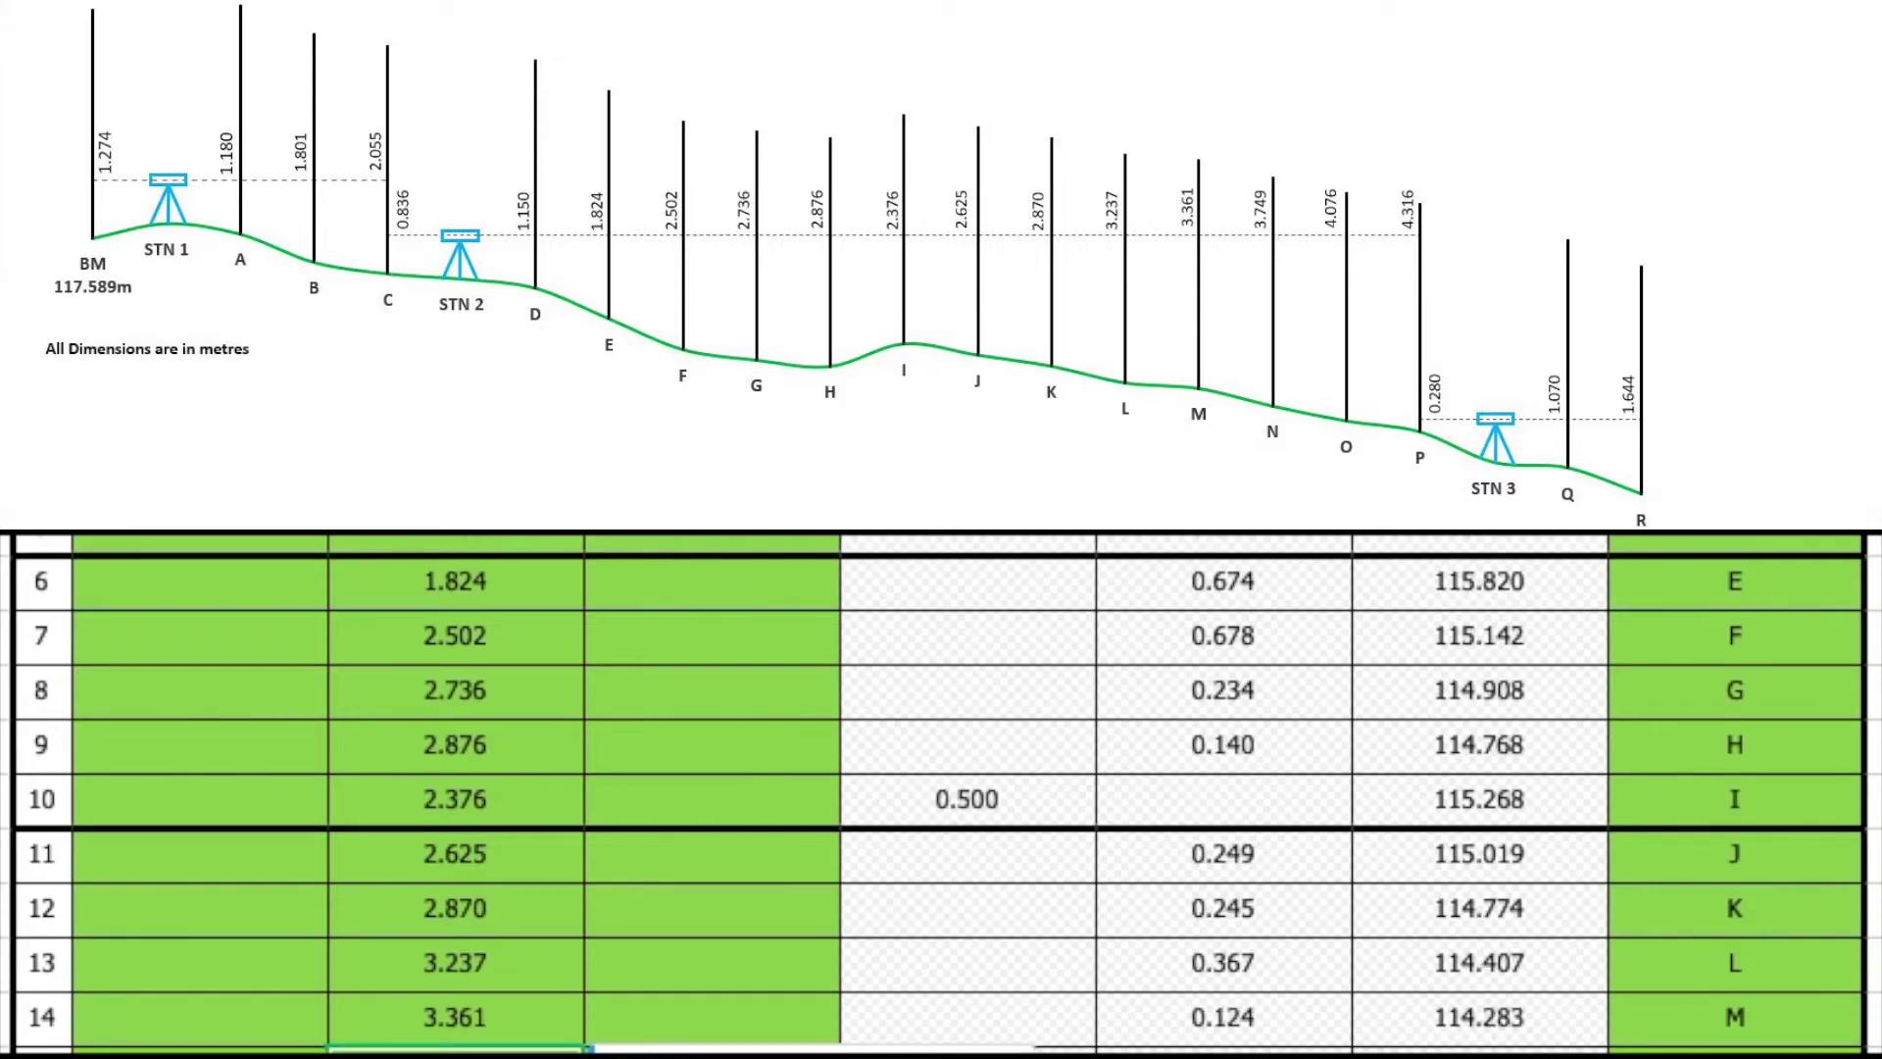
# Step: Fill in row 15 with the remark N and an IS reading of 3.749
pyautogui.scroll(-2, 941, 794)
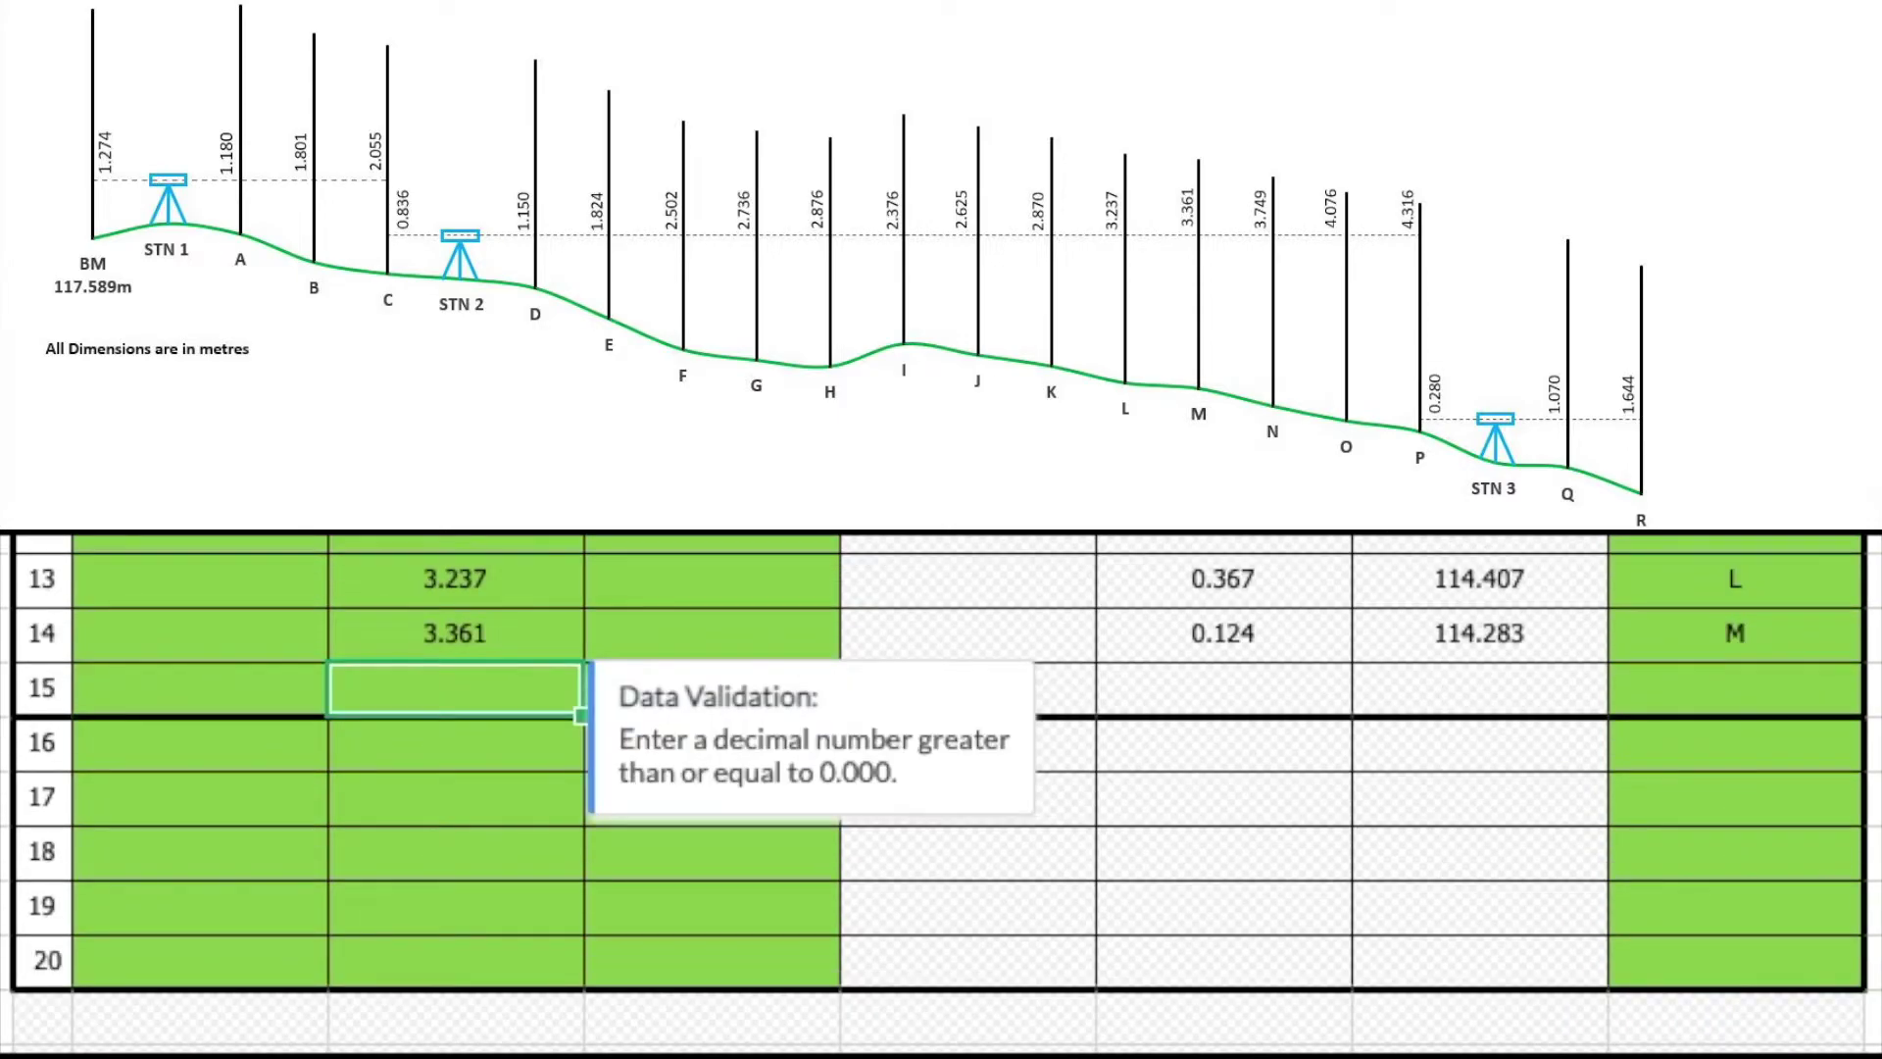
pyautogui.click(1748, 692)
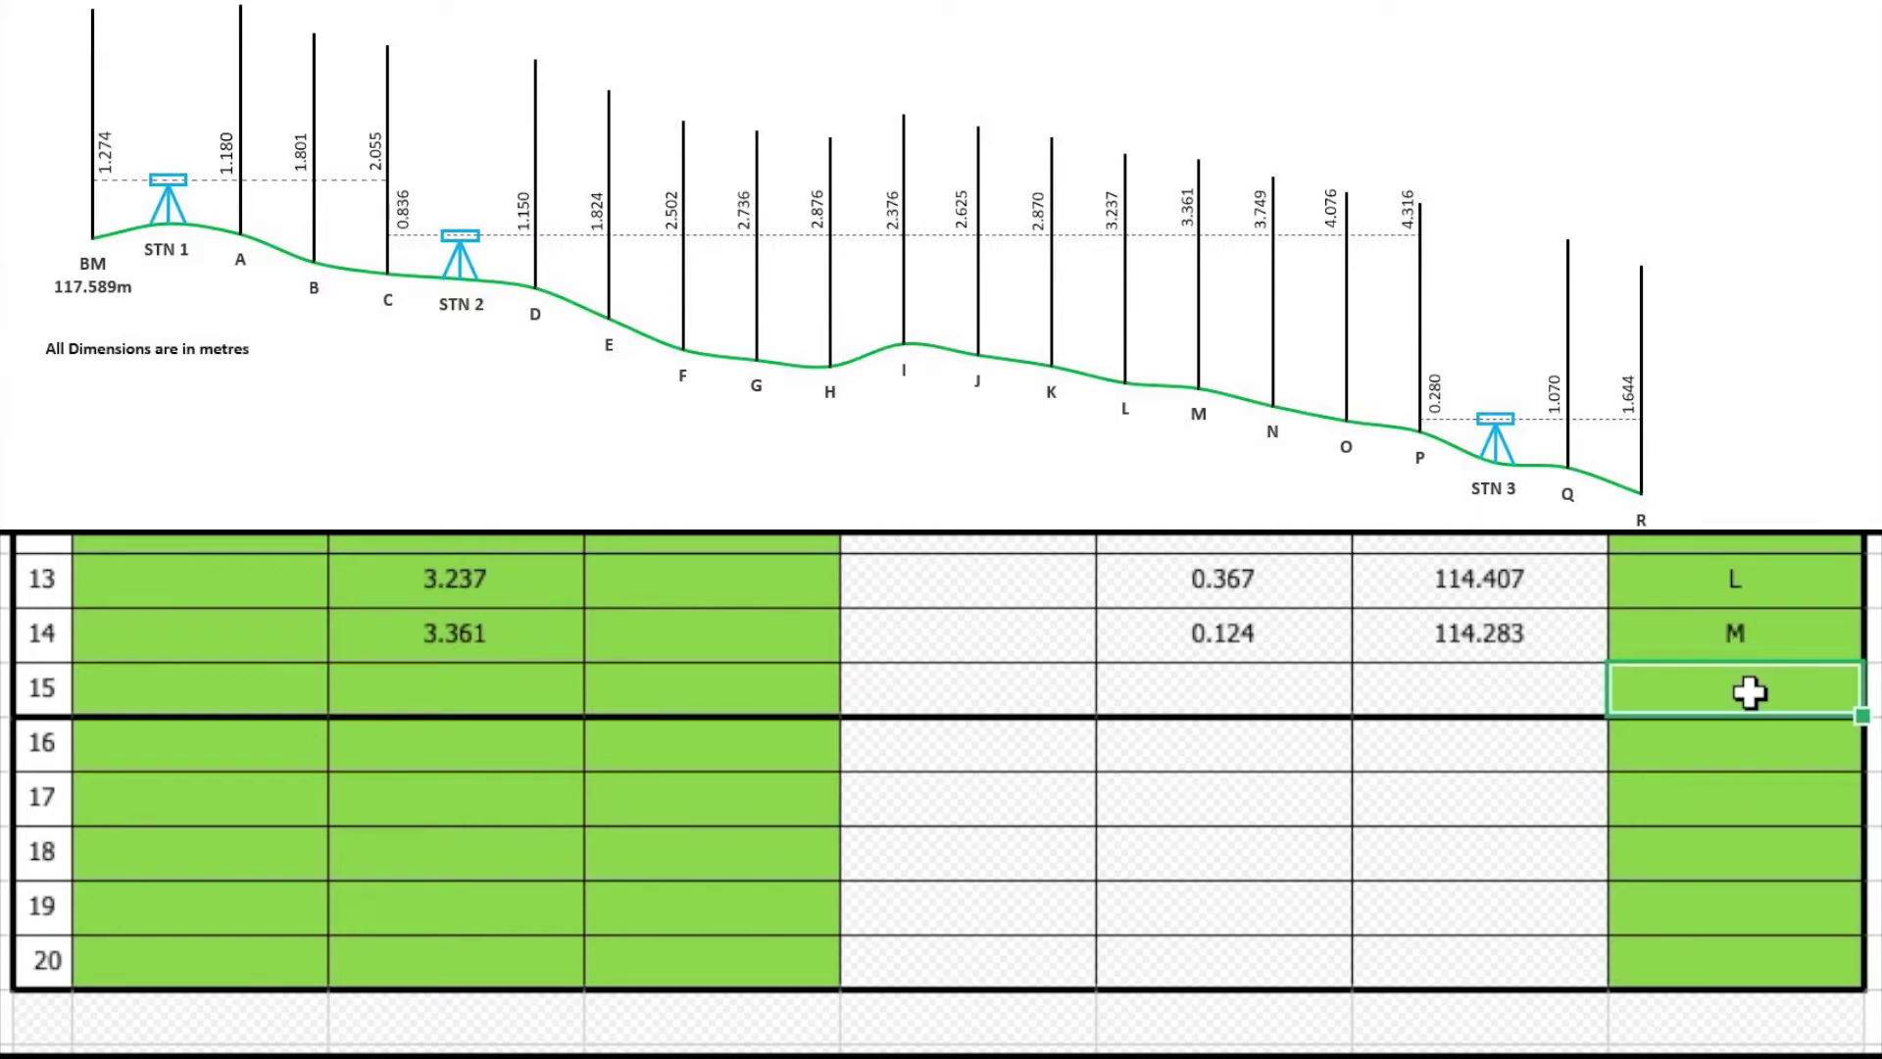
pyautogui.write('N')
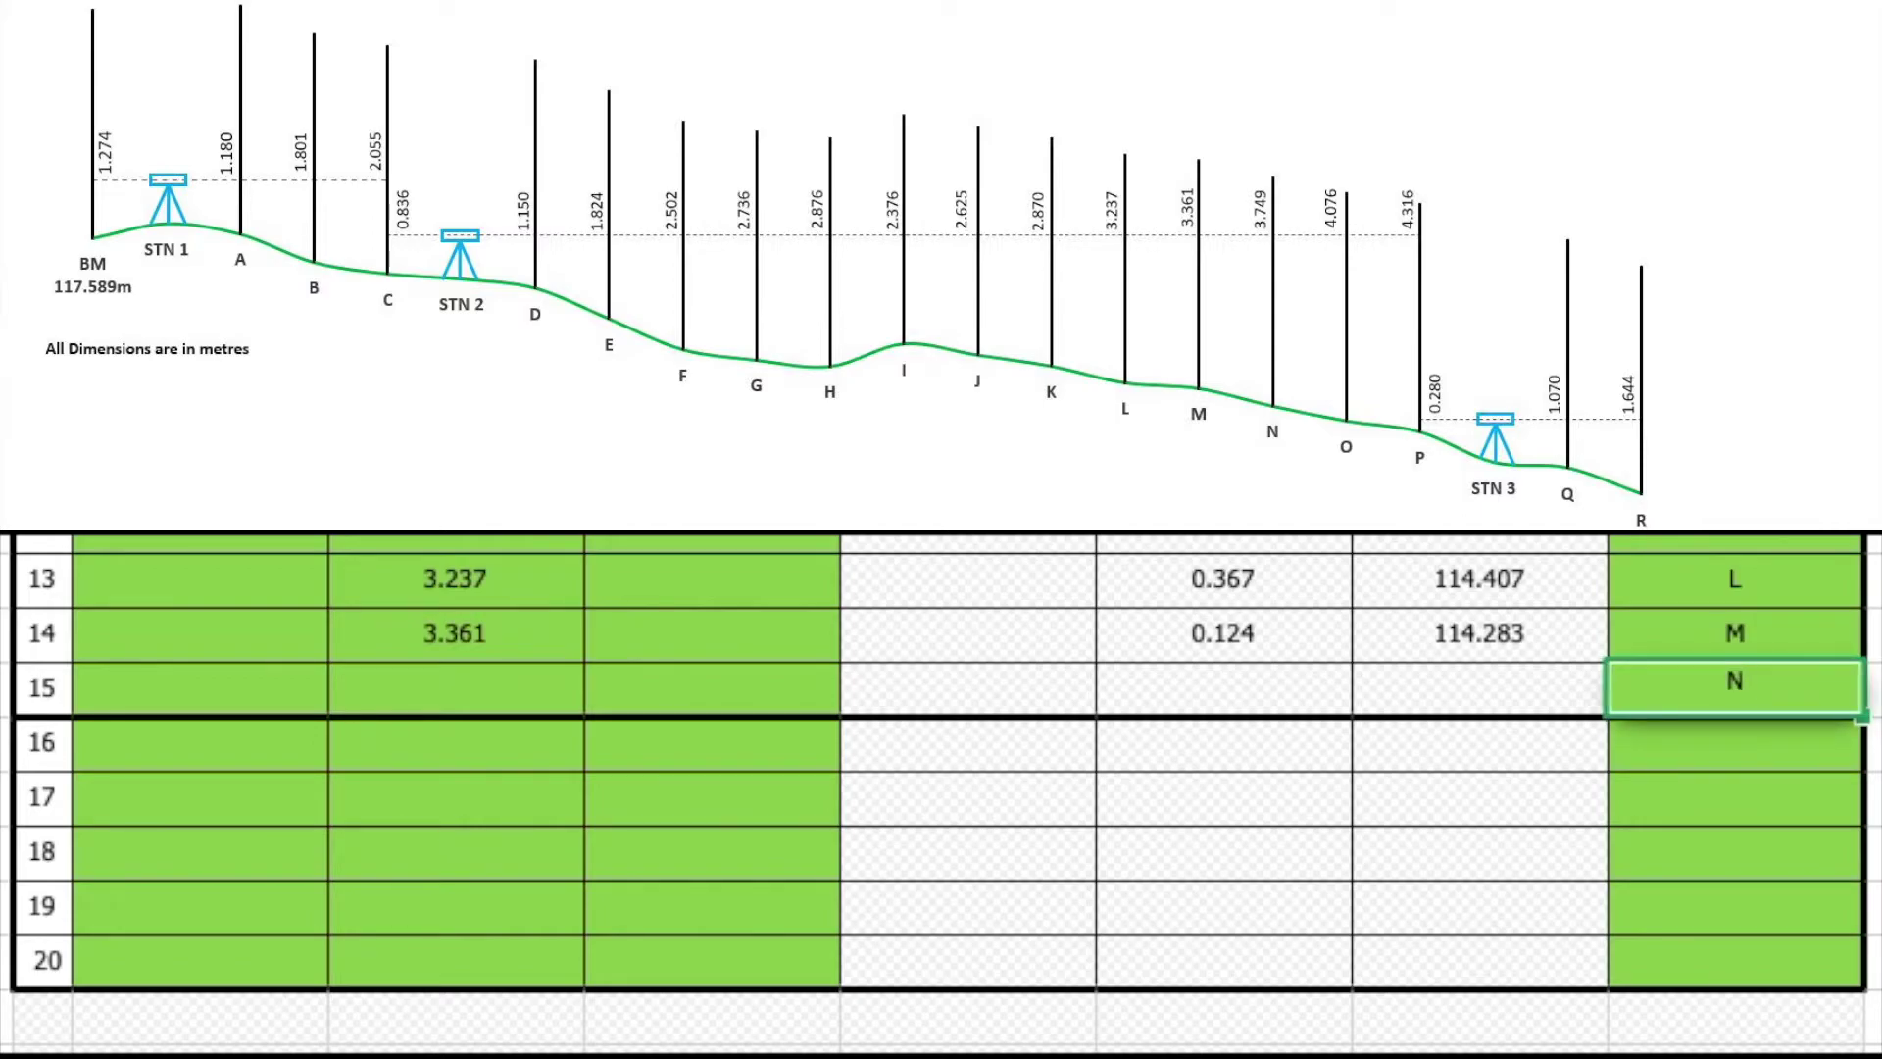
pyautogui.click(465, 683)
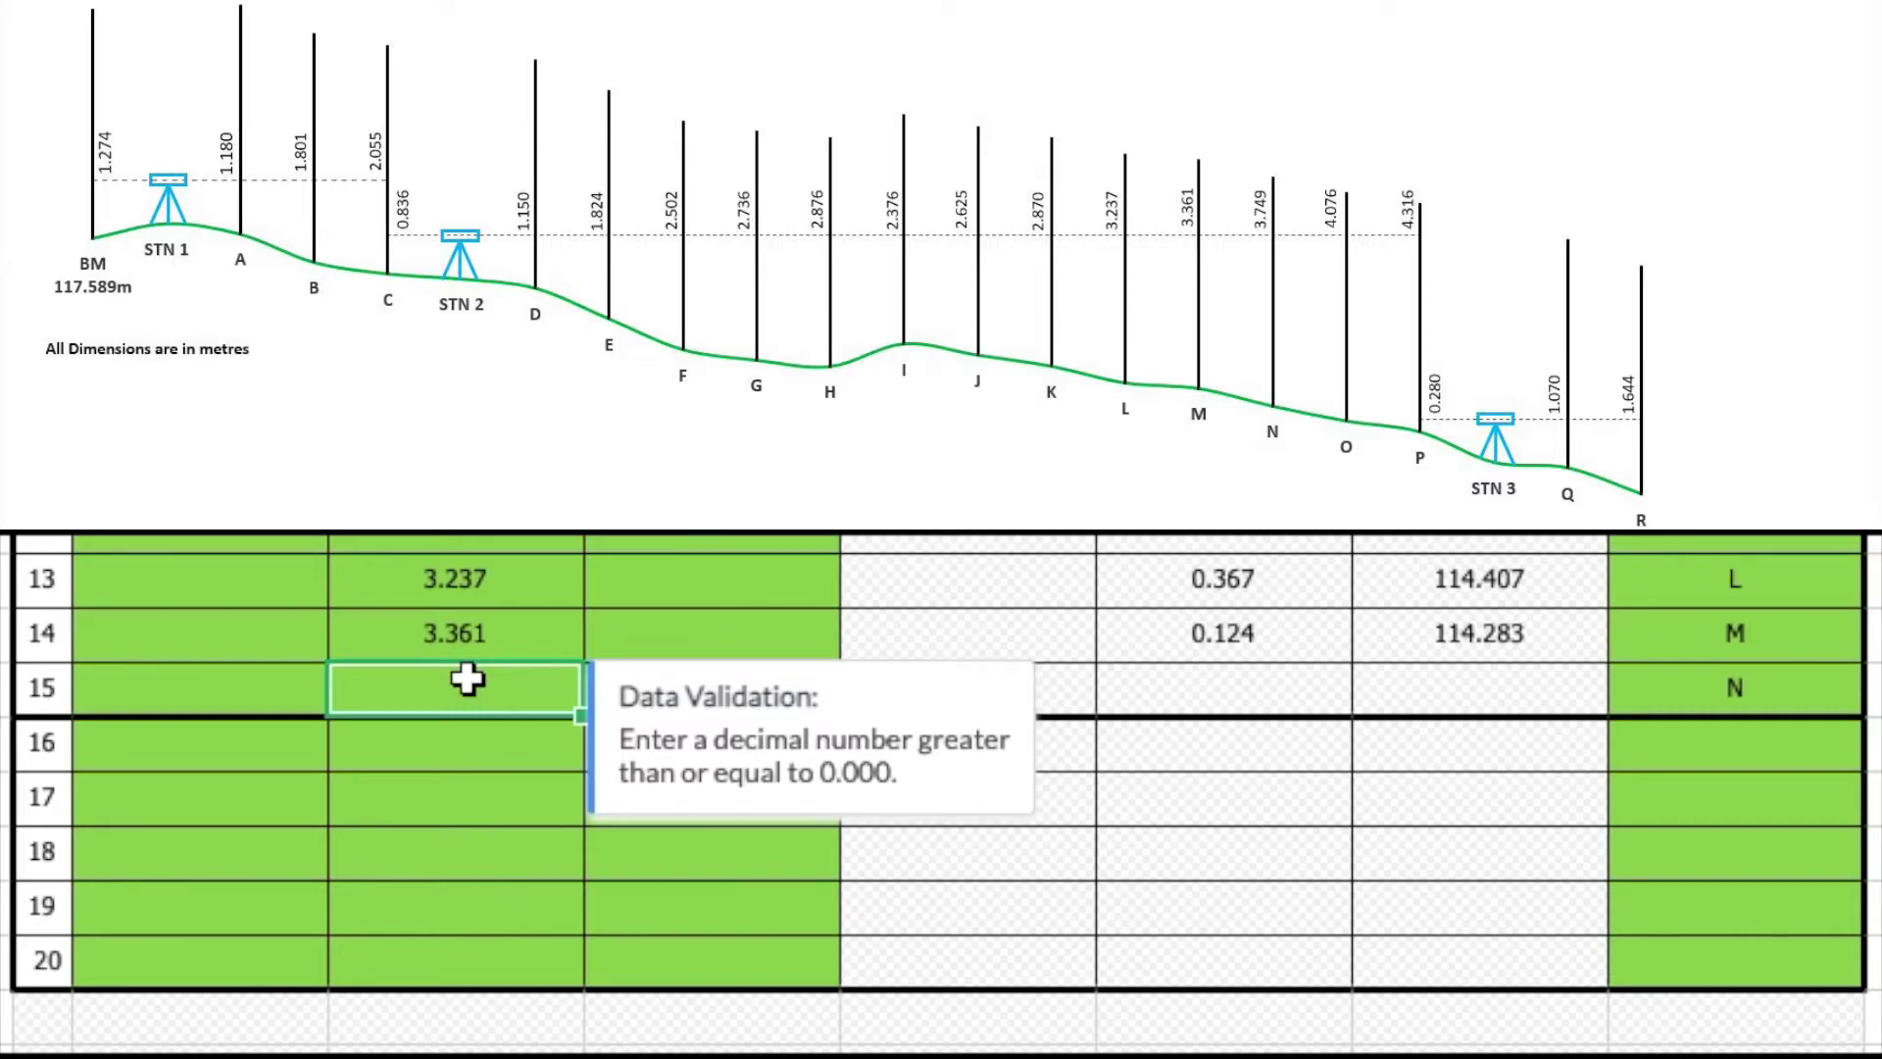
pyautogui.write('3.7')
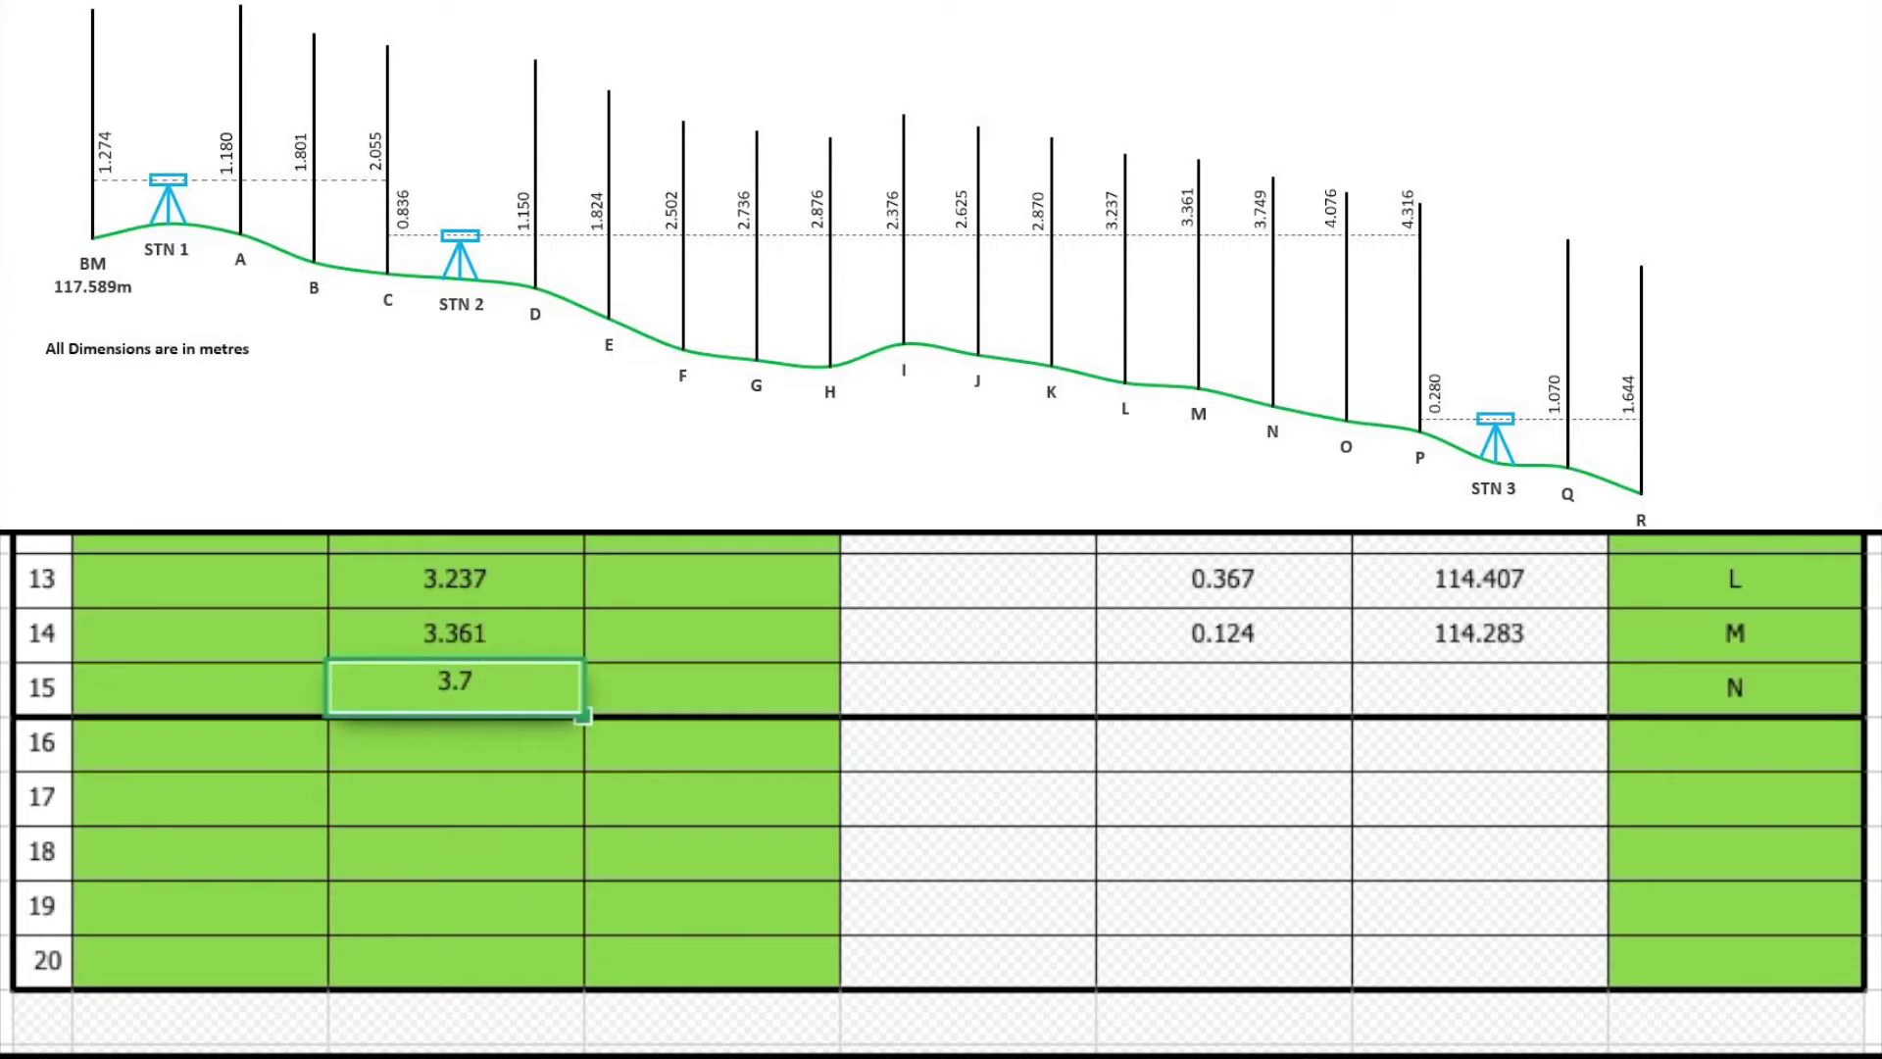
pyautogui.write('49')
pyautogui.press('Return')
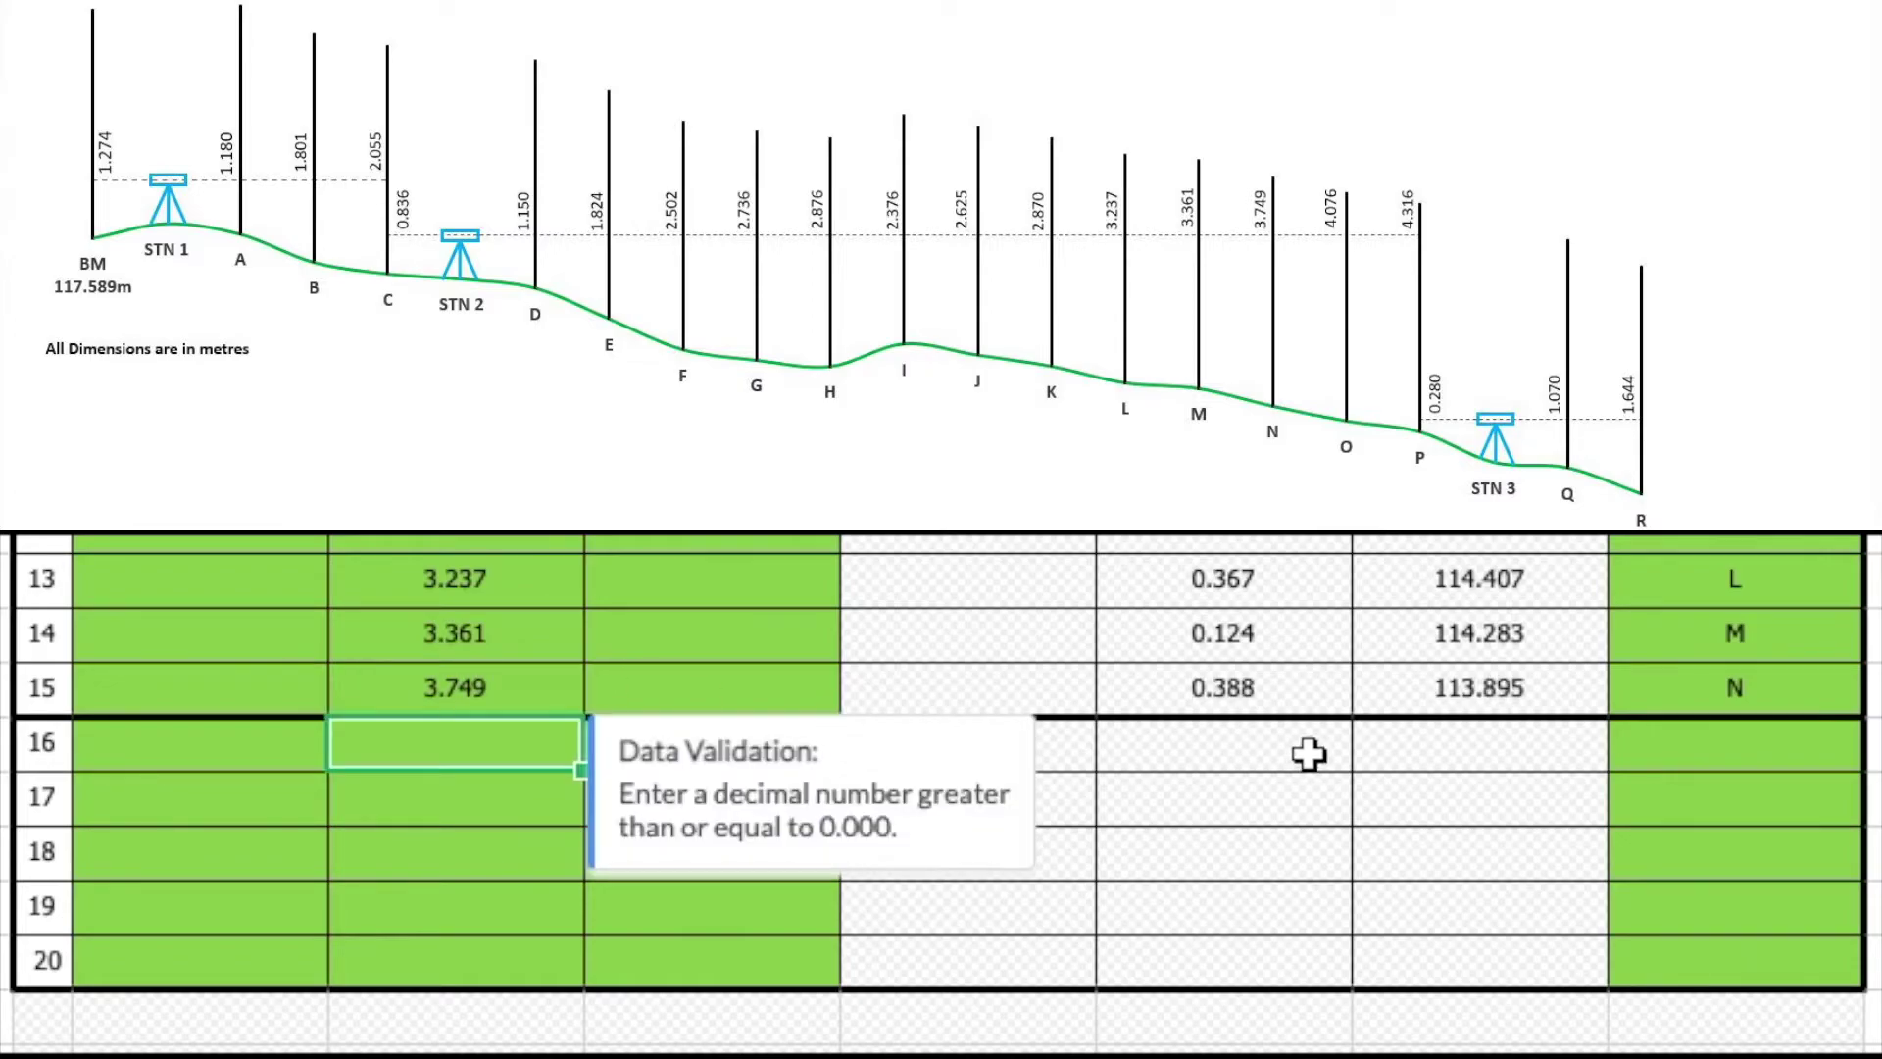
# Step: Fill in row 16 with the remark O and an IS reading of 4.076
pyautogui.click(1737, 750)
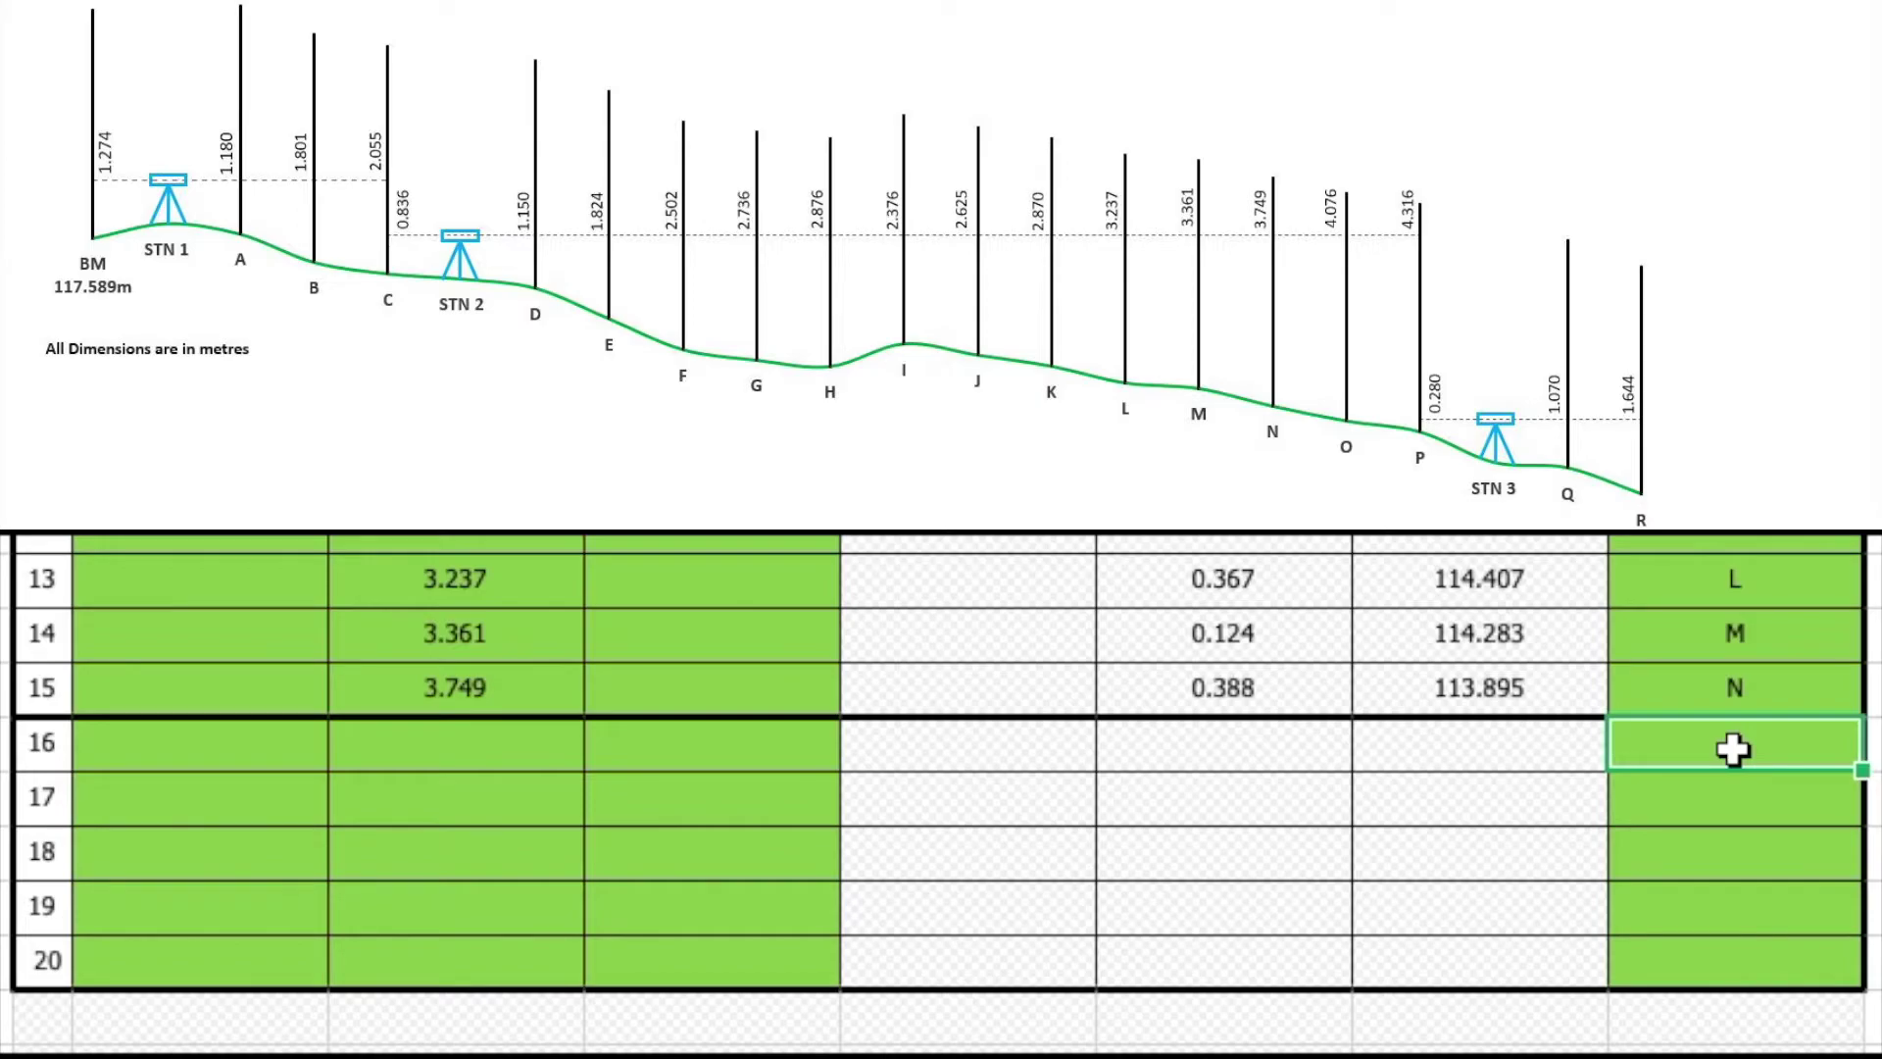
pyautogui.write('O')
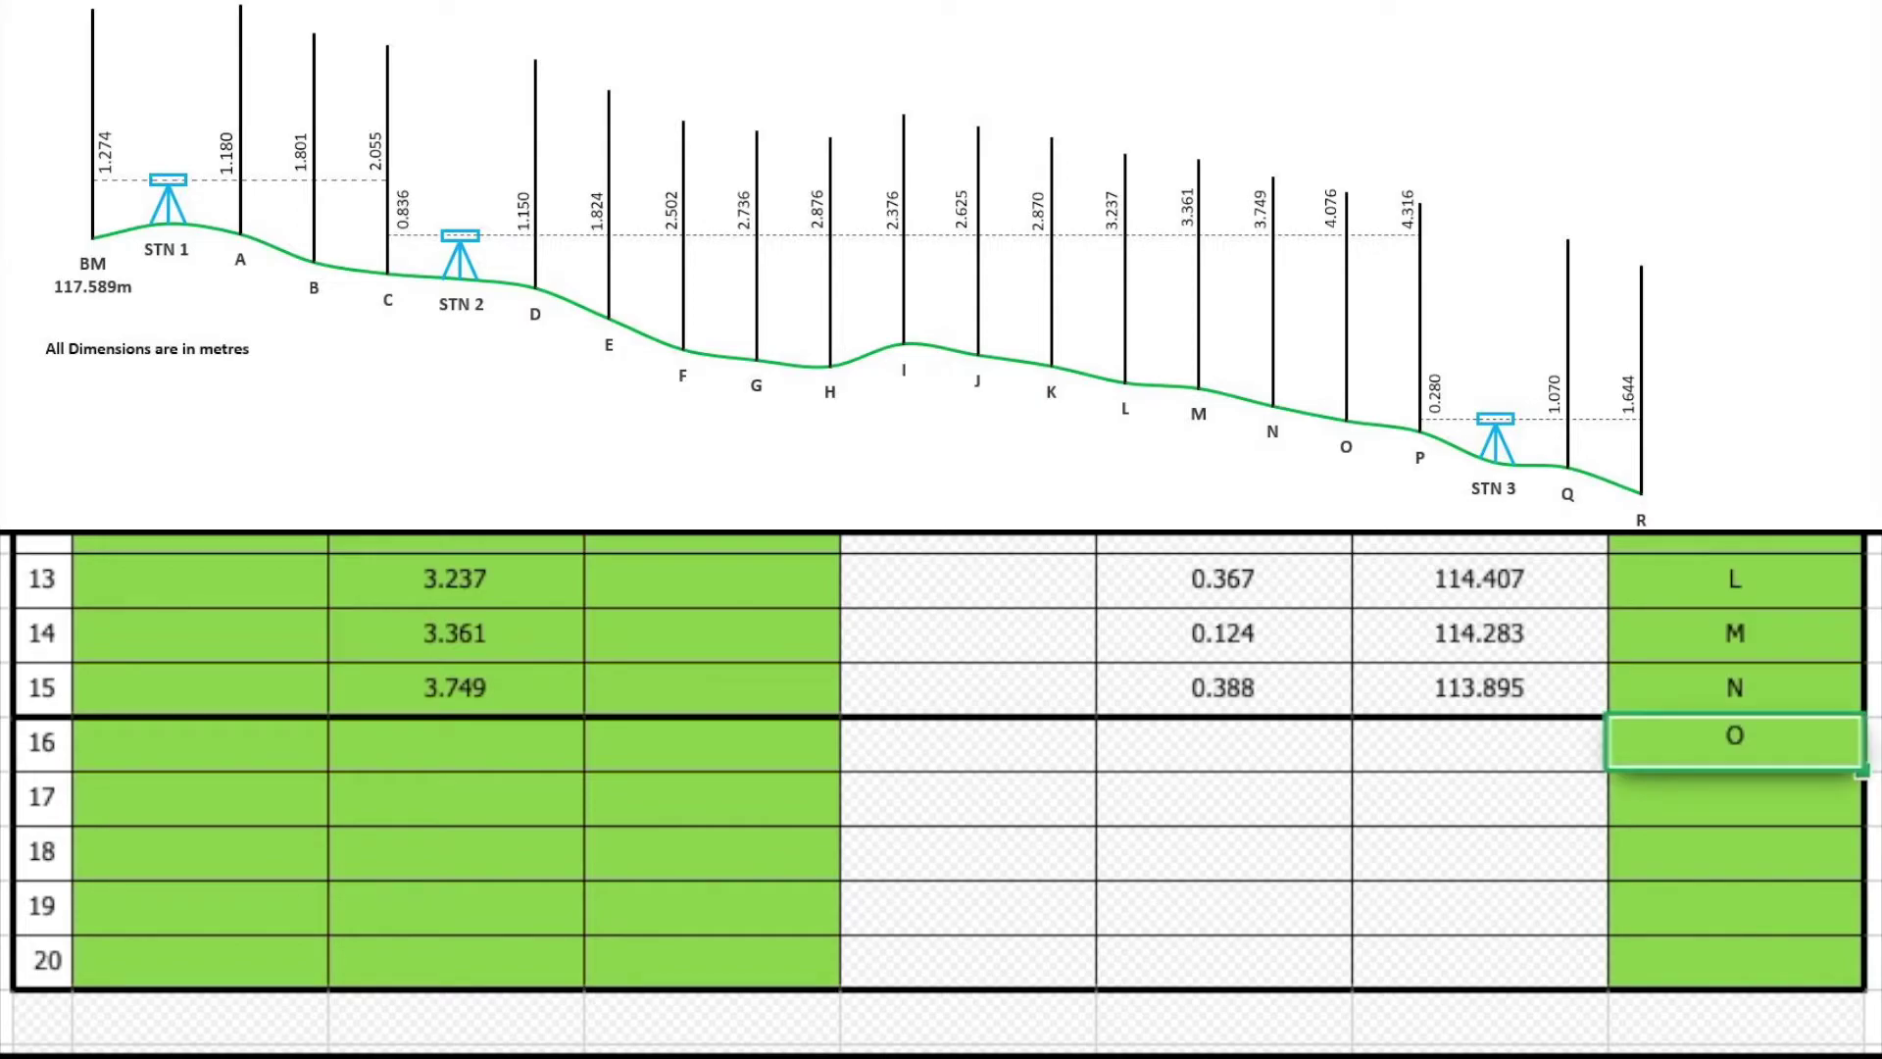
pyautogui.click(417, 753)
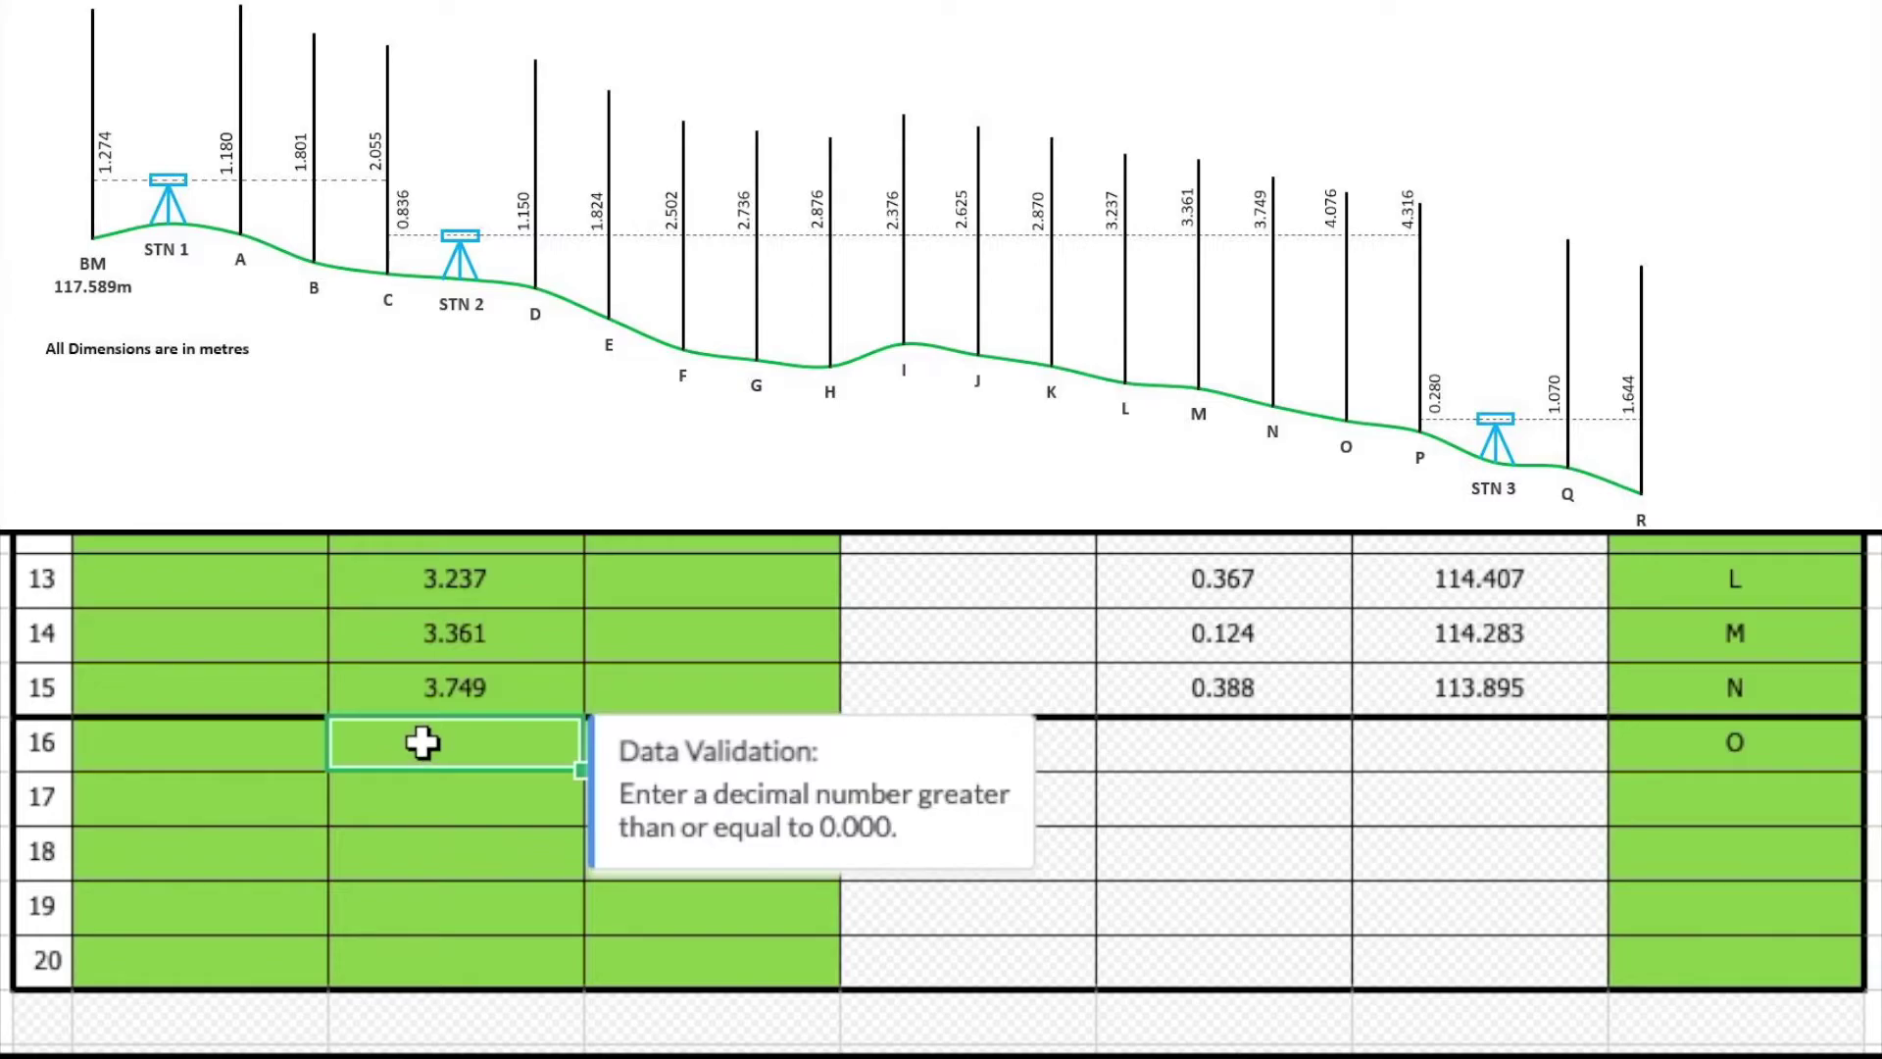
pyautogui.write('4.')
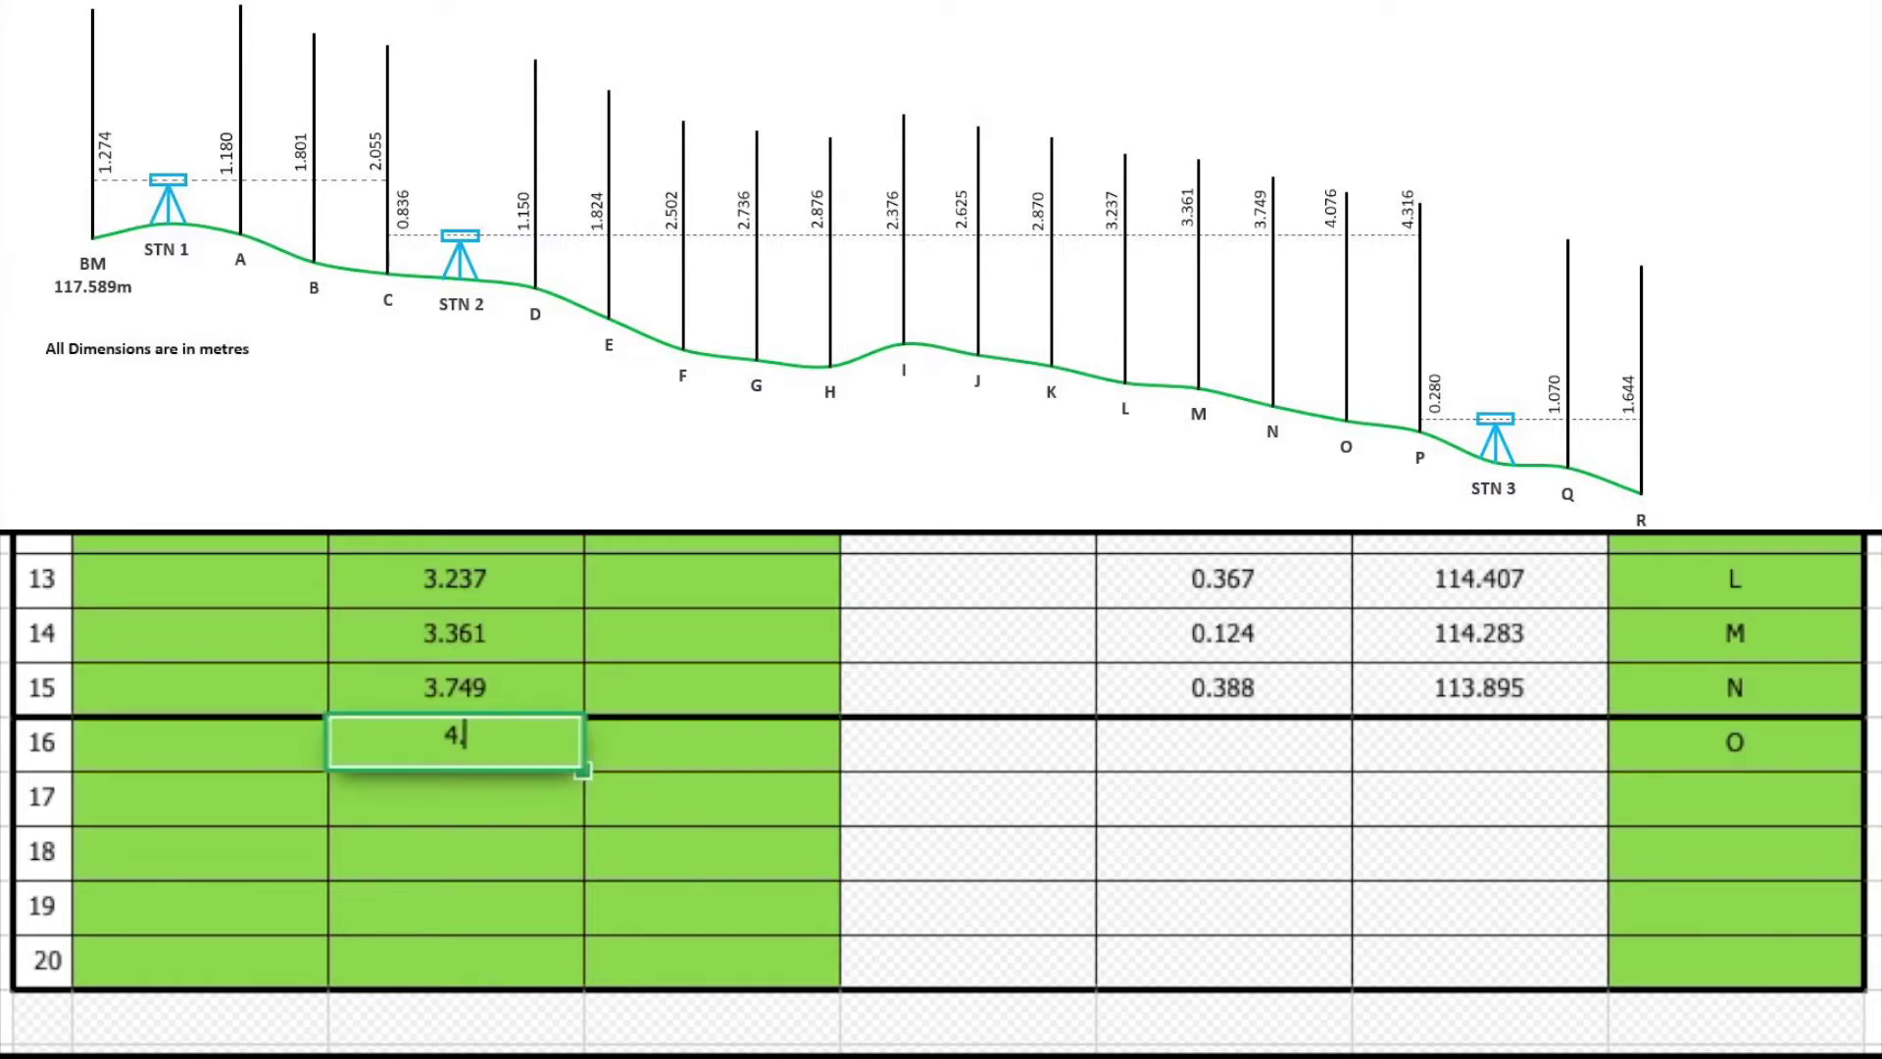
pyautogui.write('076')
pyautogui.press('Return')
# Step: Fill in row 17 with the remark P and an FS reading of 4.316
pyautogui.click(1744, 809)
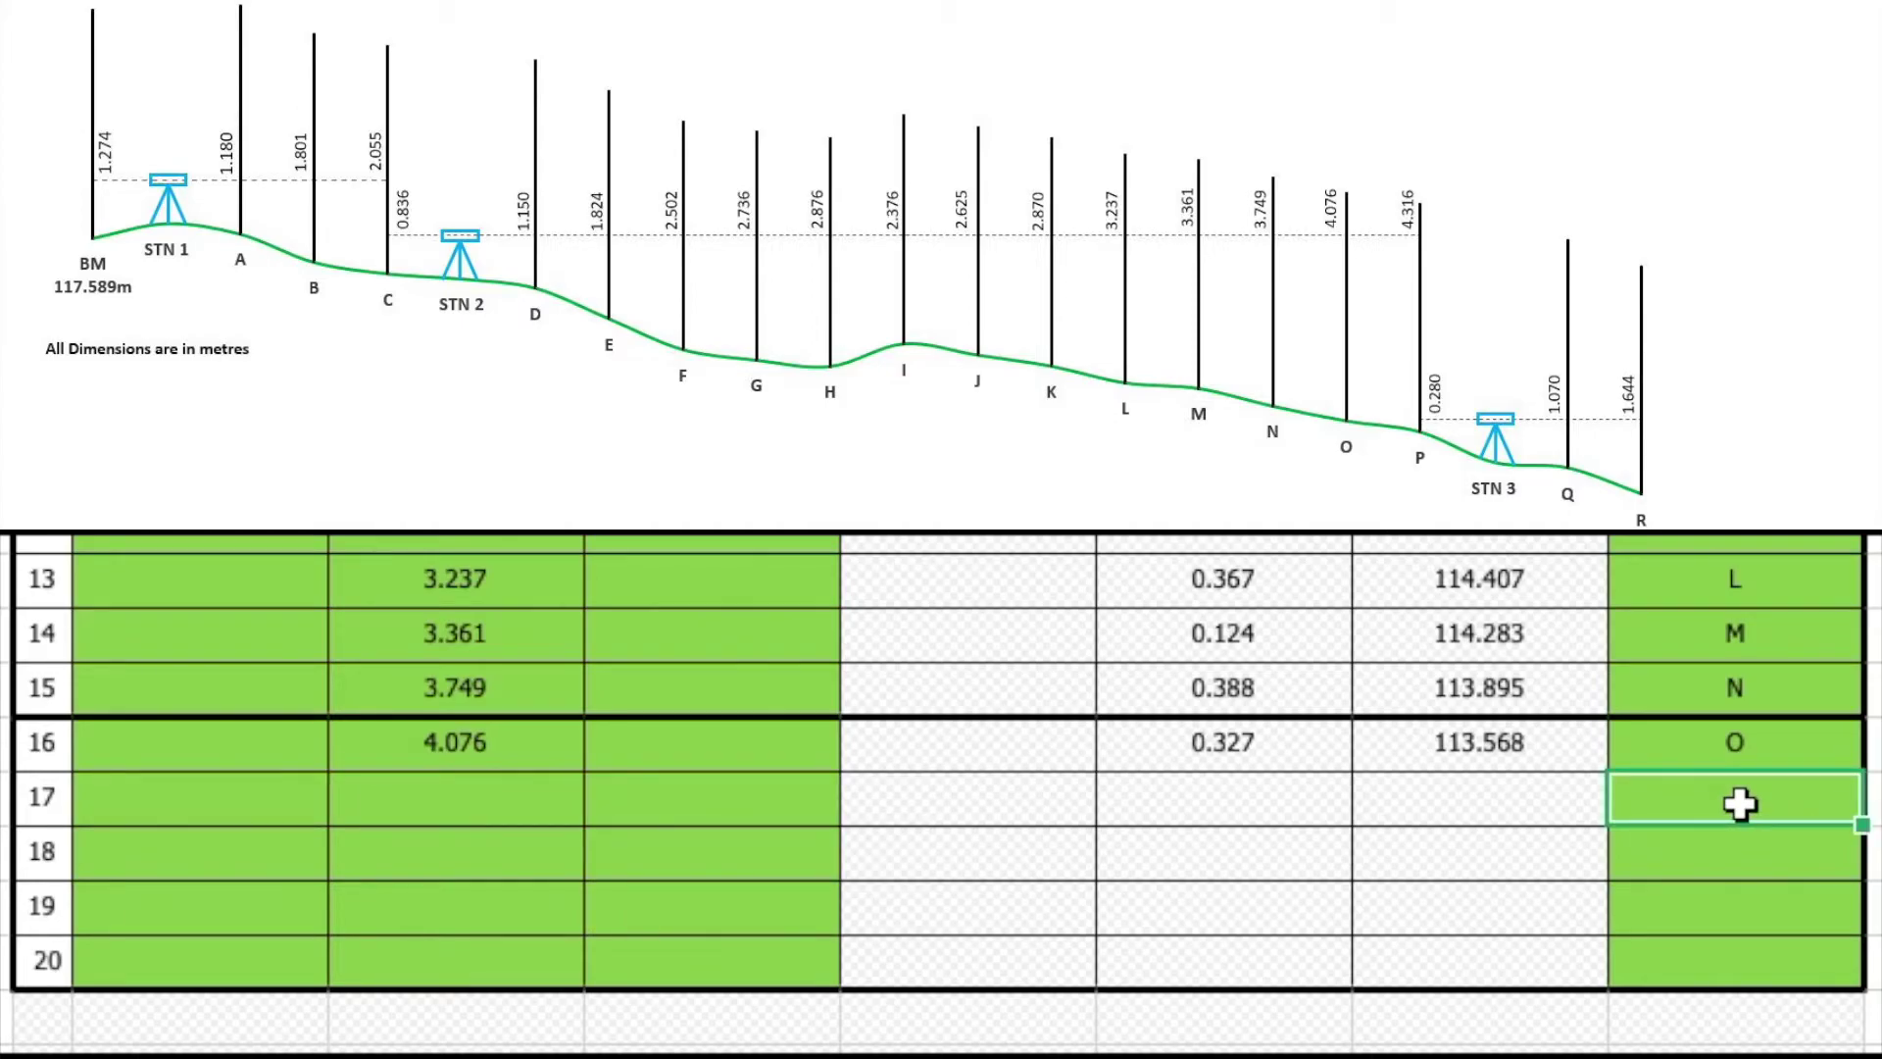
pyautogui.write('P')
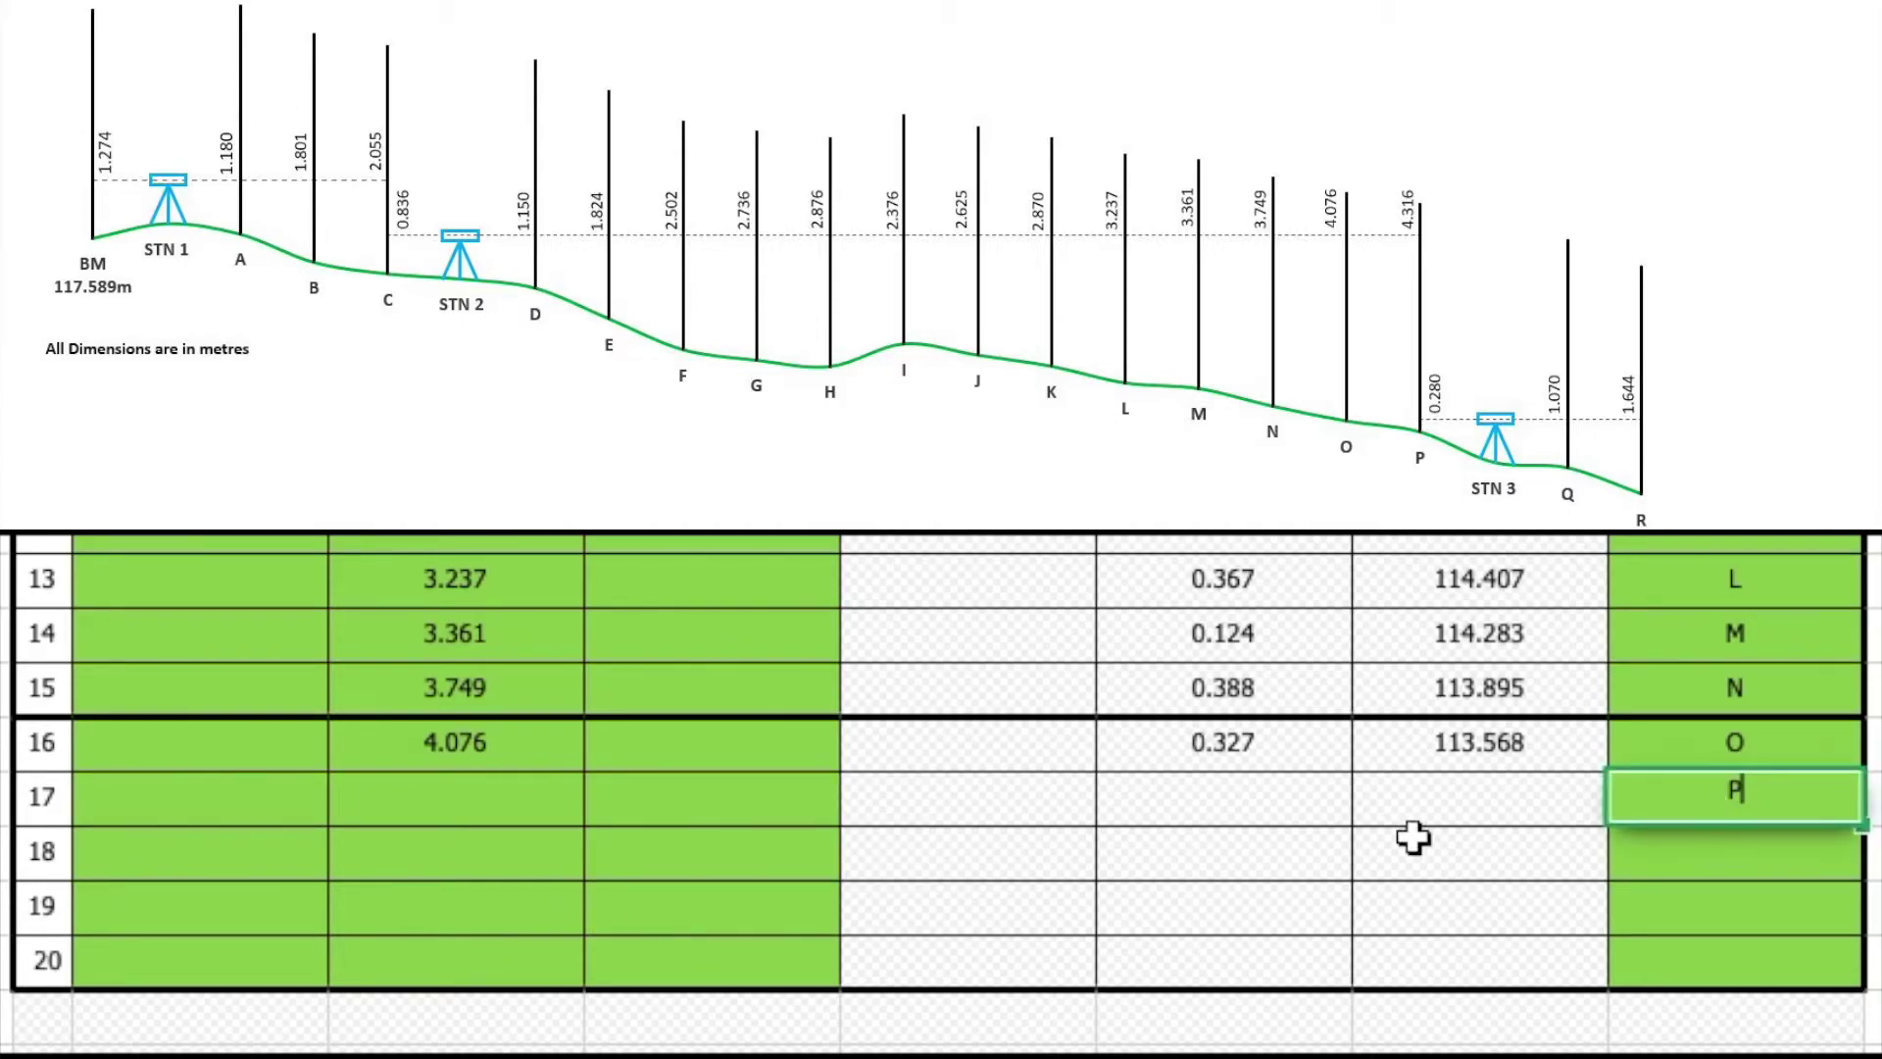
pyautogui.press('Return')
pyautogui.click(670, 799)
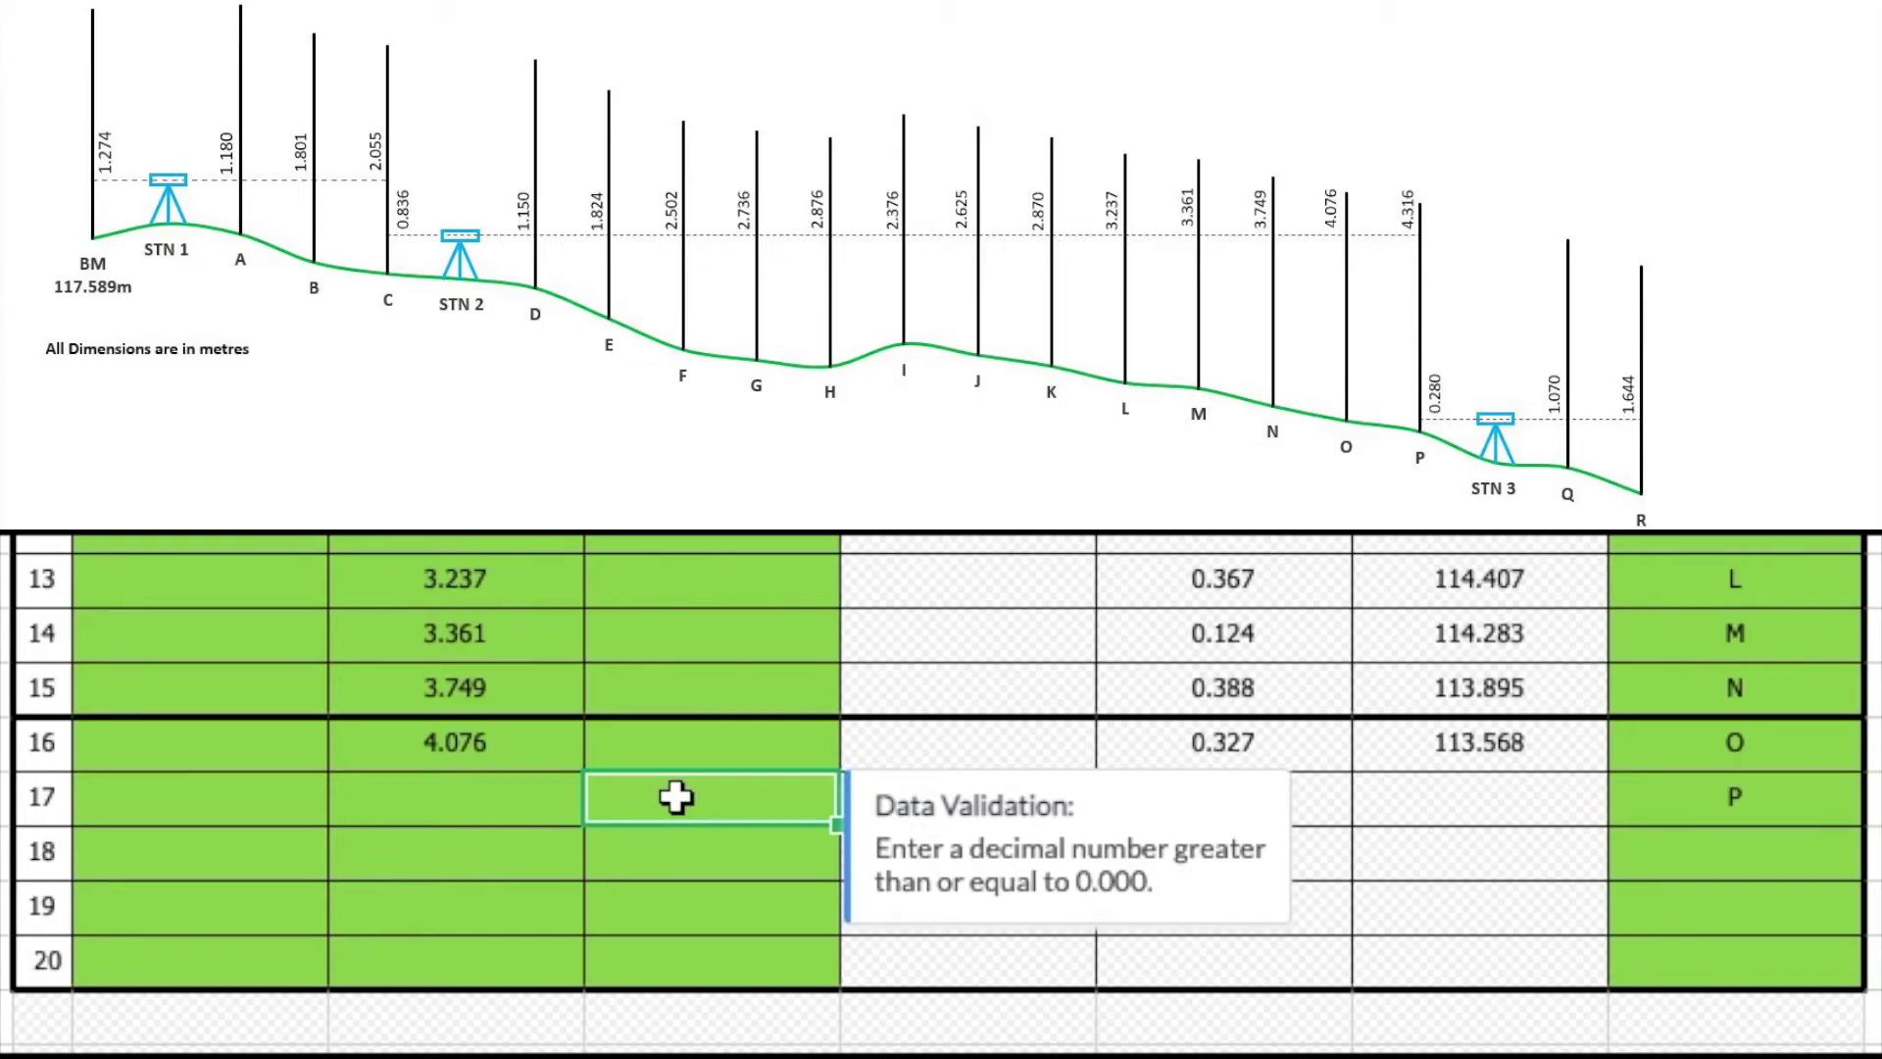
pyautogui.write('4.3')
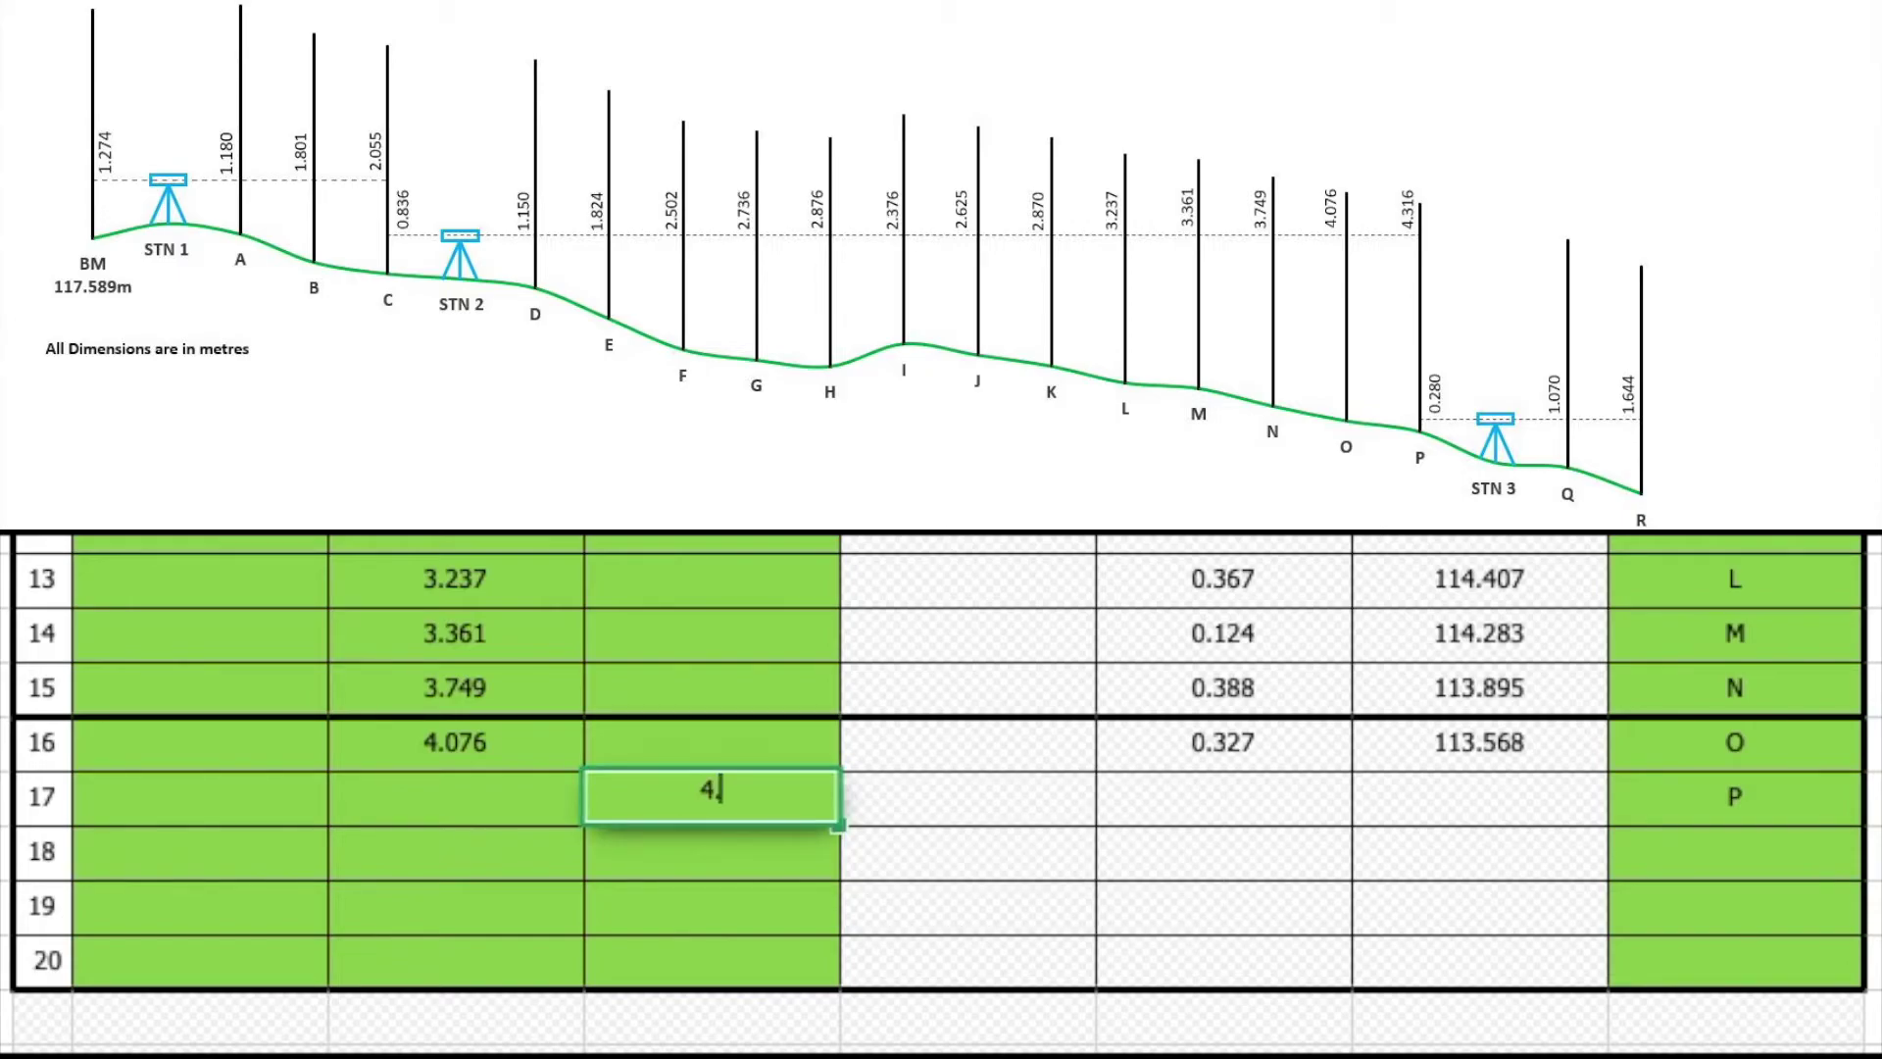
pyautogui.write('16')
pyautogui.press('Return')
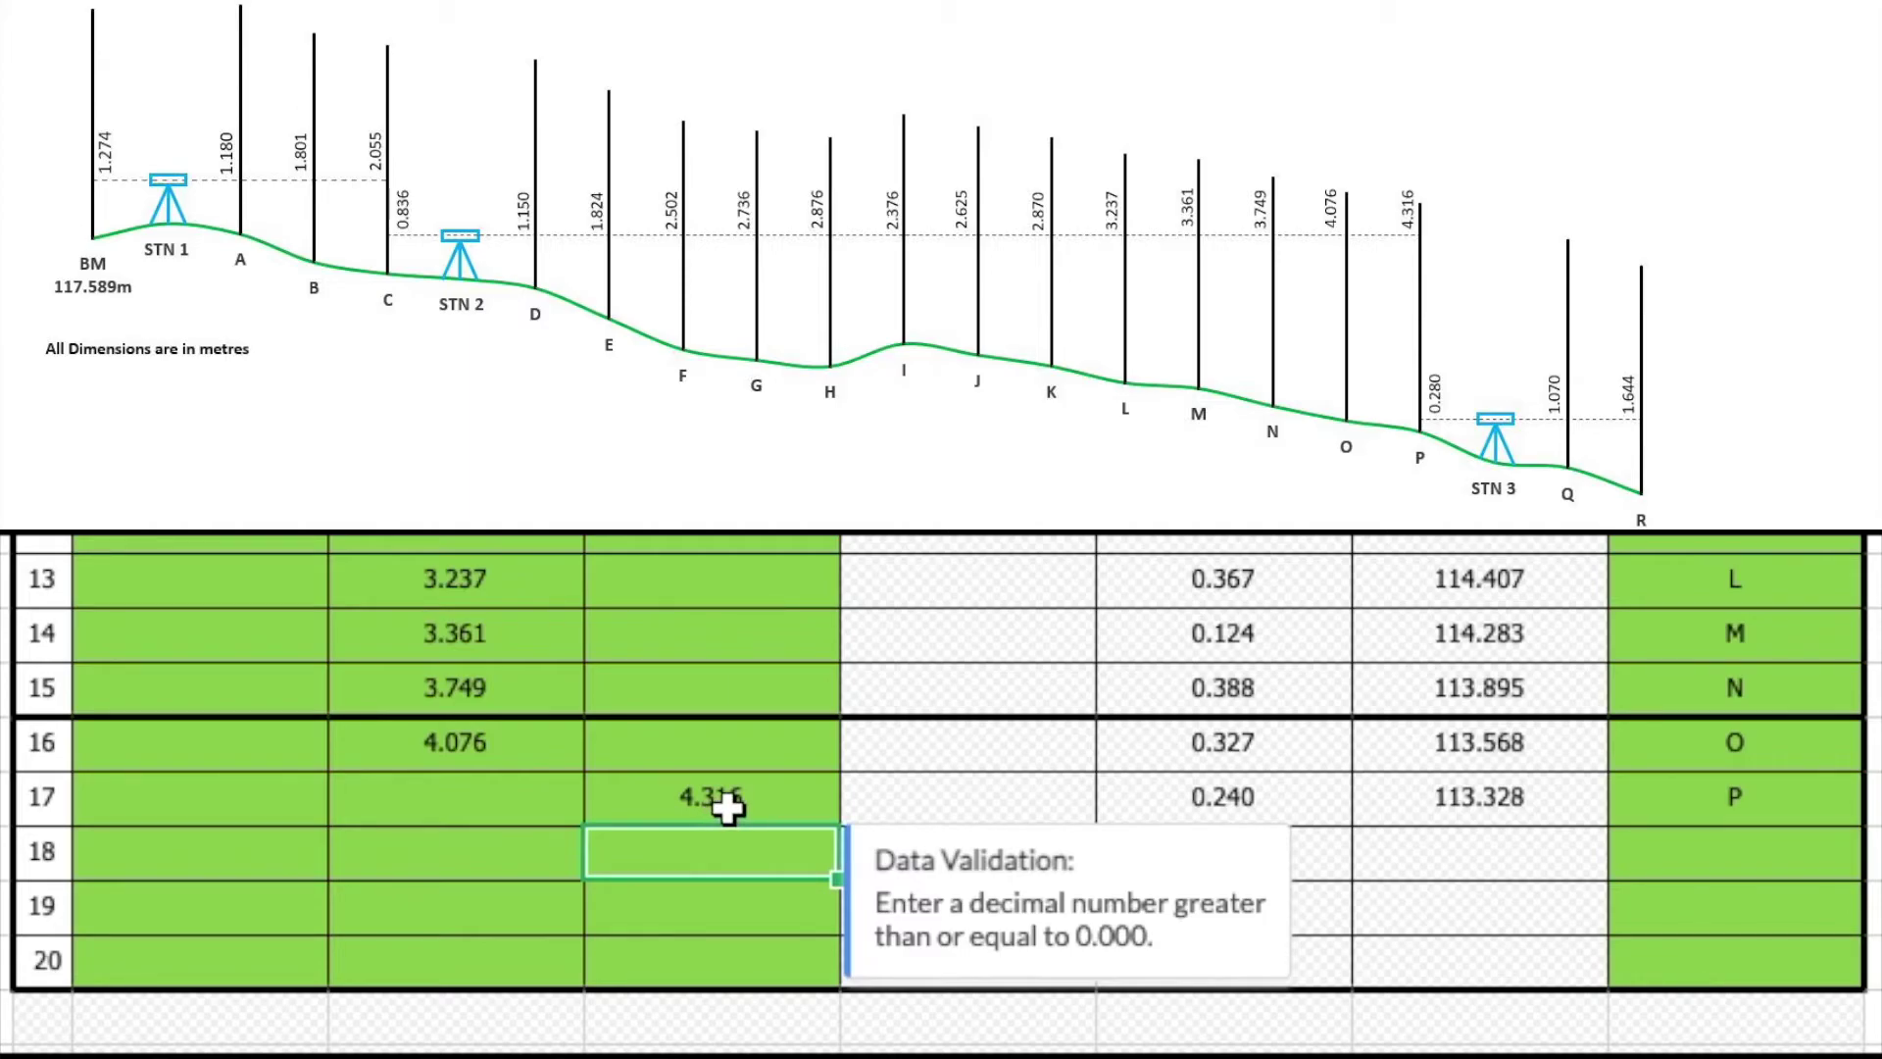
# Step: Enter a BS reading of 0.280 for change point P in row 17
pyautogui.click(238, 795)
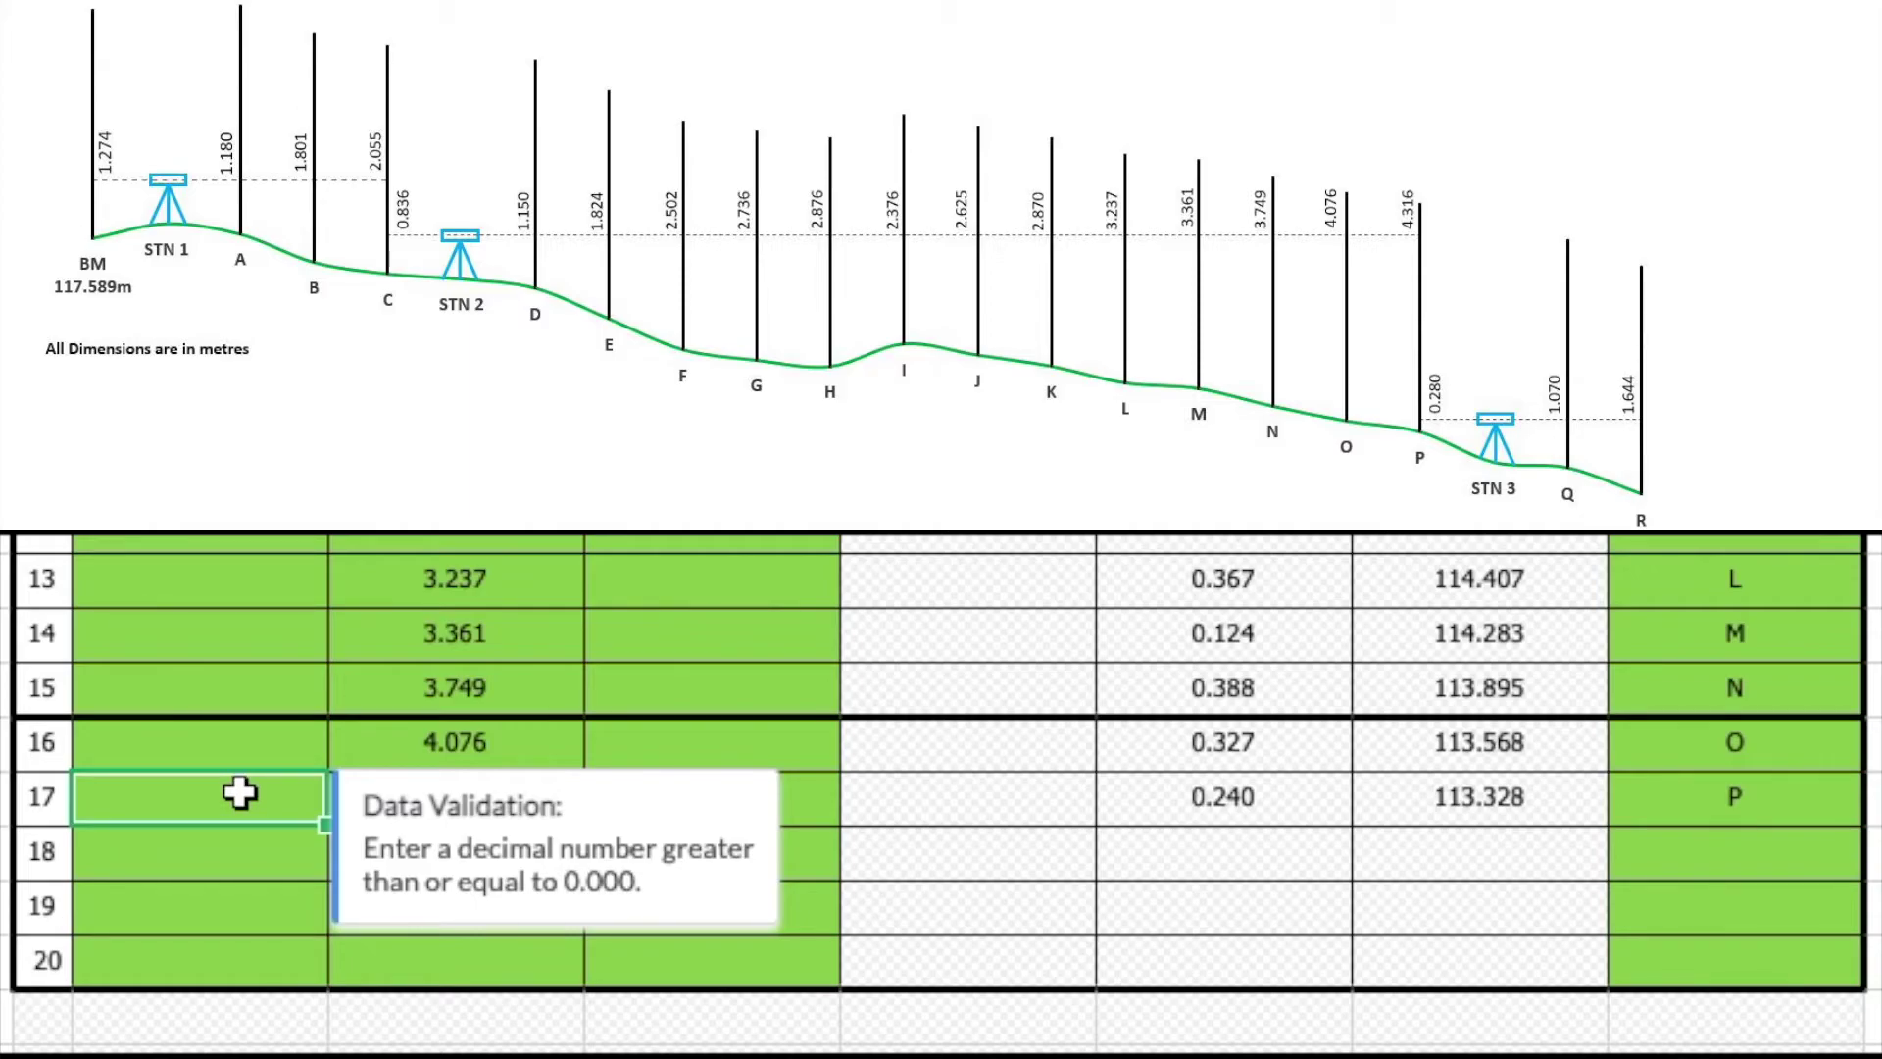
pyautogui.write('0.')
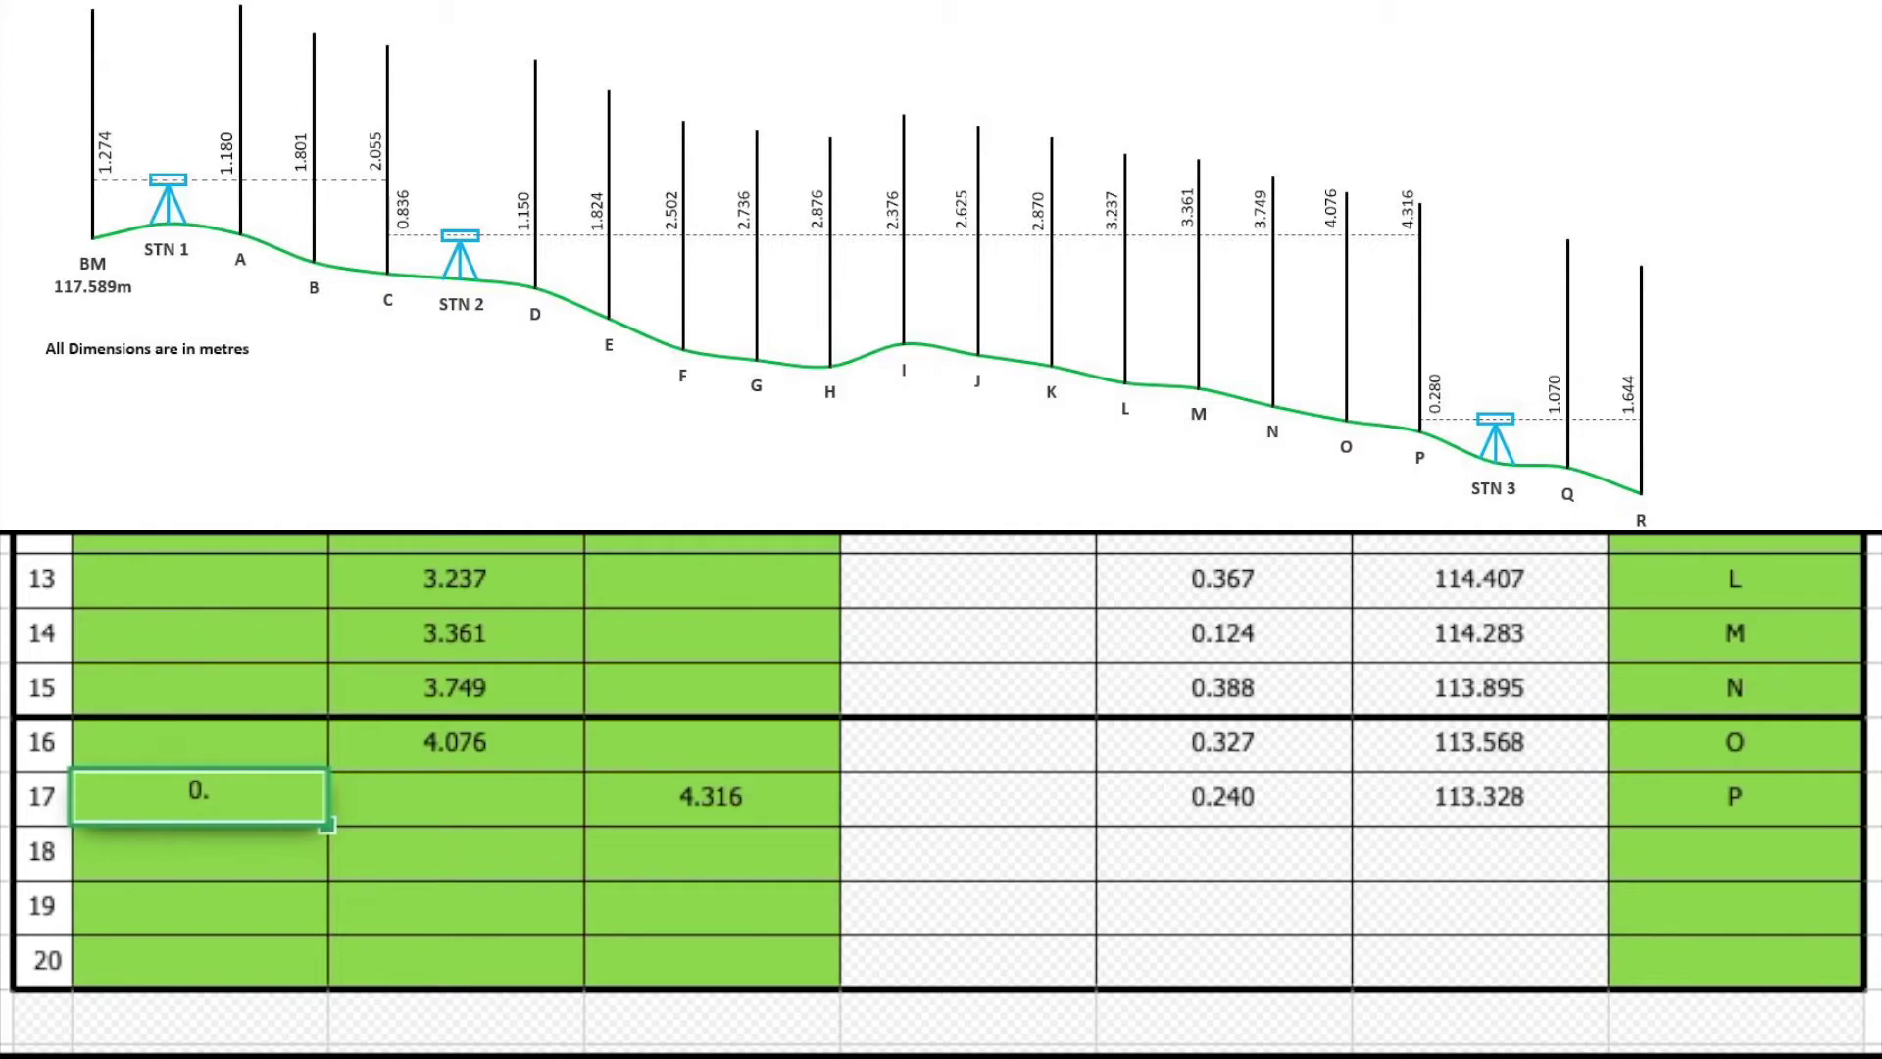
pyautogui.write('280')
pyautogui.press('Return')
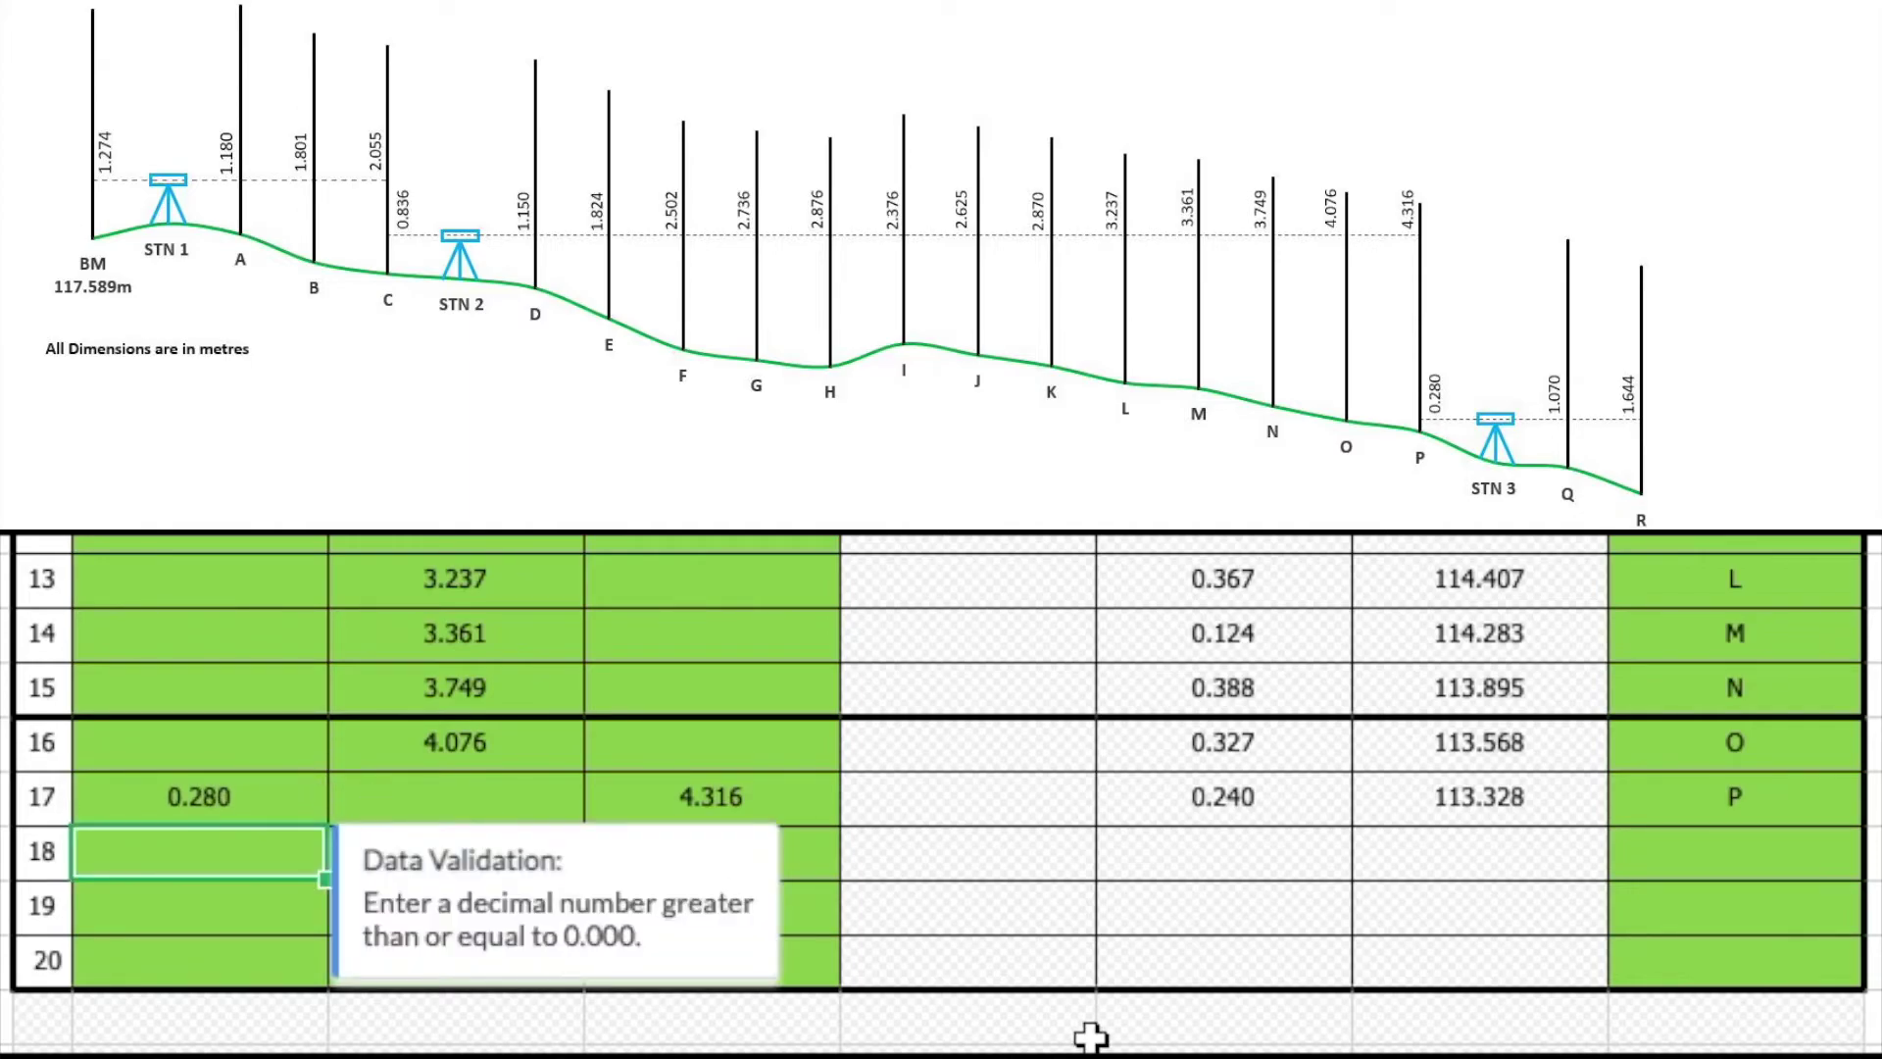
# Step: Fill in row 18 with the remark Q and an IS reading of 1.070
pyautogui.click(1799, 863)
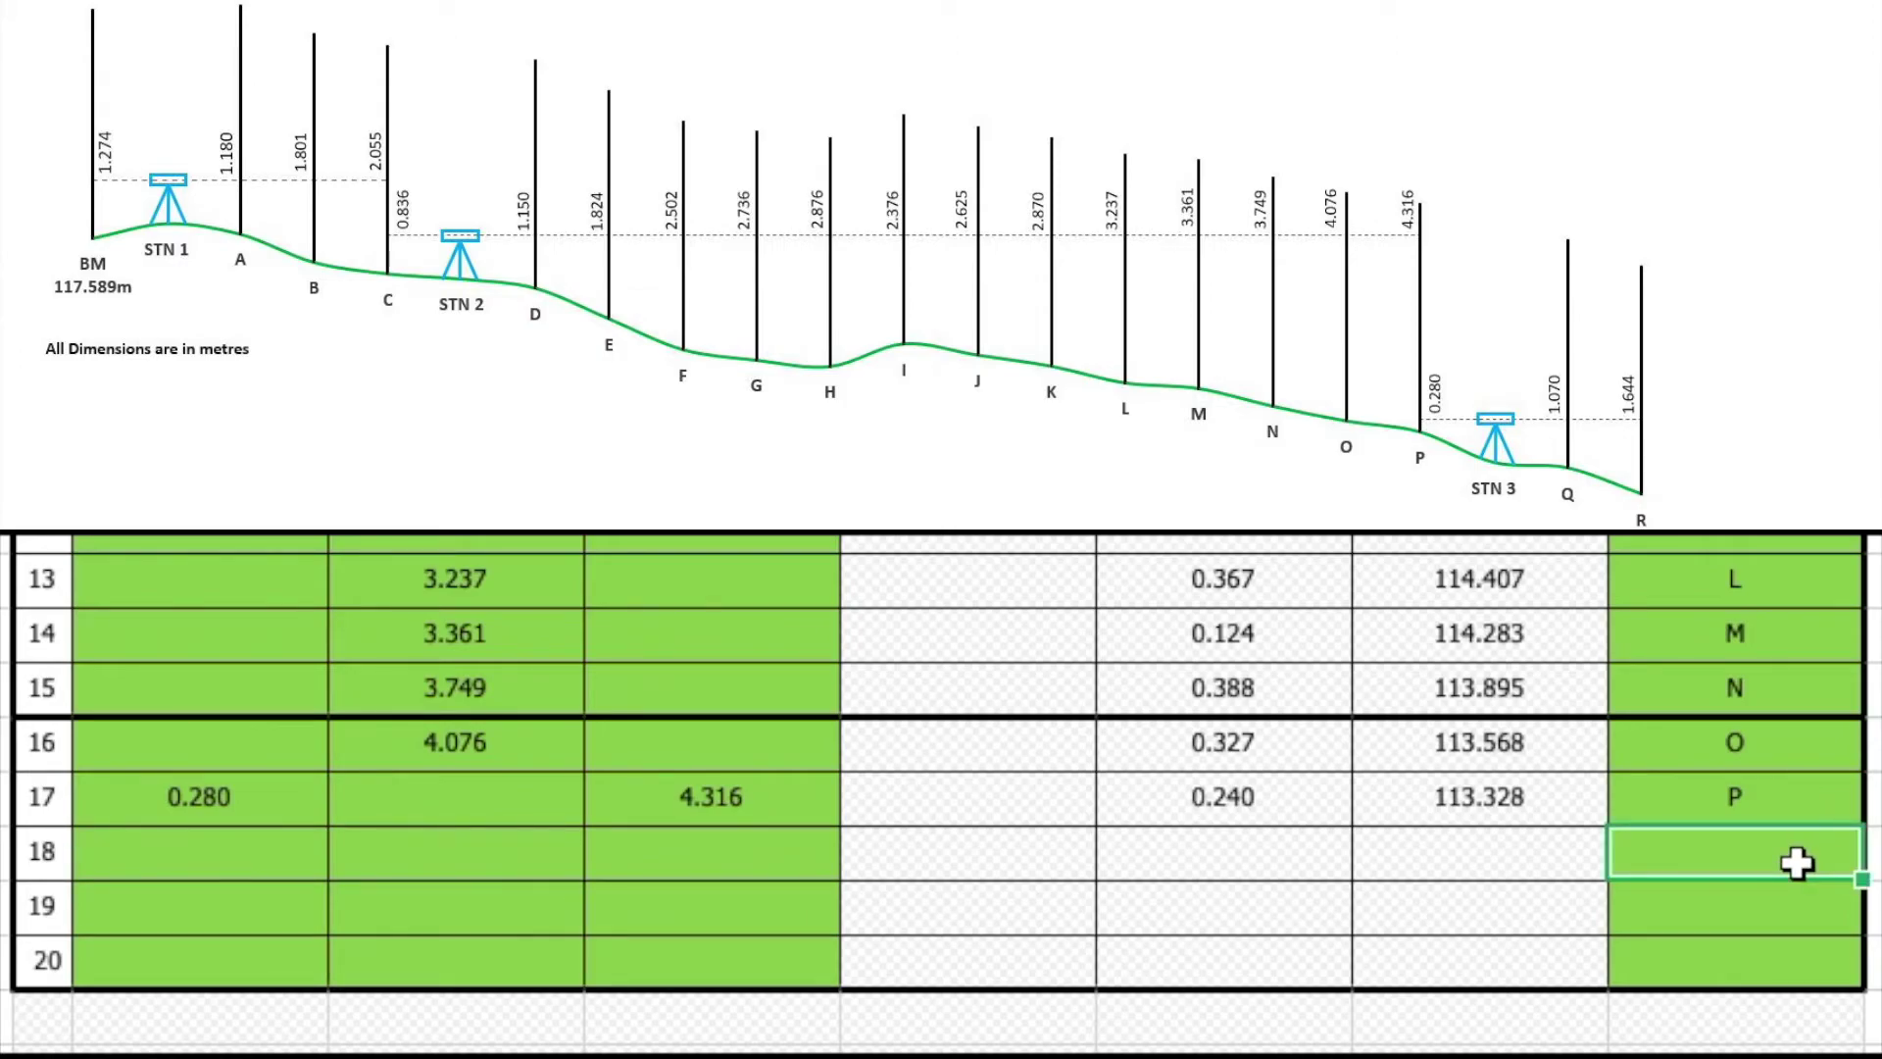
pyautogui.write('Q')
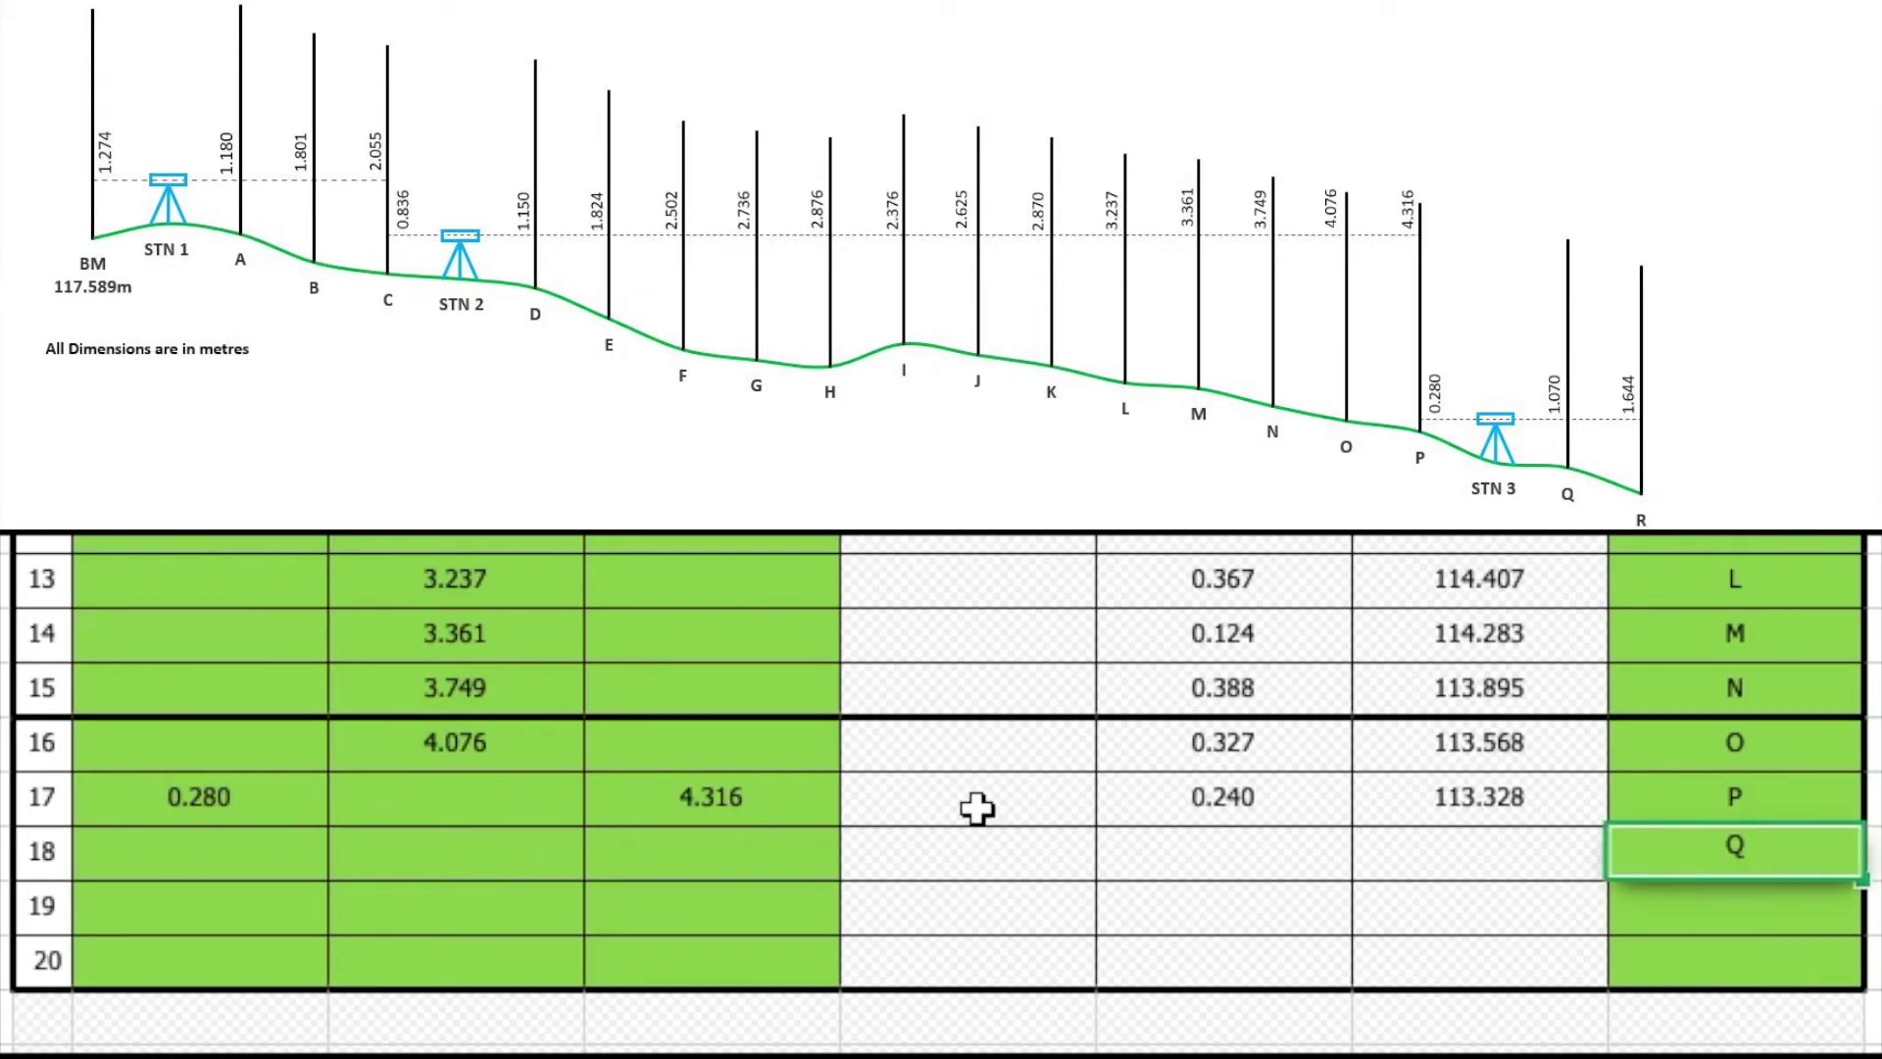
pyautogui.click(471, 848)
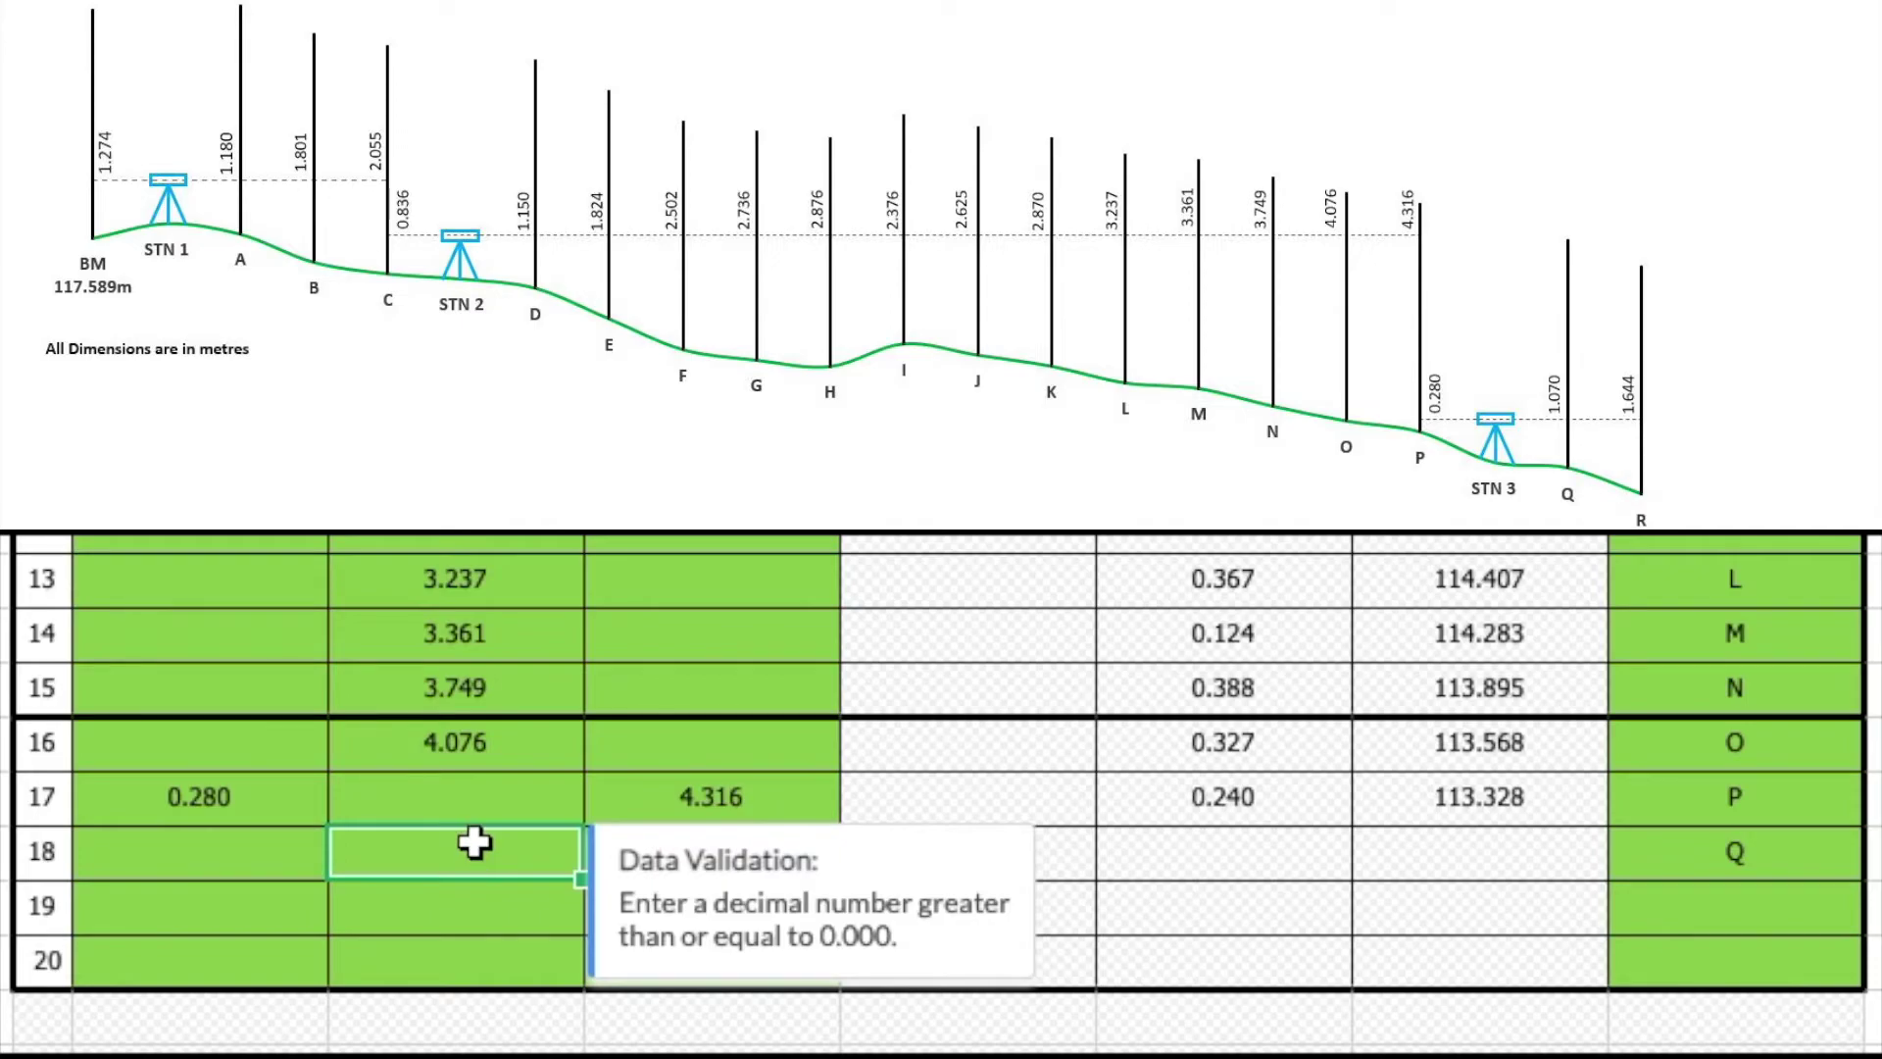
pyautogui.write('1.')
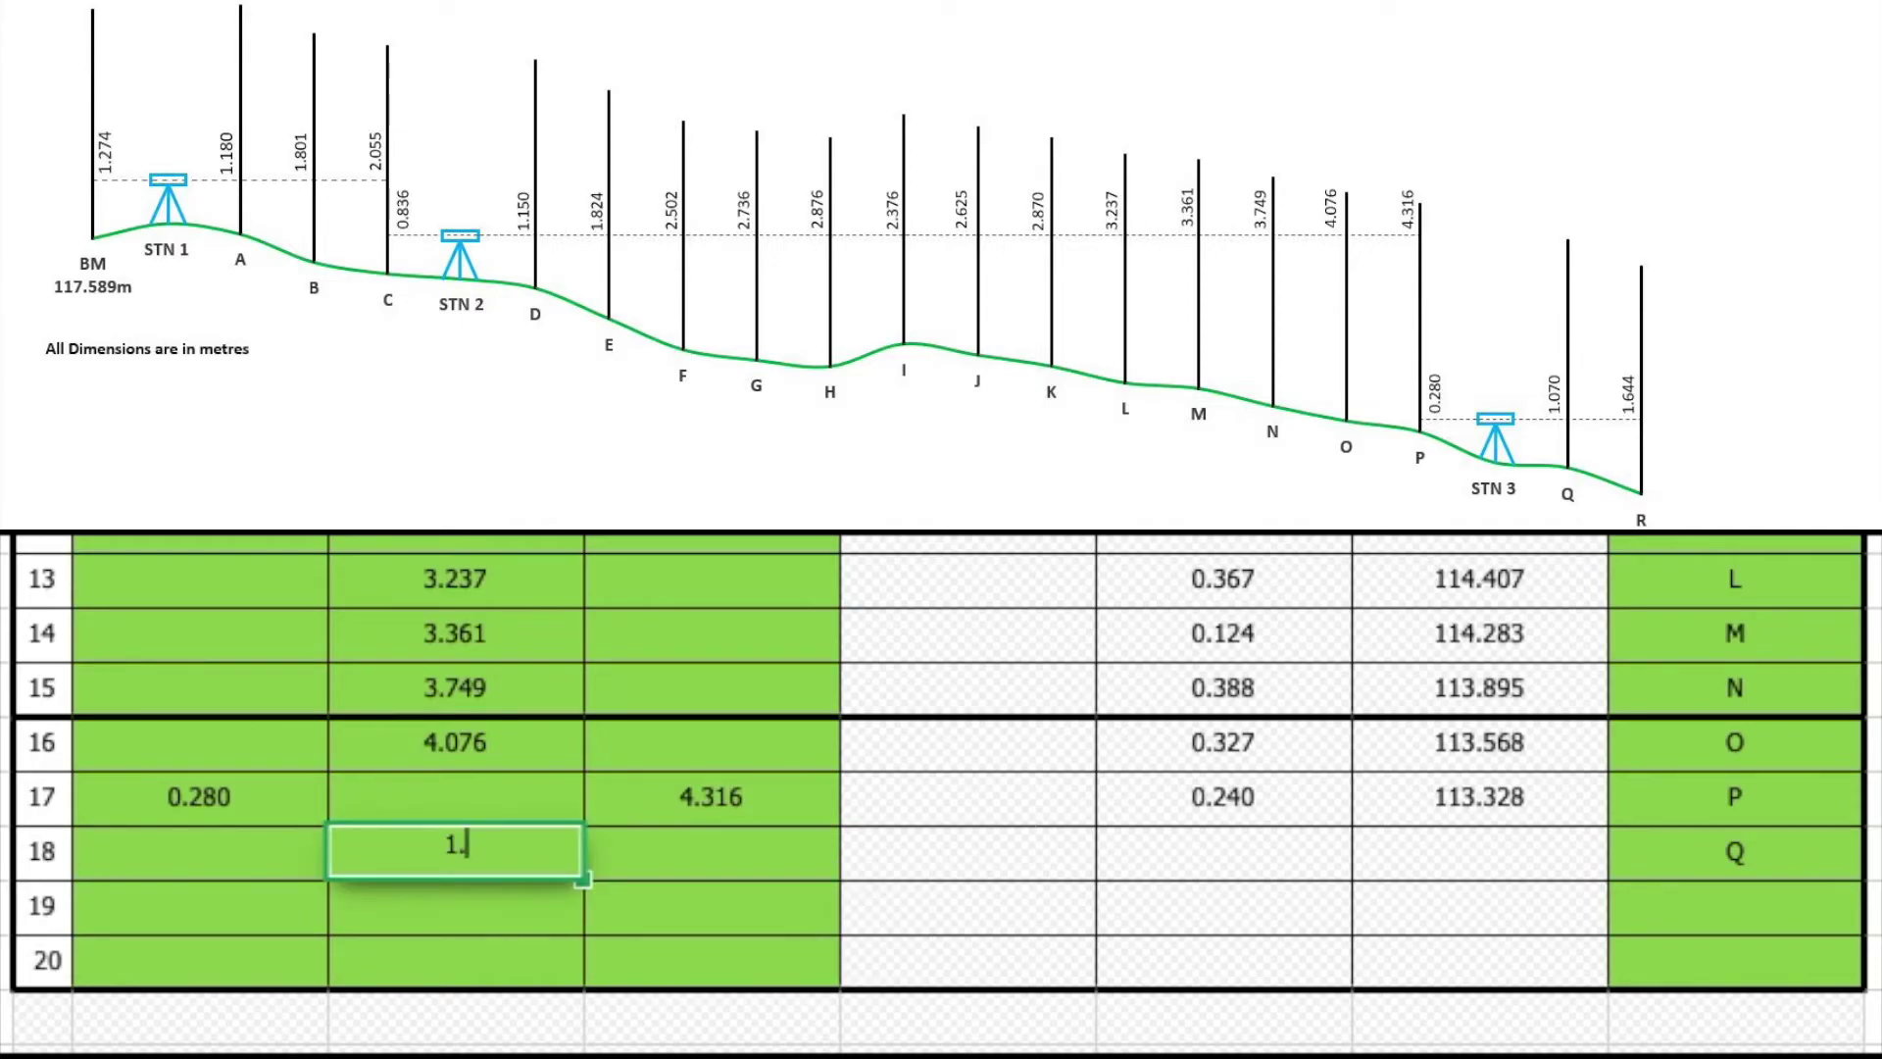
pyautogui.write('070')
pyautogui.press('Return')
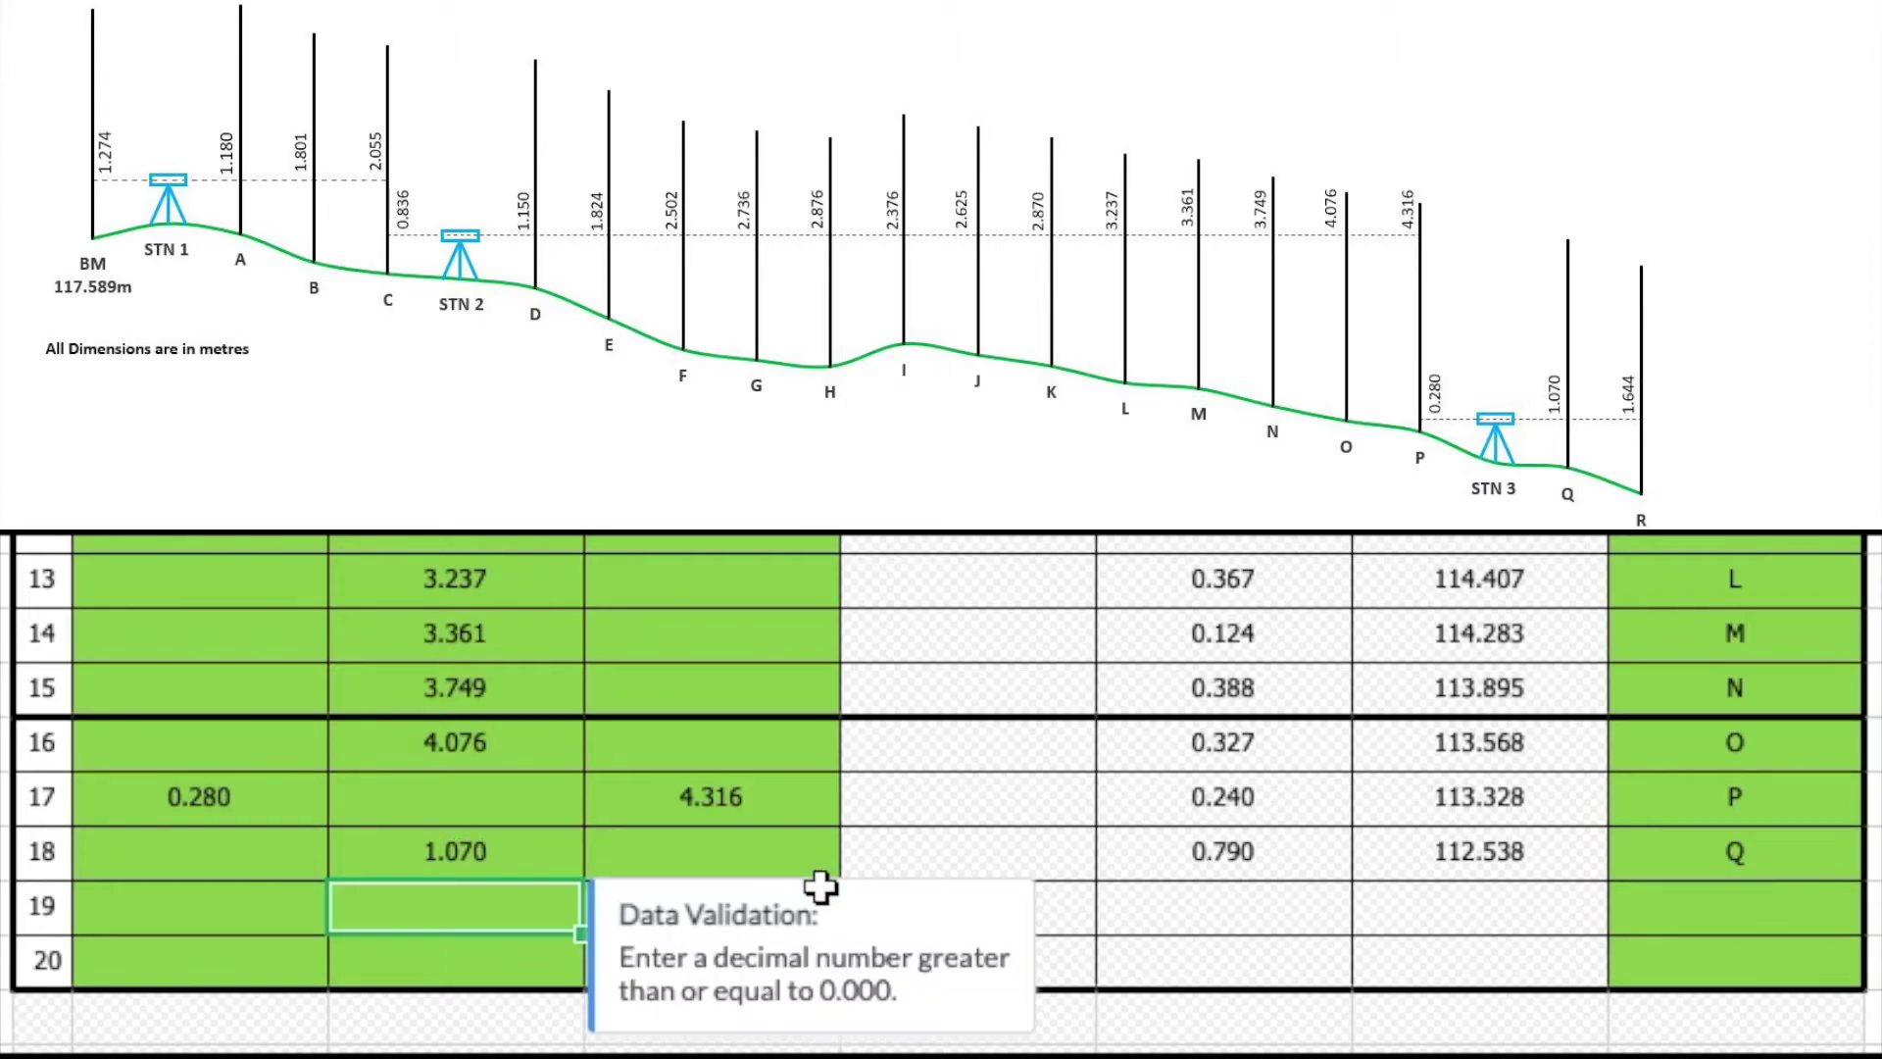
# Step: Fill in row 19 with the remark R and an FS reading of 1.644
pyautogui.click(1709, 914)
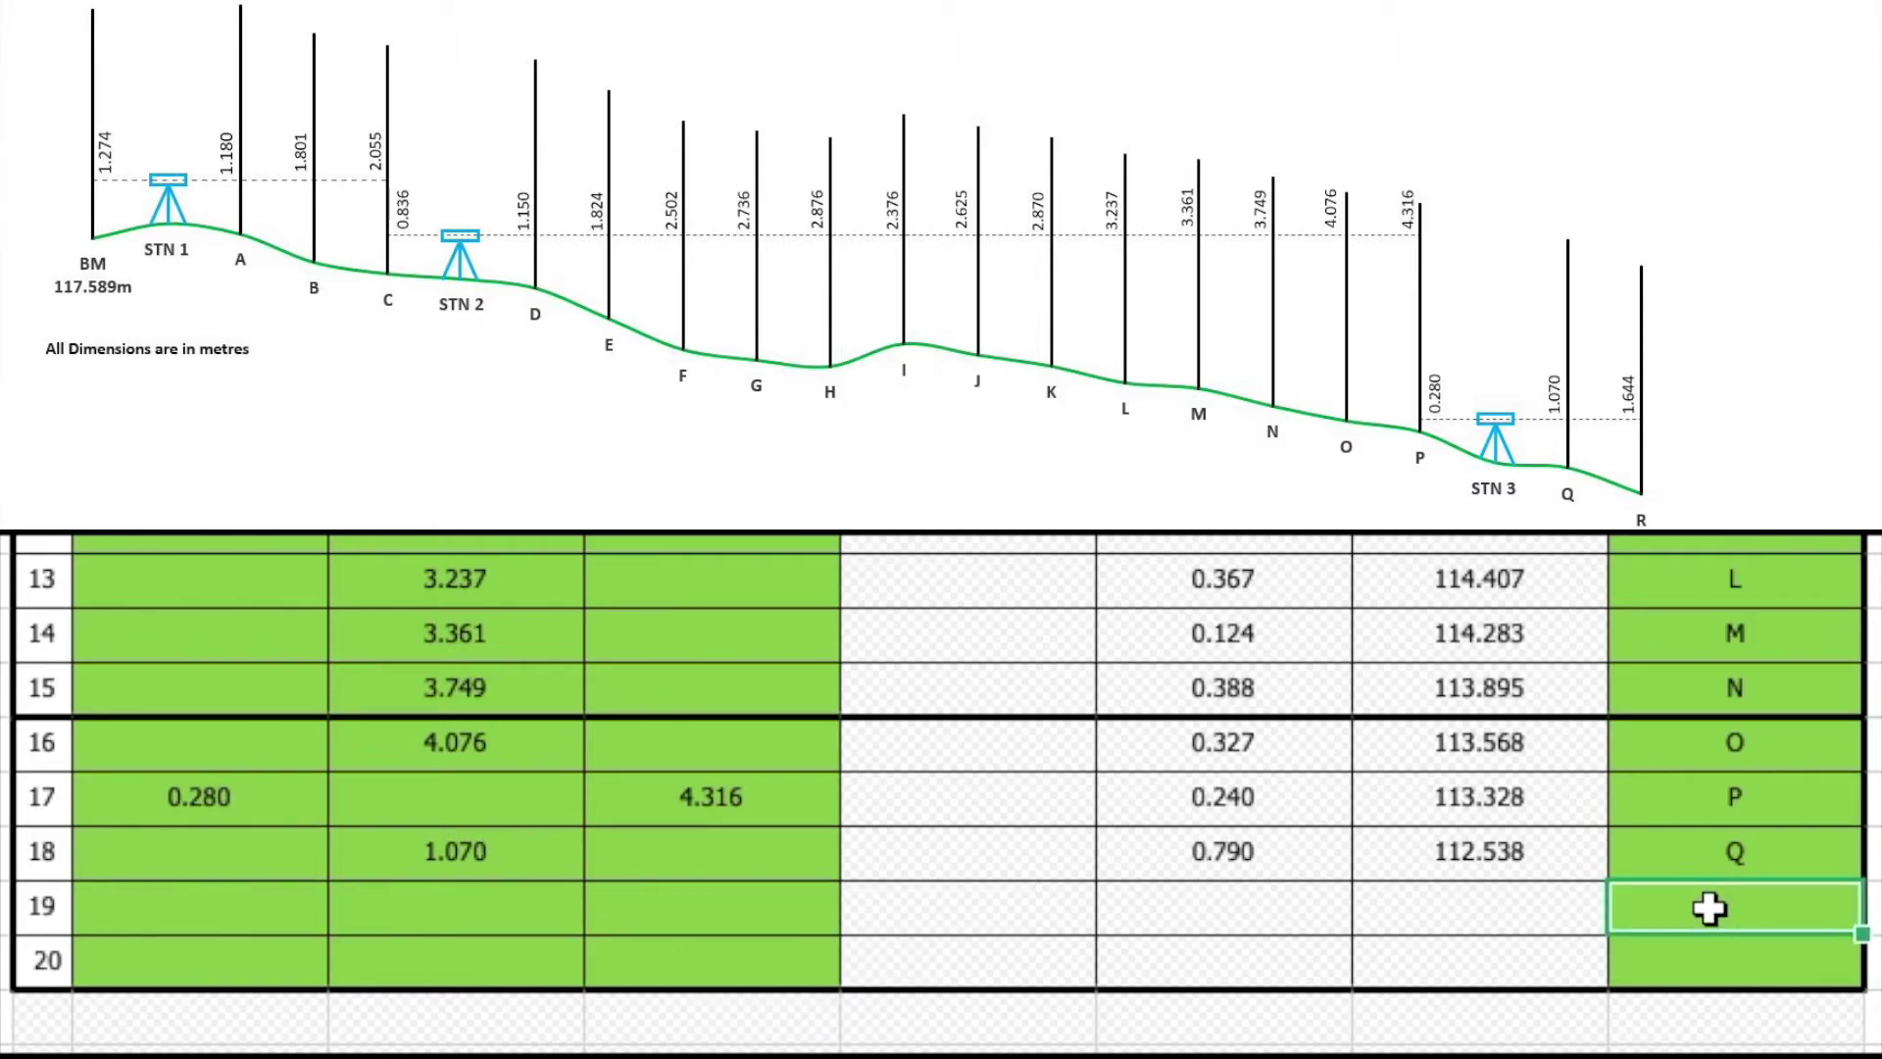
pyautogui.write('R')
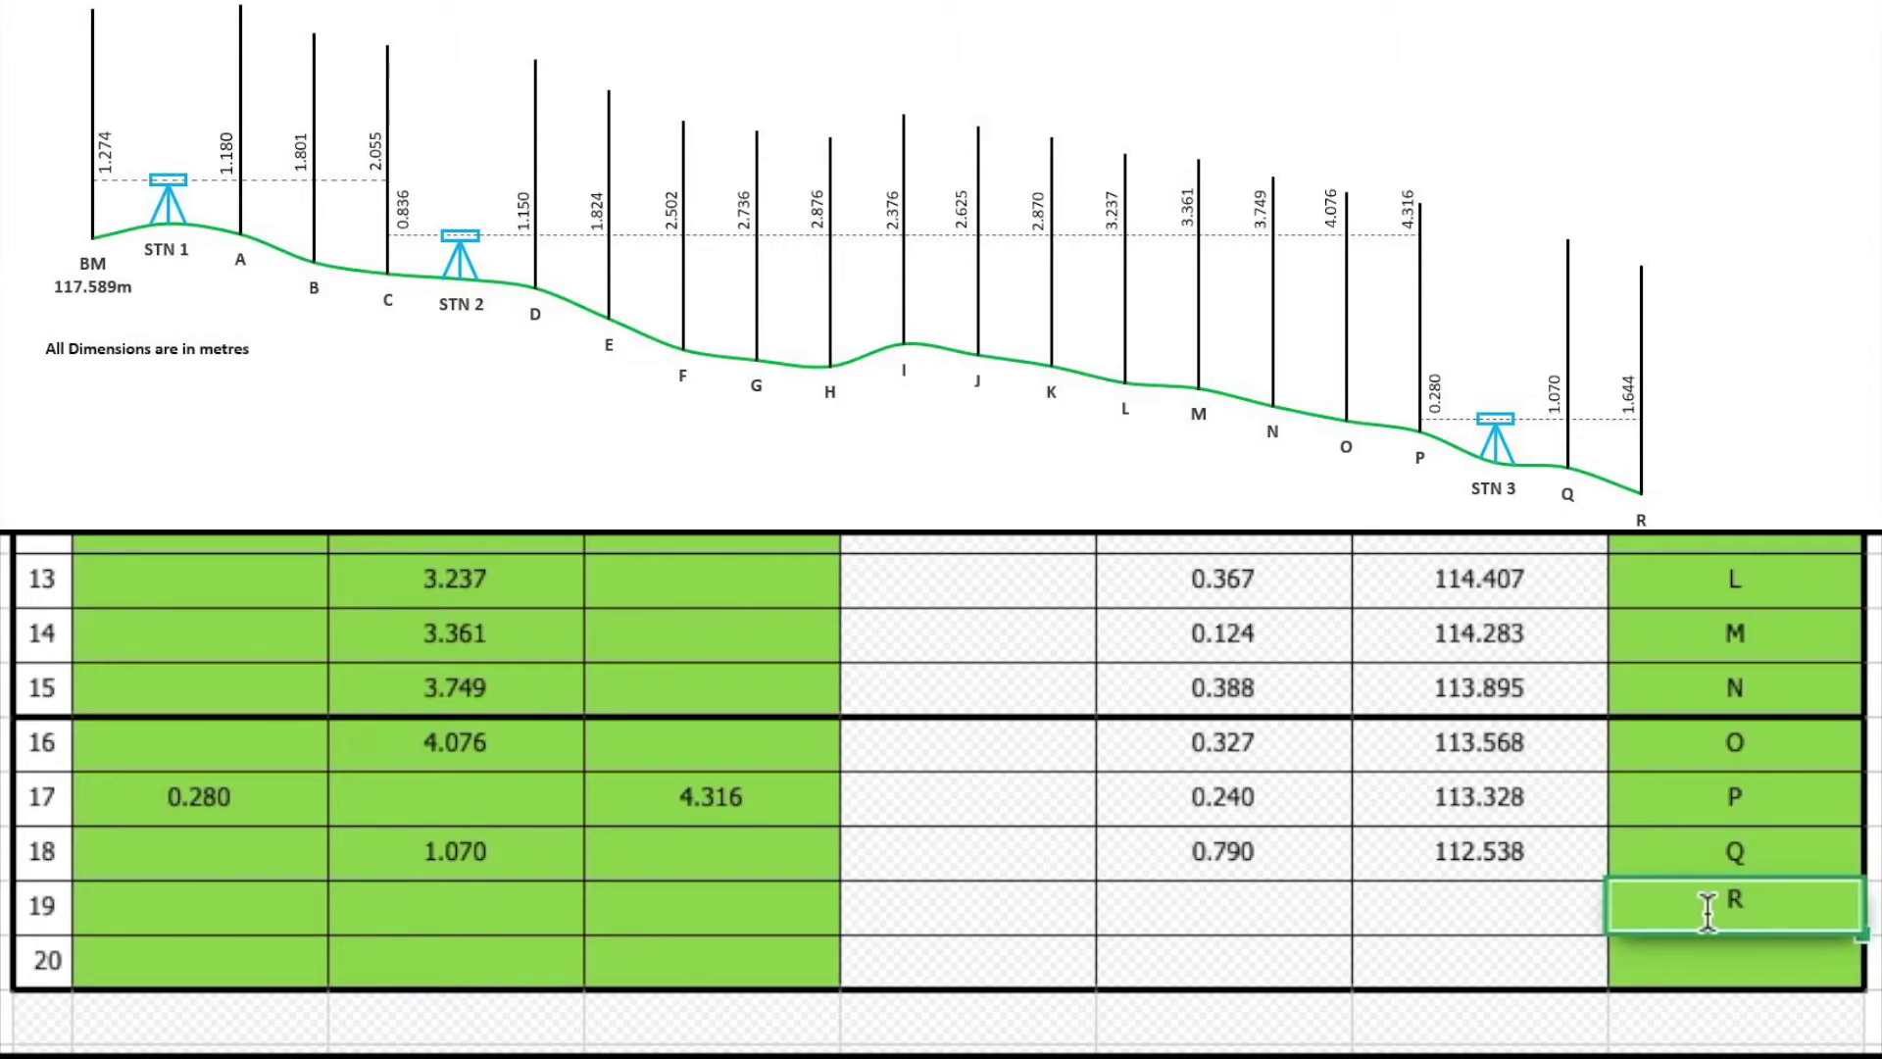
pyautogui.click(730, 914)
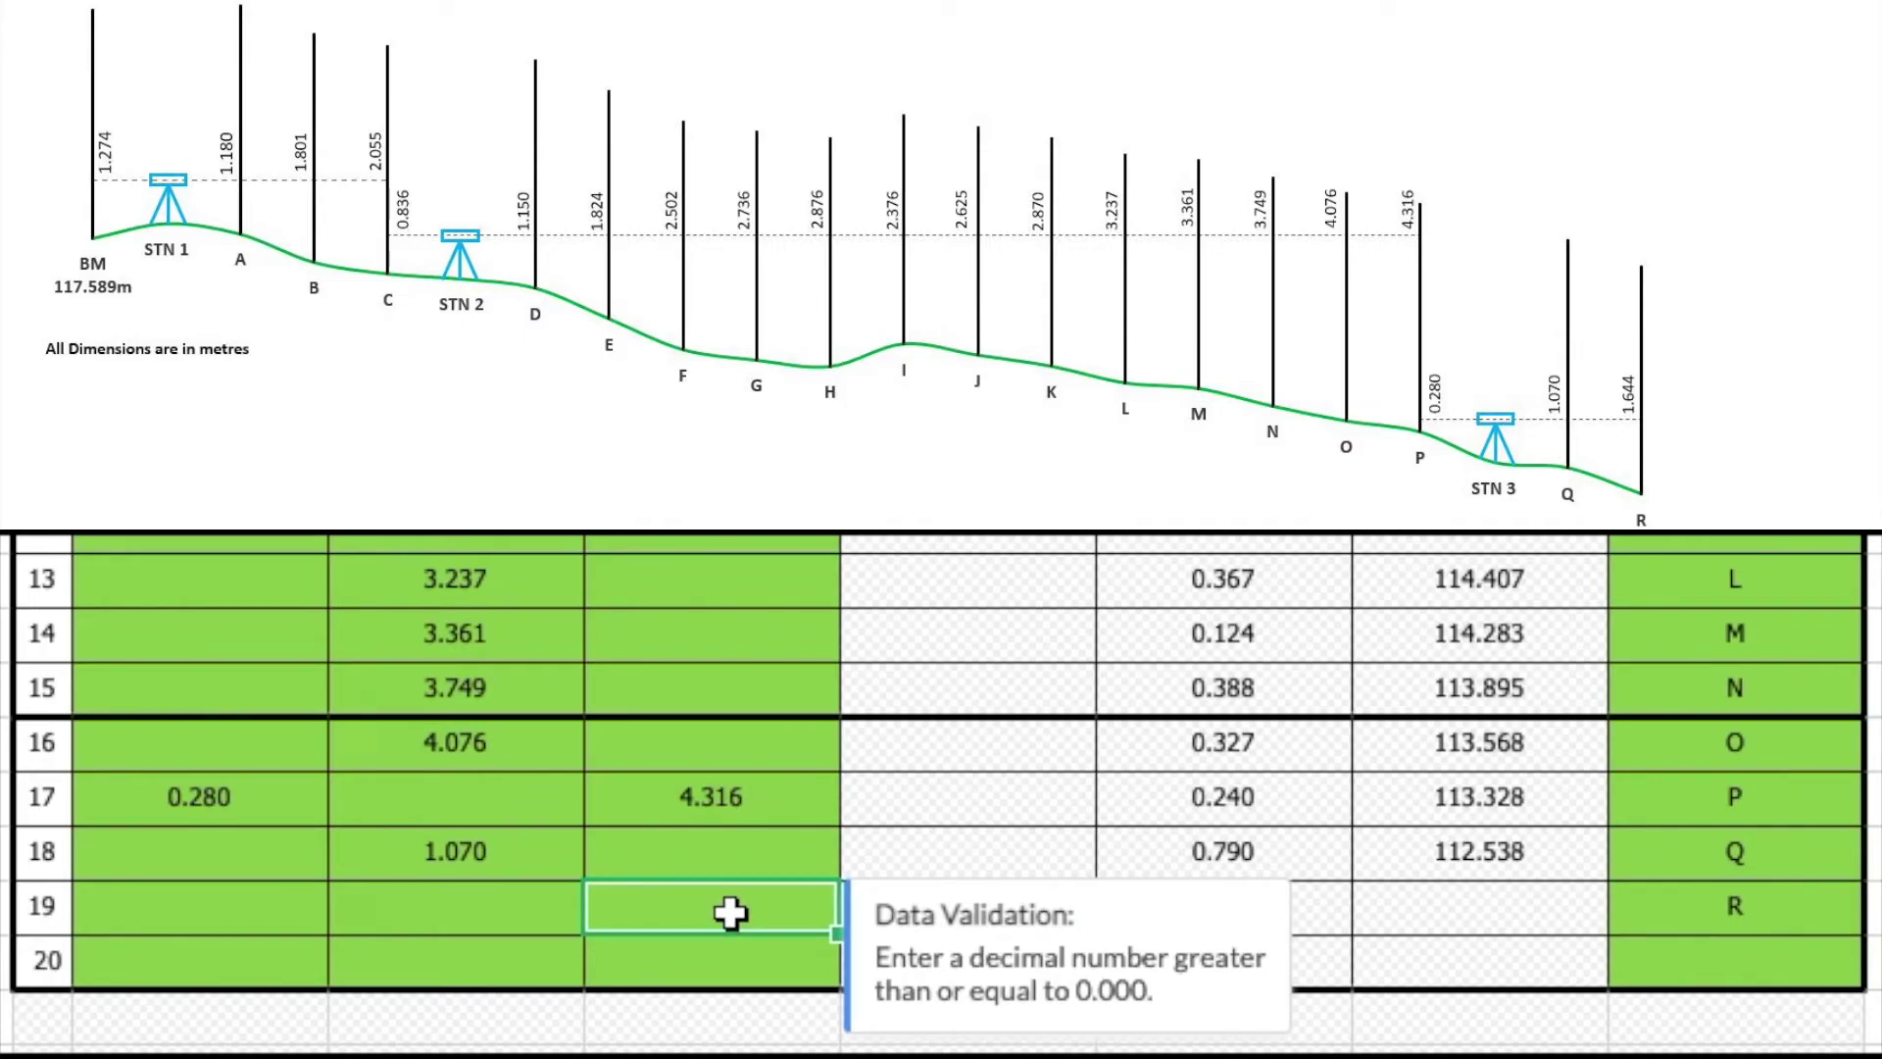
pyautogui.write('1.644')
pyautogui.press('Return')
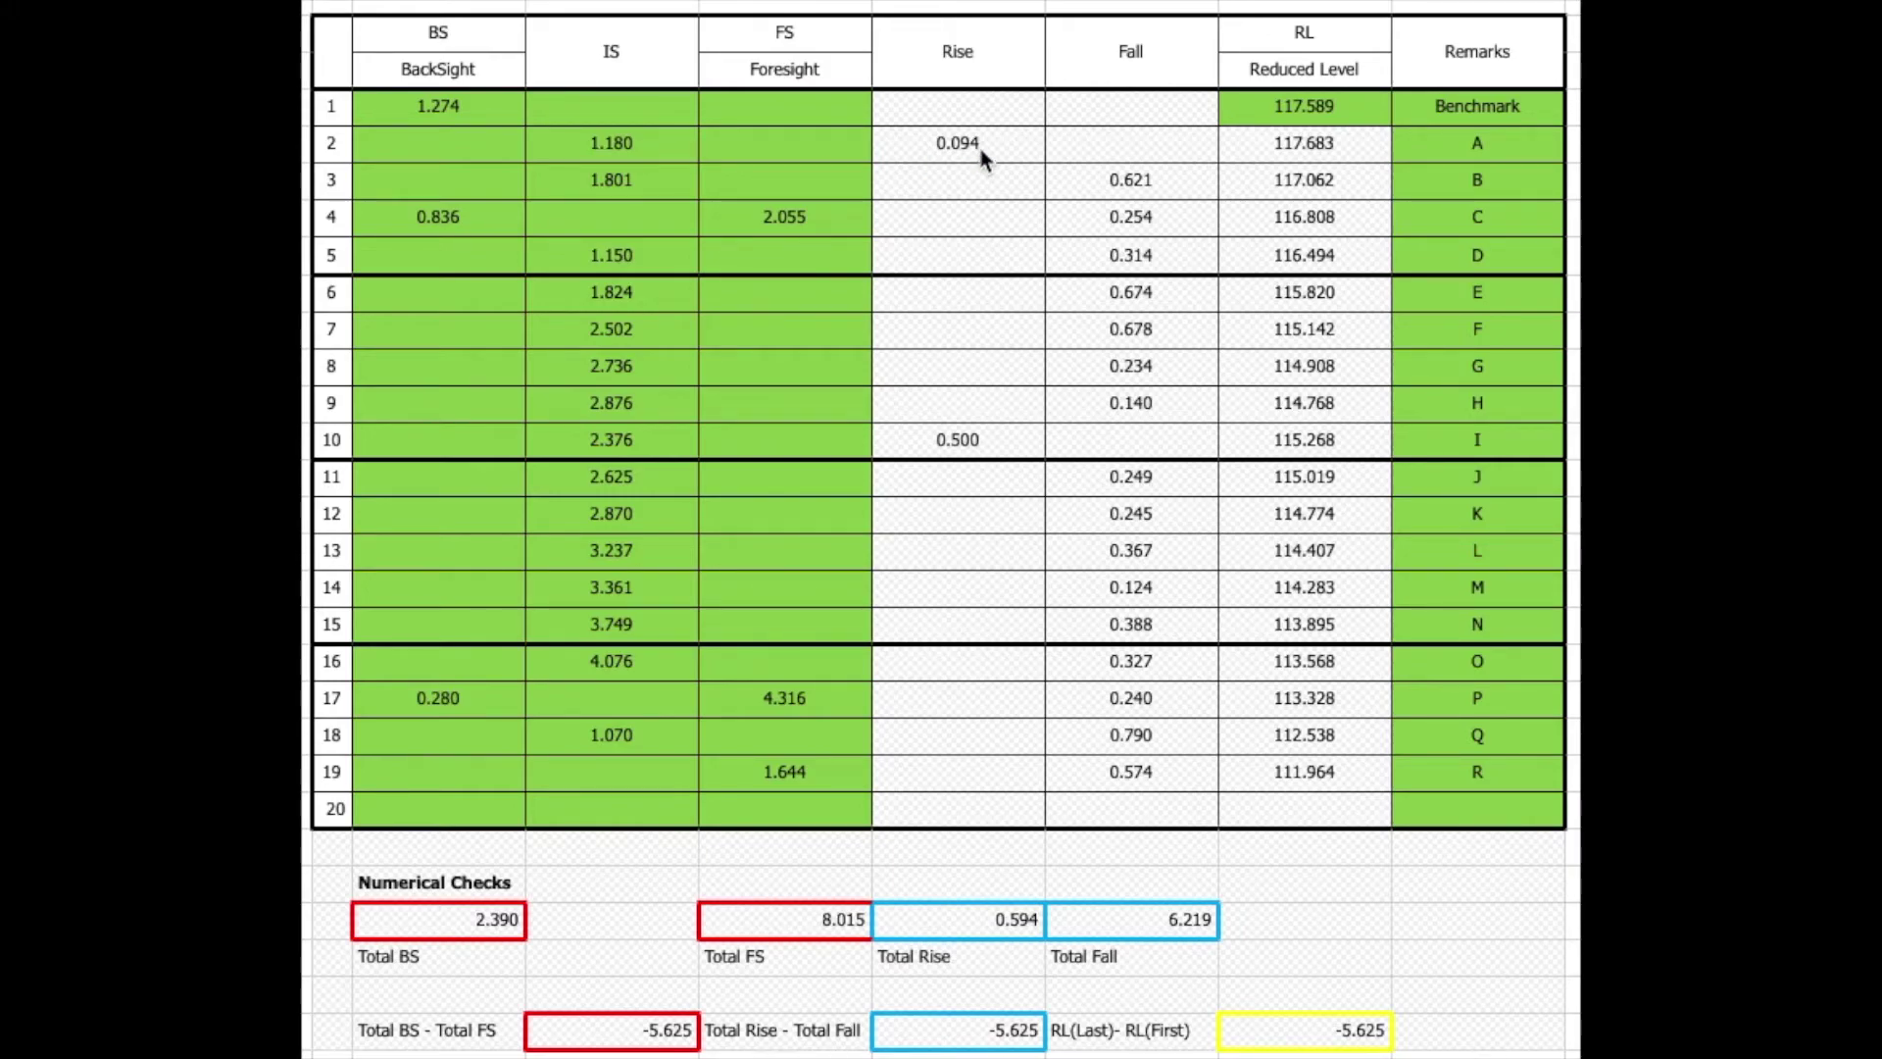
# Step: Examine how the consecutive BS and IS readings in rows 1 to 3 give the rise at A and the fall at B
pyautogui.click(406, 112)
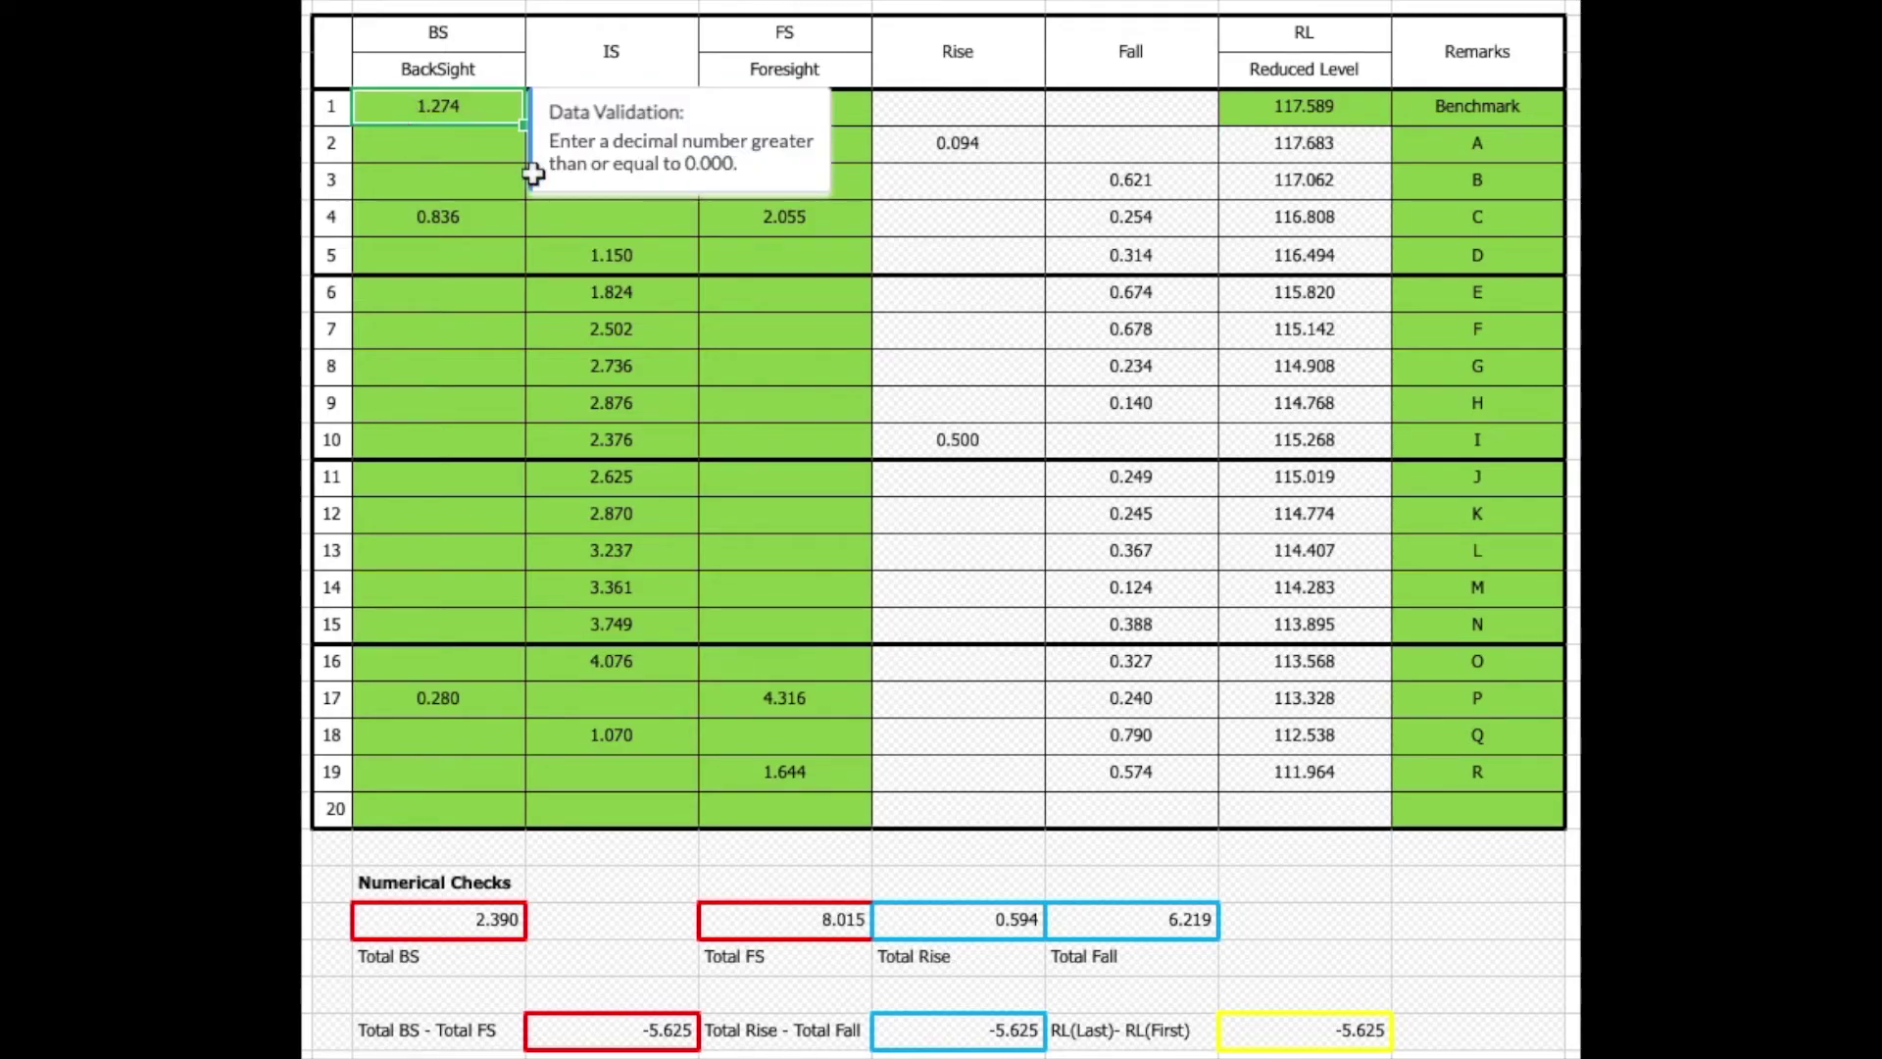
pyautogui.press('Tab')
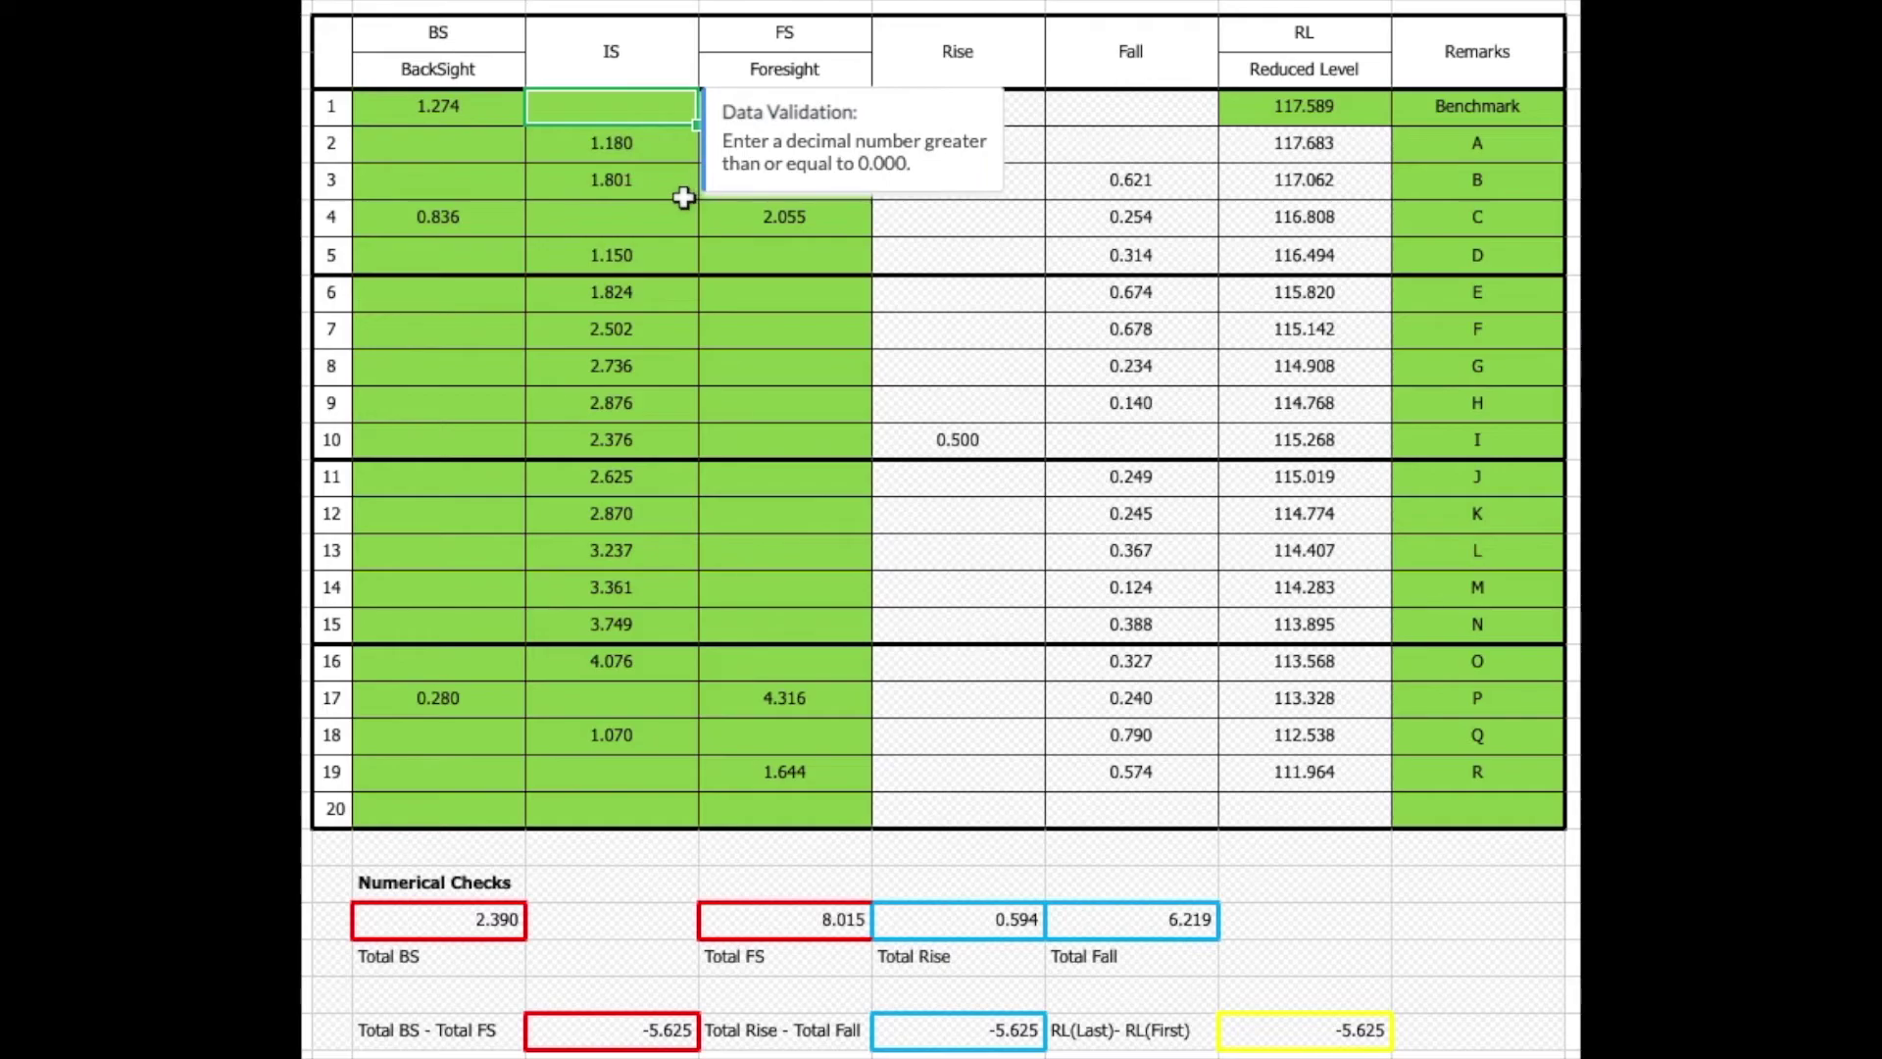
pyautogui.press('Down')
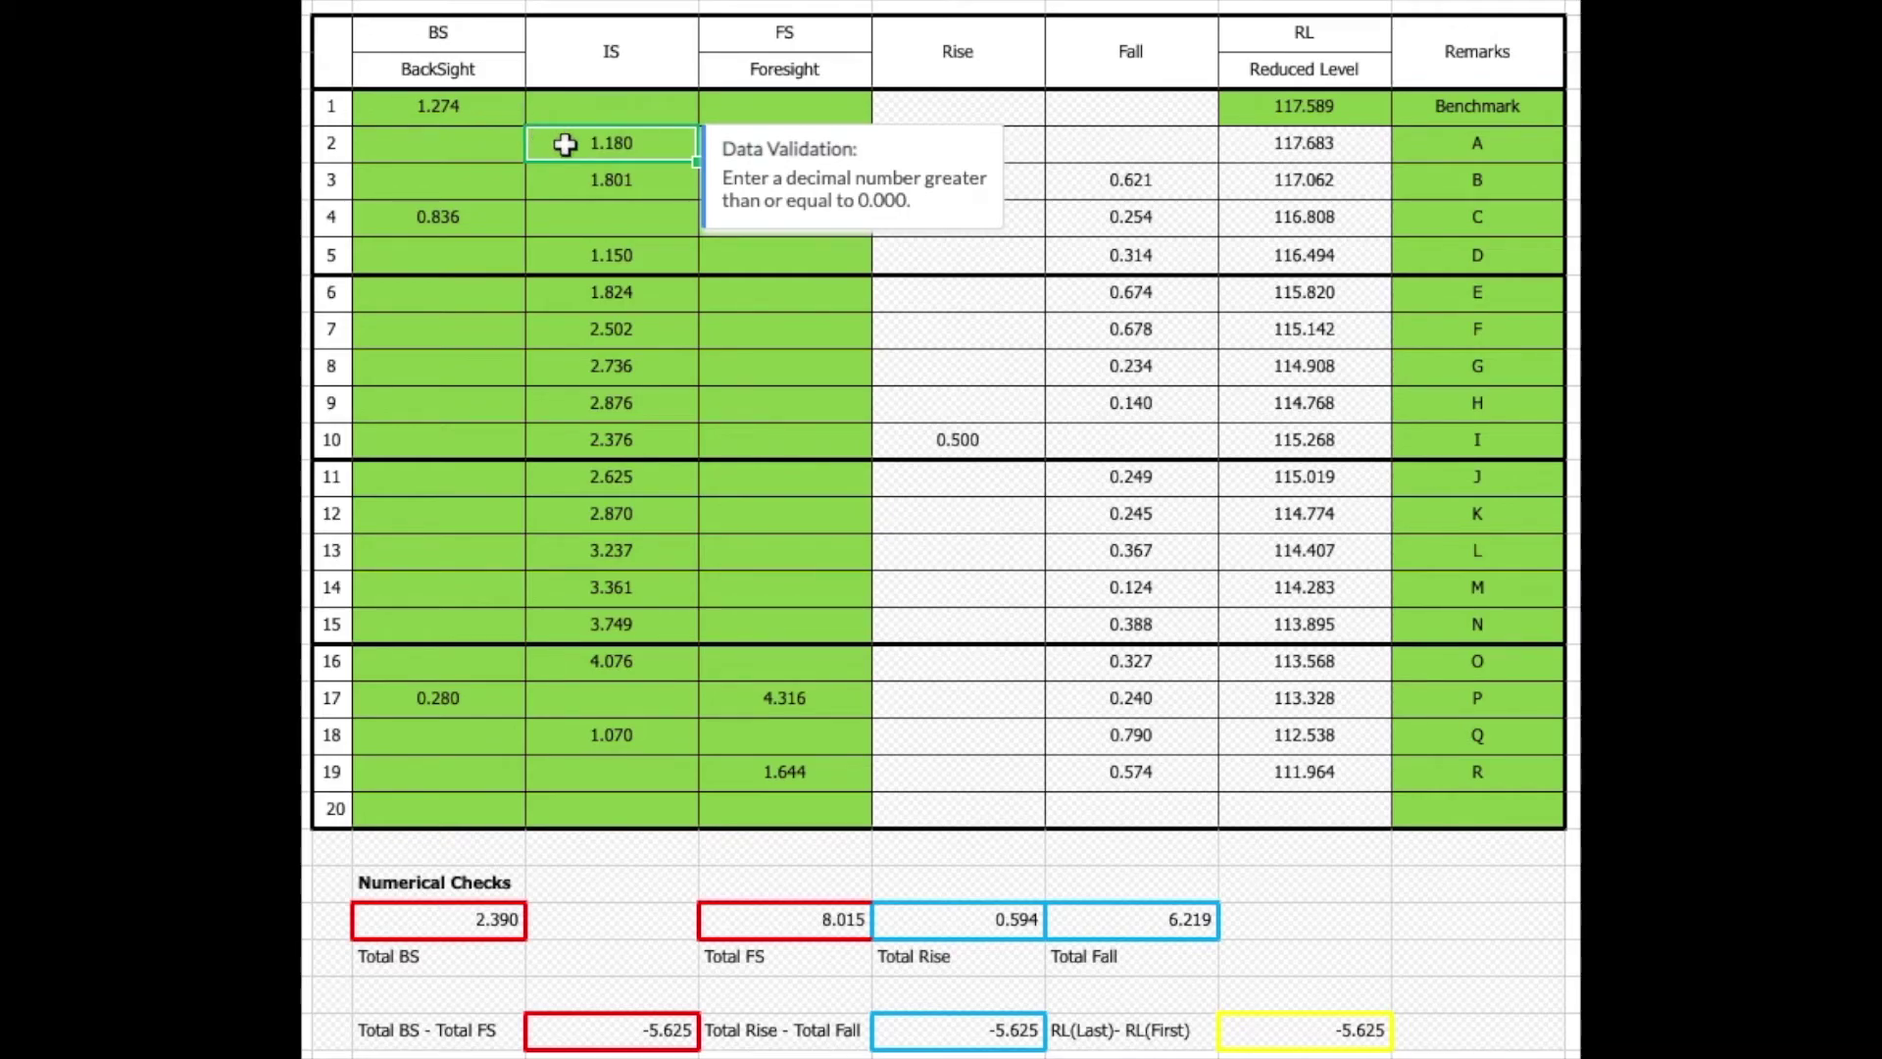
pyautogui.click(1035, 158)
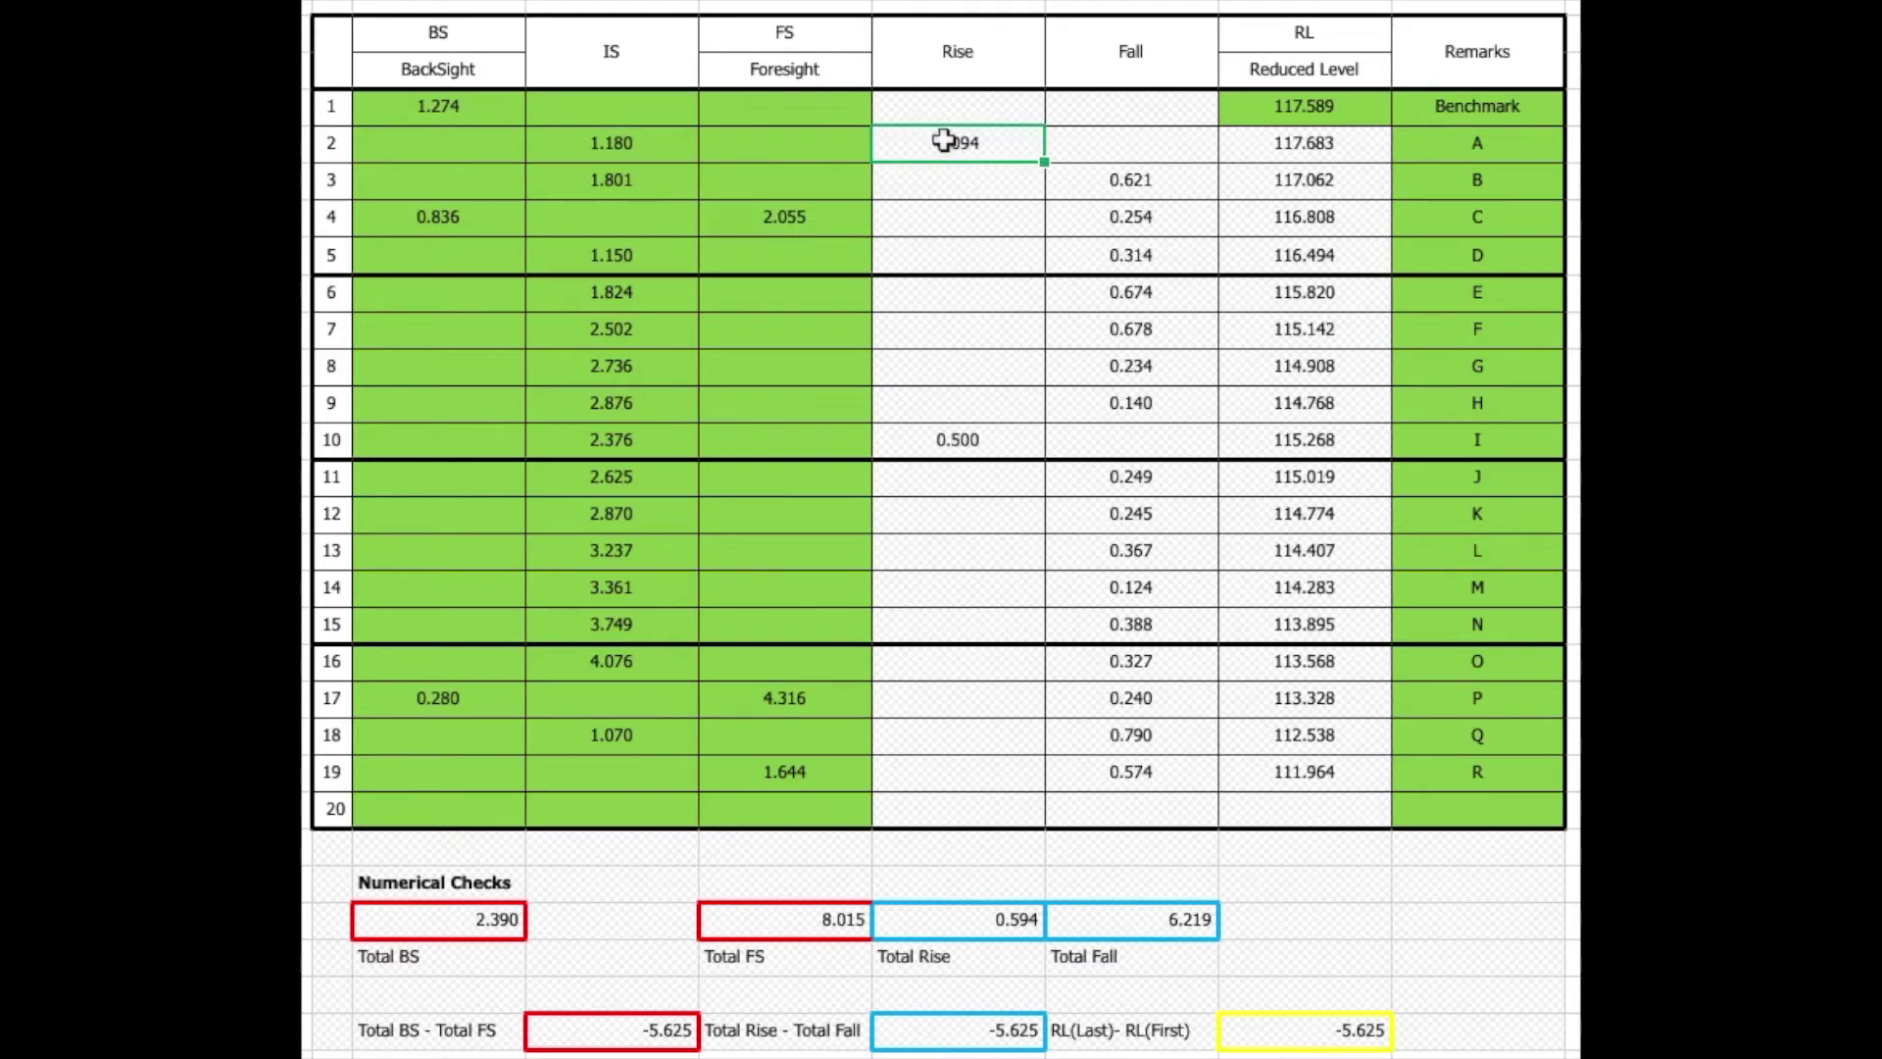
pyautogui.click(798, 95)
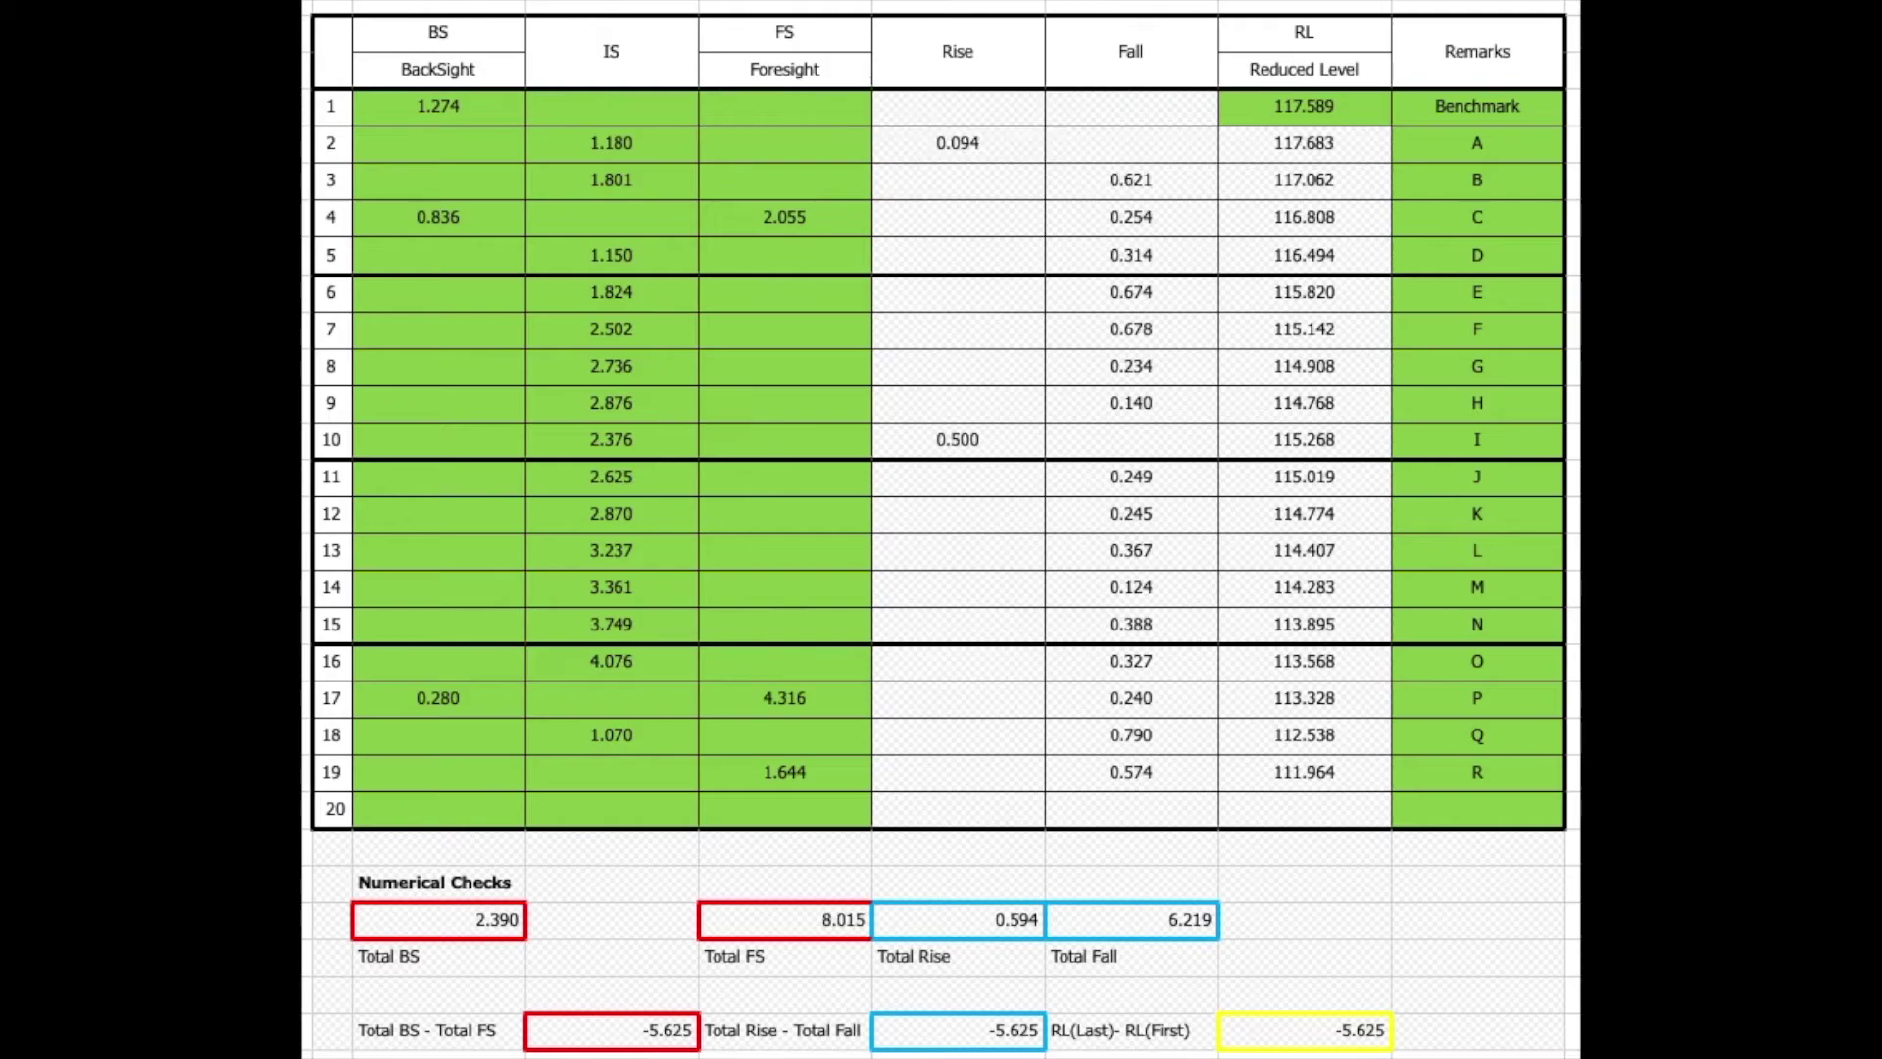
pyautogui.click(596, 143)
pyautogui.click(581, 179)
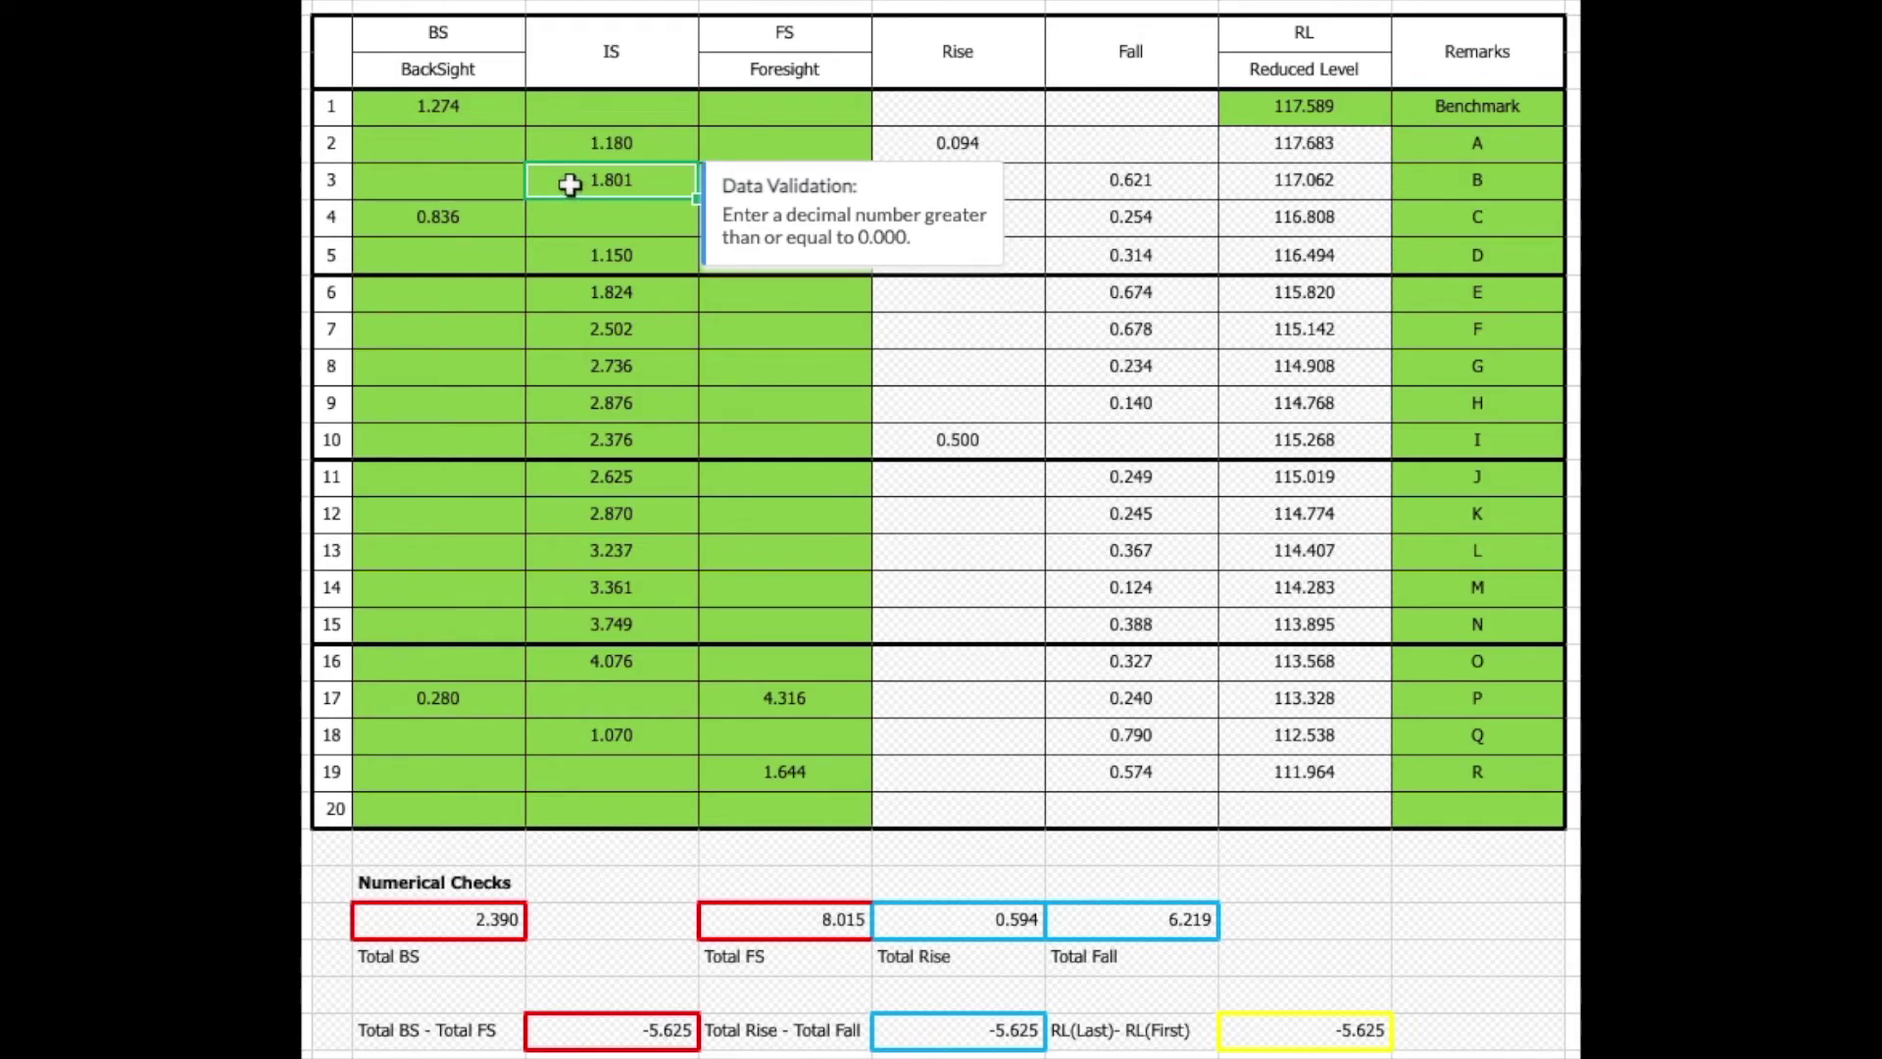
pyautogui.click(574, 145)
pyautogui.click(586, 181)
pyautogui.click(1137, 186)
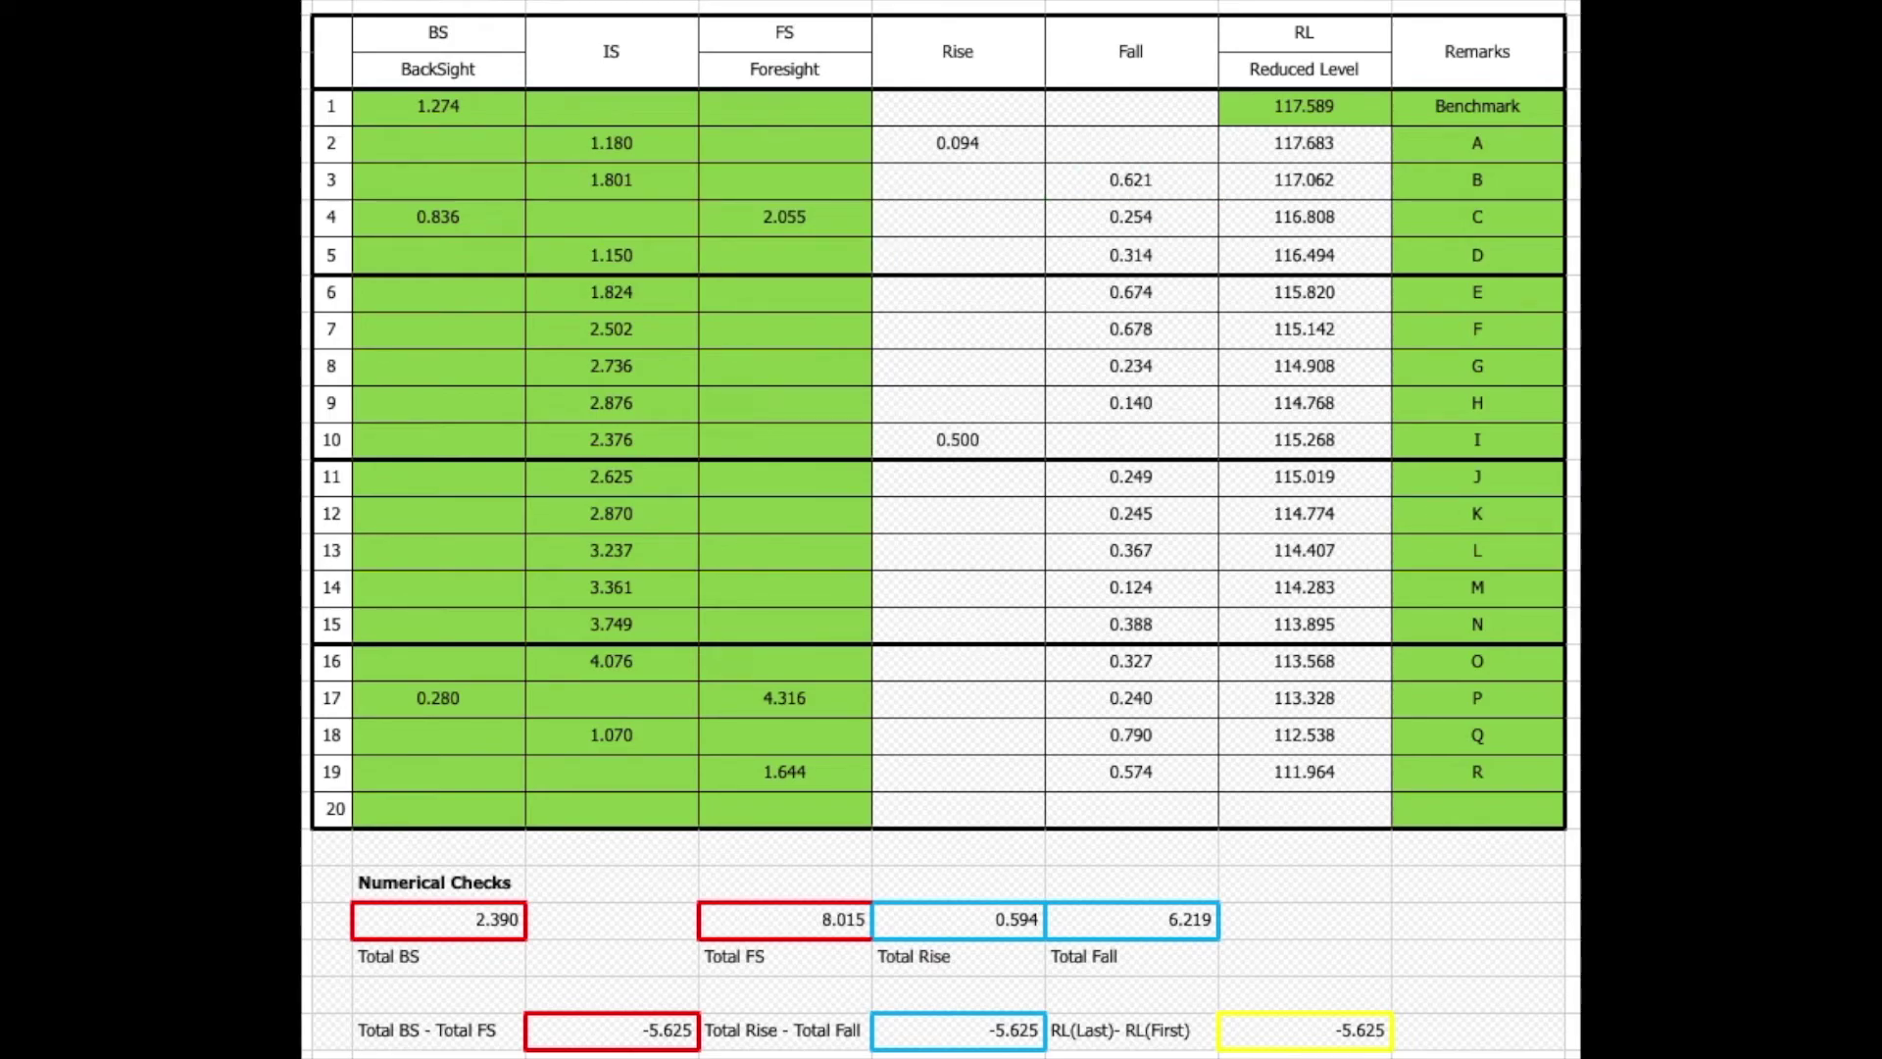